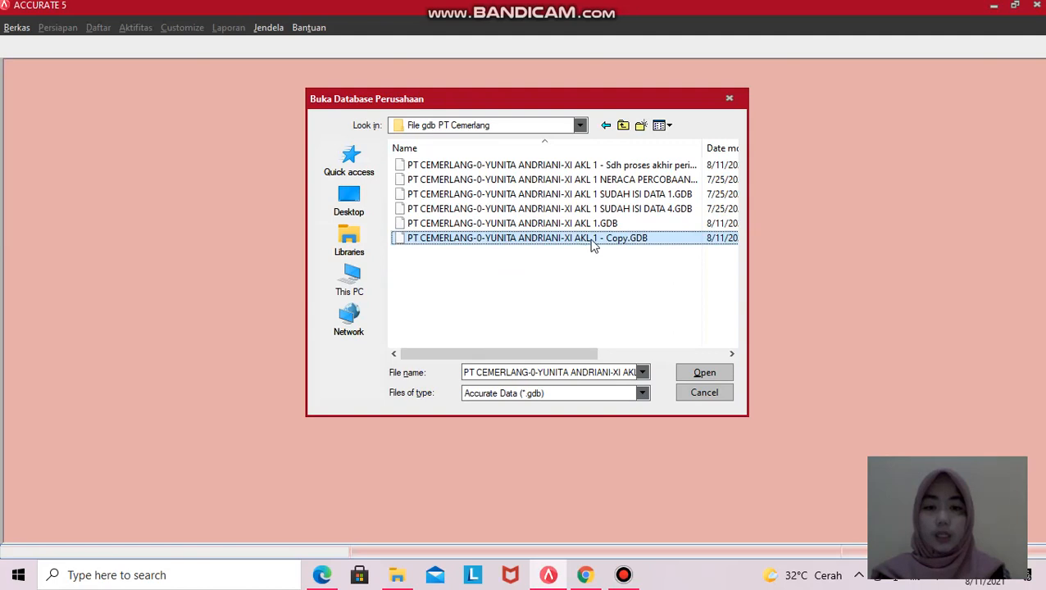
- Rename the '- Copy.GDB' database to end in 'transaksi 1 s.d 5', then select the original AKL 1 file
{"action": "right_click", "coordinate": [590, 238]}
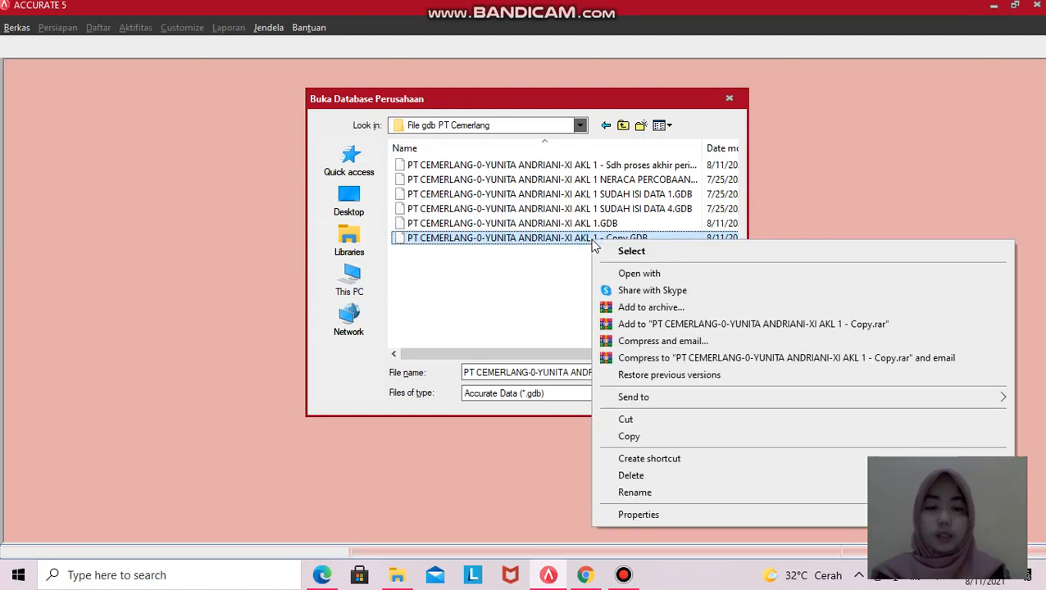
{"action": "left_click", "coordinate": [635, 492]}
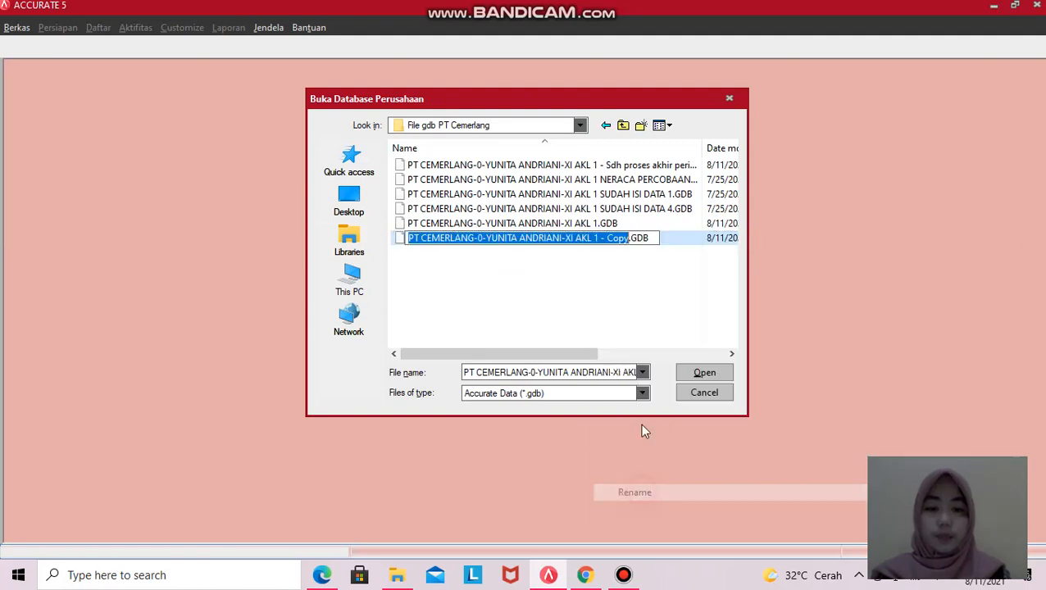
{"action": "left_click", "coordinate": [629, 237]}
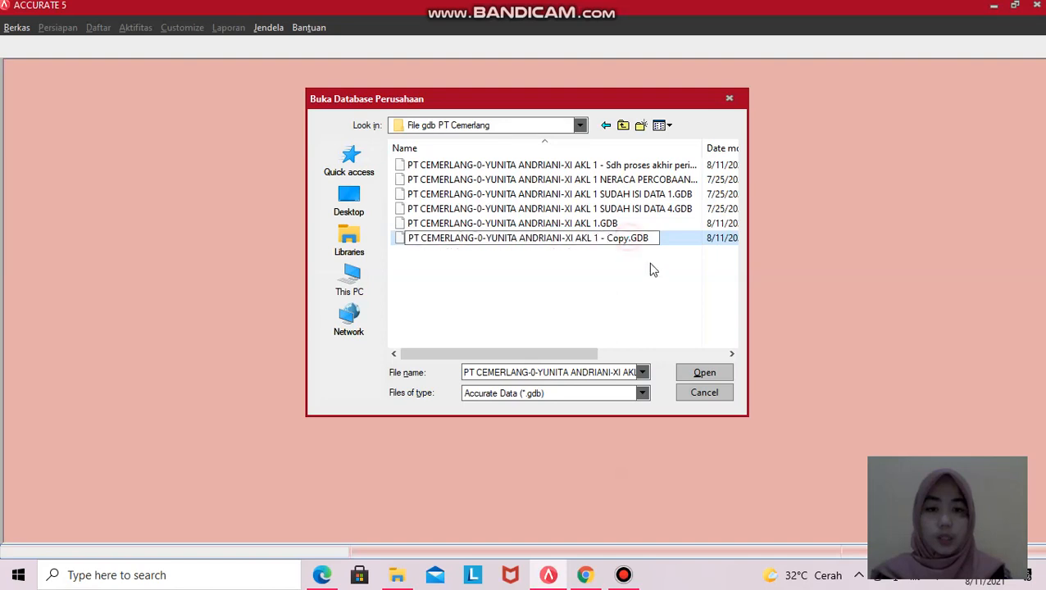
{"action": "key", "text": "BackSpace"}
{"action": "key", "text": "BackSpace"}
{"action": "key", "text": "BackSpace"}
{"action": "key", "text": "BackSpace"}
{"action": "key", "text": "BackSpace"}
{"action": "key", "text": "BackSpace"}
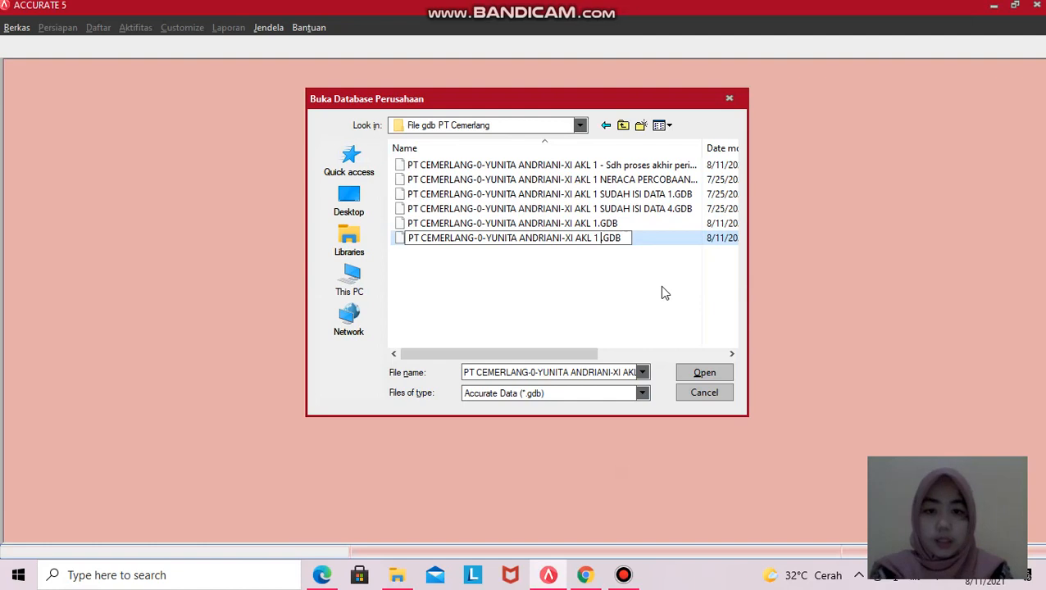
{"action": "type", "text": "transaksi "}
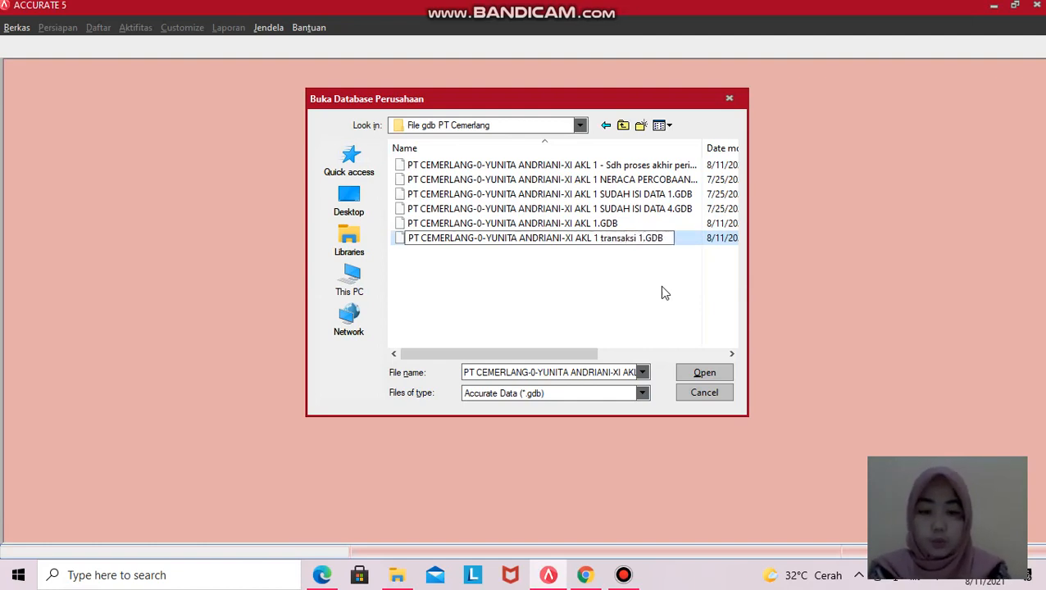
{"action": "type", "text": "1-"}
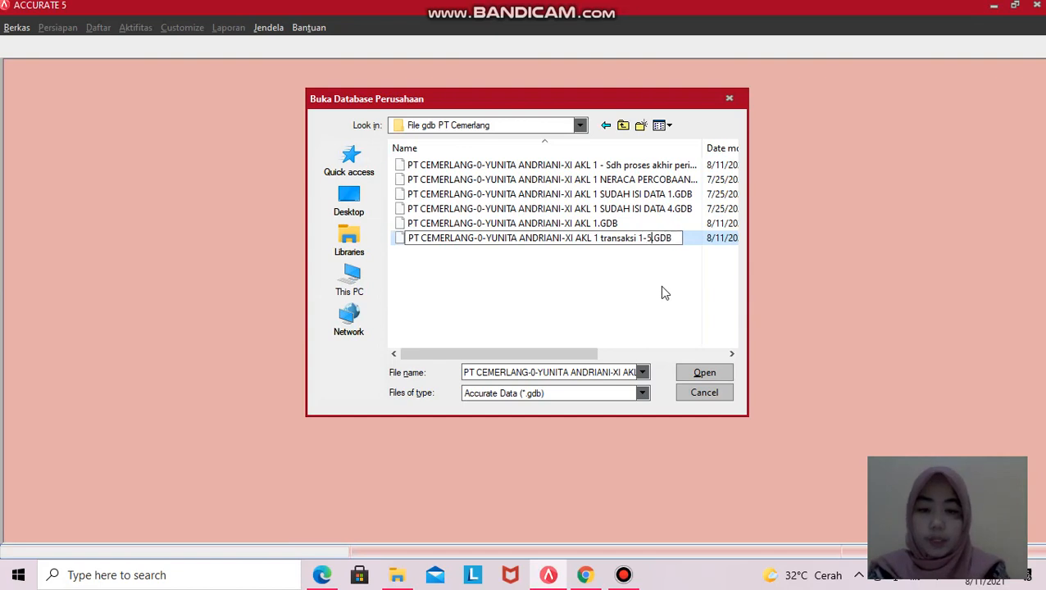
{"action": "key", "text": "BackSpace"}
{"action": "type", "text": "s.d 5"}
{"action": "left_click", "coordinate": [662, 287]}
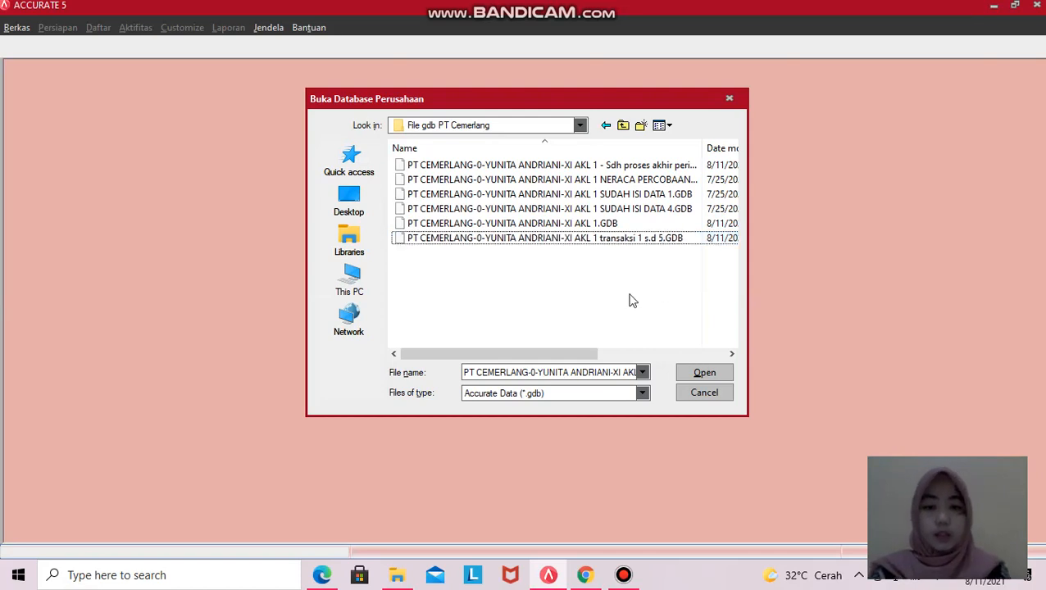
{"action": "left_click", "coordinate": [546, 223]}
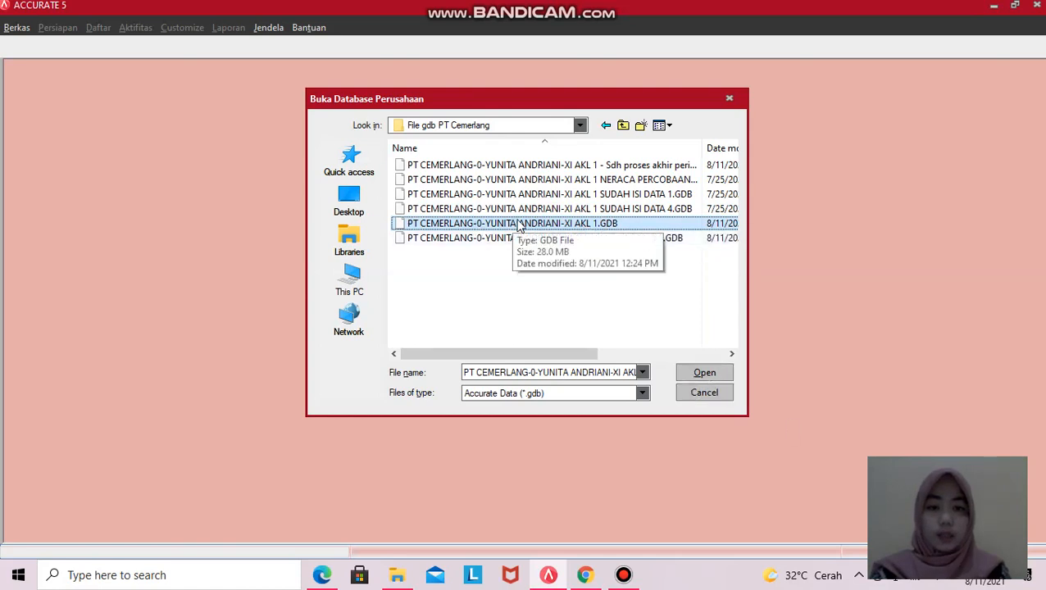
- Open the original PT Cemerlang database and log in with the user's password
{"action": "left_click", "coordinate": [719, 374]}
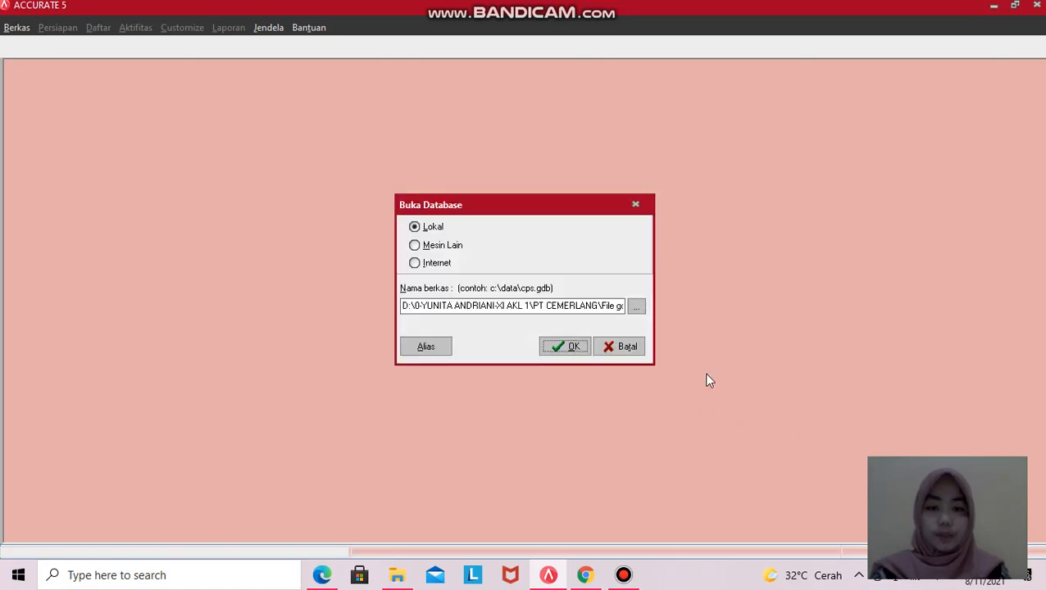
{"action": "left_click", "coordinate": [559, 346]}
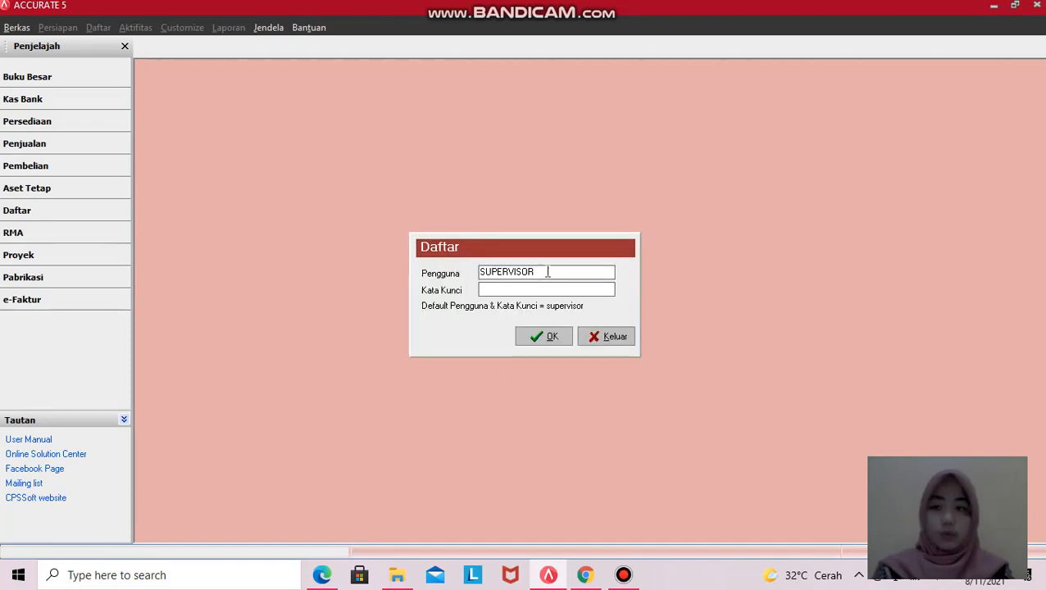
{"action": "left_click_drag", "start_coordinate": [546, 272], "coordinate": [479, 273]}
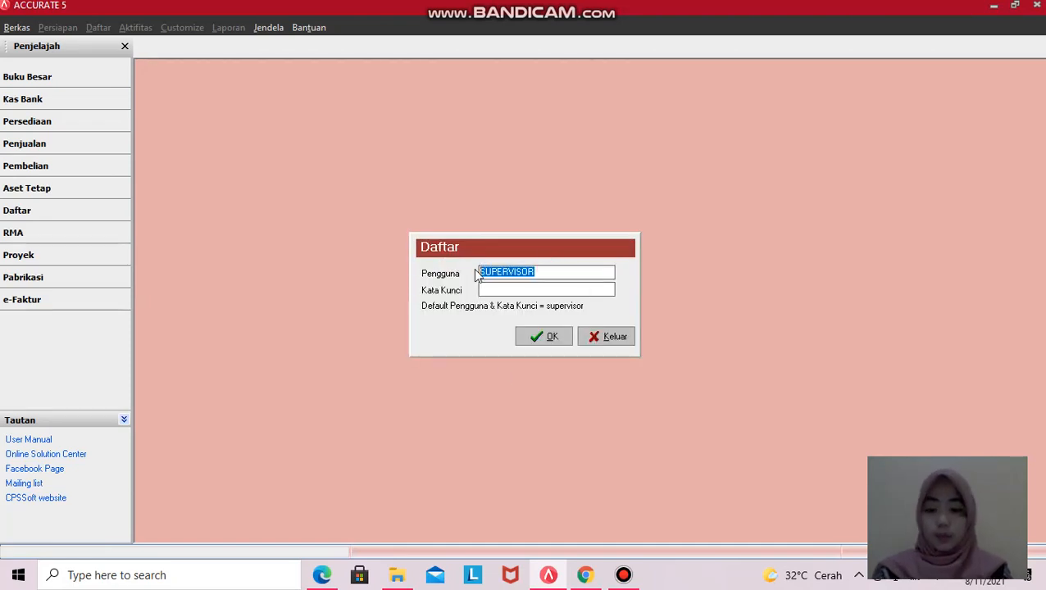
{"action": "left_click", "coordinate": [511, 288]}
{"action": "type", "text": "supervisor"}
{"action": "left_click", "coordinate": [534, 335]}
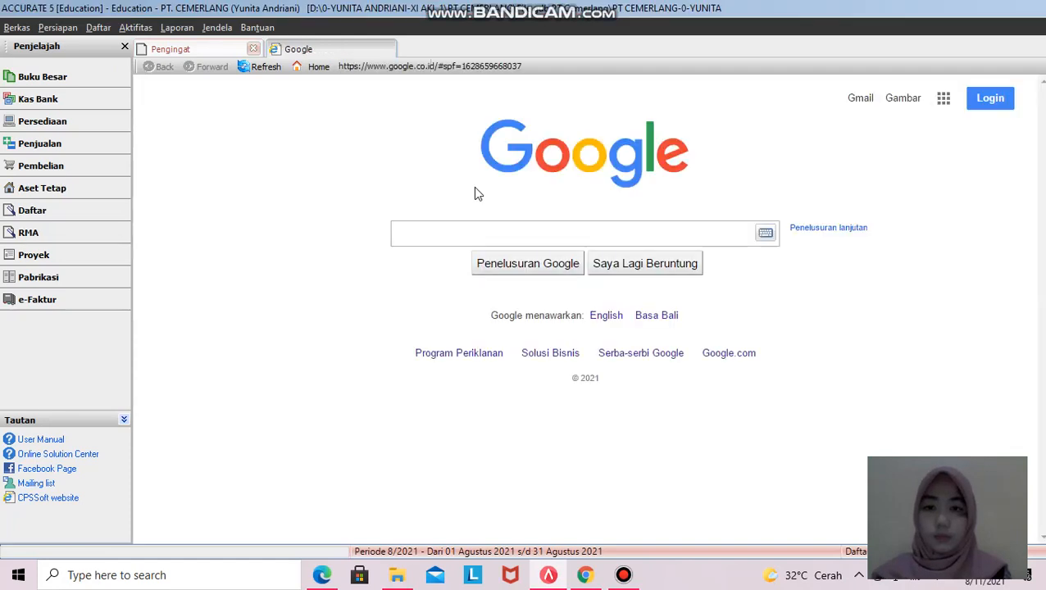
- Open the Keseluruhan Jurnal report from the Buku Besar category of the financial report list
{"action": "left_click", "coordinate": [33, 81]}
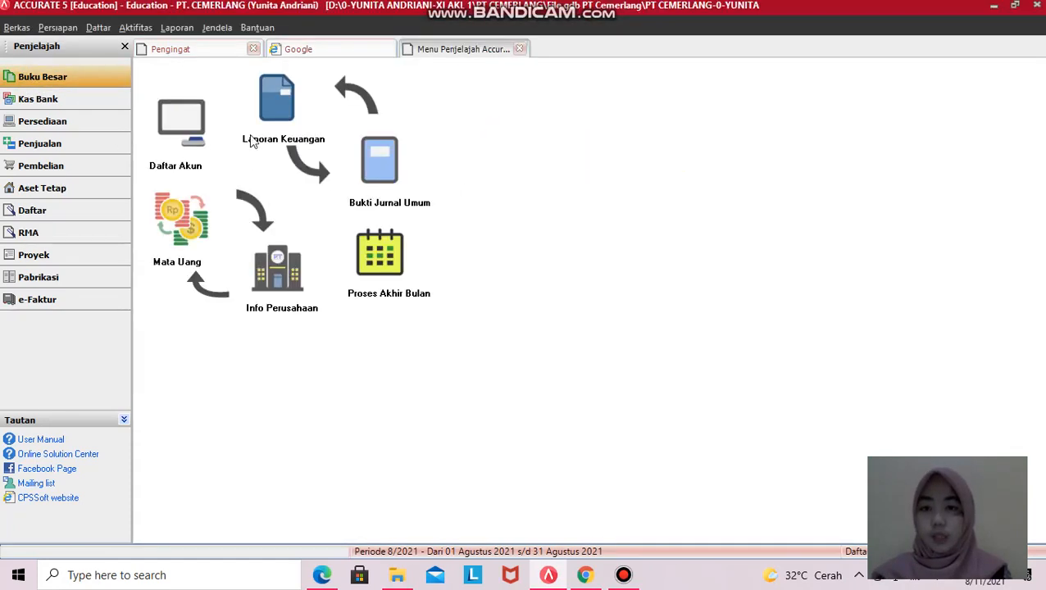
{"action": "left_click", "coordinate": [269, 114]}
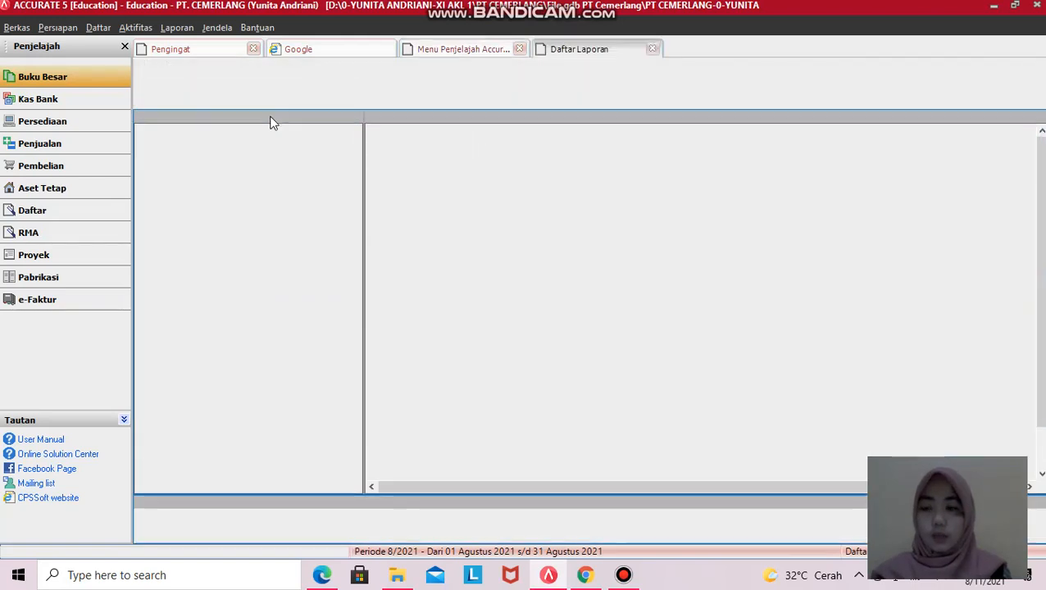
{"action": "left_click", "coordinate": [185, 124]}
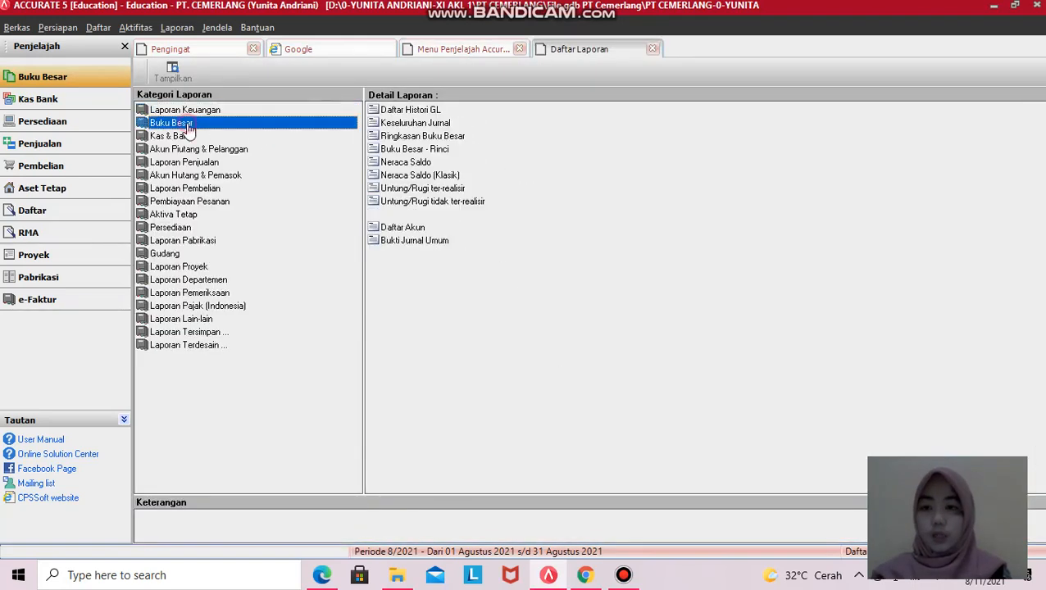
{"action": "left_click", "coordinate": [409, 126]}
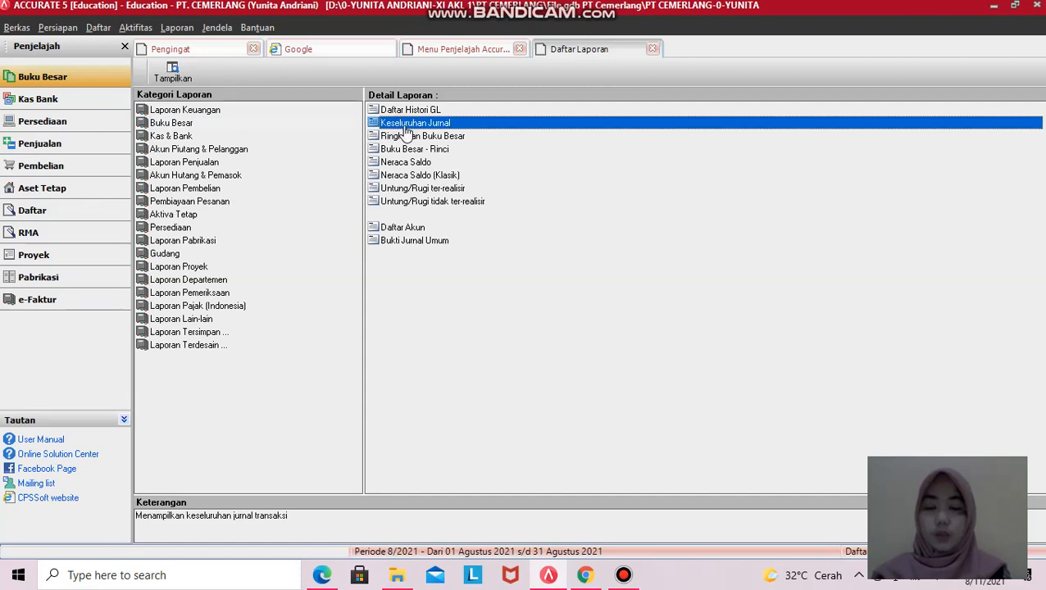
{"action": "double_click", "coordinate": [410, 126]}
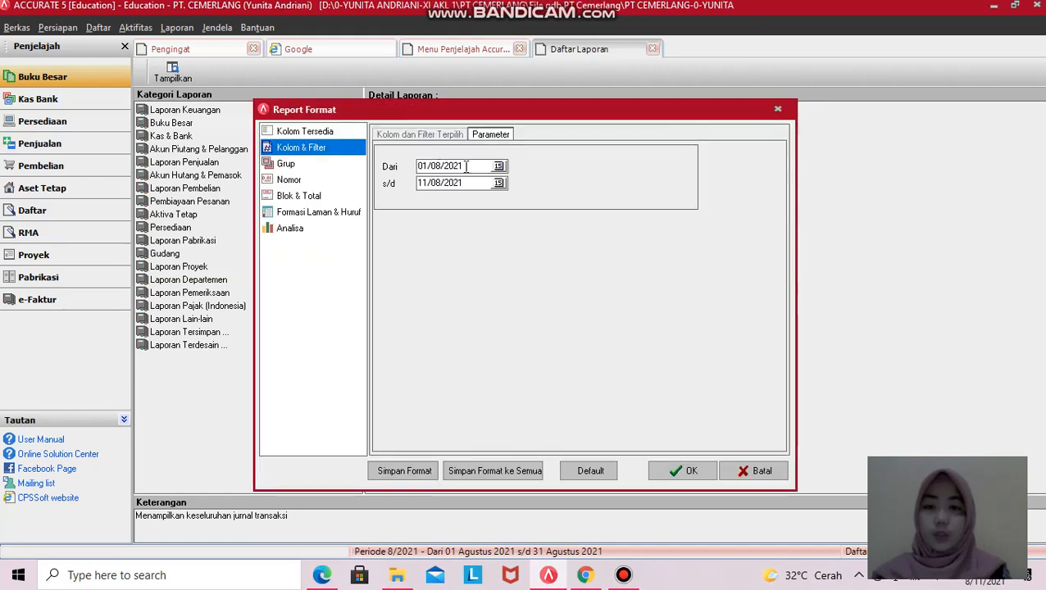
- Set the report period from 01/12/2011 to 31/12/2011 and generate it
{"action": "left_click_drag", "start_coordinate": [466, 166], "coordinate": [406, 177]}
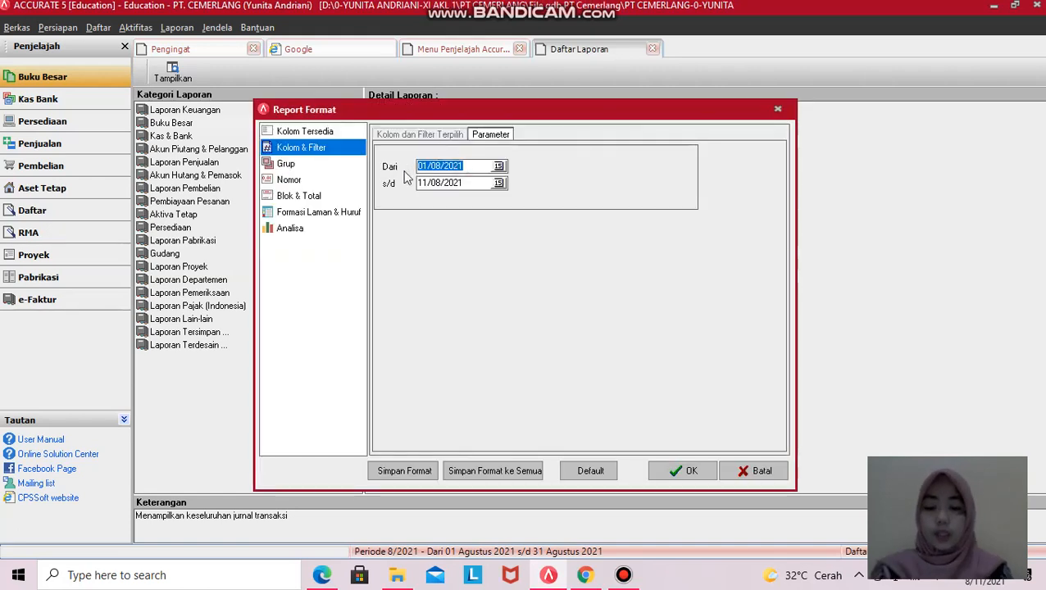
{"action": "type", "text": "01/12/2011"}
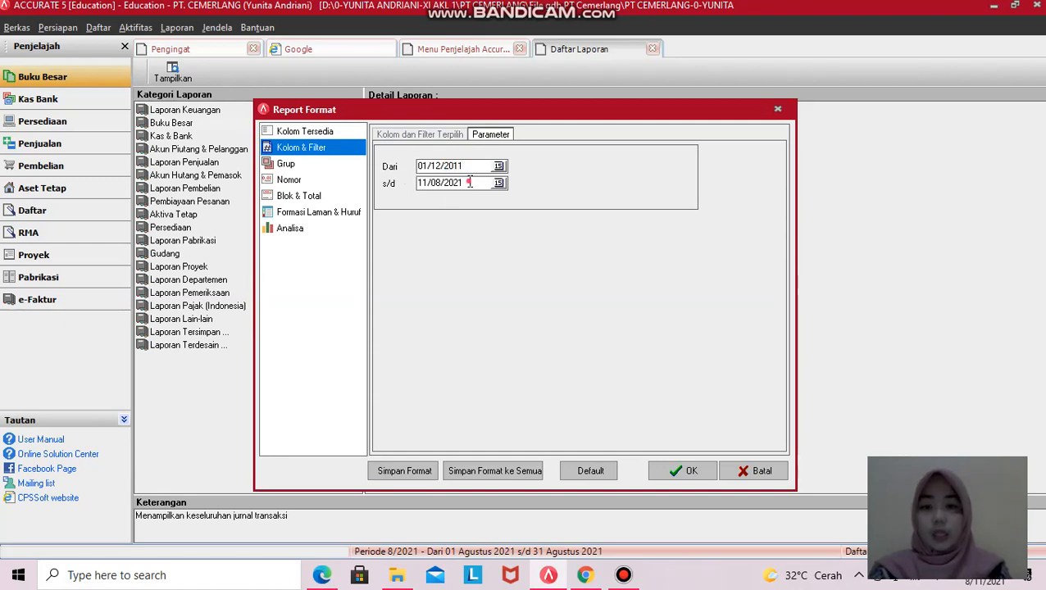
{"action": "left_click_drag", "start_coordinate": [469, 182], "coordinate": [402, 198]}
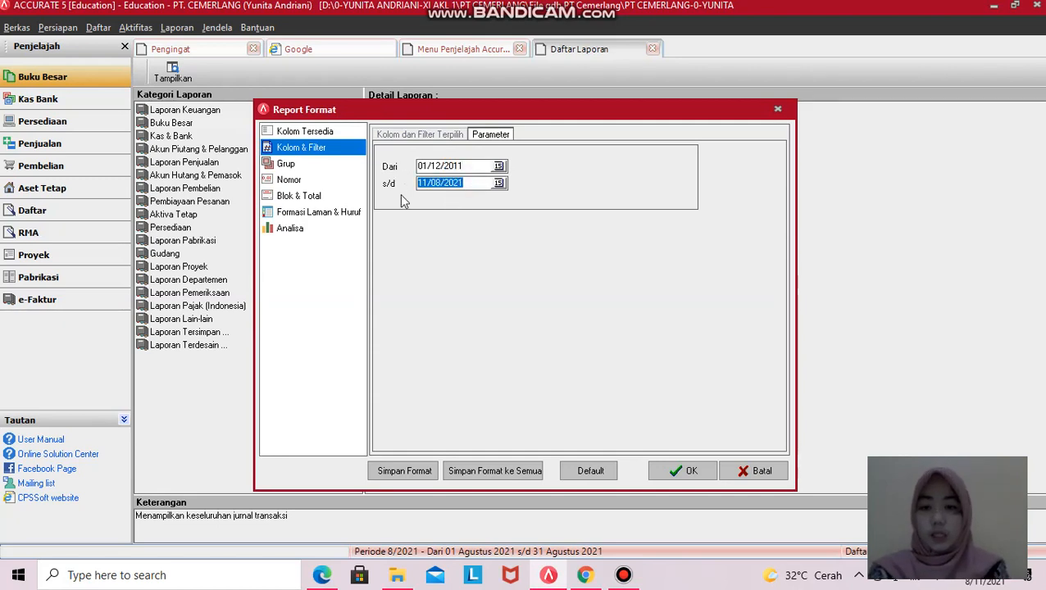
{"action": "type", "text": "31/12/2011"}
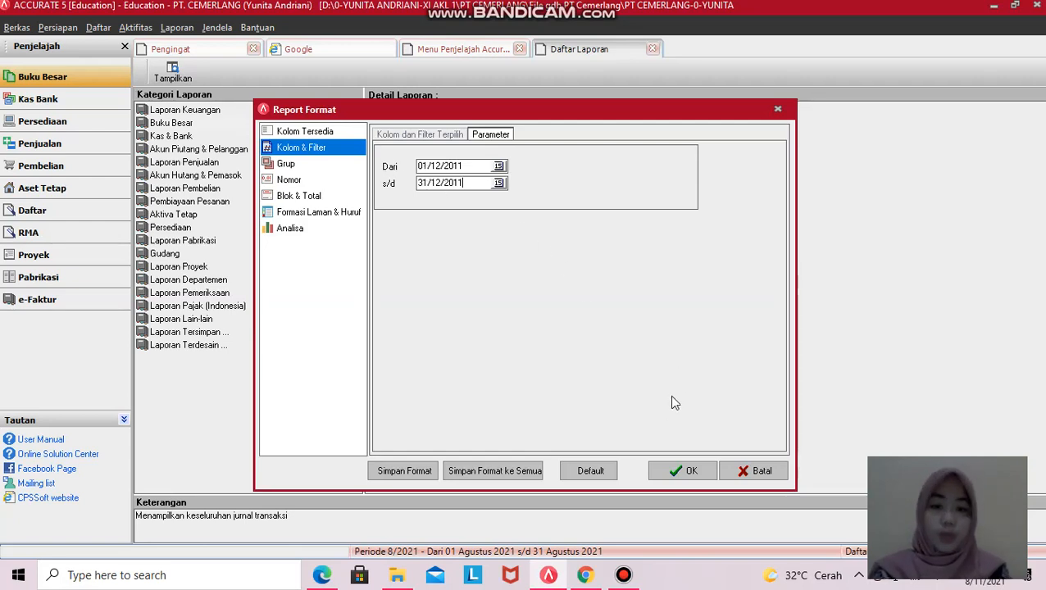
{"action": "left_click", "coordinate": [689, 472]}
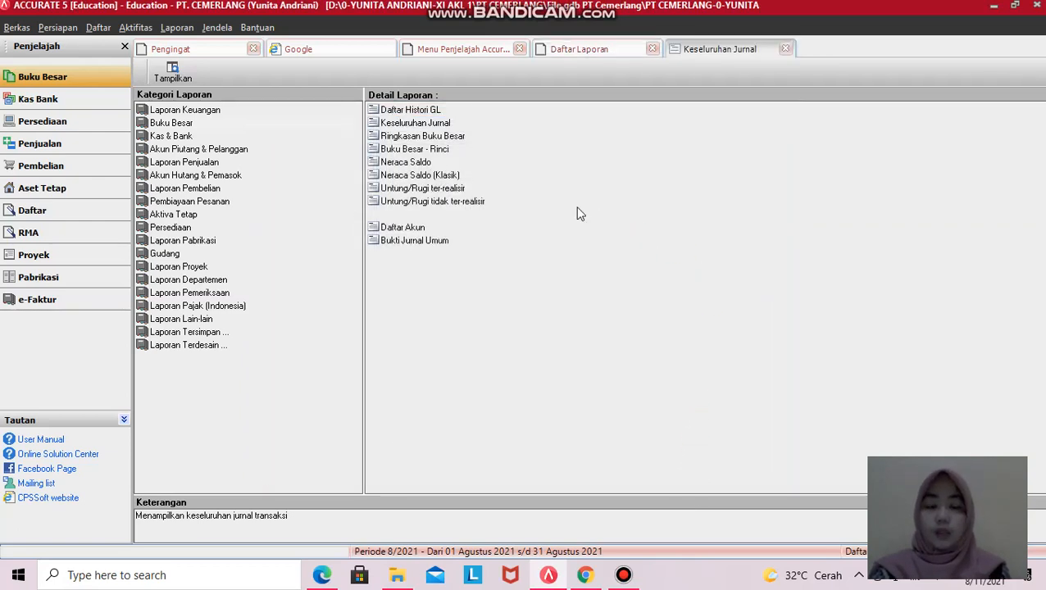
- Review the December 2011 journal balancing at 895,710,000.00, then close the report, report list and ledger menu
{"action": "scroll", "coordinate": [562, 264], "scroll_direction": "down", "scroll_amount": 3}
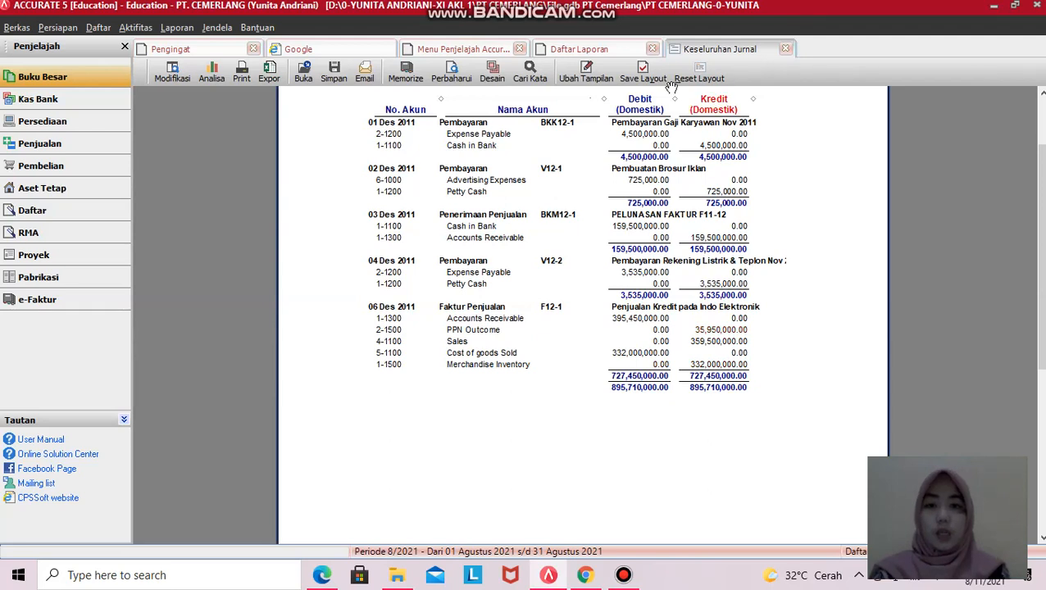
{"action": "left_click", "coordinate": [785, 50]}
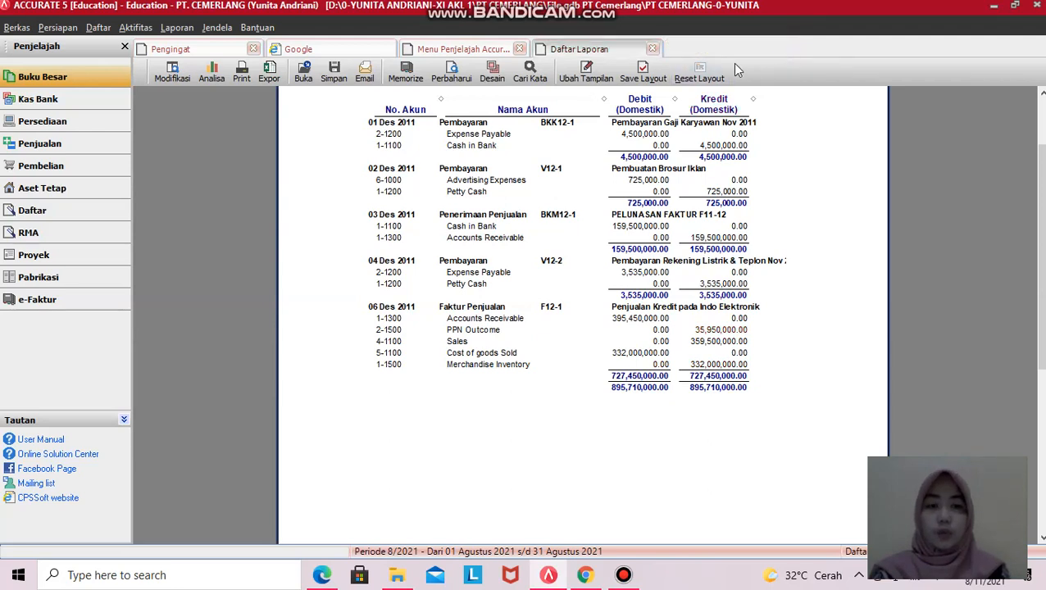
{"action": "left_click", "coordinate": [653, 50]}
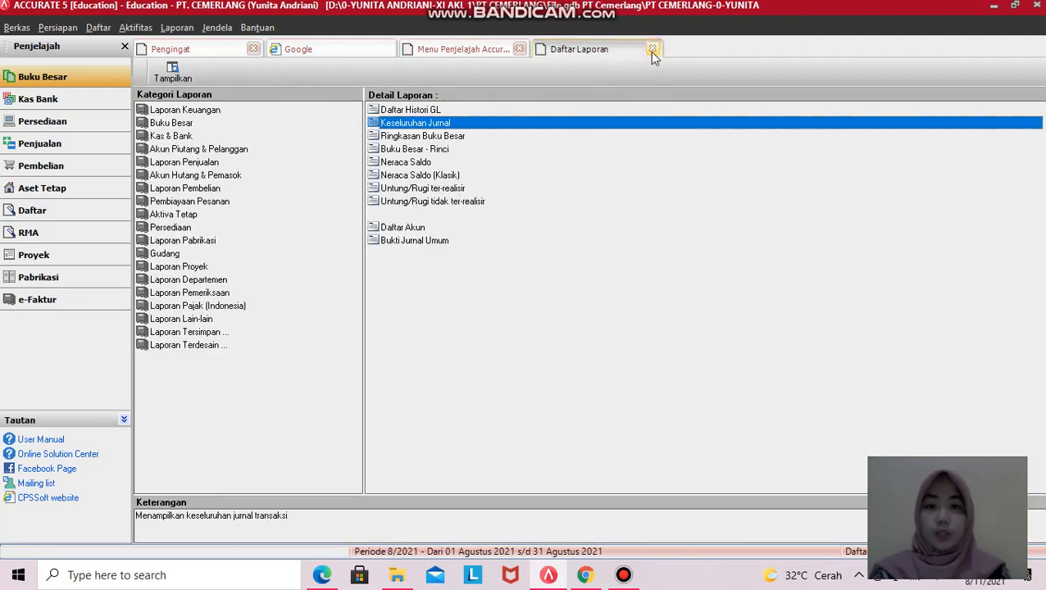
{"action": "left_click", "coordinate": [522, 49]}
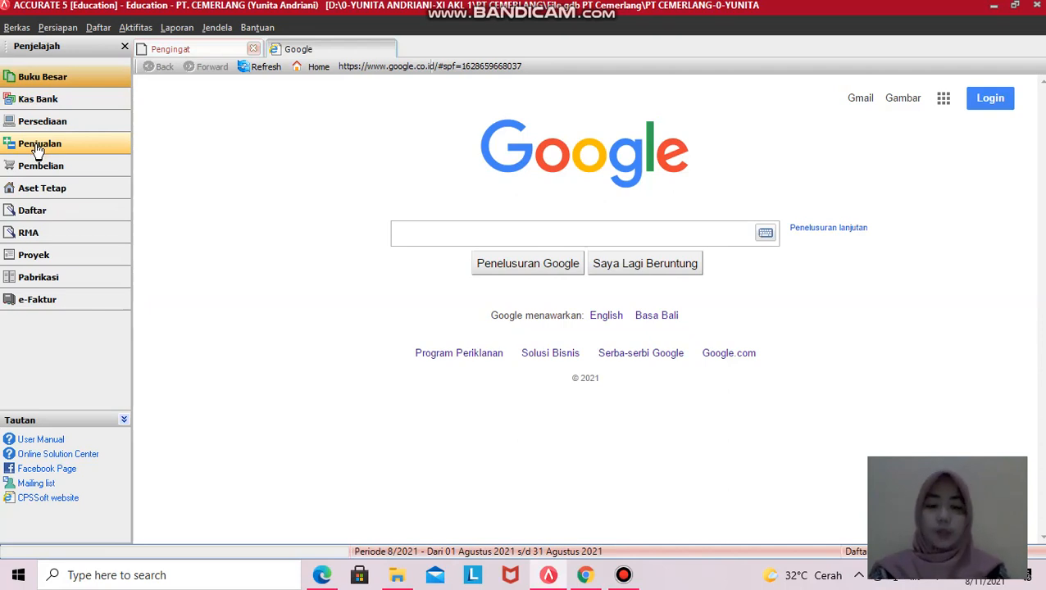
{"action": "key", "text": "super+Left"}
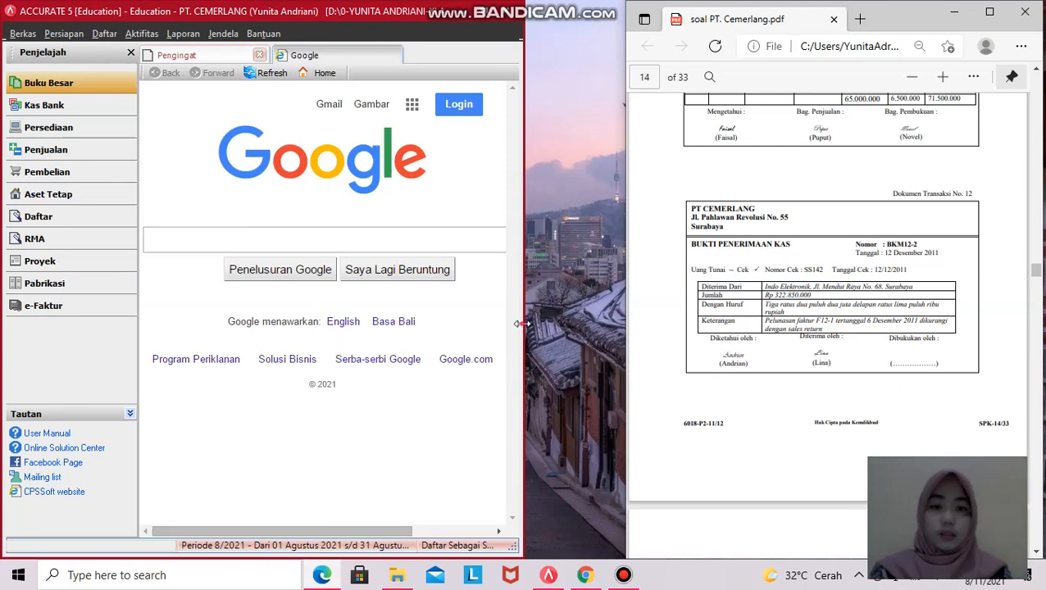
{"action": "left_click_drag", "start_coordinate": [523, 324], "coordinate": [685, 332]}
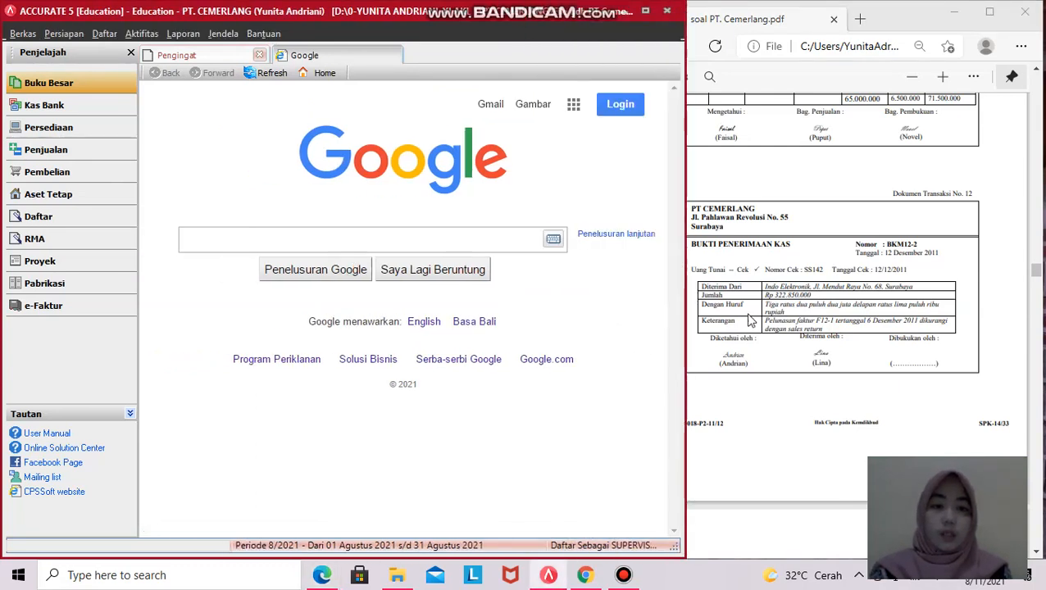
{"action": "scroll", "coordinate": [771, 325], "scroll_direction": "up", "scroll_amount": 15}
{"action": "scroll", "coordinate": [772, 325], "scroll_direction": "up", "scroll_amount": 20}
{"action": "scroll", "coordinate": [771, 325], "scroll_direction": "up", "scroll_amount": 7}
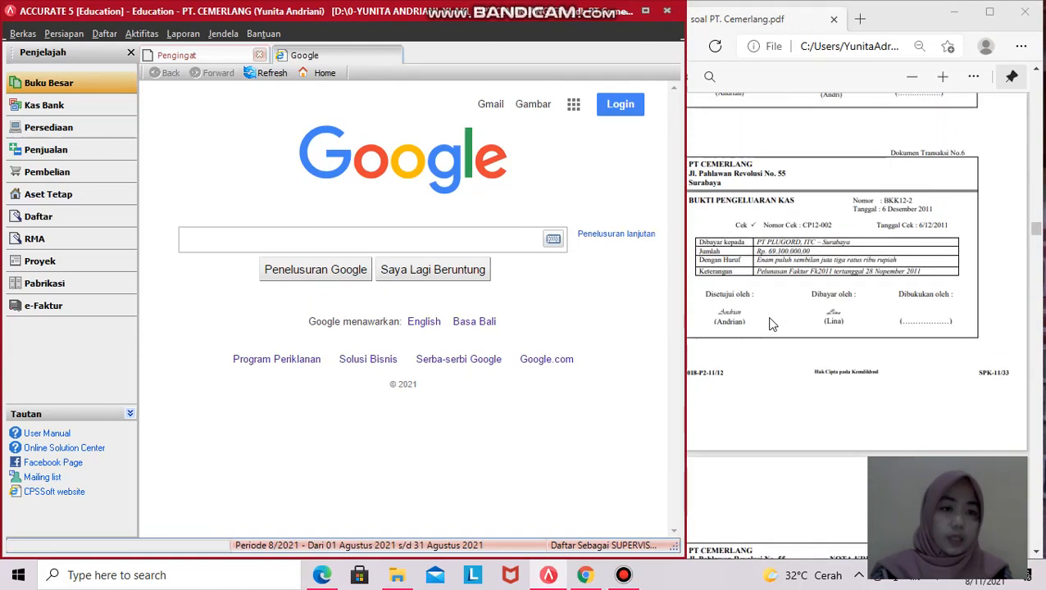
- Narrow the ACCURATE window so the PDF showing voucher BKK12-2 (Rp 69,300,000) fits beside it
{"action": "left_click_drag", "start_coordinate": [684, 352], "coordinate": [653, 360]}
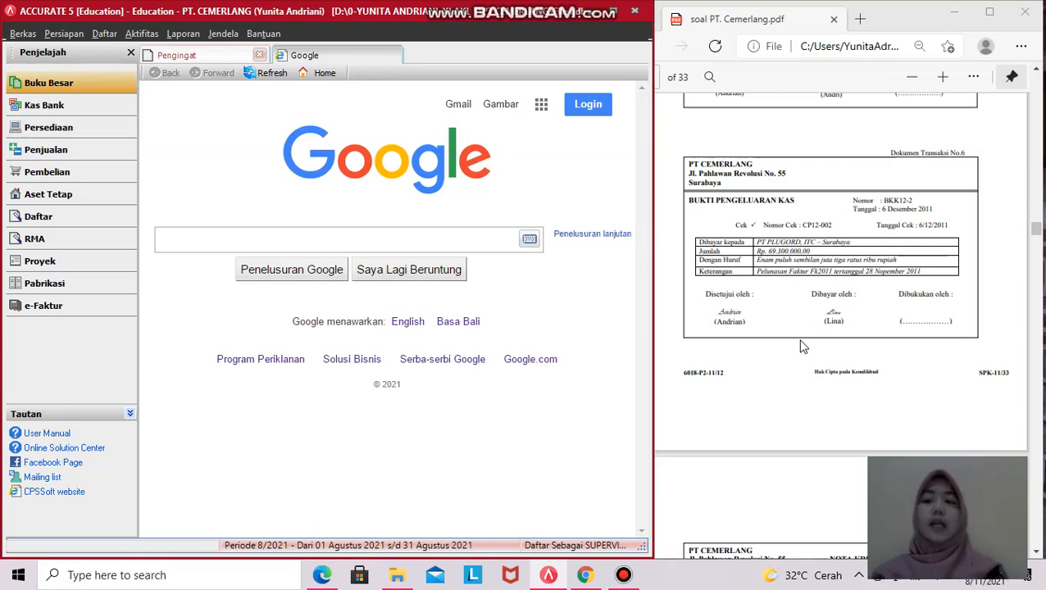
- Start a new Pembayaran Pembelian with vendor PT. PLUGORD
{"action": "left_click", "coordinate": [64, 175]}
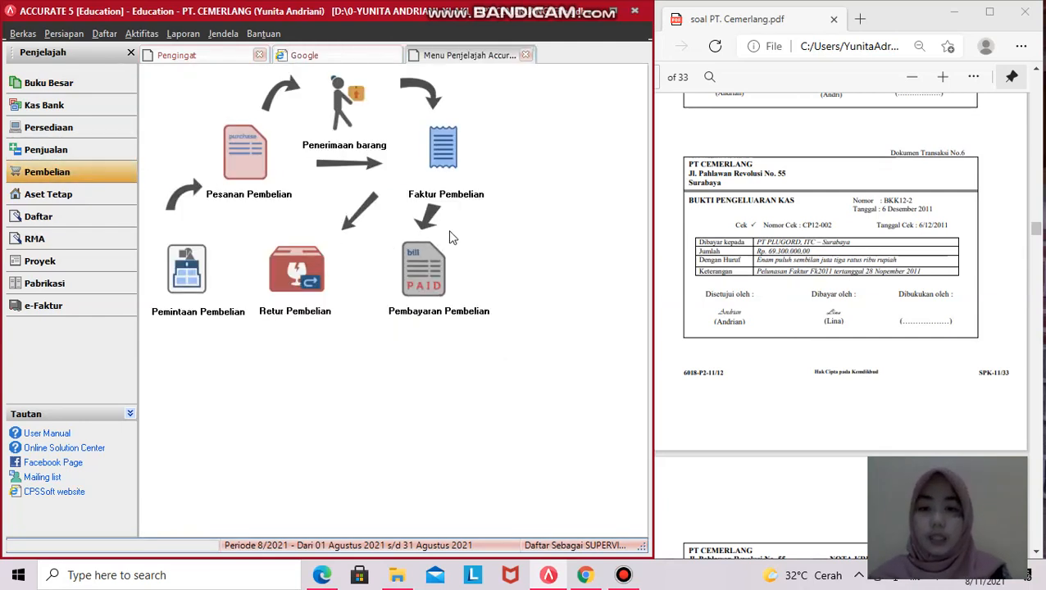
{"action": "left_click", "coordinate": [410, 282]}
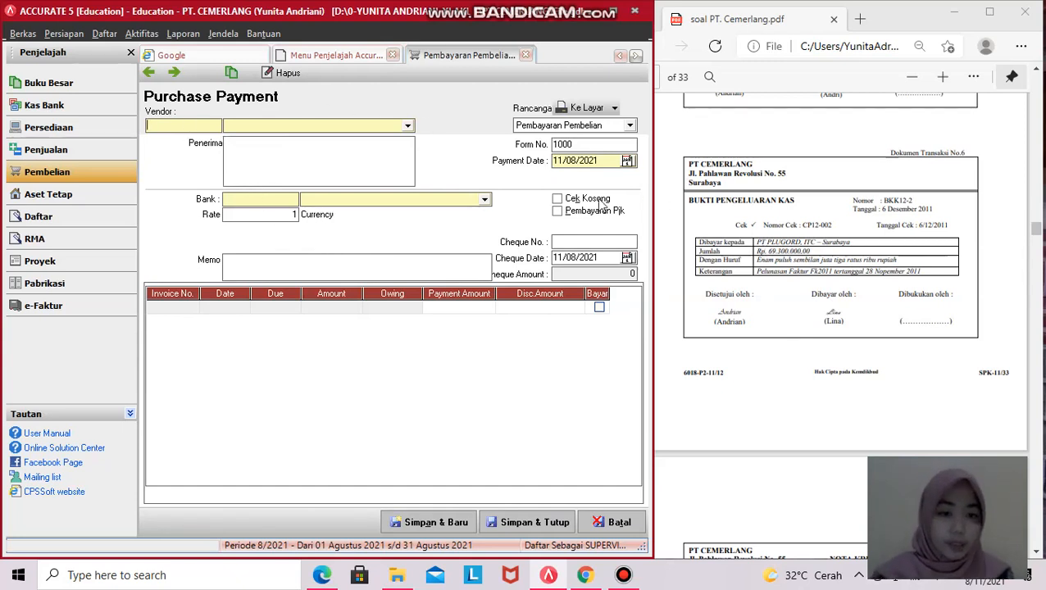
{"action": "left_click", "coordinate": [407, 126]}
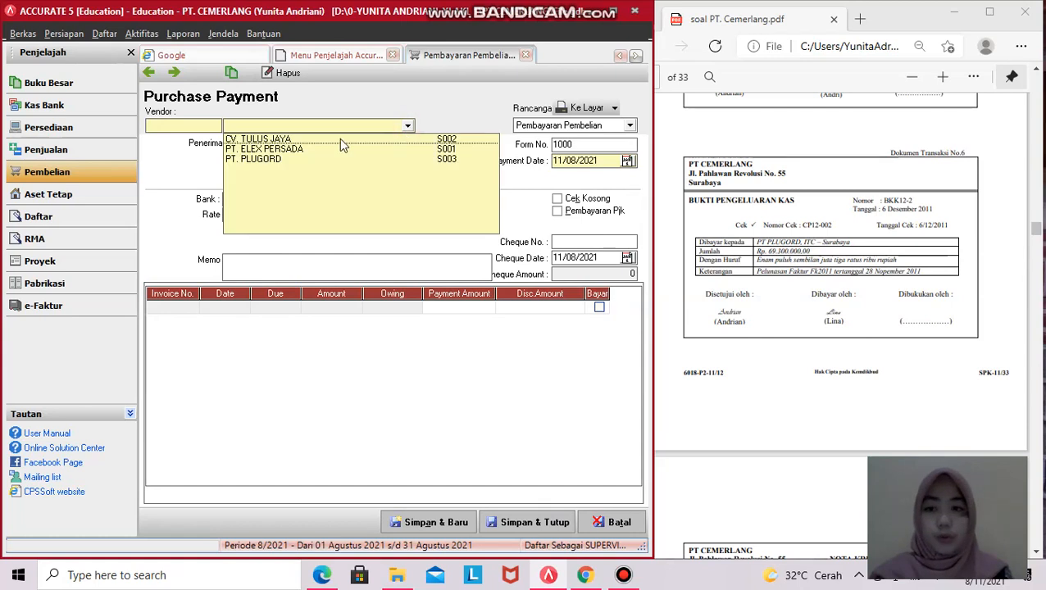
{"action": "left_click", "coordinate": [264, 158]}
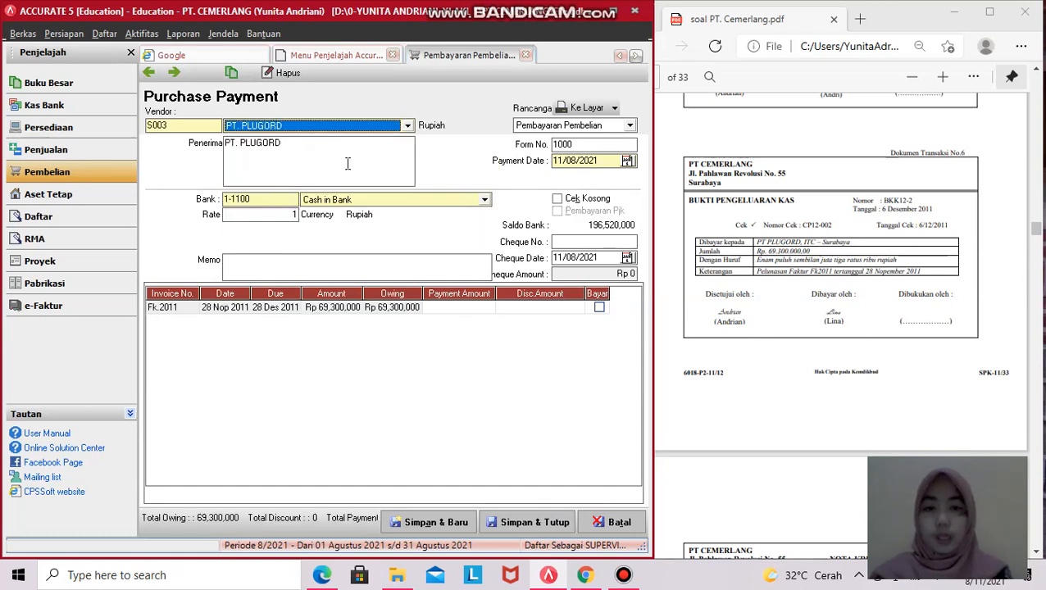
- Set the payment form number to BKK12-2 and the payment date to 06/12/2011
{"action": "left_click", "coordinate": [573, 145]}
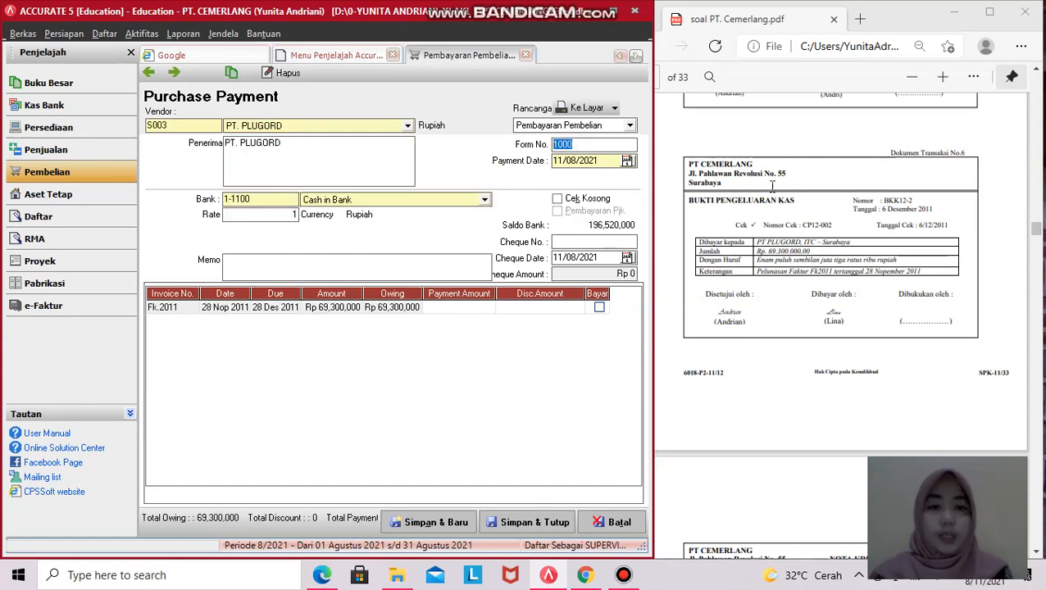
{"action": "left_click", "coordinate": [891, 202]}
{"action": "left_click_drag", "start_coordinate": [882, 200], "coordinate": [923, 209]}
{"action": "left_click", "coordinate": [591, 144]}
{"action": "type", "text": "BKK12-2"}
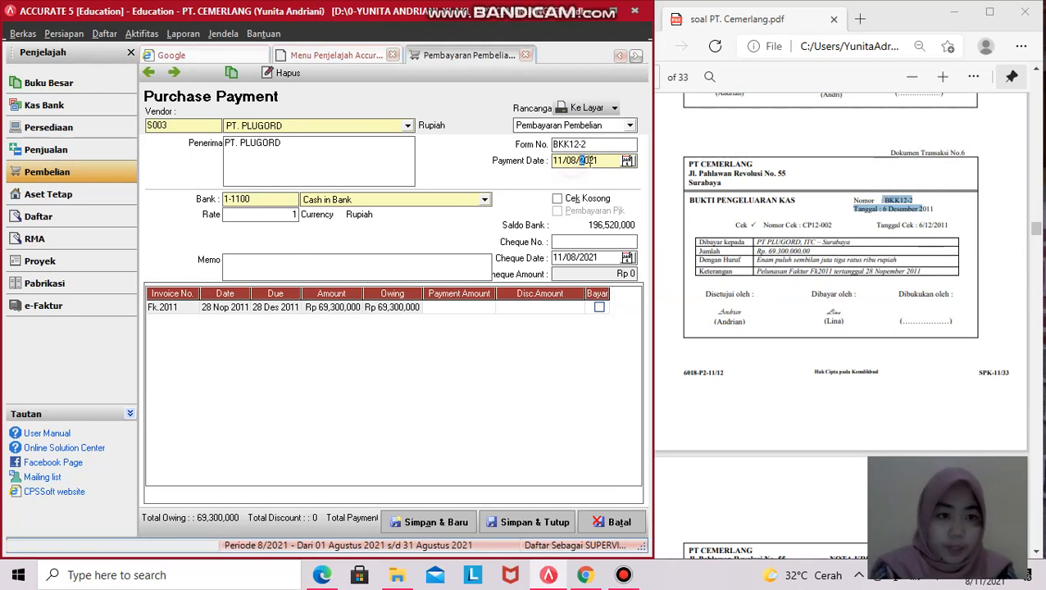
{"action": "left_click_drag", "start_coordinate": [597, 160], "coordinate": [553, 164]}
{"action": "type", "text": "6 /"}
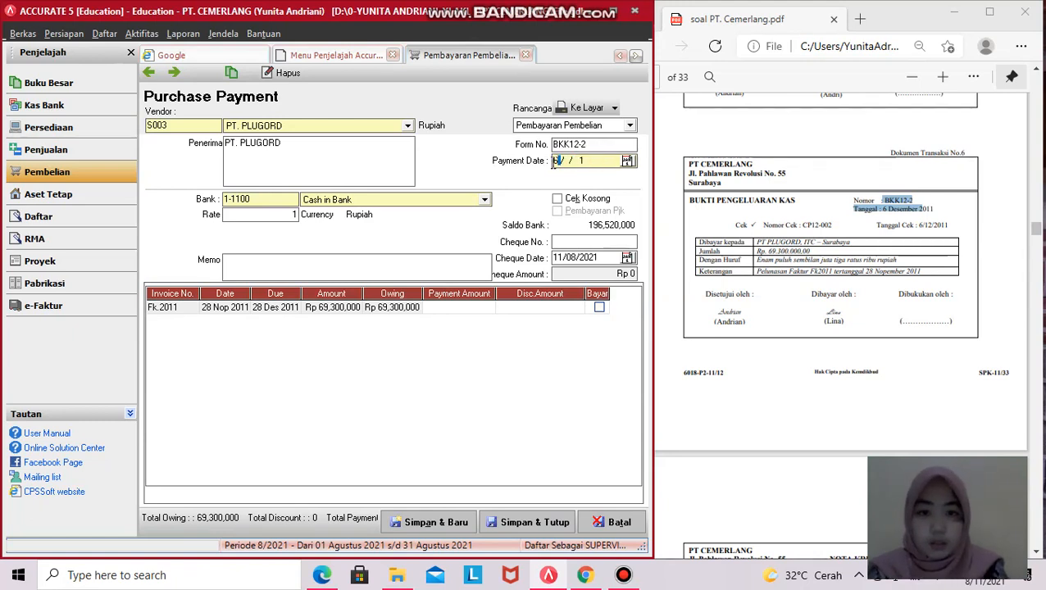
{"action": "type", "text": "12/"}
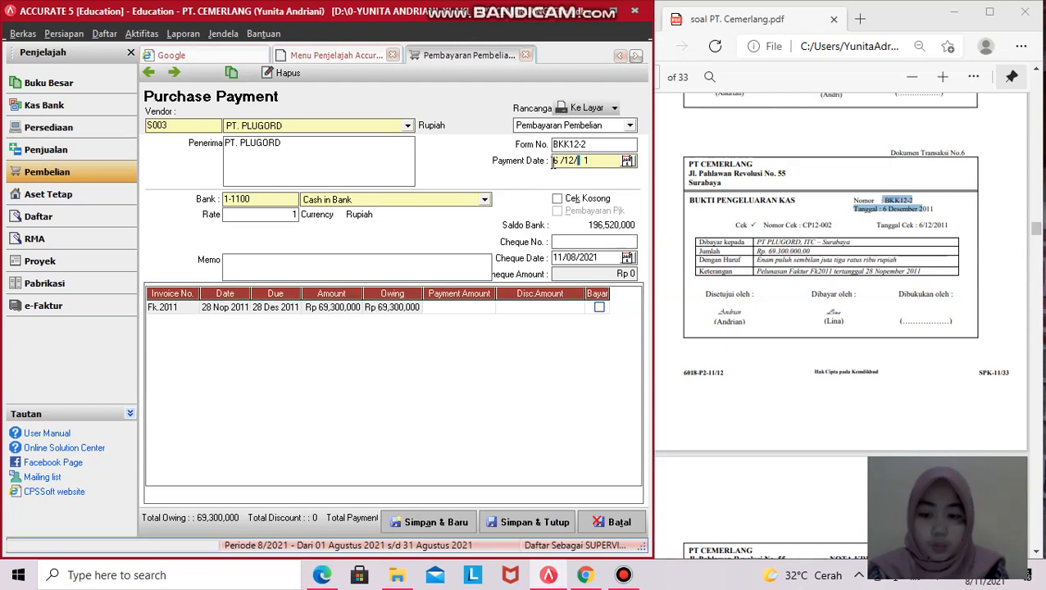
{"action": "type", "text": "2011"}
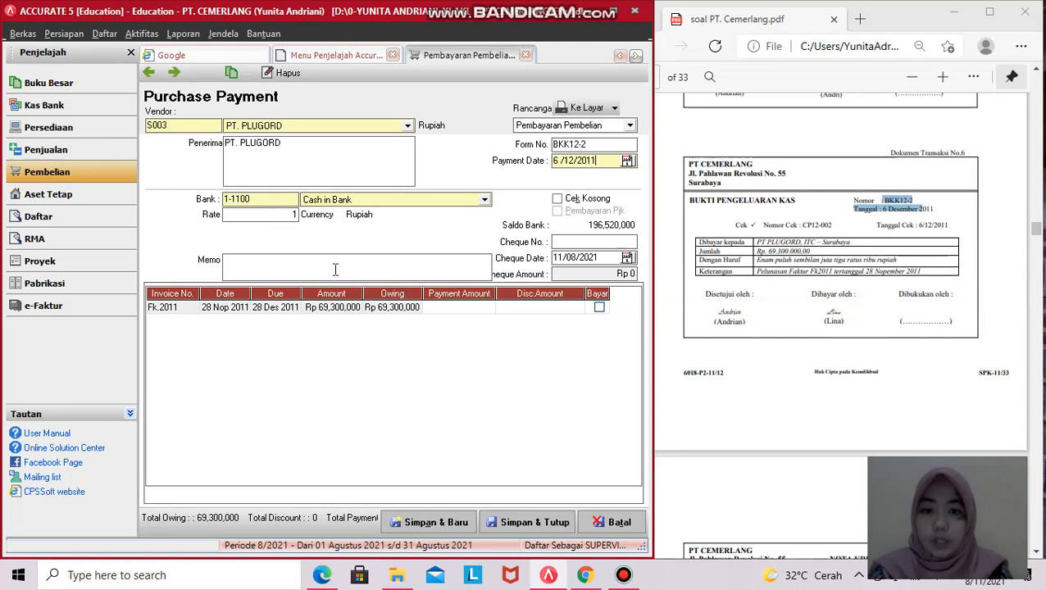
- Enter cheque number CP12-002 with cheque date 06/12/2011
{"action": "left_click", "coordinate": [563, 241]}
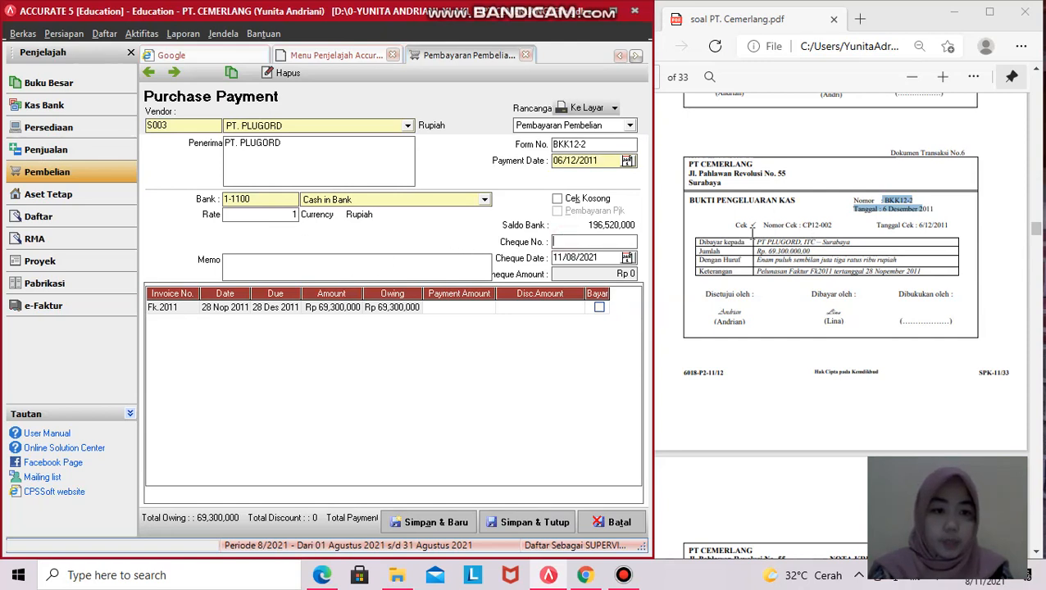
{"action": "type", "text": "CP12"}
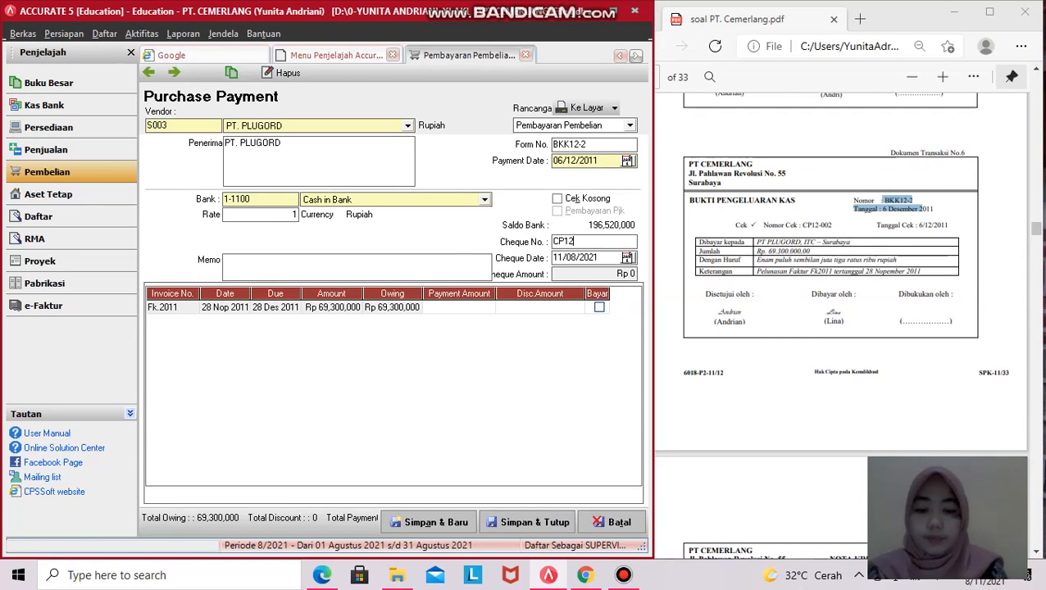
{"action": "type", "text": "-002"}
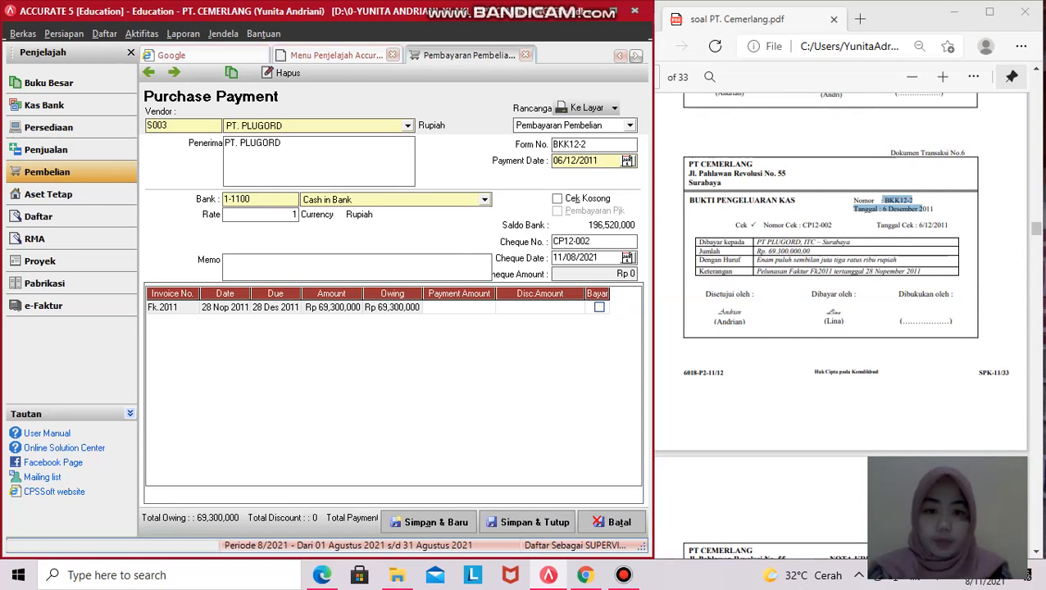
{"action": "key", "text": "Tab"}
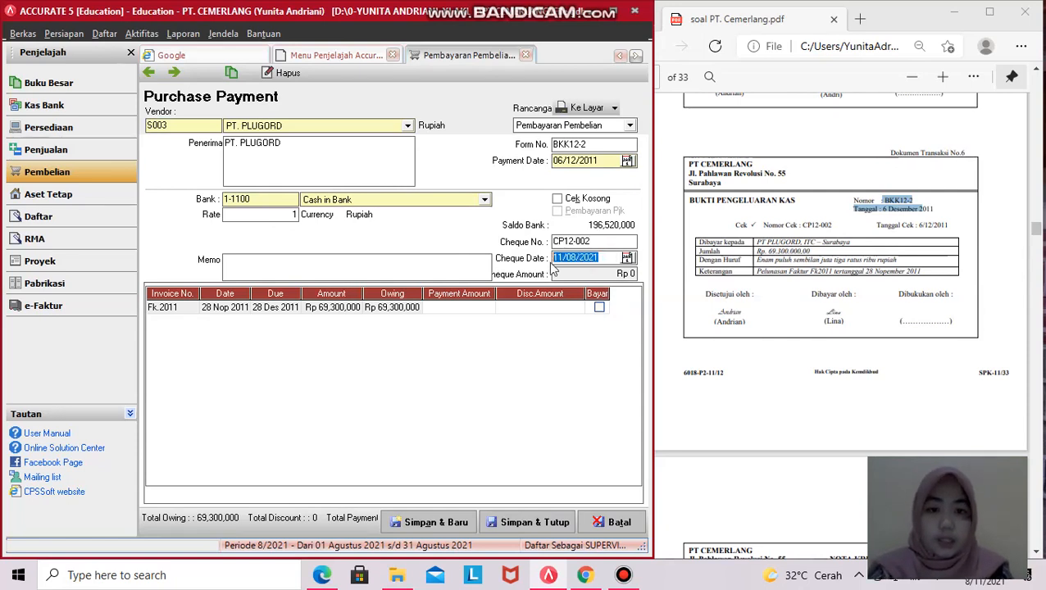
{"action": "type", "text": "06/"}
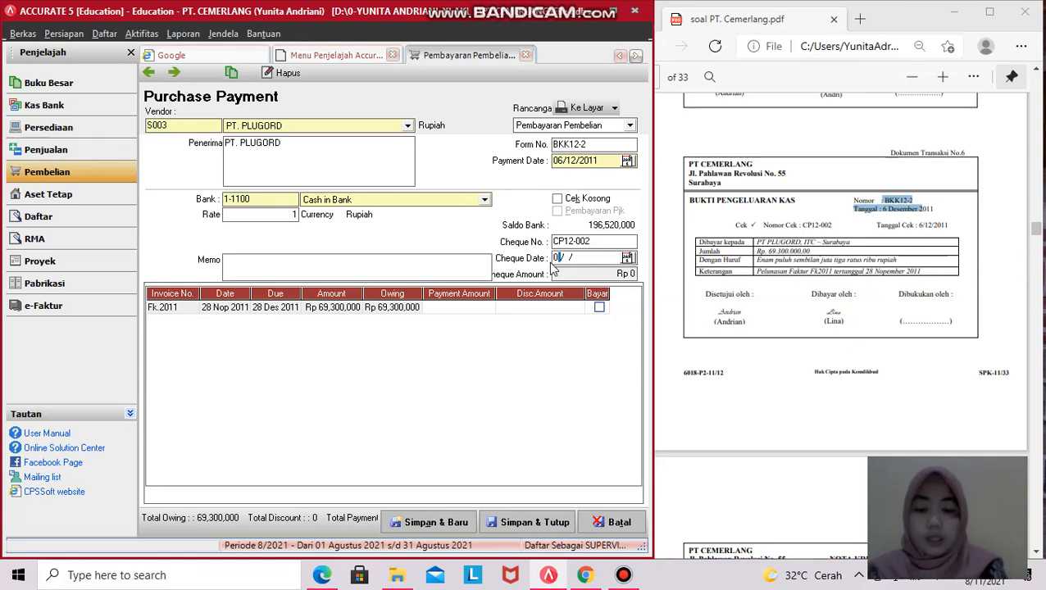
{"action": "type", "text": "12"}
{"action": "key", "text": "BackSpace"}
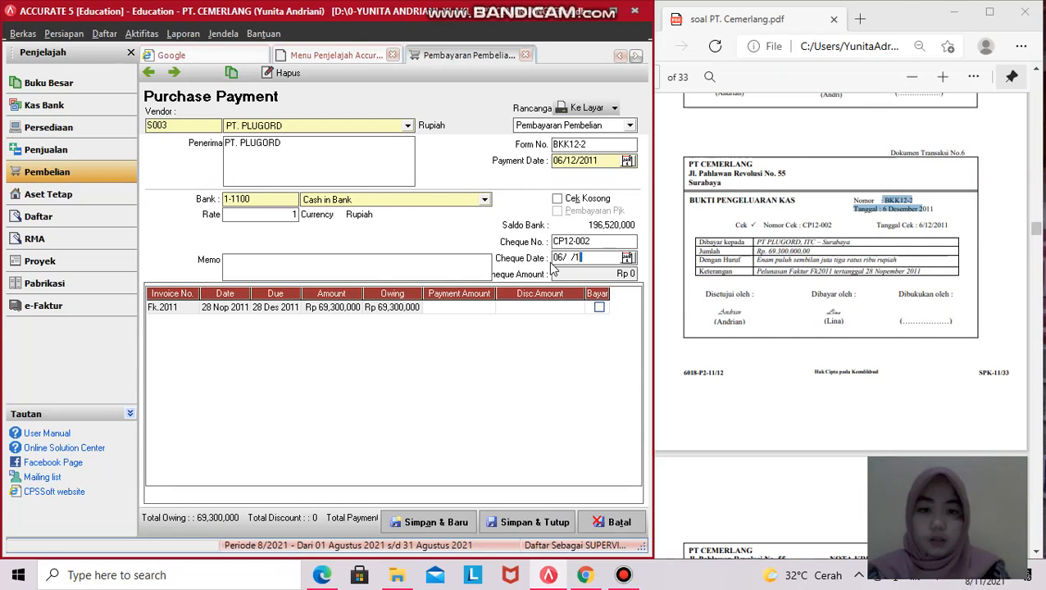
{"action": "key", "text": "BackSpace"}
{"action": "type", "text": "12/2011"}
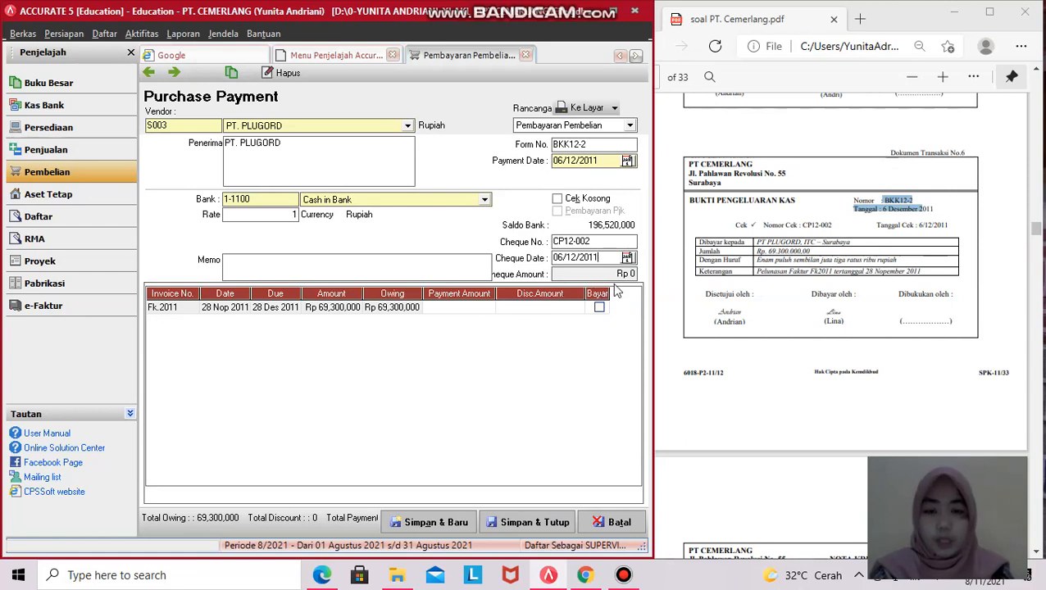
- Enter the memo 'PELUNASAN FAKTUR FK2011'
{"action": "left_click_drag", "start_coordinate": [653, 275], "coordinate": [688, 276]}
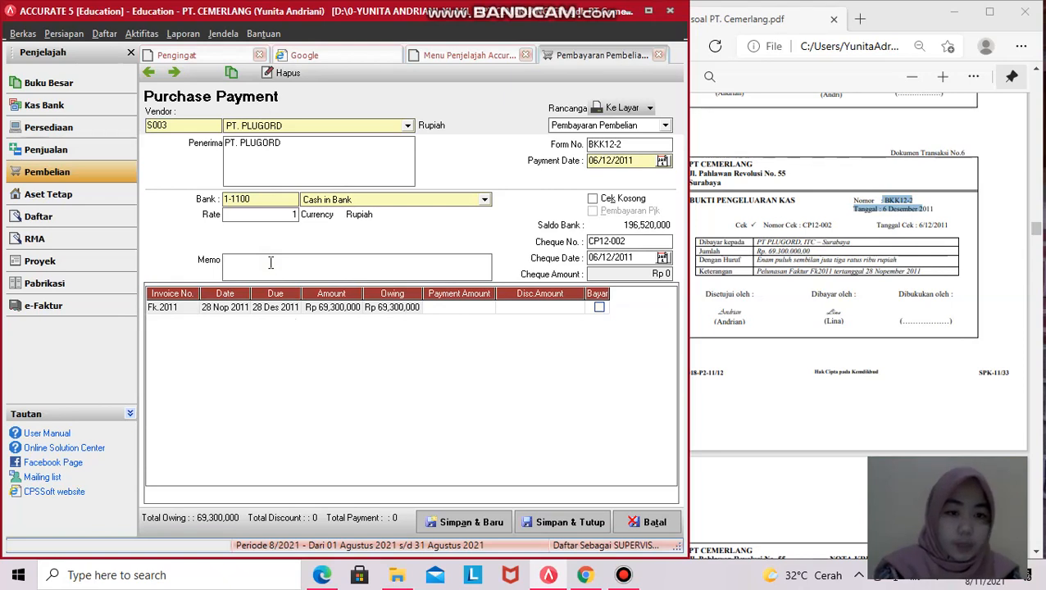
{"action": "key", "text": "Caps_Lock"}
{"action": "type", "text": "PELUNASAN FAKTUR "}
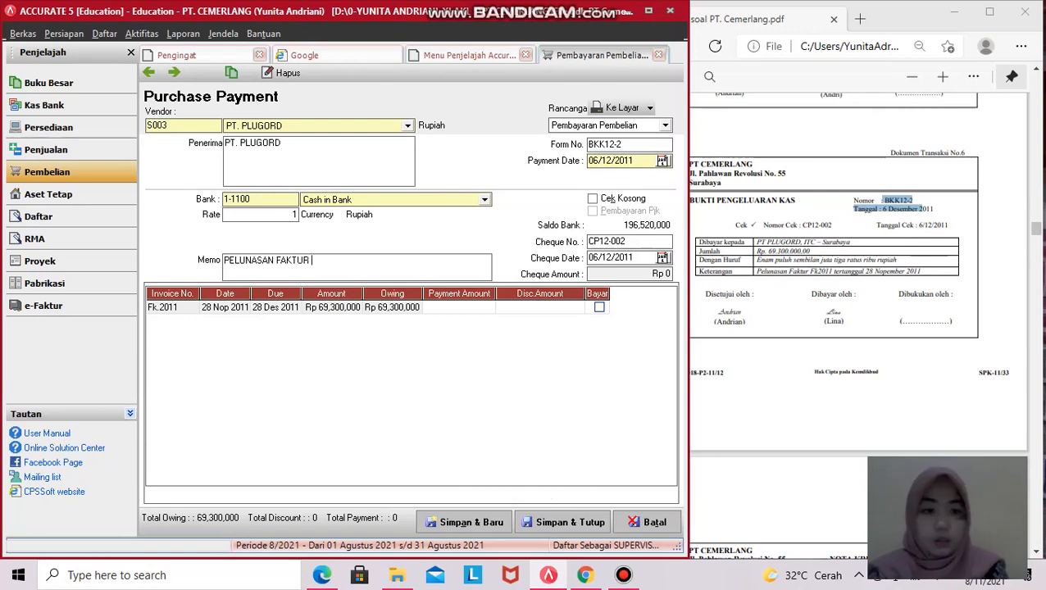
{"action": "type", "text": "F"}
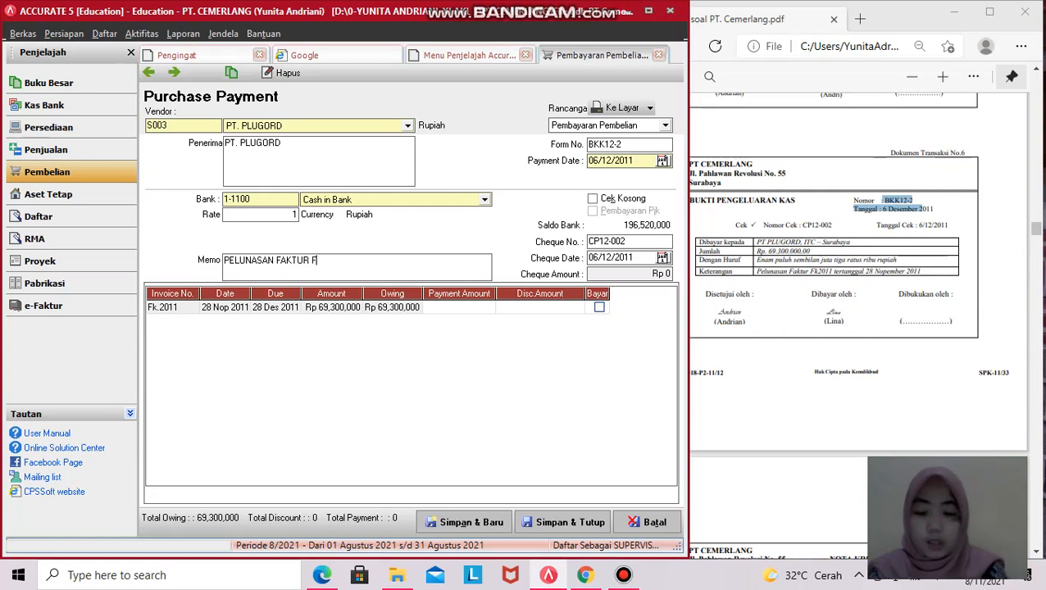
{"action": "type", "text": "K"}
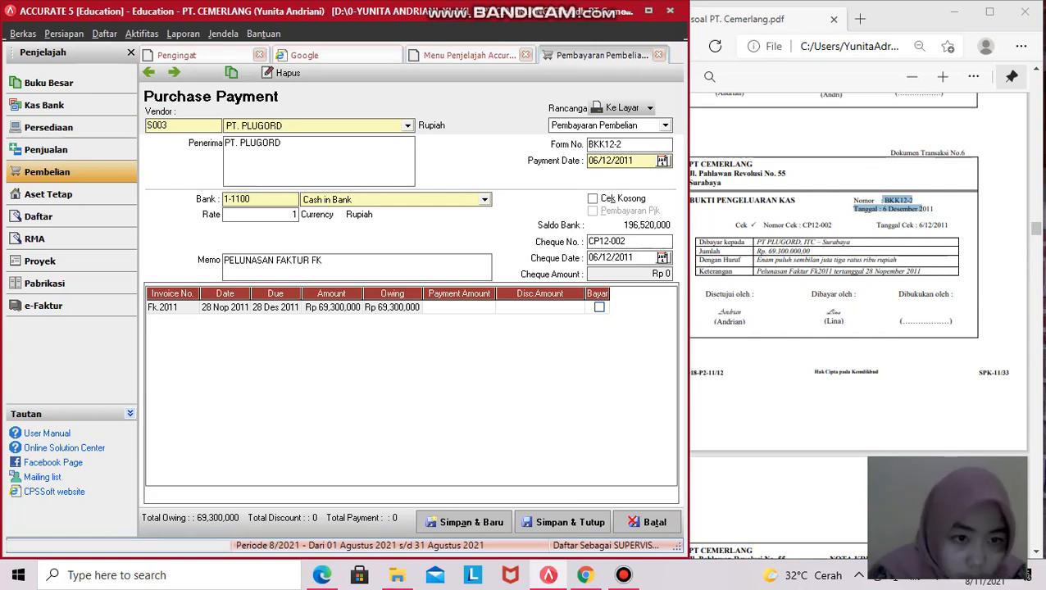
{"action": "type", "text": "2011"}
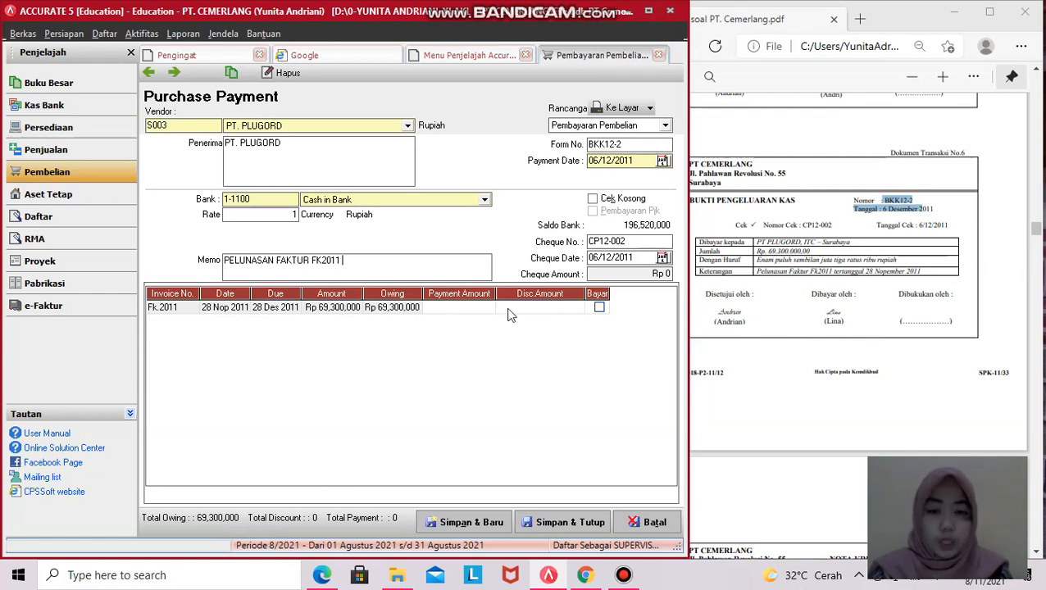
- Inspect invoice Fk.2011's payment, discount and invoice details
{"action": "left_click", "coordinate": [458, 312]}
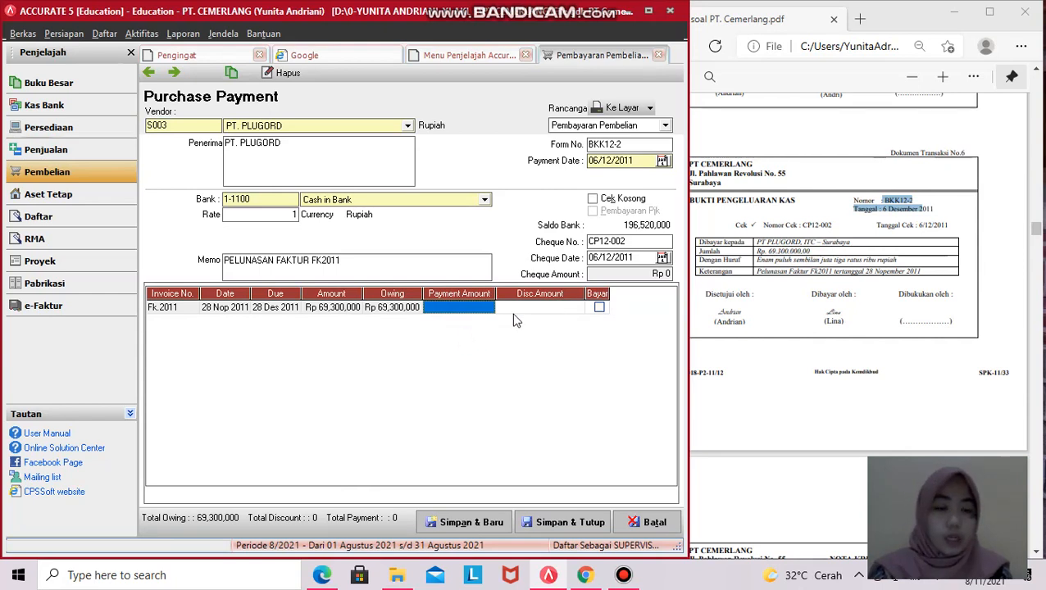
{"action": "left_click", "coordinate": [549, 311]}
{"action": "left_click", "coordinate": [480, 310]}
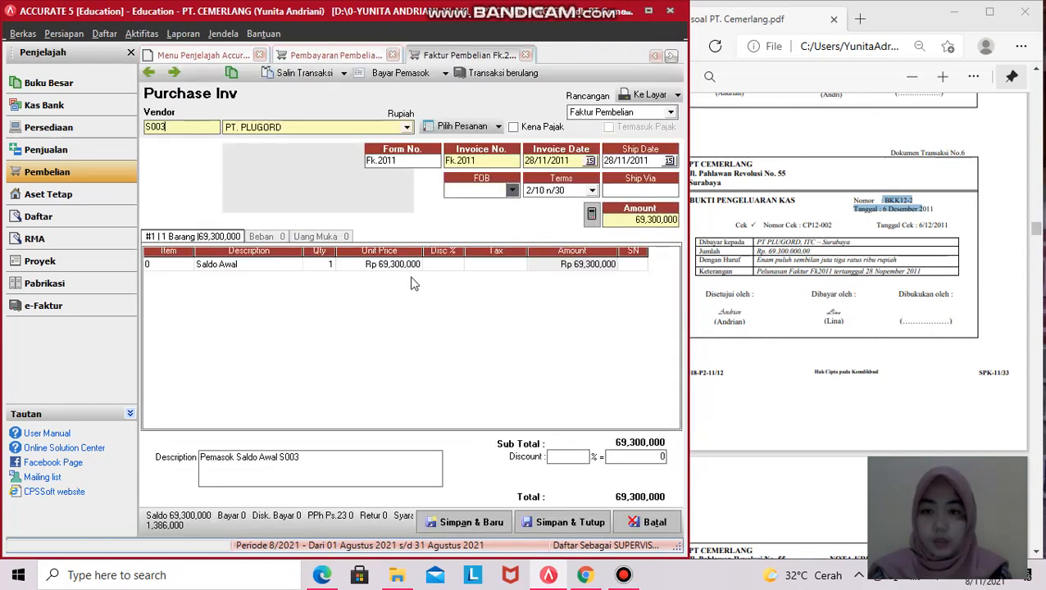
{"action": "left_click", "coordinate": [527, 55]}
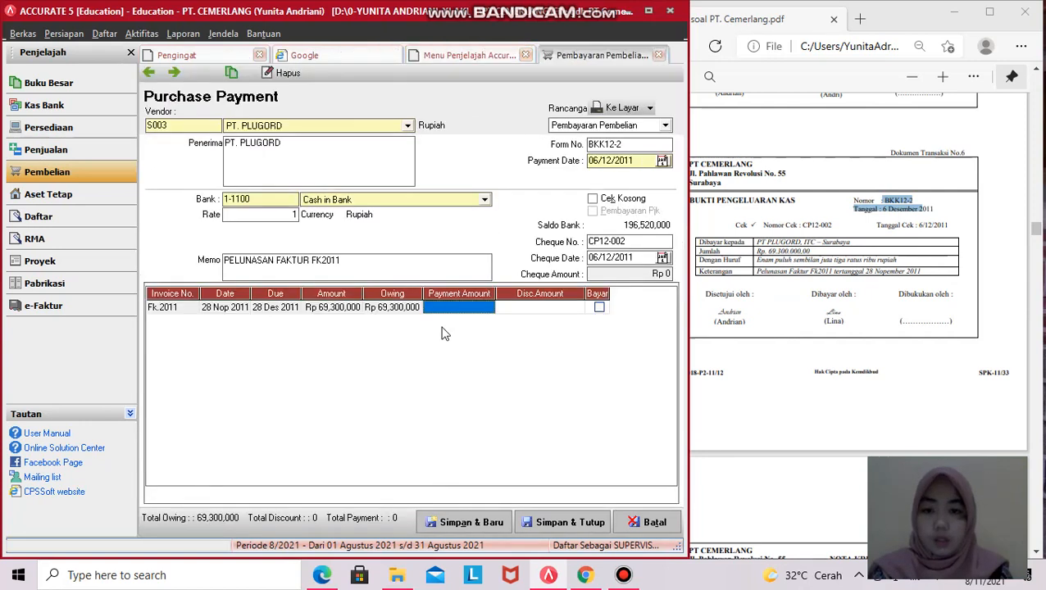
{"action": "left_click", "coordinate": [533, 307]}
{"action": "left_click", "coordinate": [554, 306]}
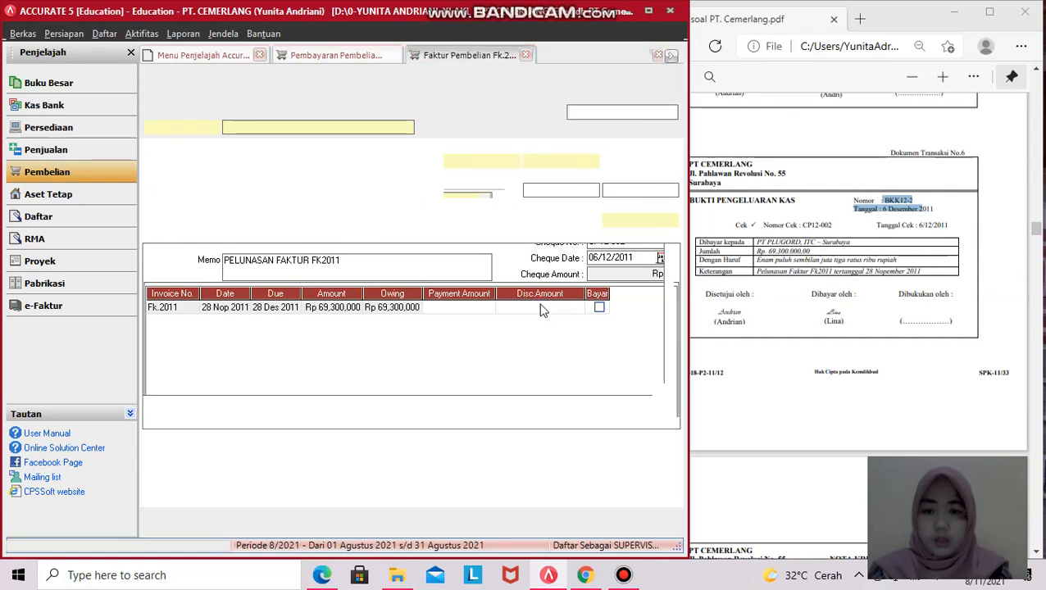
{"action": "left_click", "coordinate": [525, 55]}
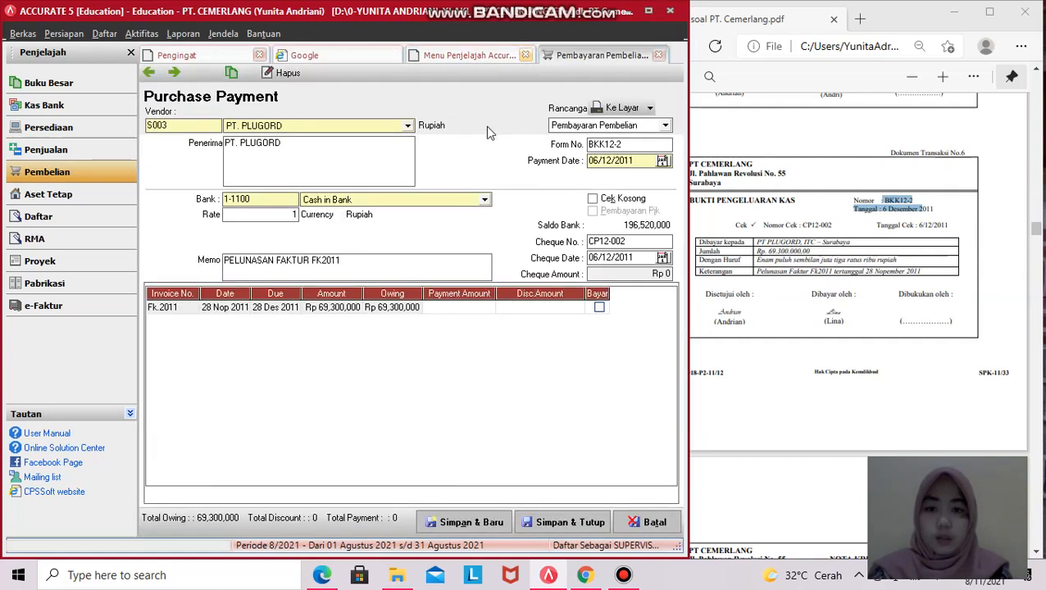
- Tick invoice Fk.2011 for full payment of 69,300,000
{"action": "left_click", "coordinate": [599, 308]}
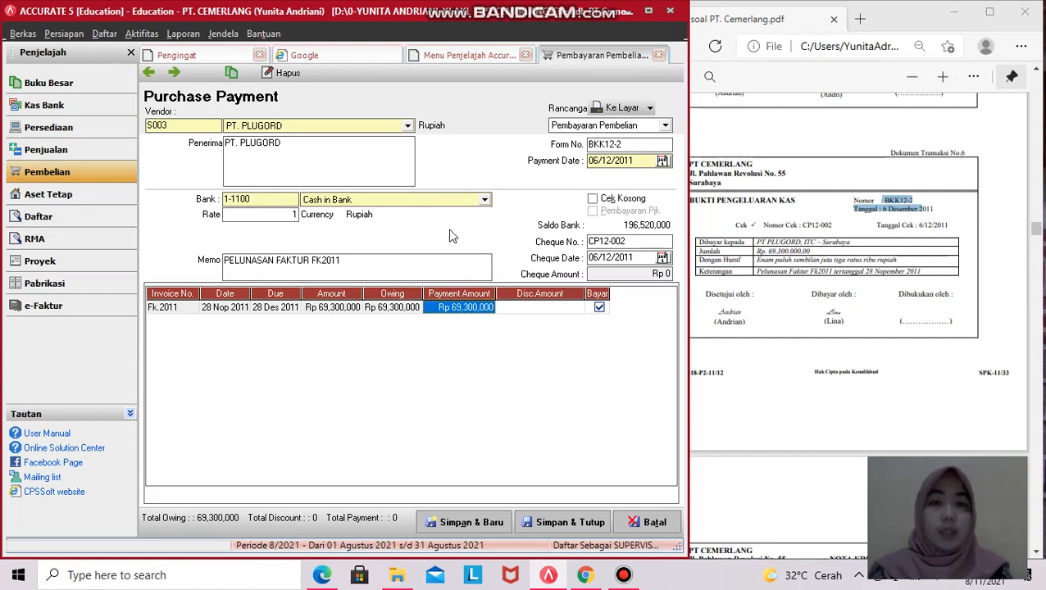
{"action": "left_click", "coordinate": [470, 306]}
{"action": "left_click", "coordinate": [472, 307]}
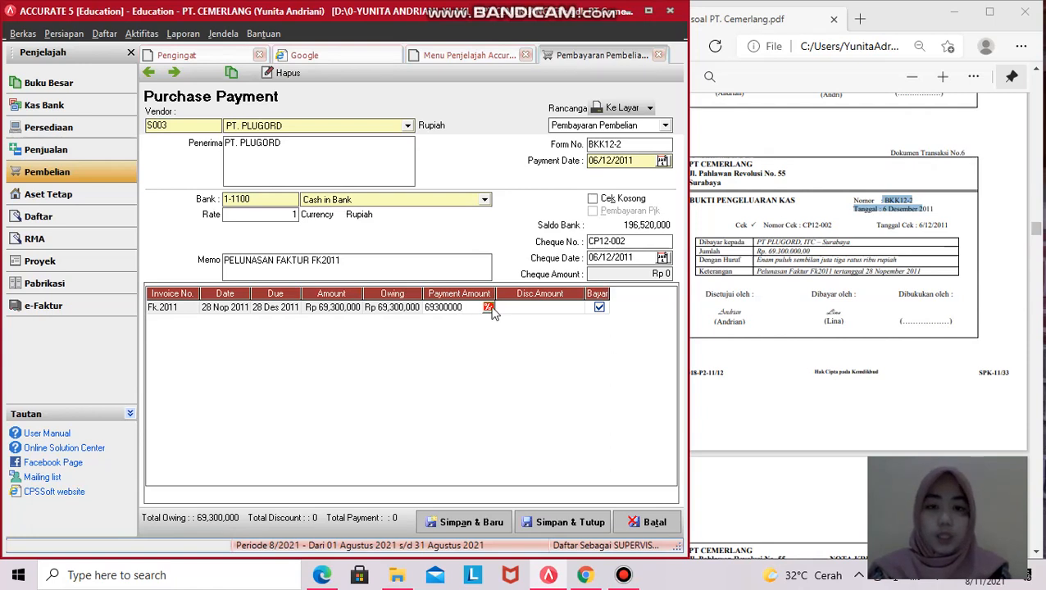
- Check the discount details for invoice Fk.2011 and leave the discount at Rp 0
{"action": "left_click", "coordinate": [489, 307]}
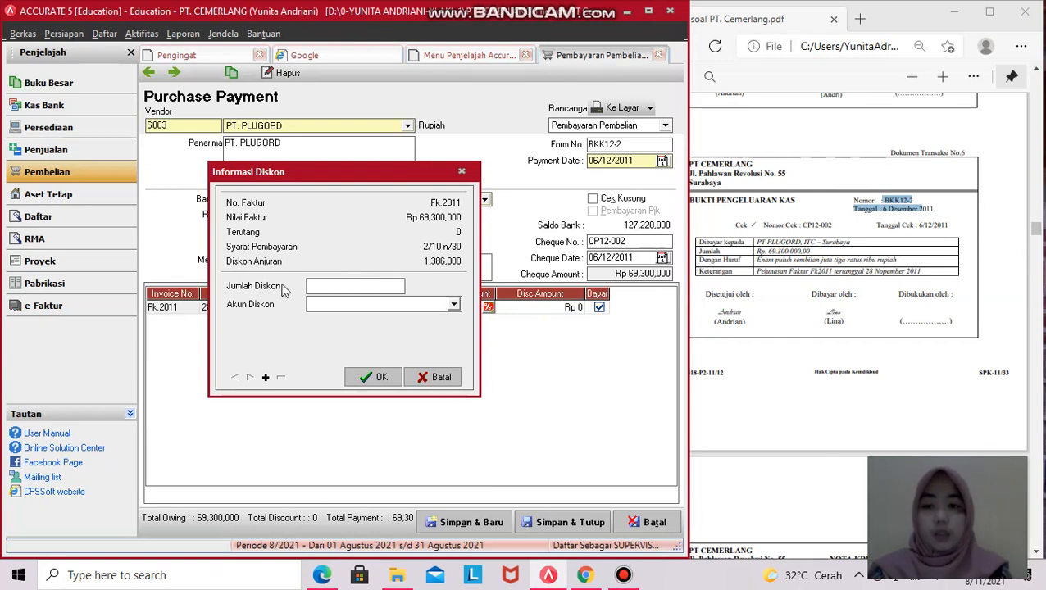
{"action": "left_click", "coordinate": [381, 291]}
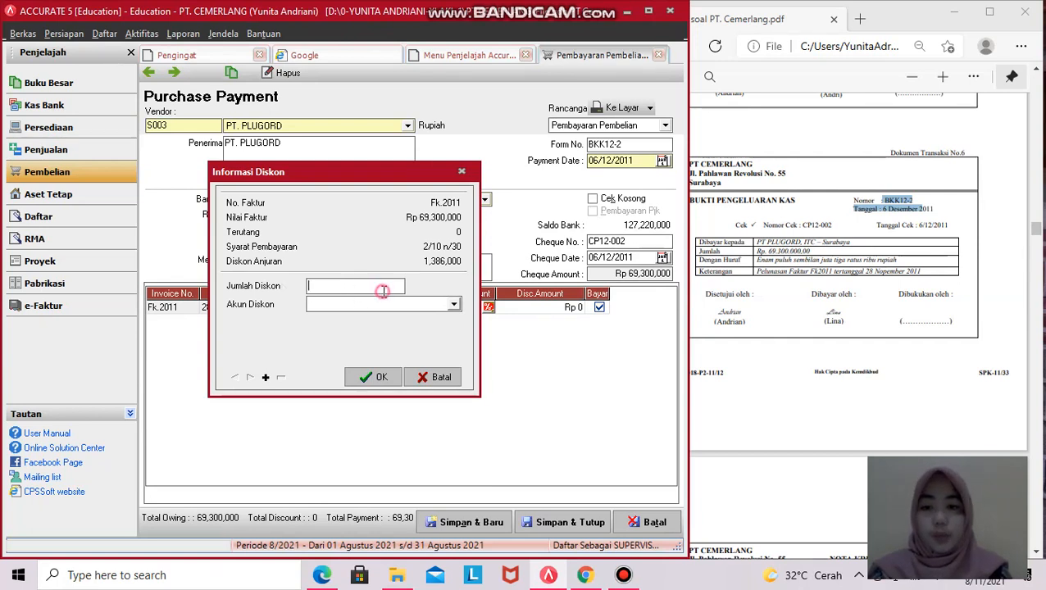
{"action": "left_click", "coordinate": [374, 304]}
{"action": "left_click", "coordinate": [655, 369]}
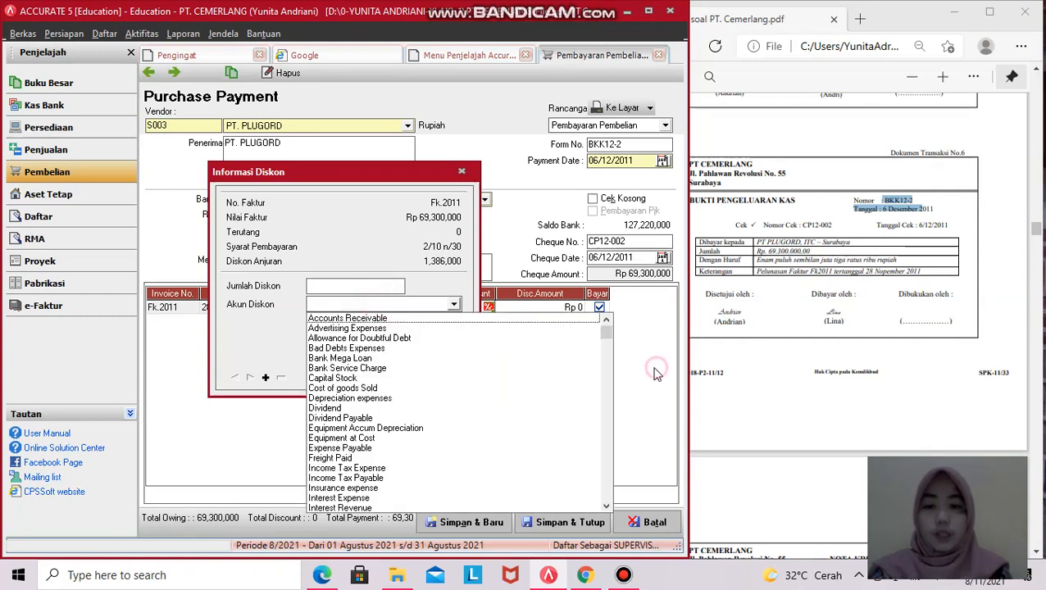
{"action": "left_click", "coordinate": [461, 174]}
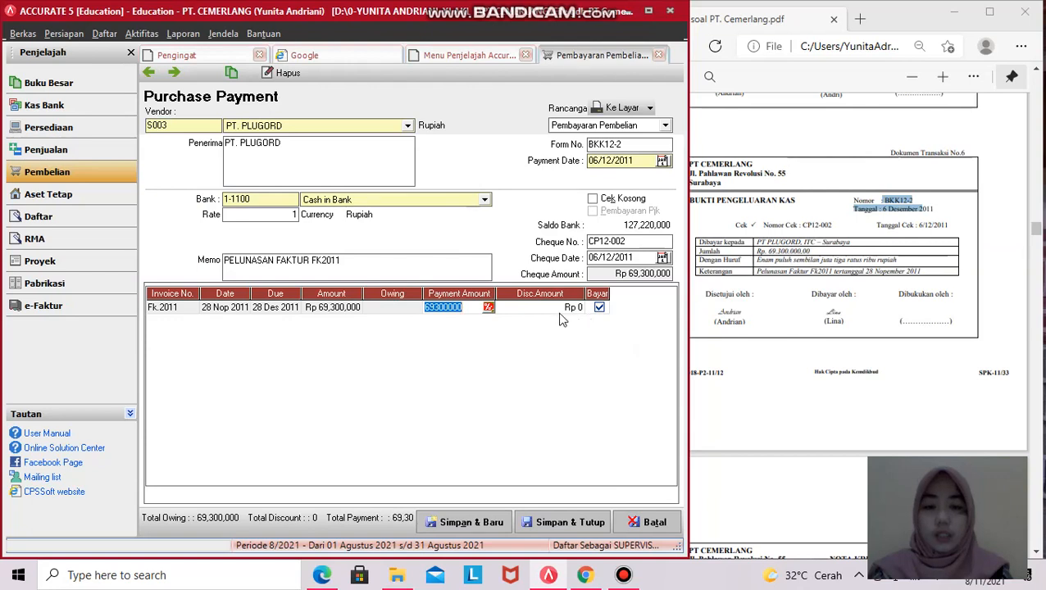
- Save payment BKK12-2 for Rp 69,300,000 and close the form
{"action": "left_click", "coordinate": [506, 335]}
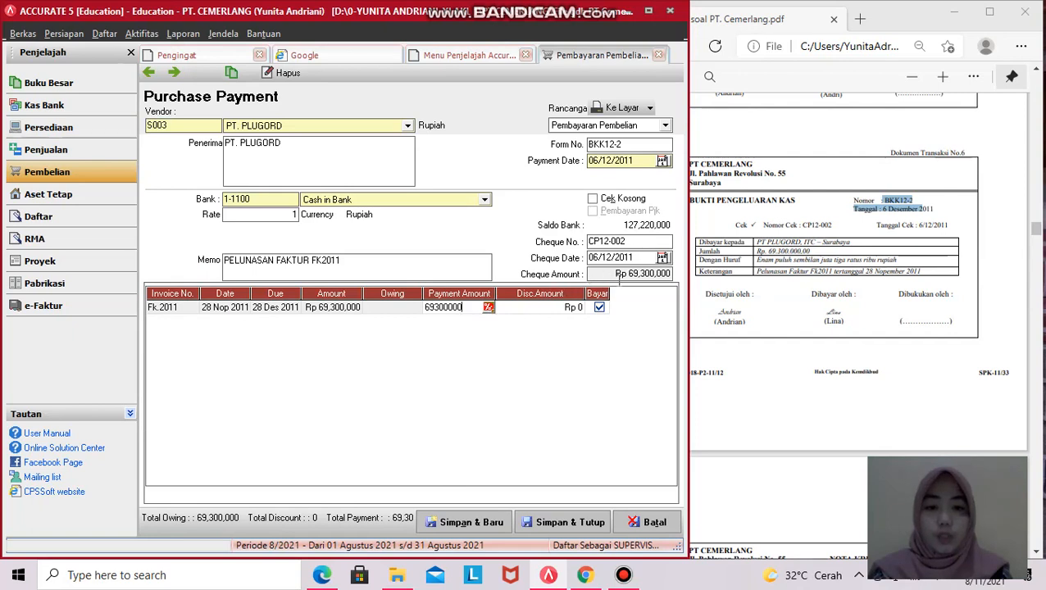
{"action": "left_click", "coordinate": [599, 379]}
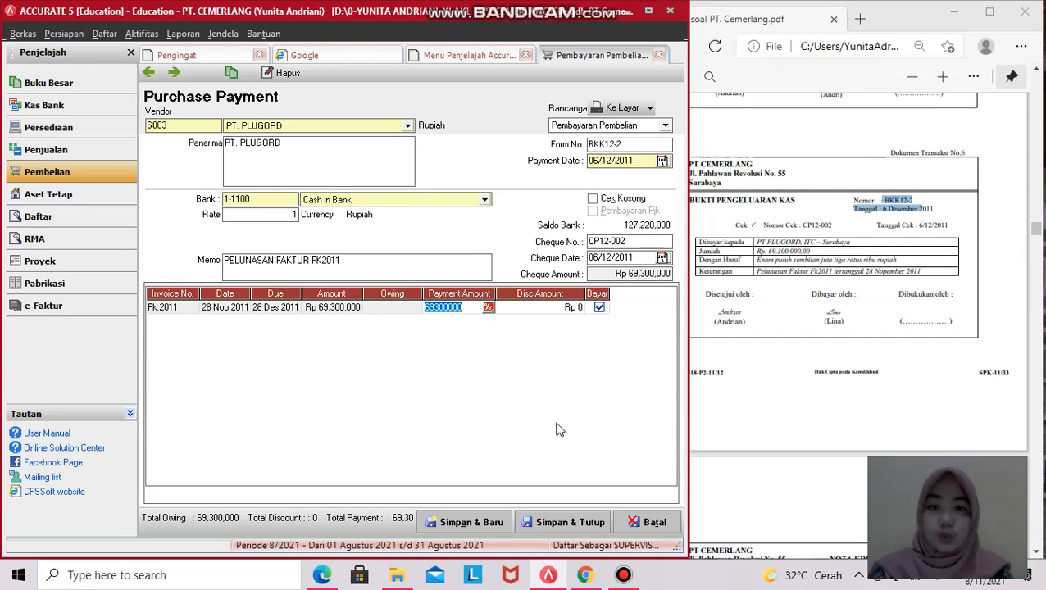
{"action": "left_click", "coordinate": [557, 522]}
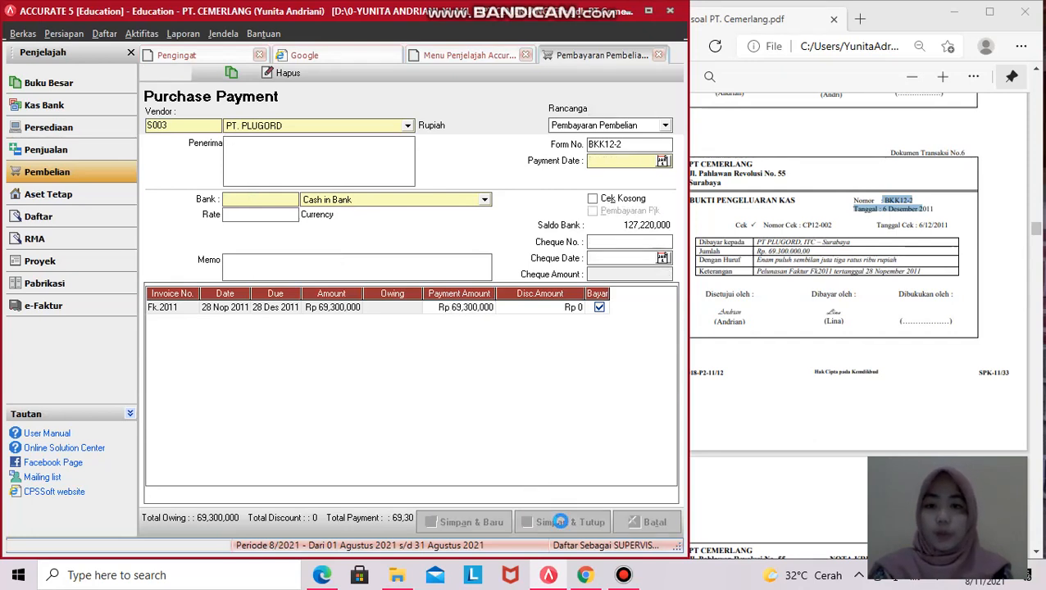
- Reopen the Keseluruhan Jurnal report from 01/12/2011, listing BKK12-1 at 4,500,000.00
{"action": "left_click", "coordinate": [48, 83]}
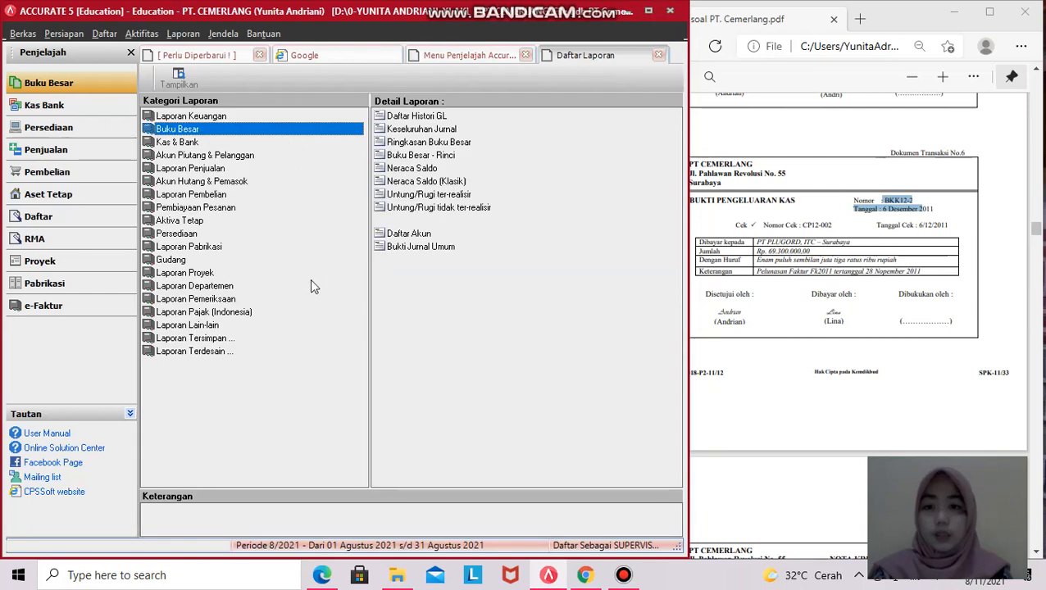
{"action": "left_click", "coordinate": [425, 129]}
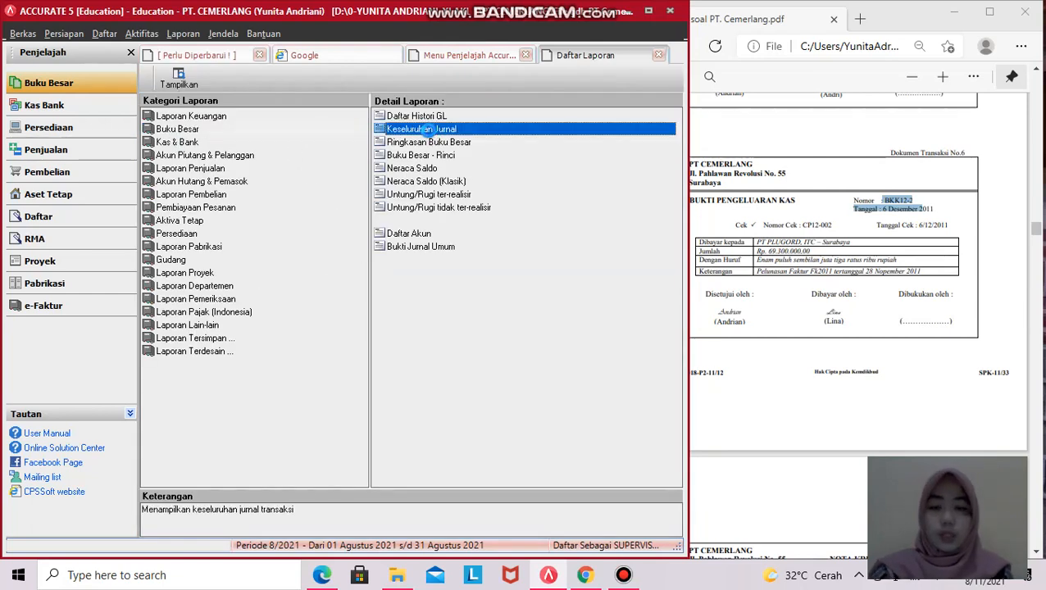
{"action": "double_click", "coordinate": [427, 135]}
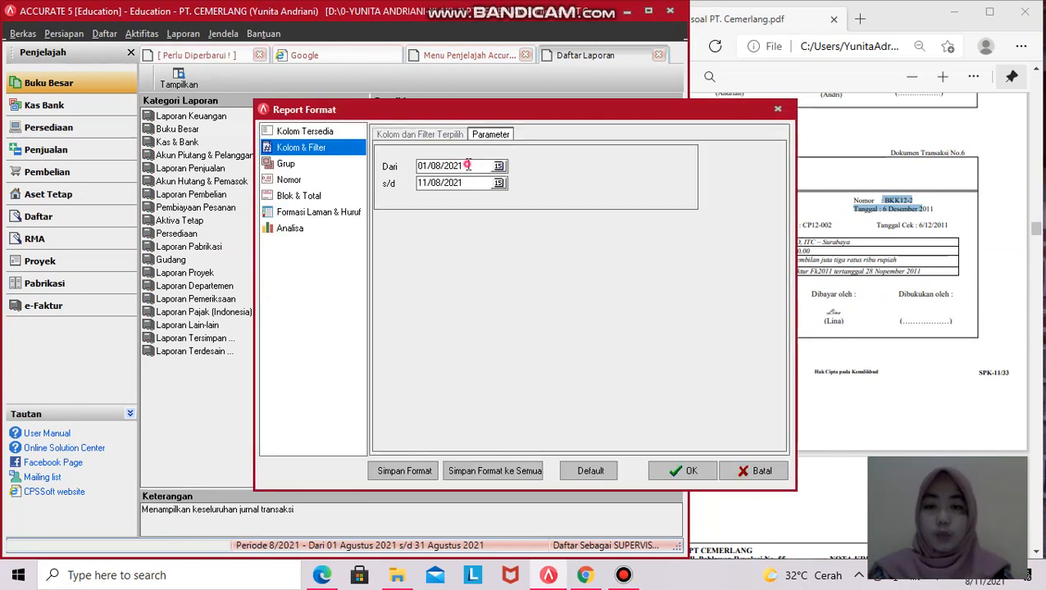
{"action": "left_click_drag", "start_coordinate": [468, 165], "coordinate": [397, 166]}
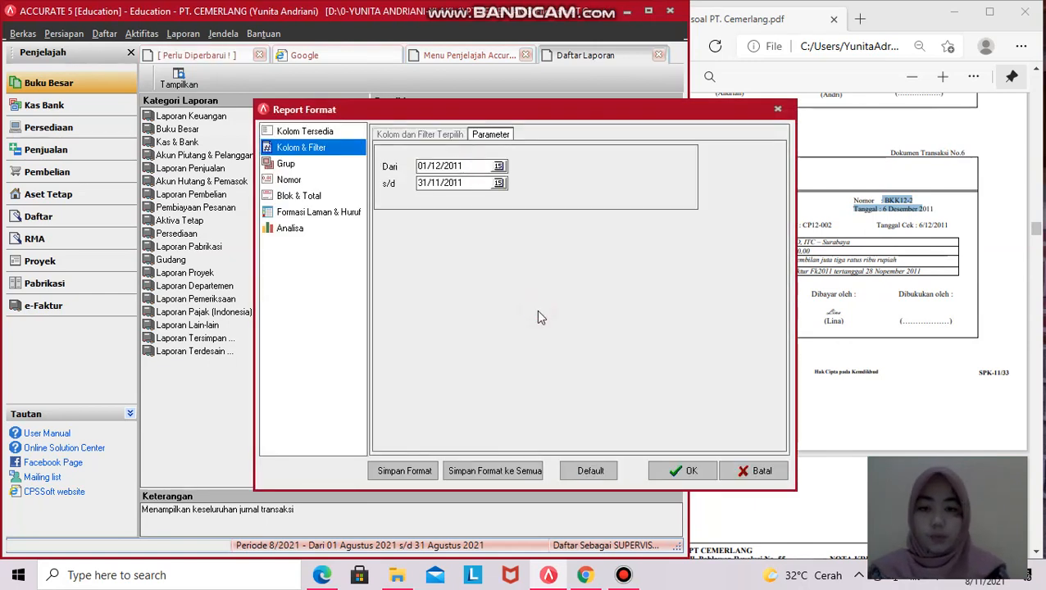
{"action": "left_click", "coordinate": [698, 475]}
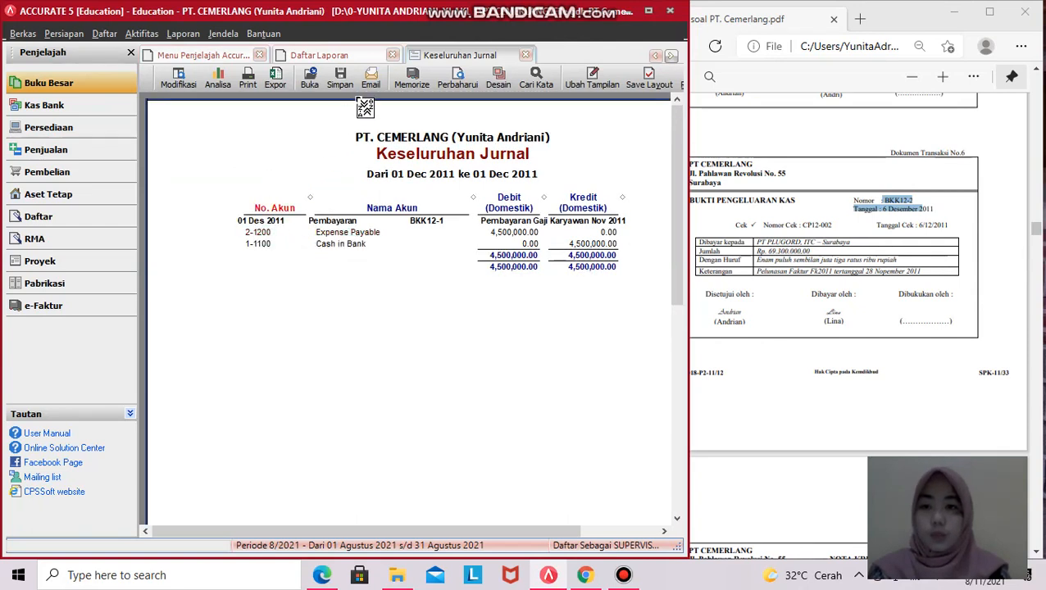
- Refresh the journal for 01–31 Dec 2011 and confirm BKK12-2 at 69,300,000.00, totalling 965,010,000.00
{"action": "left_click", "coordinate": [527, 55]}
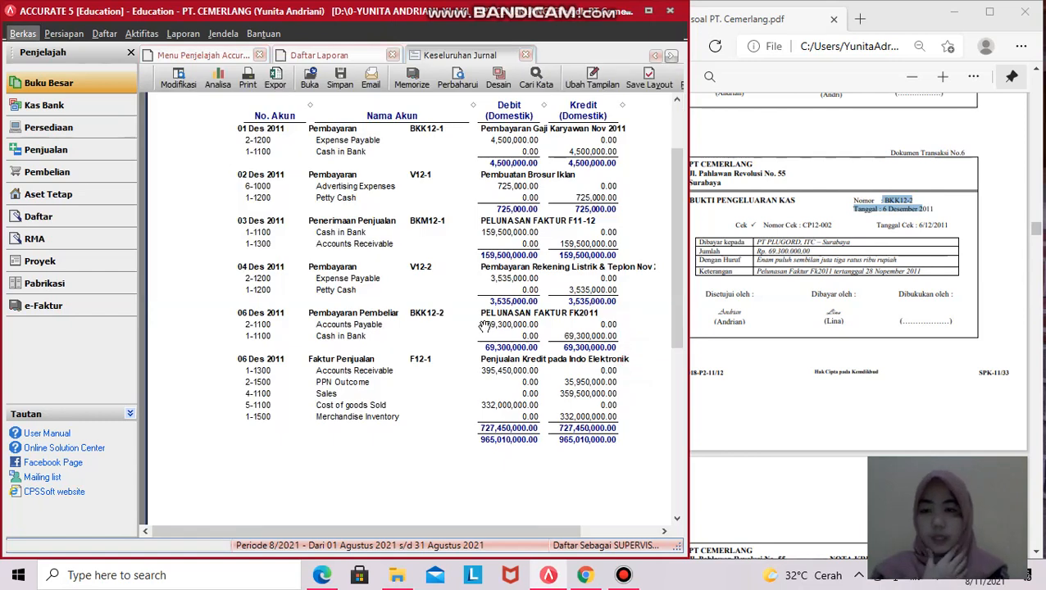
{"action": "scroll", "coordinate": [484, 326], "scroll_direction": "up", "scroll_amount": 3}
{"action": "scroll", "coordinate": [484, 326], "scroll_direction": "down", "scroll_amount": 3}
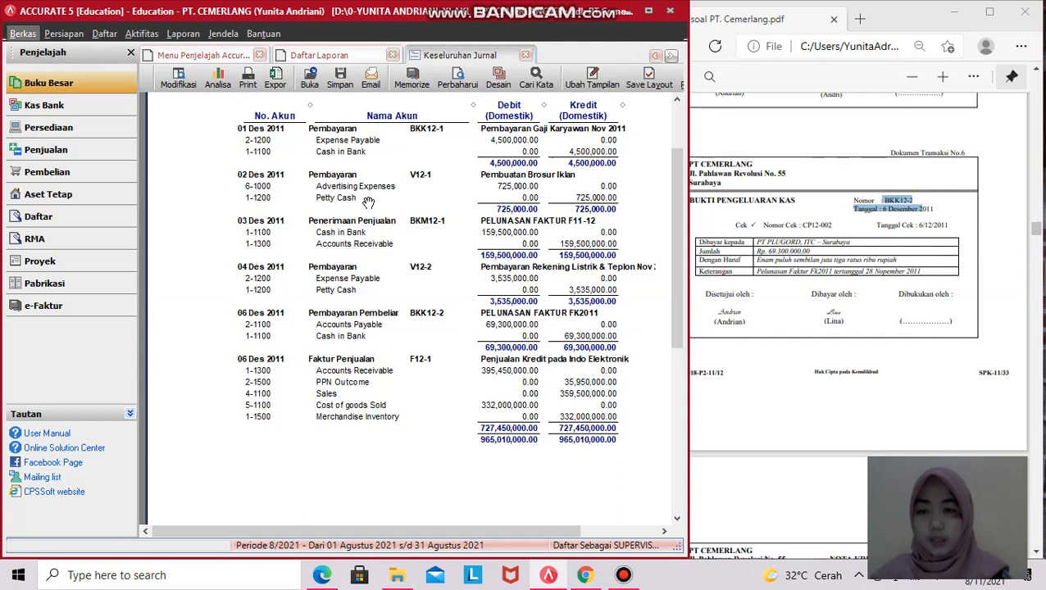
{"action": "scroll", "coordinate": [369, 204], "scroll_direction": "down", "scroll_amount": 1}
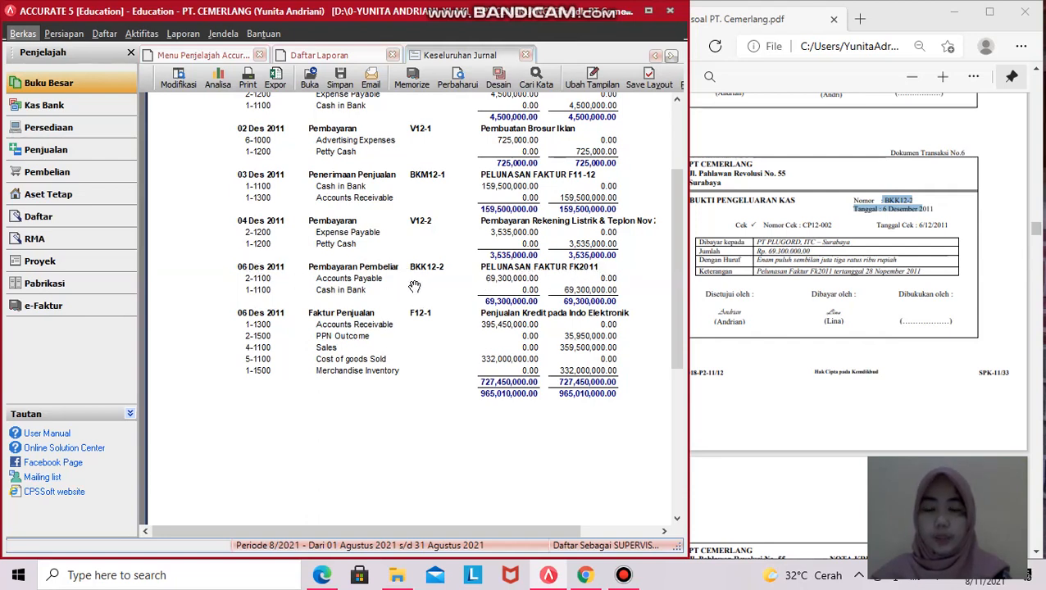
{"action": "scroll", "coordinate": [414, 283], "scroll_direction": "up", "scroll_amount": 5}
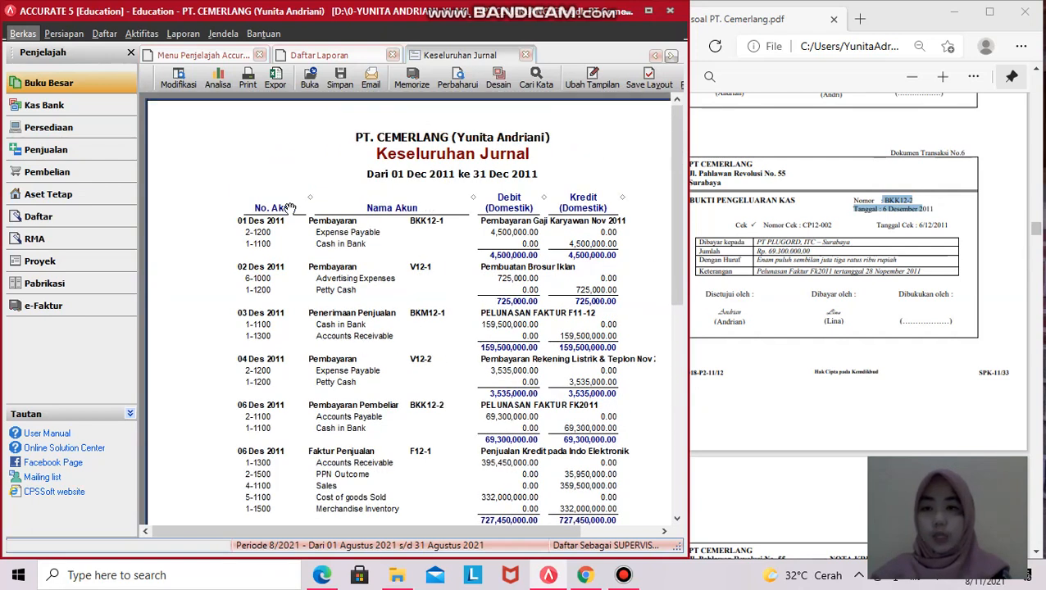
{"action": "scroll", "coordinate": [290, 208], "scroll_direction": "down", "scroll_amount": 3}
{"action": "scroll", "coordinate": [286, 210], "scroll_direction": "up", "scroll_amount": 2}
- Scroll the PDF to Dokumen Transaksi No.7, credit note NK12-1 for Rp 72,600,000
{"action": "left_click", "coordinate": [894, 299]}
{"action": "scroll", "coordinate": [895, 299], "scroll_direction": "down", "scroll_amount": 3}
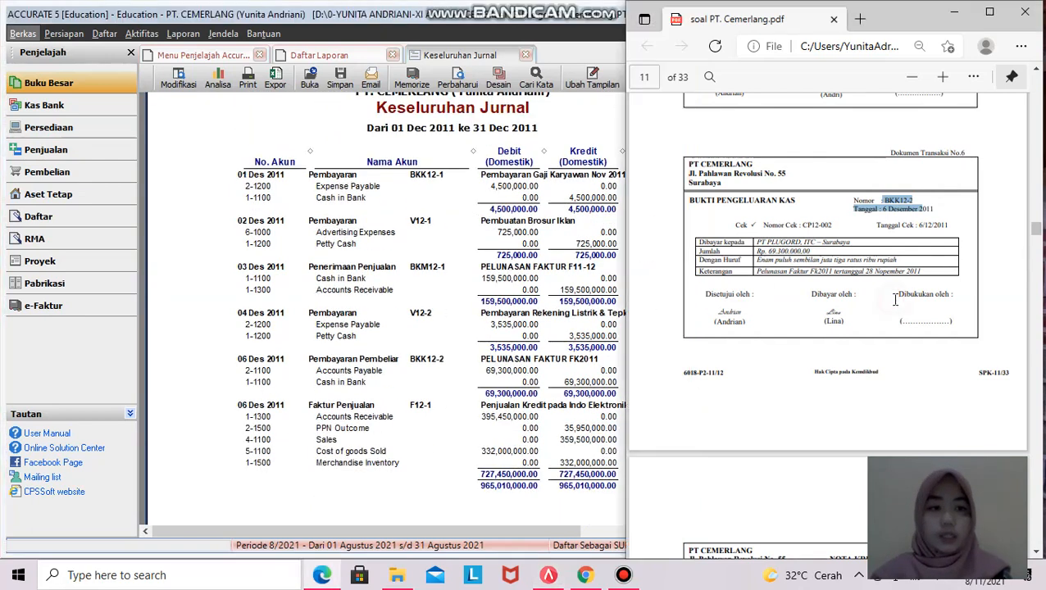
{"action": "scroll", "coordinate": [895, 299], "scroll_direction": "down", "scroll_amount": 2}
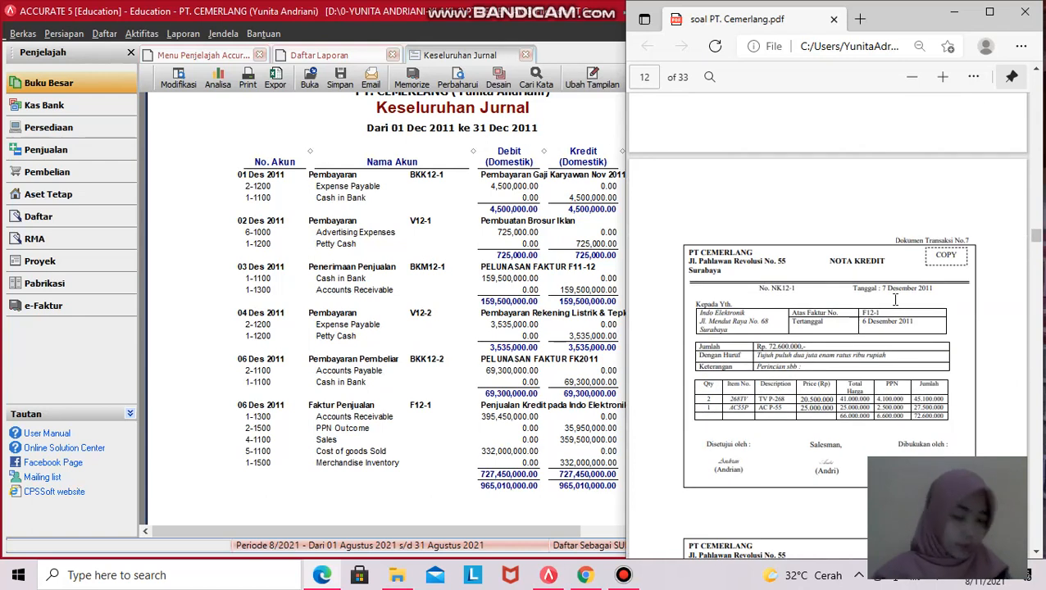
{"action": "scroll", "coordinate": [895, 299], "scroll_direction": "down", "scroll_amount": 1}
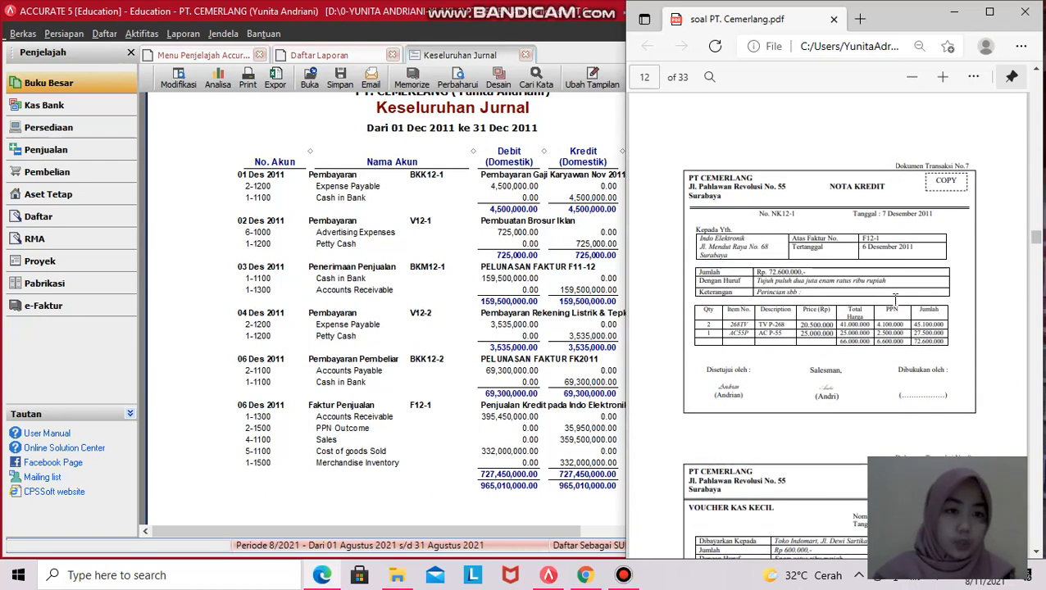
{"action": "scroll", "coordinate": [895, 299], "scroll_direction": "down", "scroll_amount": 1}
{"action": "scroll", "coordinate": [895, 299], "scroll_direction": "up", "scroll_amount": 1}
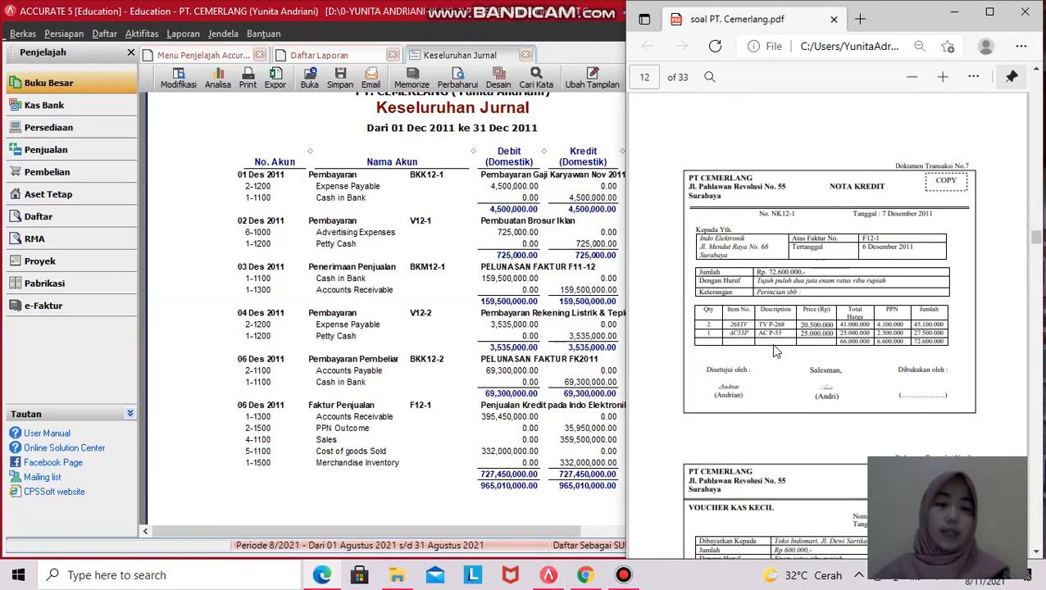
{"action": "scroll", "coordinate": [774, 348], "scroll_direction": "down", "scroll_amount": 1}
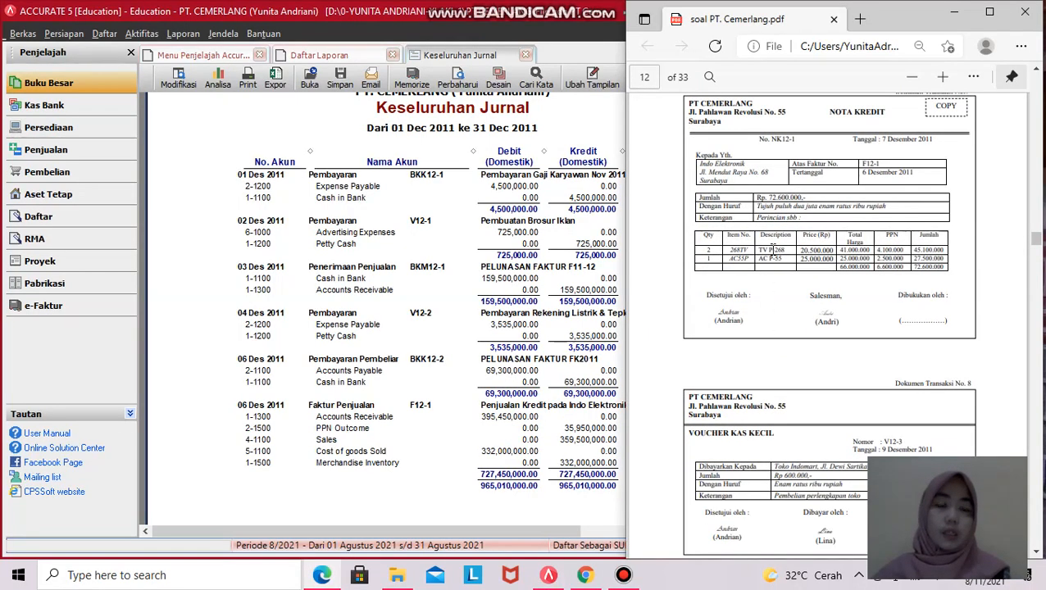
{"action": "scroll", "coordinate": [807, 162], "scroll_direction": "up", "scroll_amount": 1}
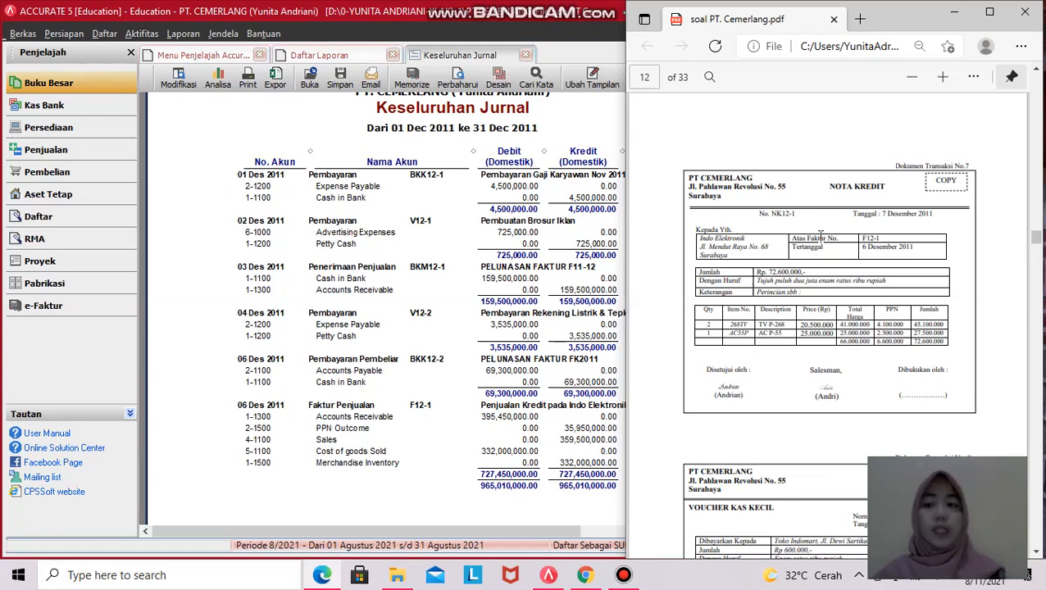
{"action": "scroll", "coordinate": [819, 235], "scroll_direction": "up", "scroll_amount": 1}
- Start a new sales return under Penjualan and choose customer C002 Indo Elektronik
{"action": "left_click", "coordinate": [97, 156]}
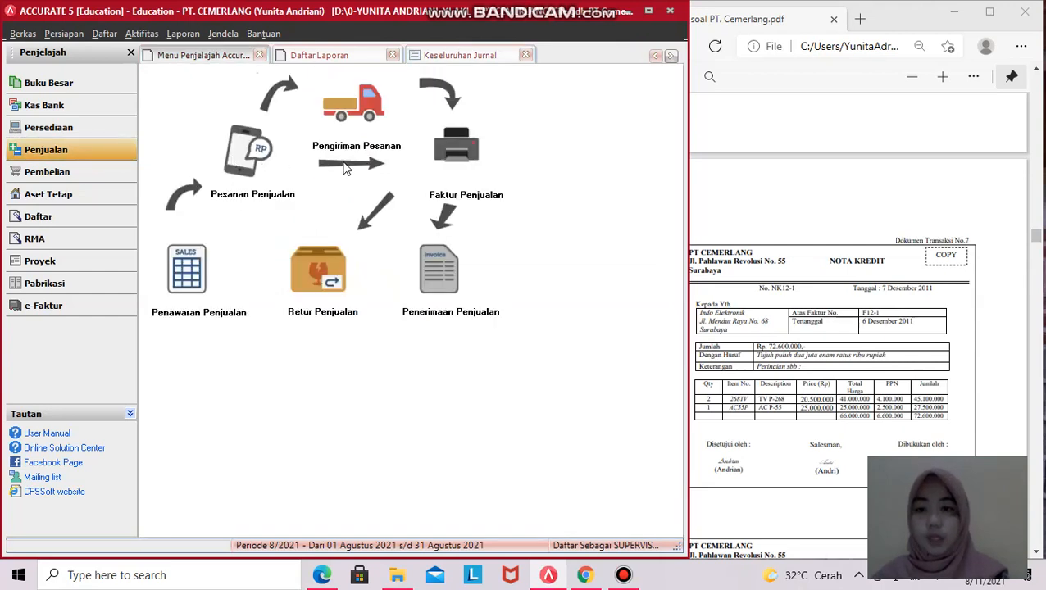
{"action": "left_click", "coordinate": [318, 269]}
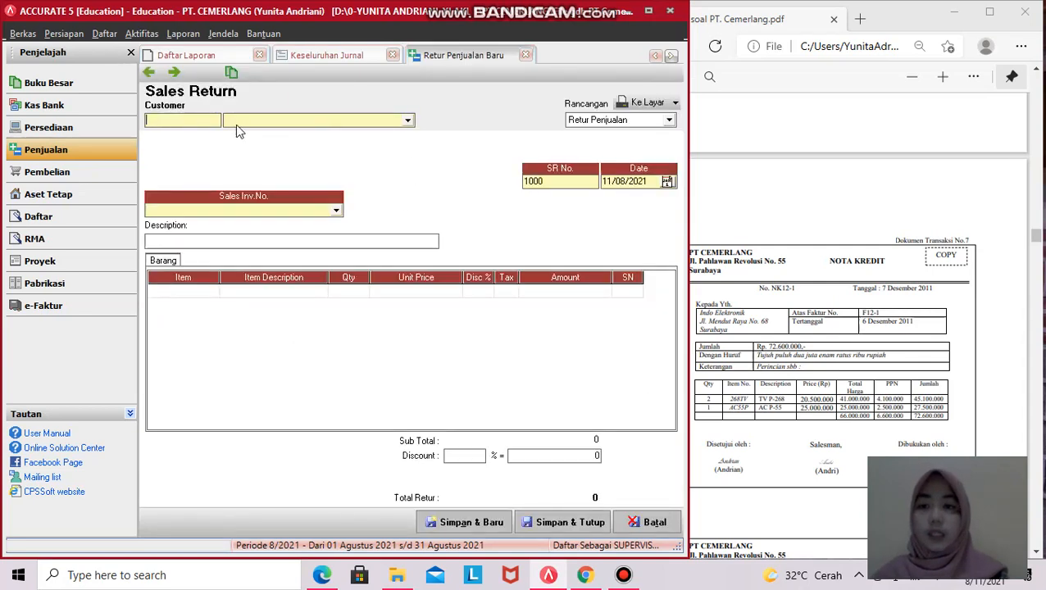
{"action": "scroll", "coordinate": [809, 282], "scroll_direction": "down", "scroll_amount": 3}
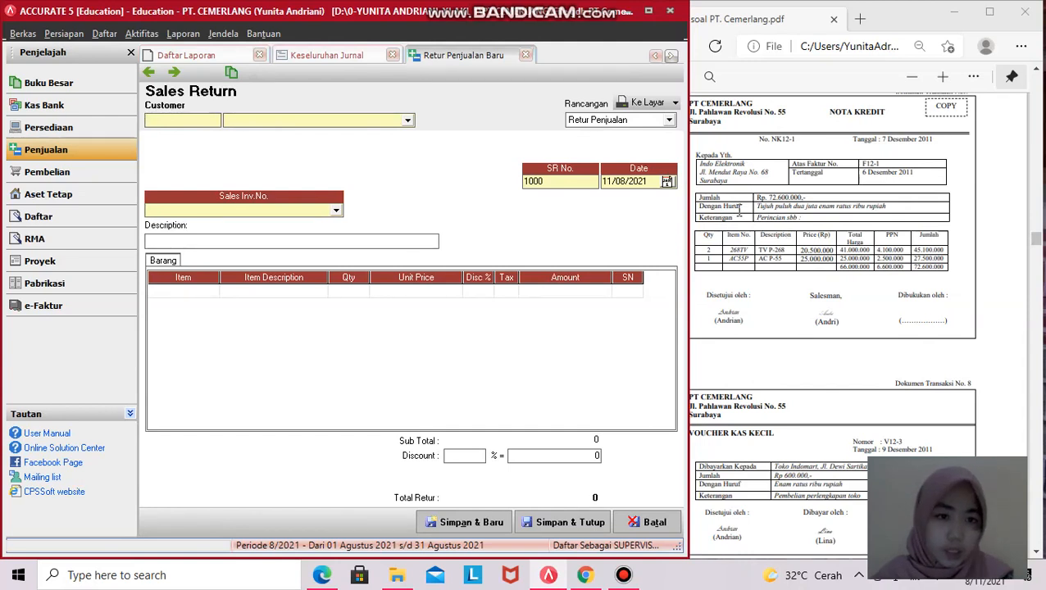
{"action": "double_click", "coordinate": [701, 164]}
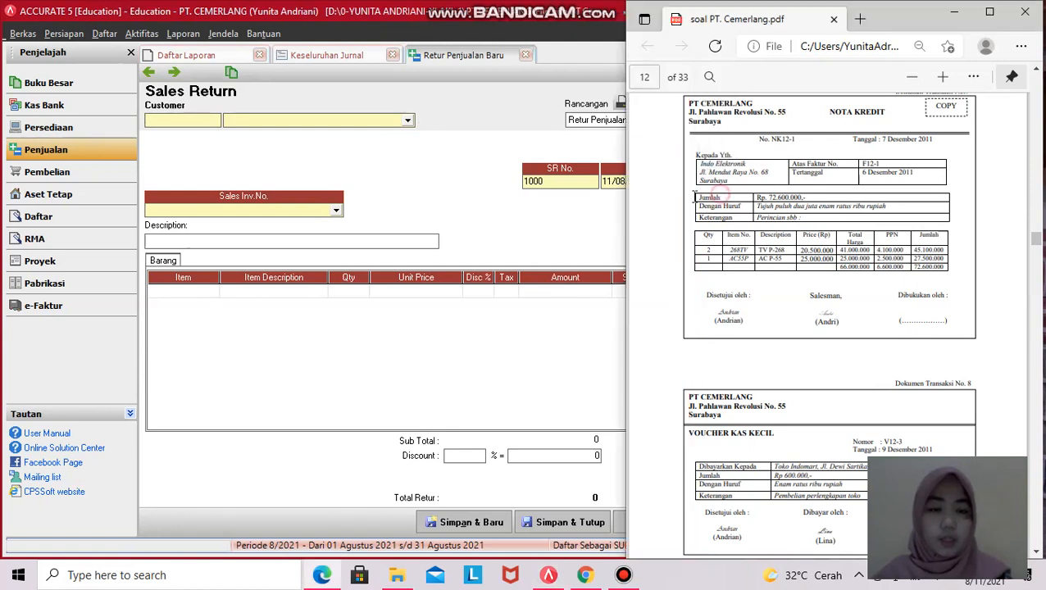
{"action": "left_click", "coordinate": [407, 120]}
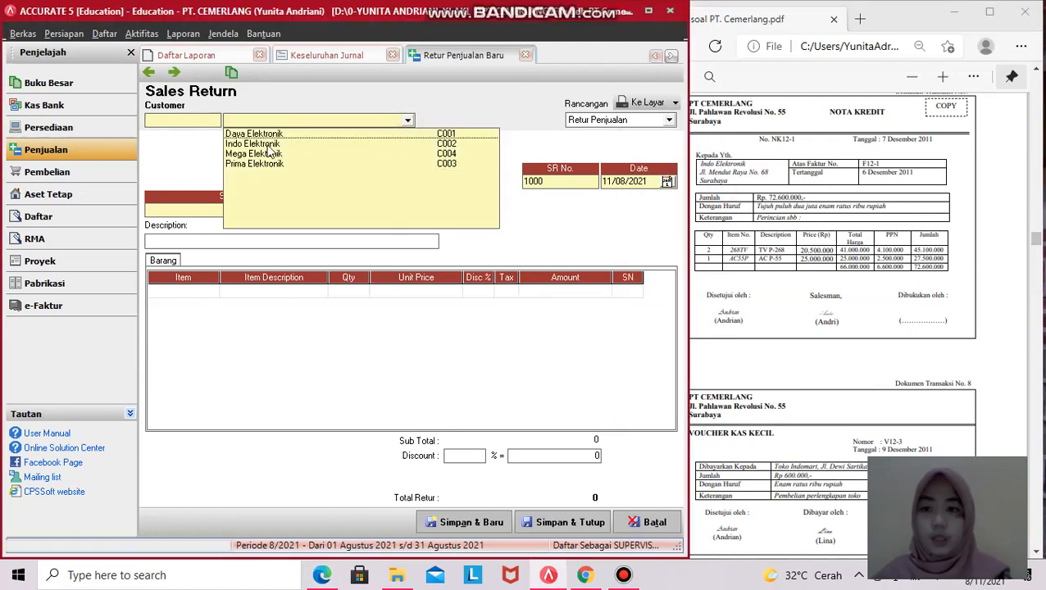
{"action": "left_click", "coordinate": [274, 145]}
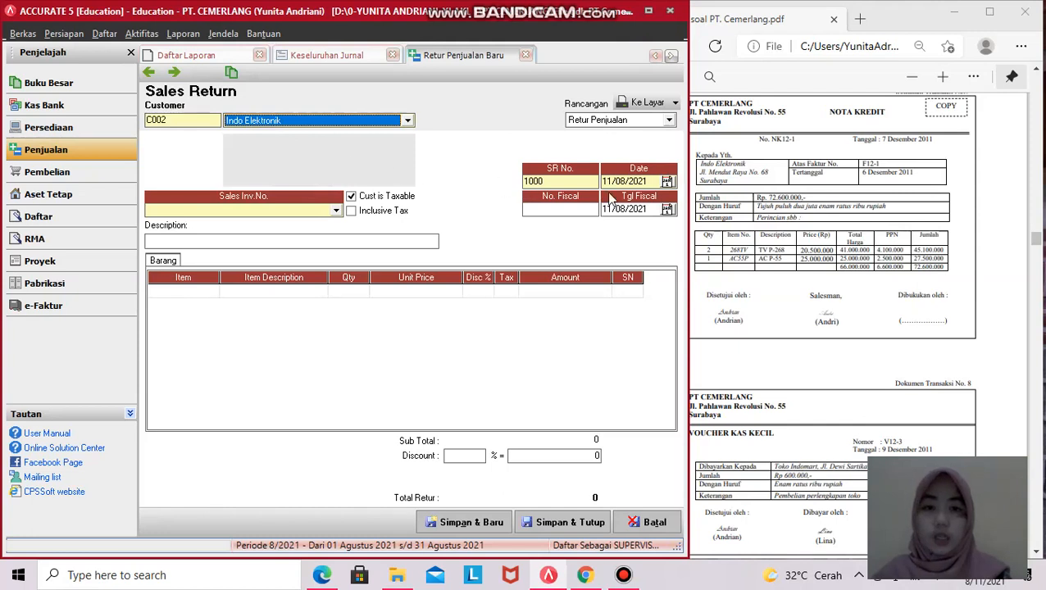
{"action": "left_click", "coordinate": [552, 180]}
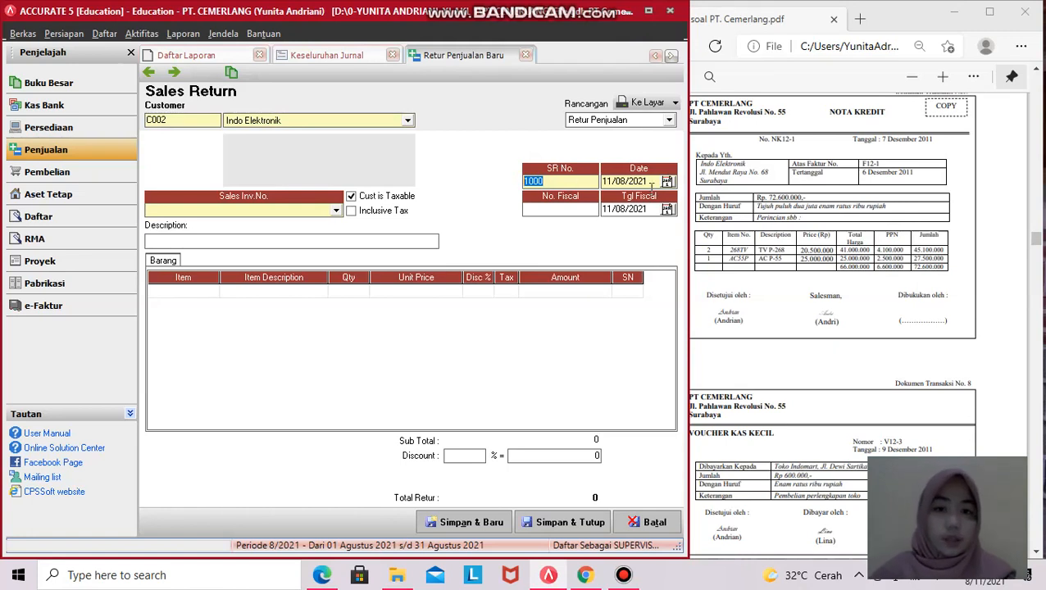
{"action": "scroll", "coordinate": [877, 195], "scroll_direction": "down", "scroll_amount": 2}
{"action": "scroll", "coordinate": [890, 166], "scroll_direction": "up", "scroll_amount": 2}
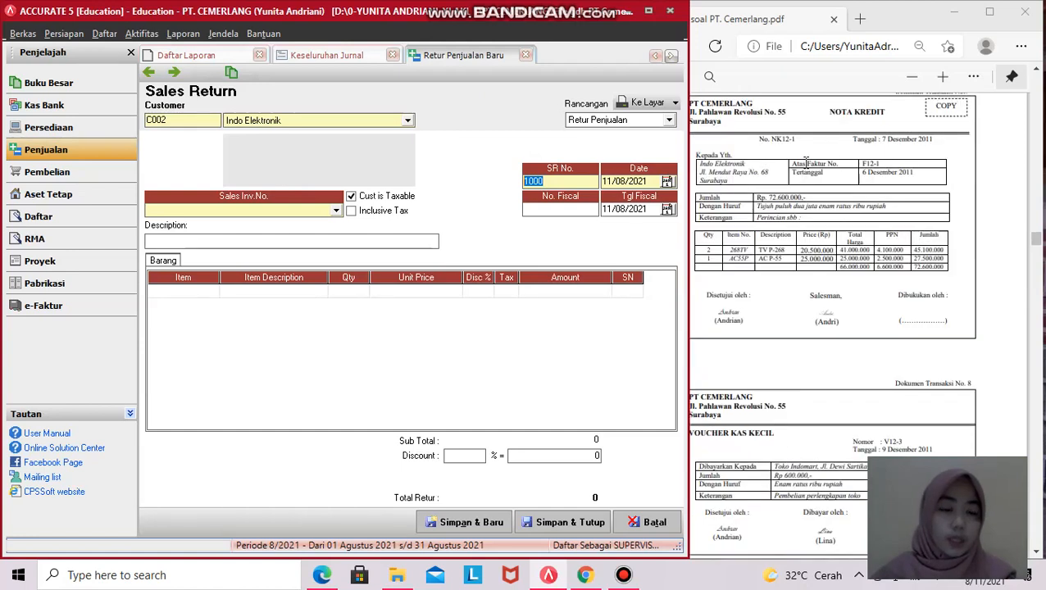
- Give the sales return number NK12-1, taken from the credit note
{"action": "scroll", "coordinate": [842, 157], "scroll_direction": "up", "scroll_amount": 1}
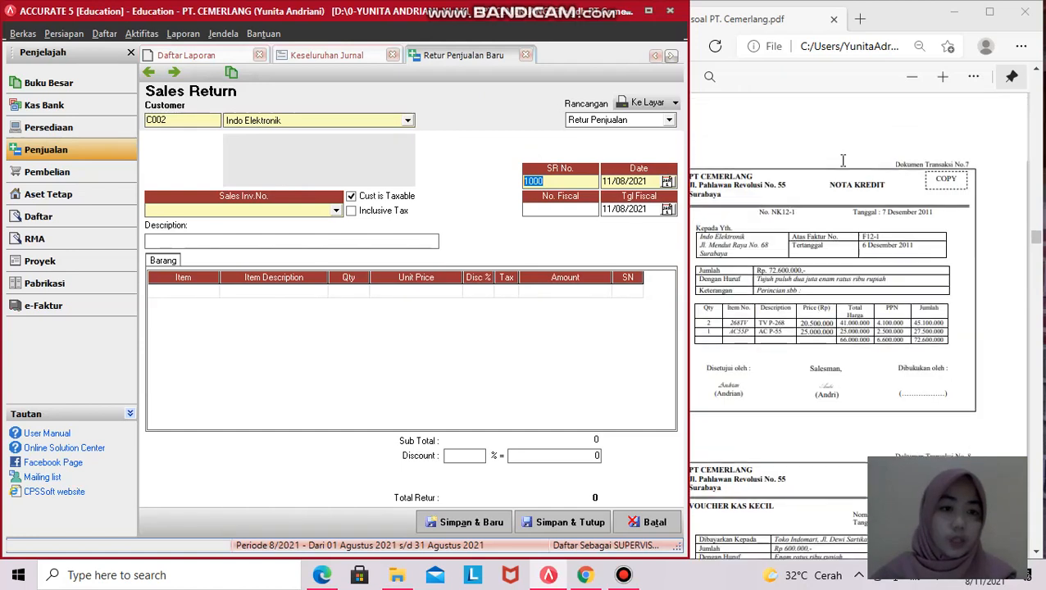
{"action": "left_click", "coordinate": [753, 212]}
{"action": "left_click_drag", "start_coordinate": [802, 214], "coordinate": [761, 215]}
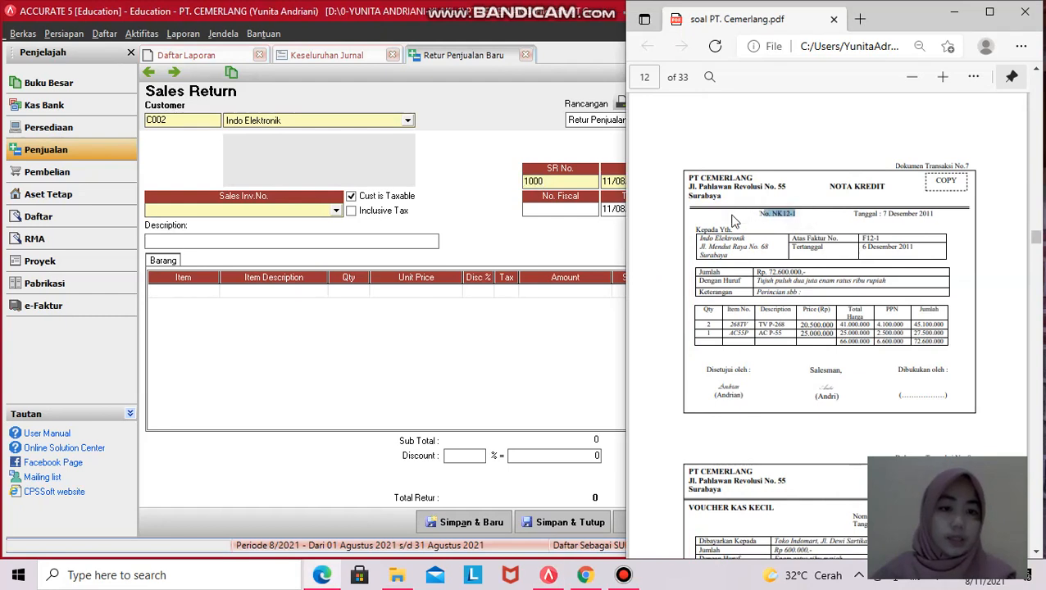
{"action": "left_click", "coordinate": [558, 181]}
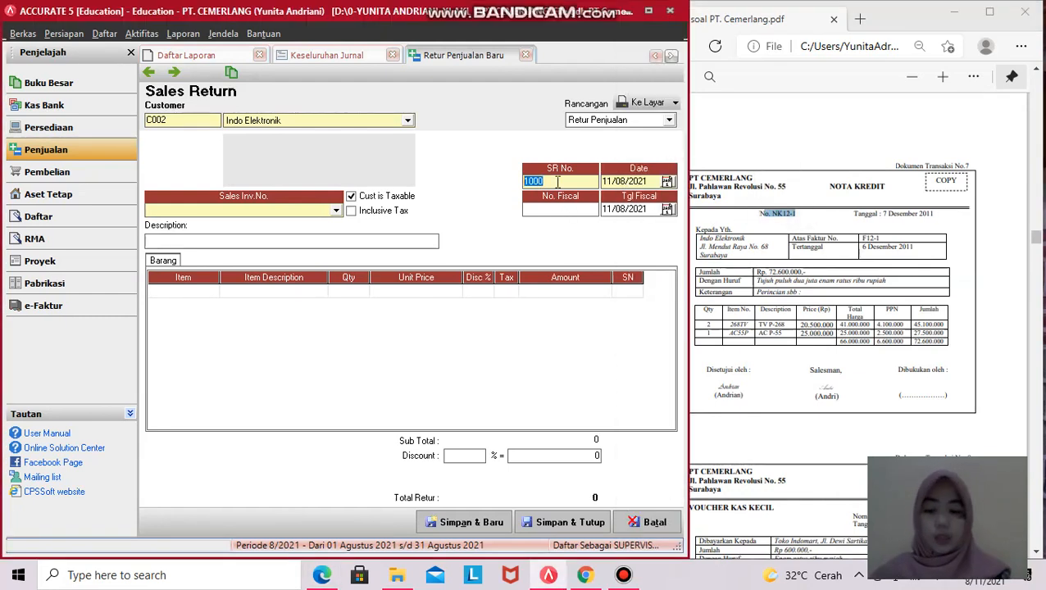
{"action": "type", "text": "NK12-1"}
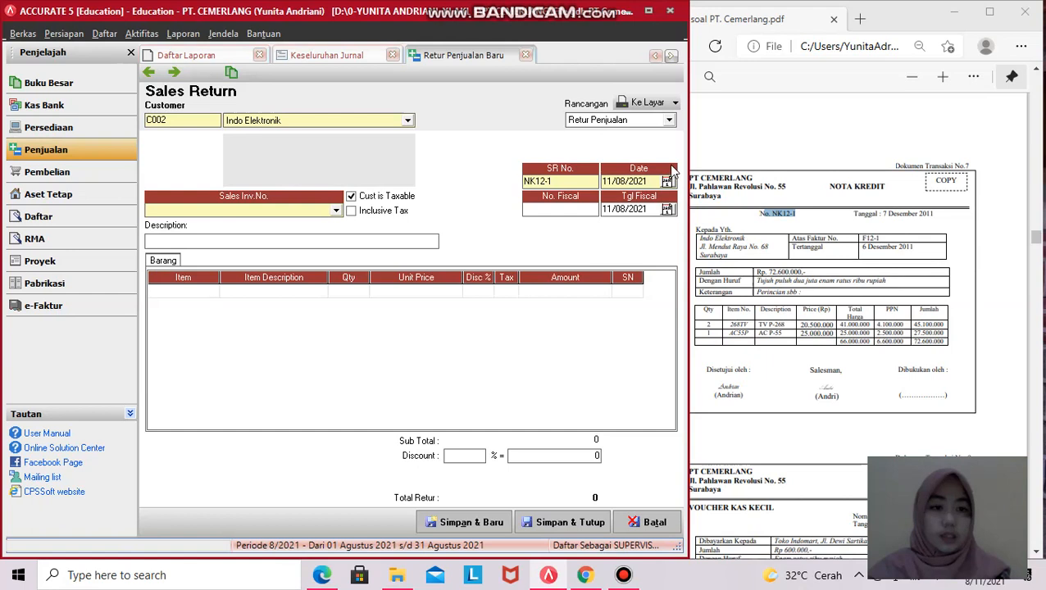
- Set both the return date and the fiscal date to 07/12/2011
{"action": "left_click", "coordinate": [877, 216]}
{"action": "left_click_drag", "start_coordinate": [880, 215], "coordinate": [933, 216]}
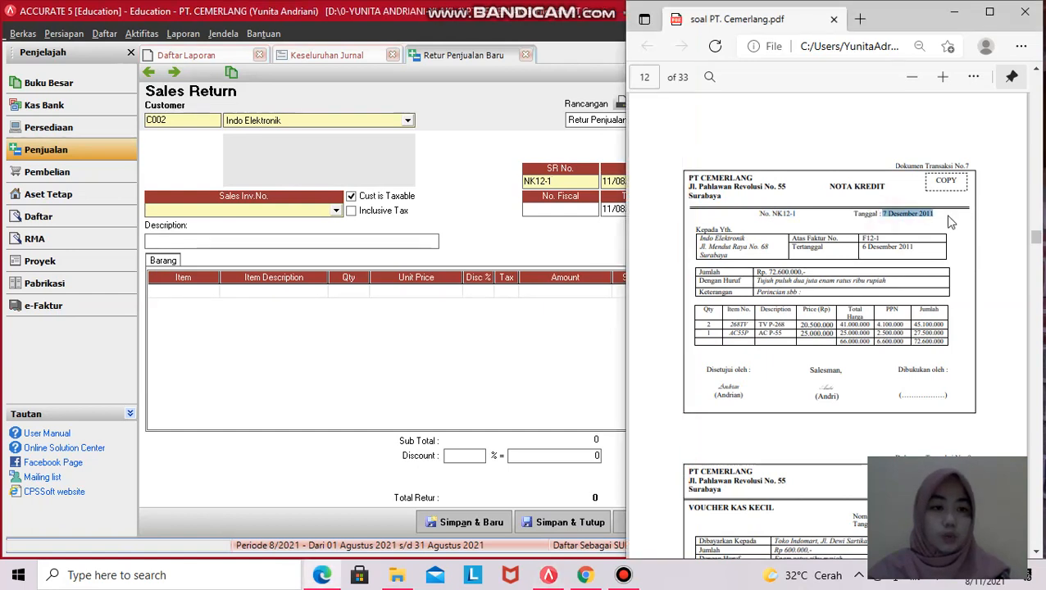
{"action": "left_click", "coordinate": [568, 181]}
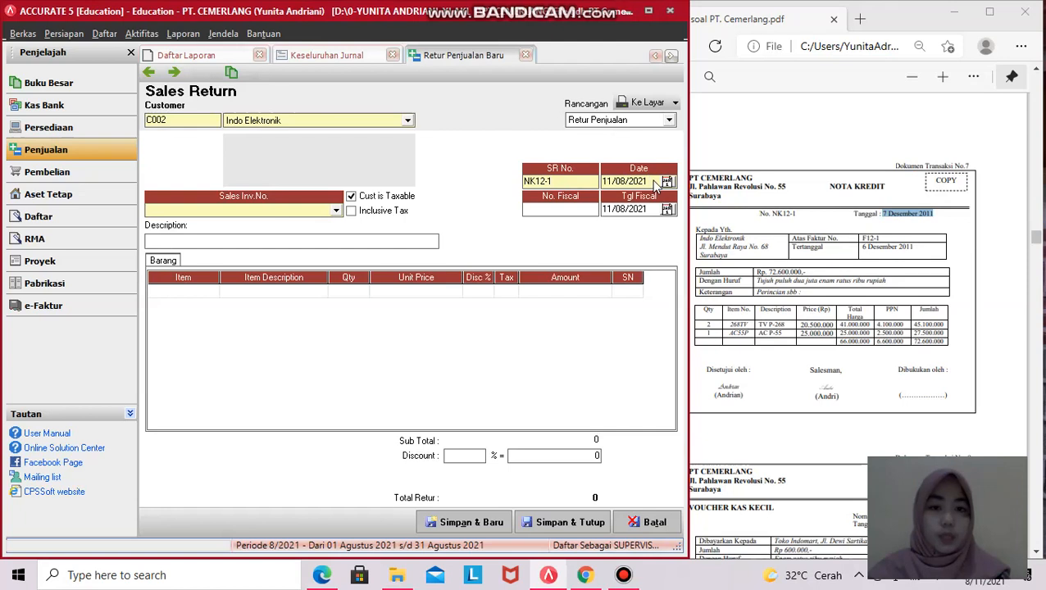
{"action": "key", "text": "Tab"}
{"action": "type", "text": "07/"}
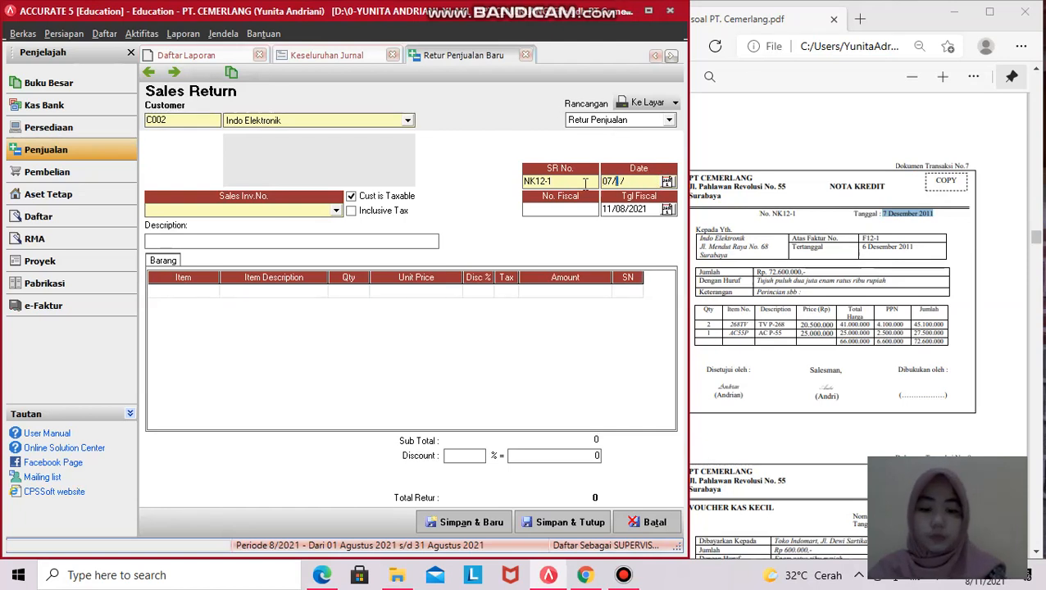
{"action": "type", "text": "12/11"}
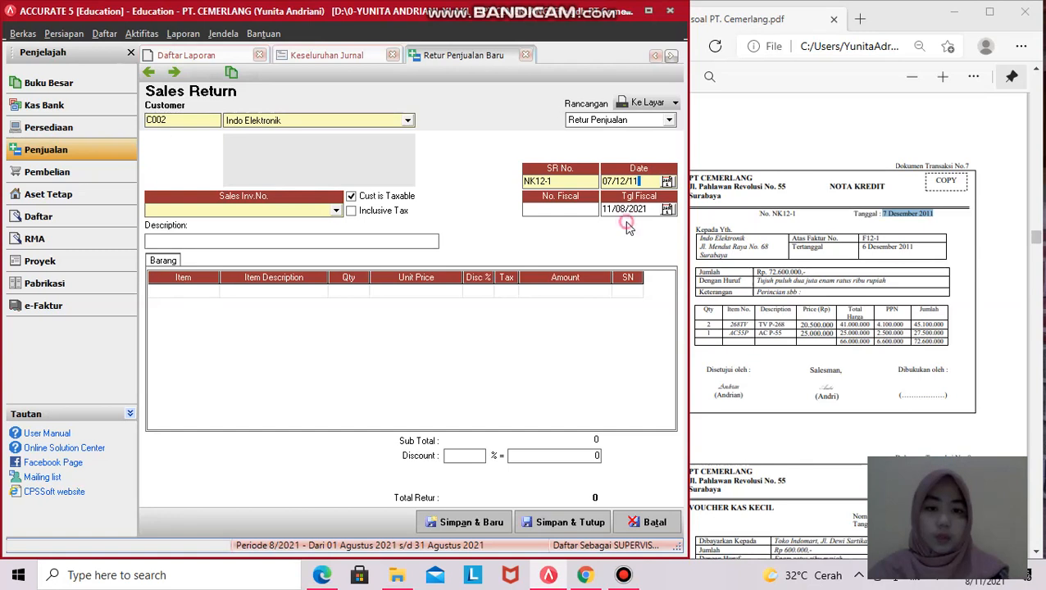
{"action": "key", "text": "Tab"}
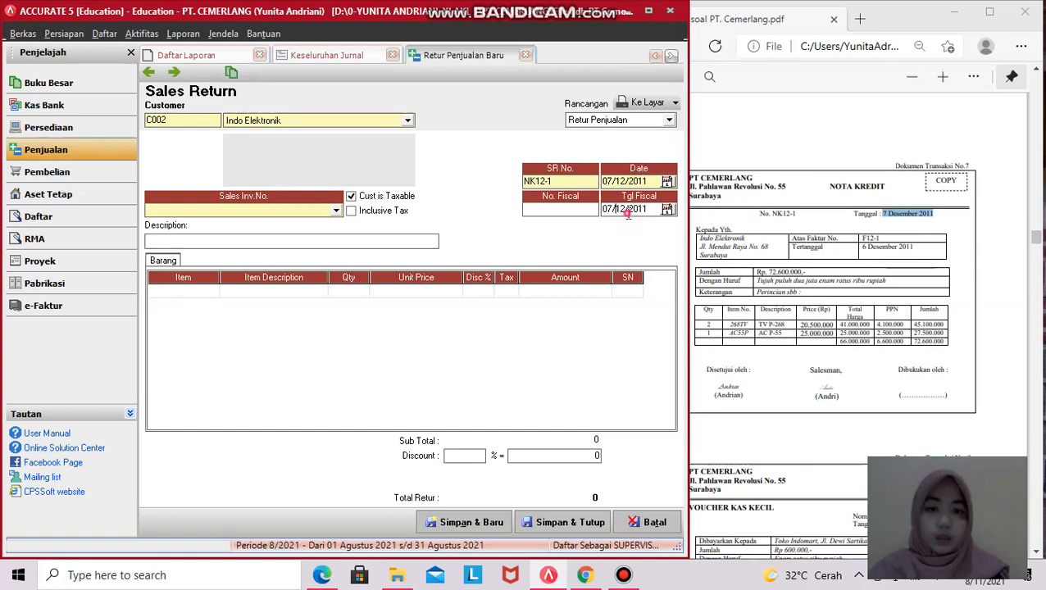
{"action": "left_click", "coordinate": [563, 211]}
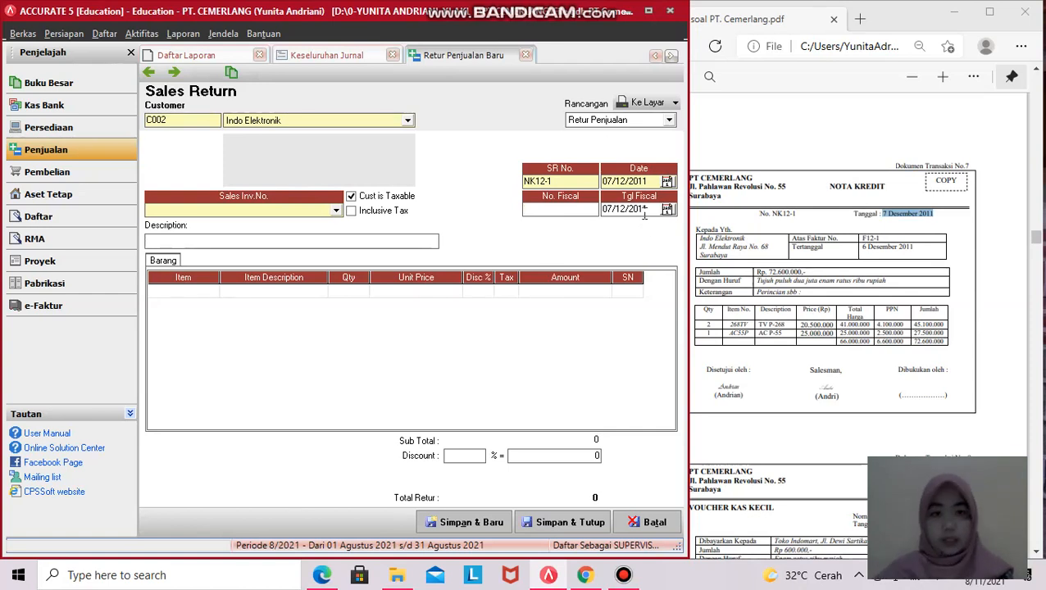
{"action": "left_click_drag", "start_coordinate": [649, 210], "coordinate": [577, 215]}
{"action": "type", "text": "07/"}
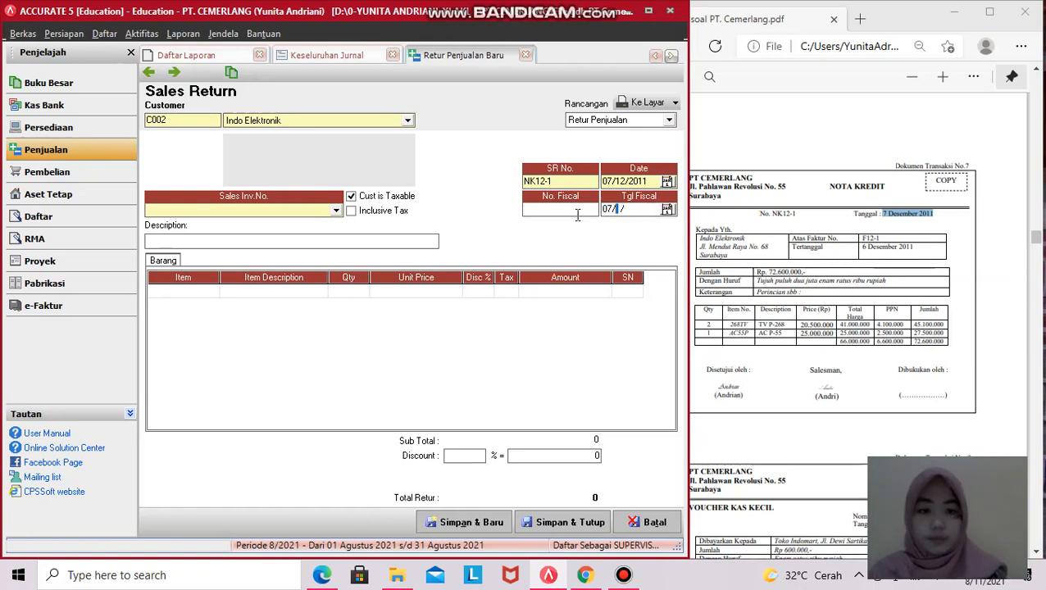
{"action": "type", "text": "12/2011"}
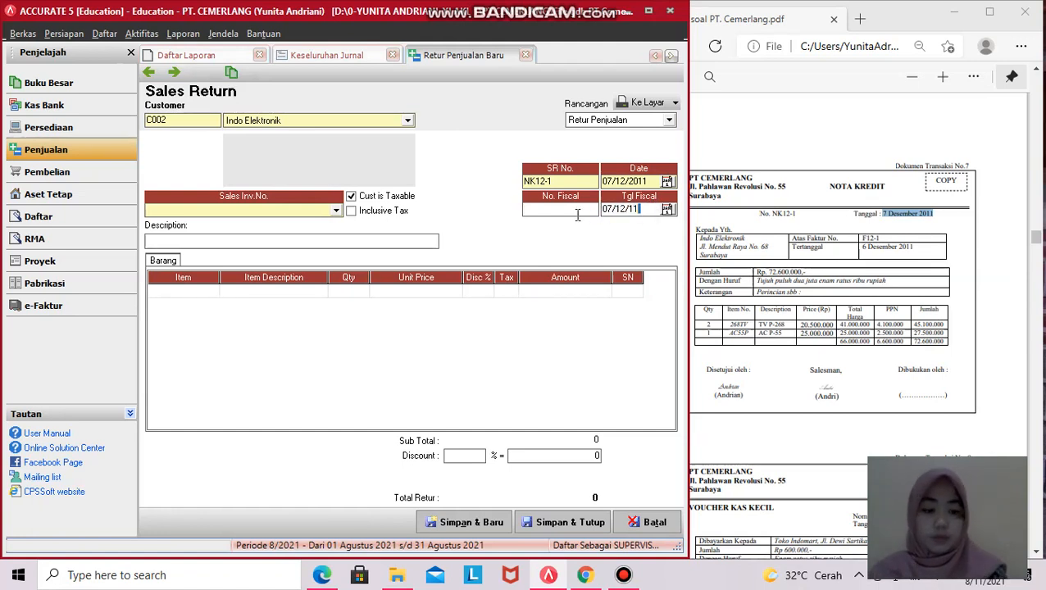
{"action": "key", "text": "Tab"}
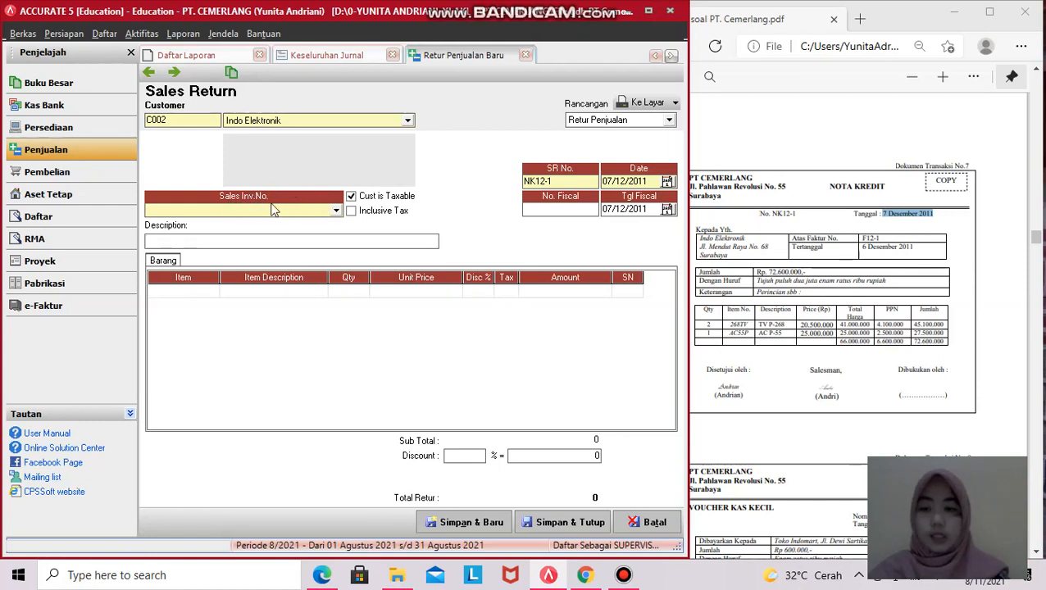
- Choose invoice F12-1, the one named on the credit note, as the return's sales invoice
{"action": "left_click", "coordinate": [336, 211]}
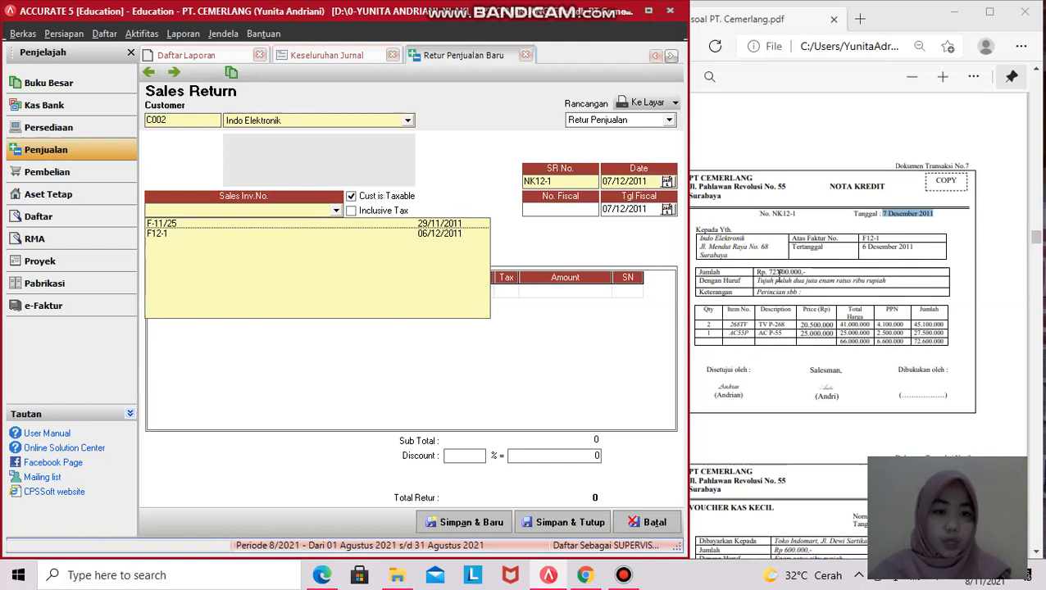
{"action": "left_click_drag", "start_coordinate": [861, 239], "coordinate": [902, 242]}
{"action": "left_click", "coordinate": [898, 239]}
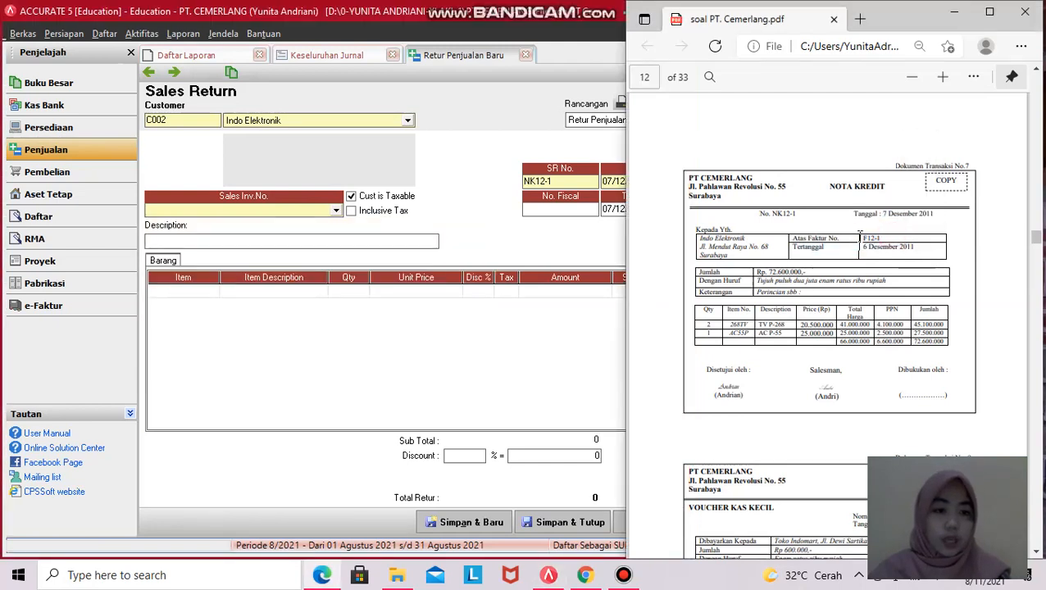
{"action": "left_click", "coordinate": [336, 211]}
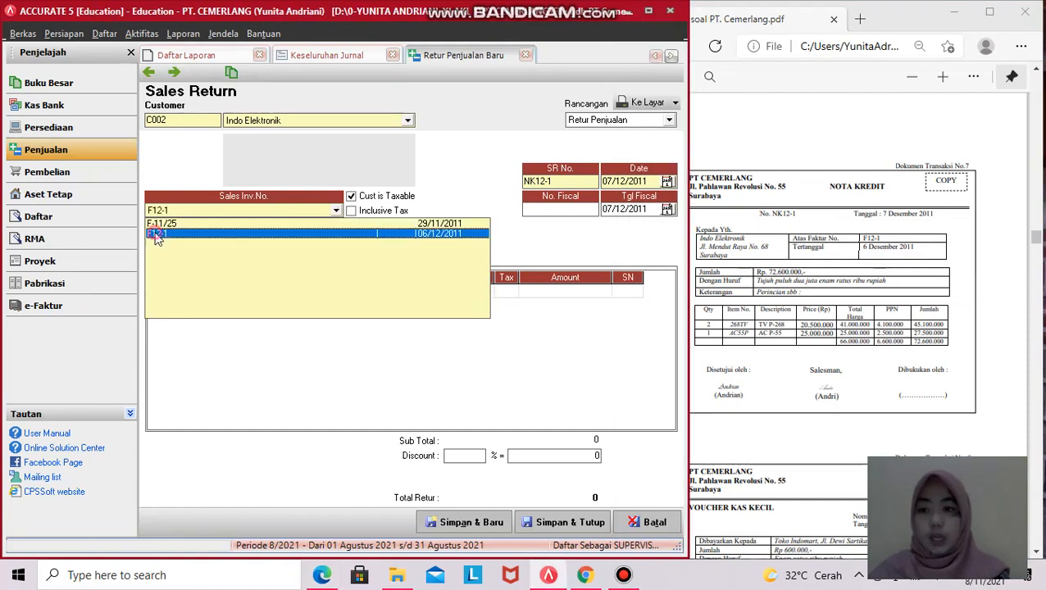
{"action": "left_click", "coordinate": [158, 234]}
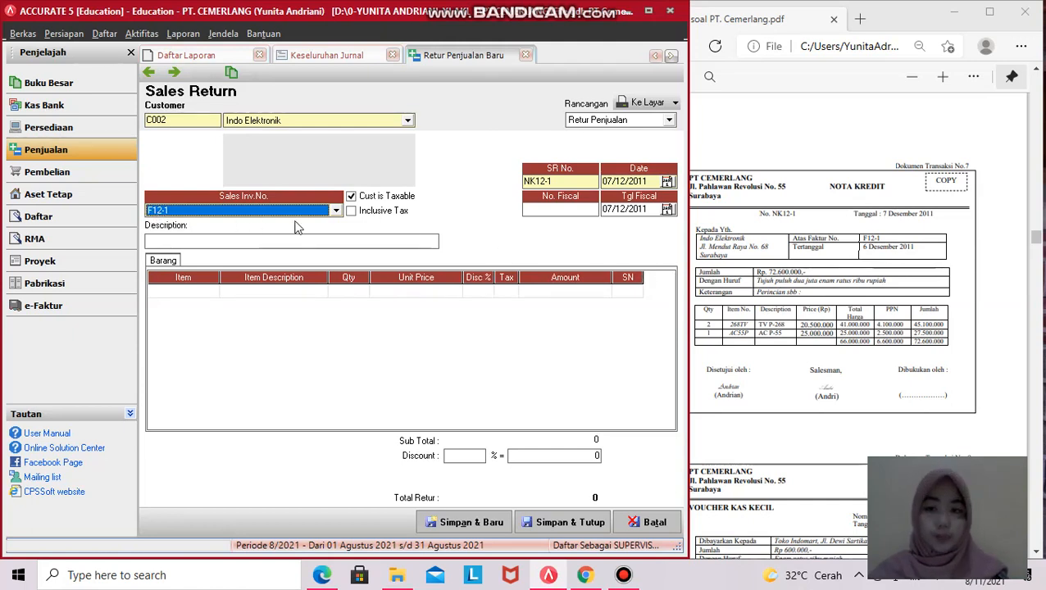
{"action": "left_click", "coordinate": [341, 241]}
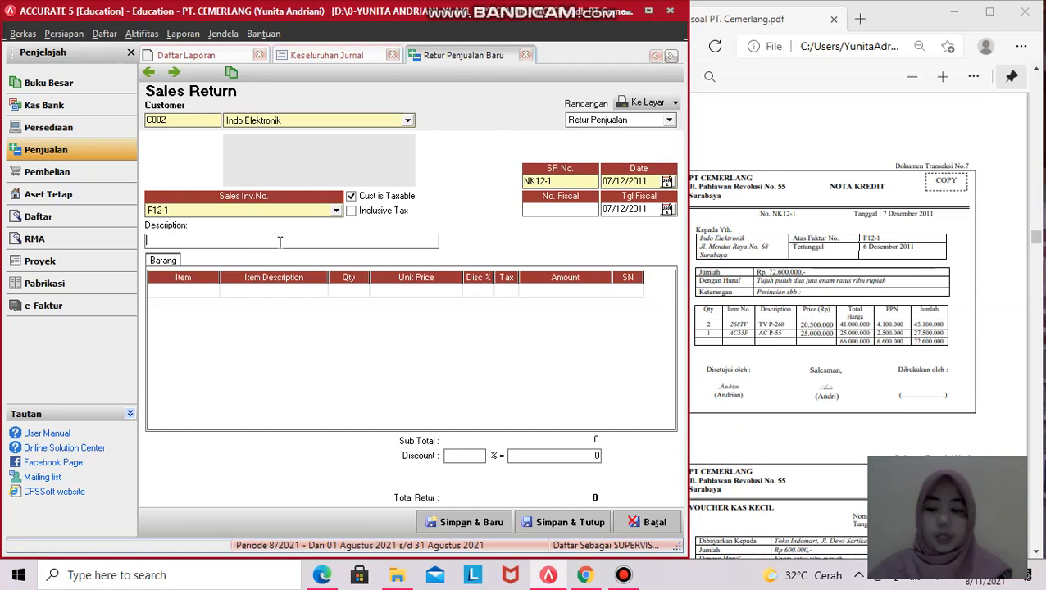
- Replace the uppercase description with 'Barang rusak Faktur F12-1'
{"action": "type", "text": "BARANG RUSAK F"}
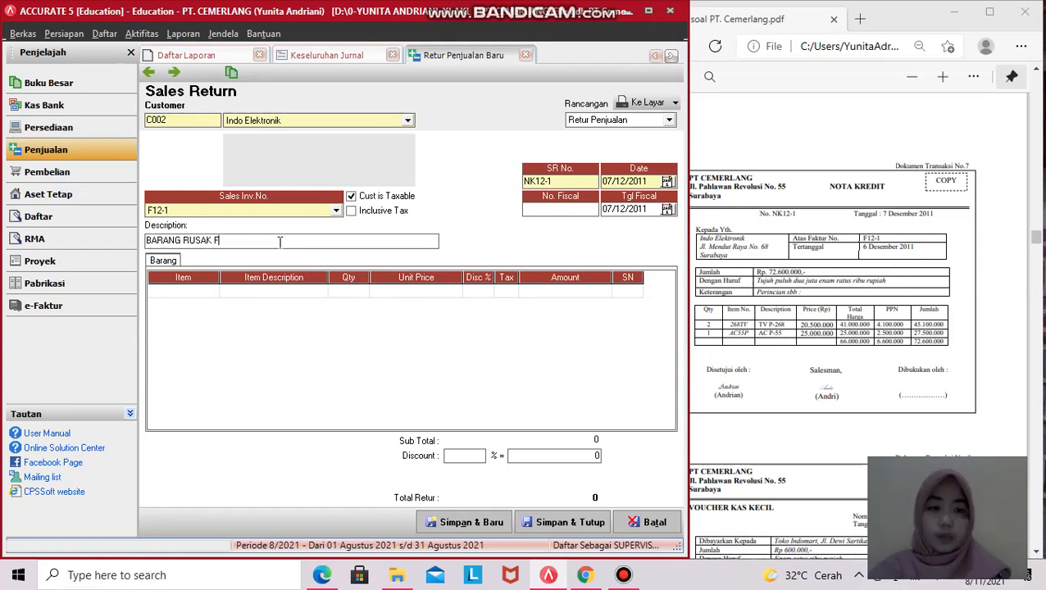
{"action": "type", "text": "12-1"}
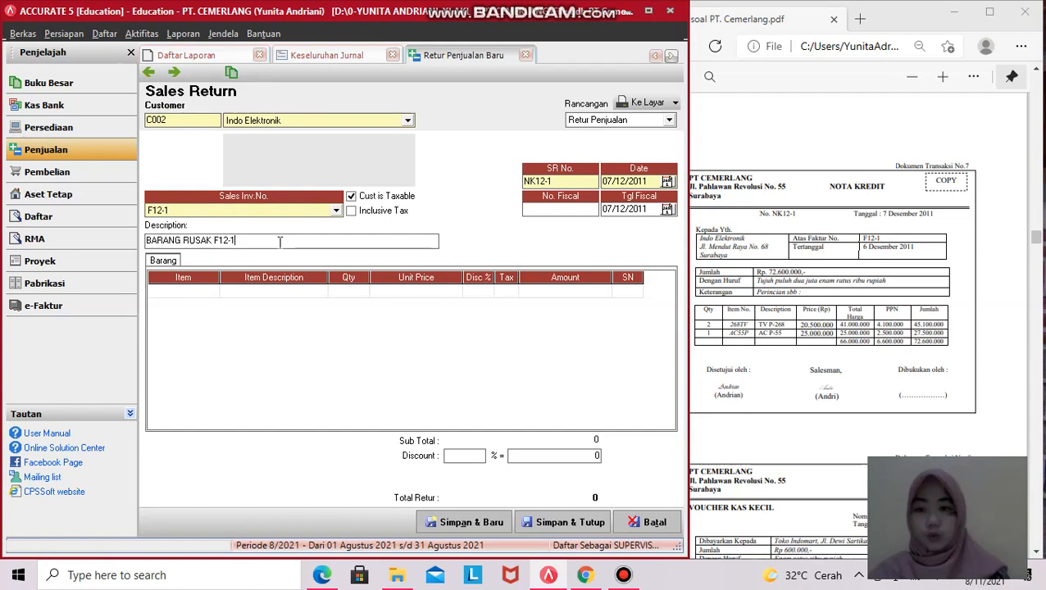
{"action": "left_click", "coordinate": [253, 246]}
{"action": "left_click_drag", "start_coordinate": [253, 246], "coordinate": [146, 246]}
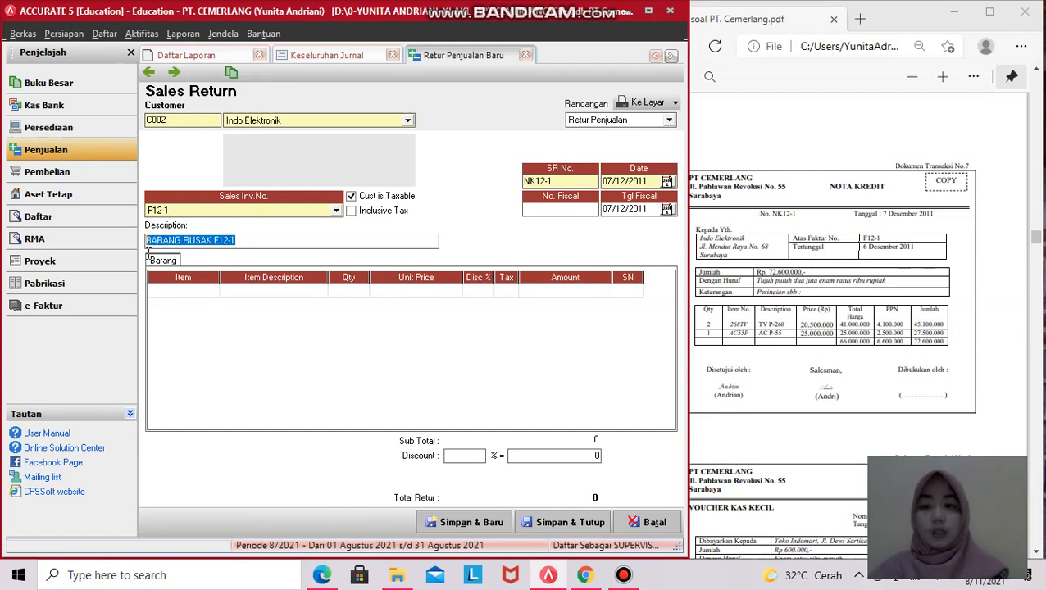
{"action": "key", "text": "BackSpace"}
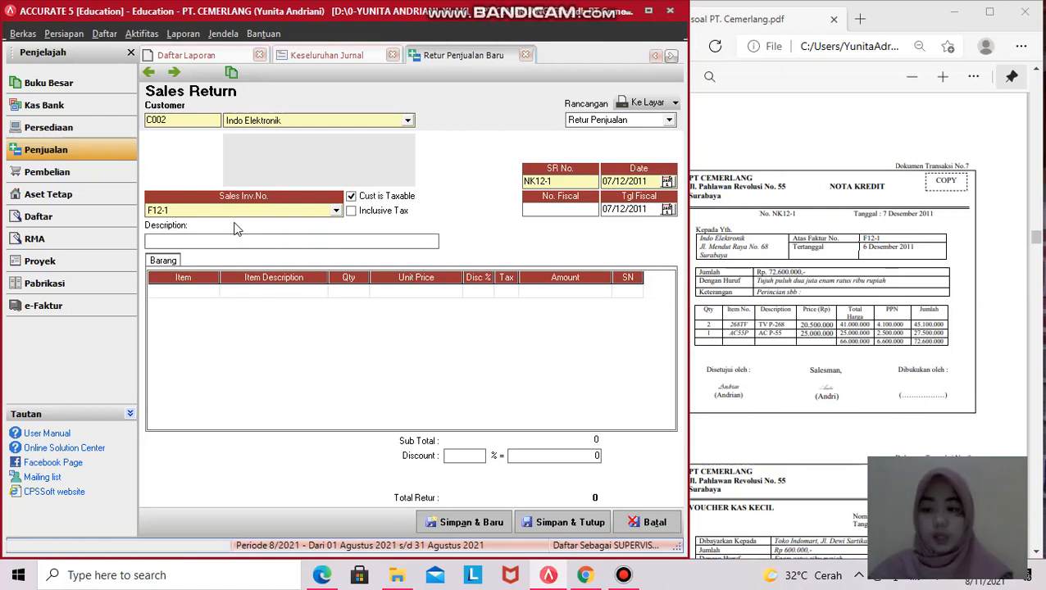
{"action": "type", "text": "Barang rusak Faktu"}
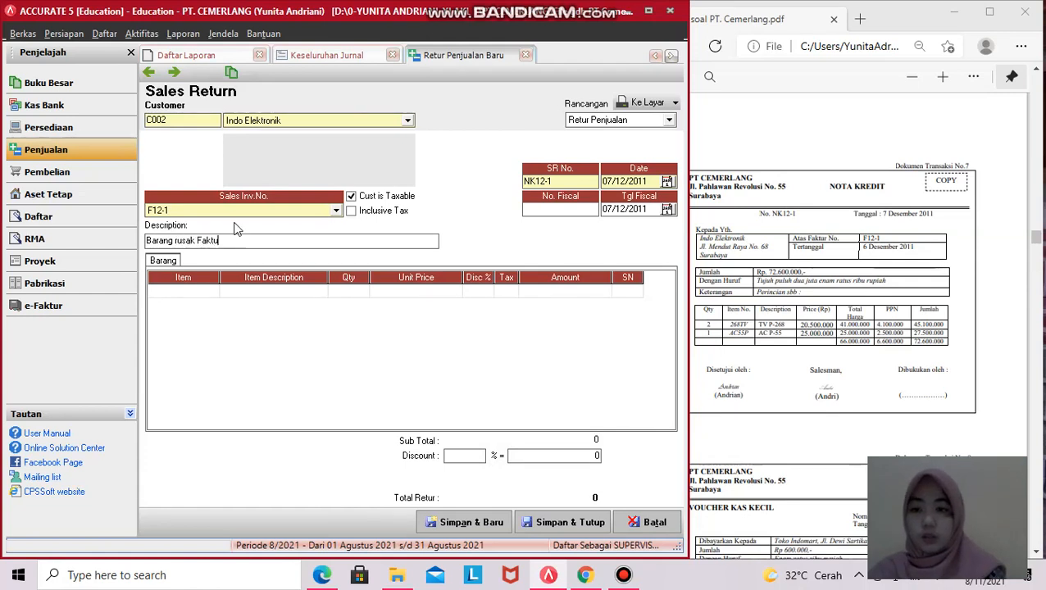
{"action": "type", "text": "r F12-1"}
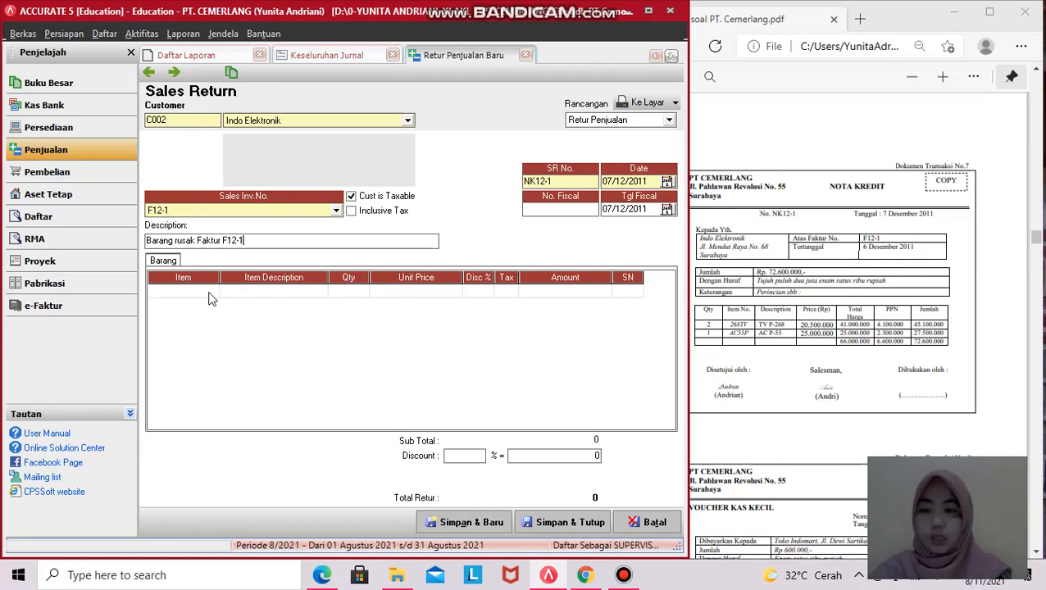
- Pick 1:TV P-268 from invoice F12-1 in the first item row
{"action": "left_click", "coordinate": [205, 295]}
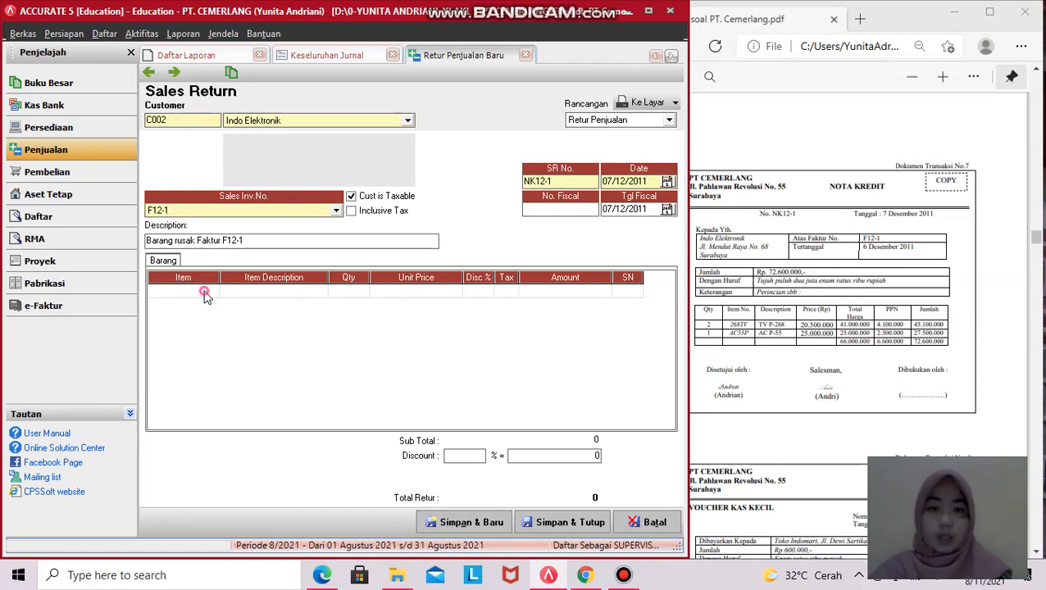
{"action": "left_click", "coordinate": [273, 294]}
{"action": "left_click", "coordinate": [274, 292]}
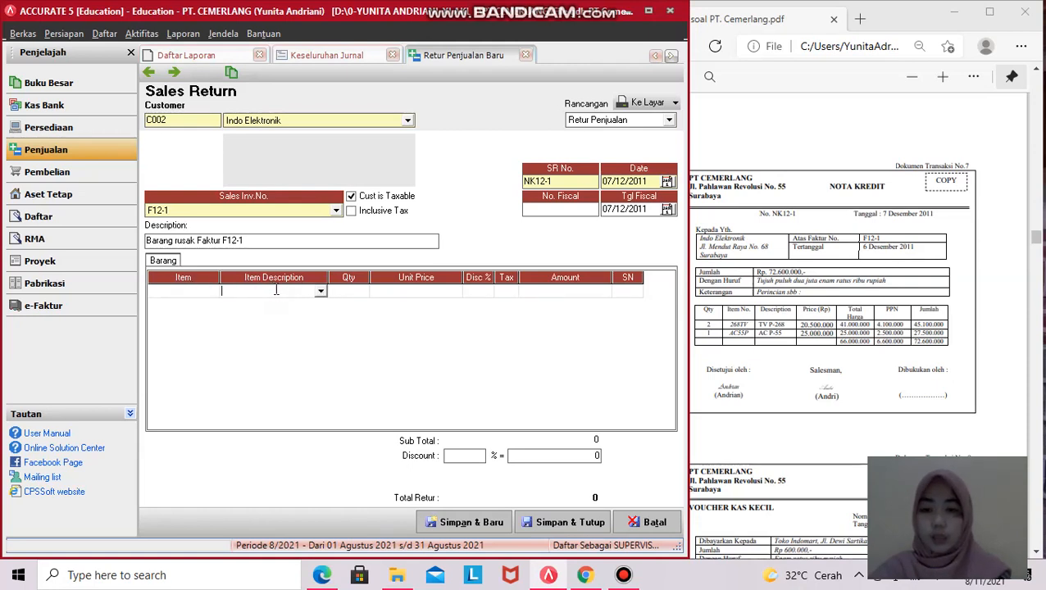
{"action": "left_click", "coordinate": [943, 78]}
{"action": "left_click", "coordinate": [943, 78]}
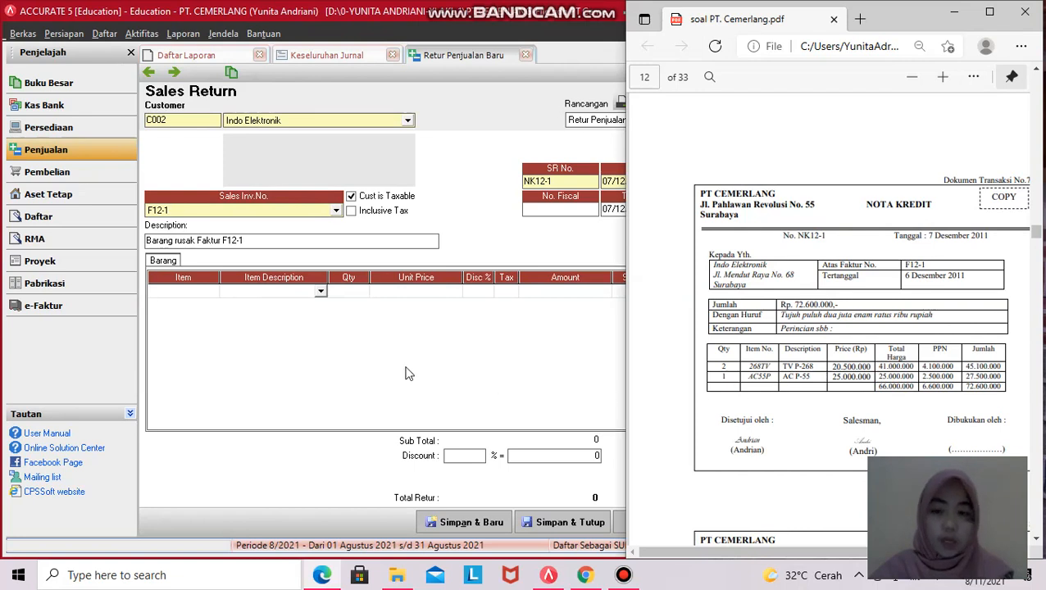
{"action": "left_click", "coordinate": [320, 291]}
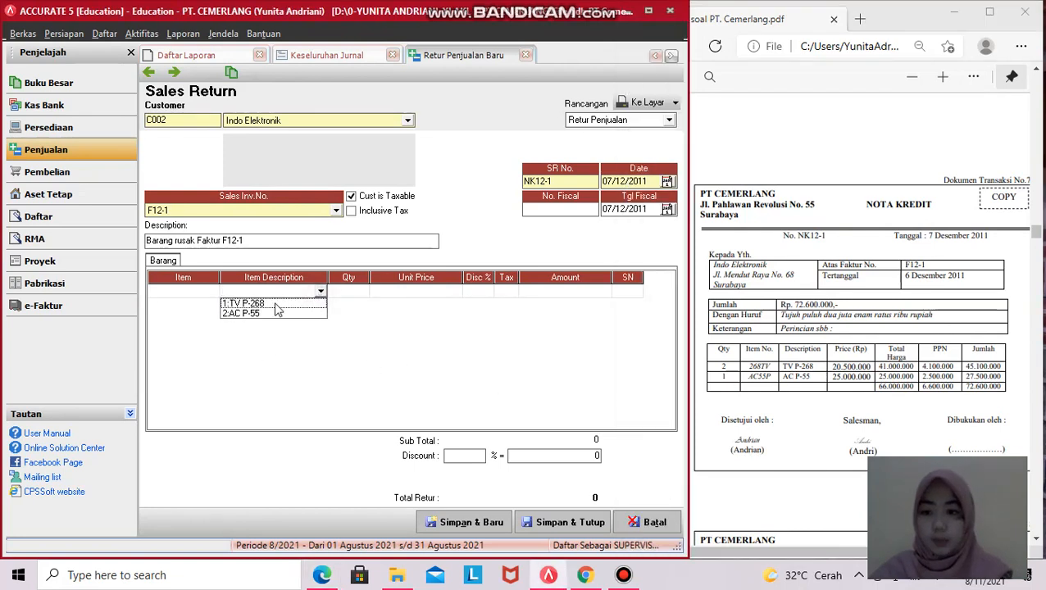
{"action": "left_click", "coordinate": [276, 304]}
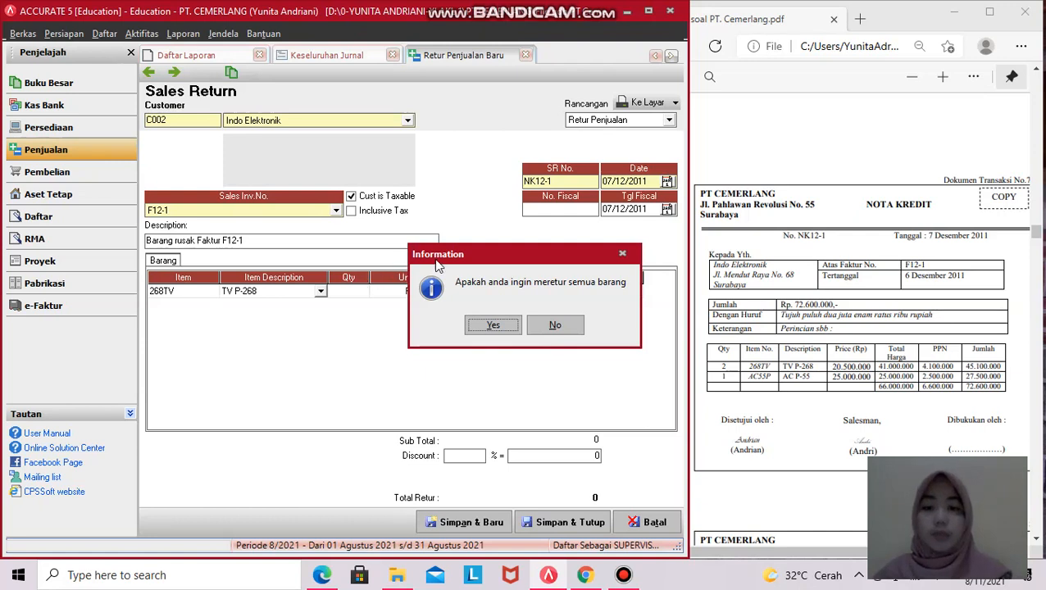
- Decline returning all invoice items and set the TV P-268 quantity to 2
{"action": "left_click", "coordinate": [555, 326]}
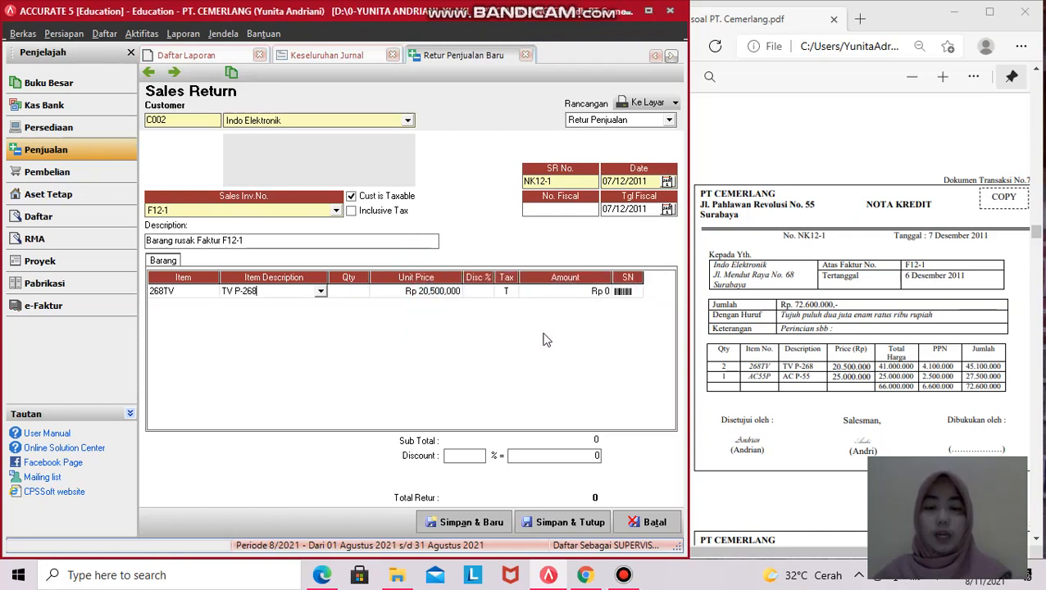
{"action": "left_click", "coordinate": [344, 294]}
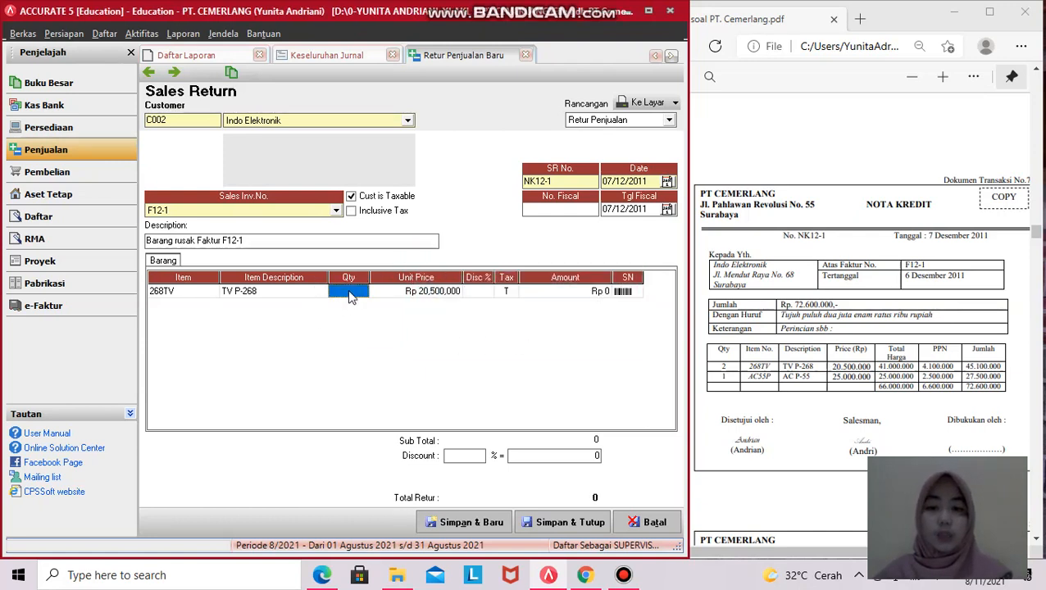
{"action": "type", "text": "2"}
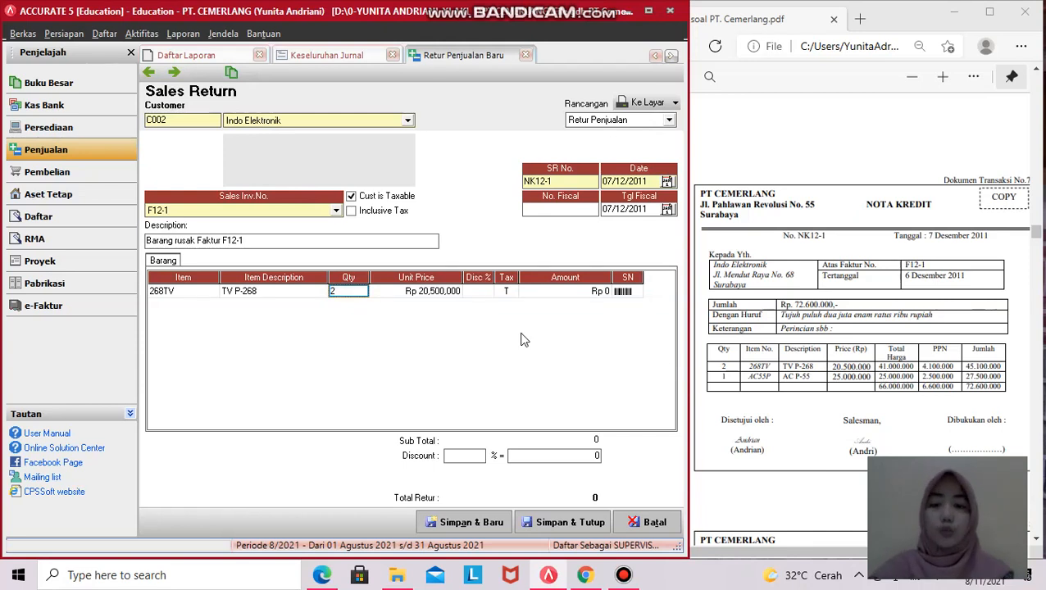
{"action": "left_click", "coordinate": [721, 367]}
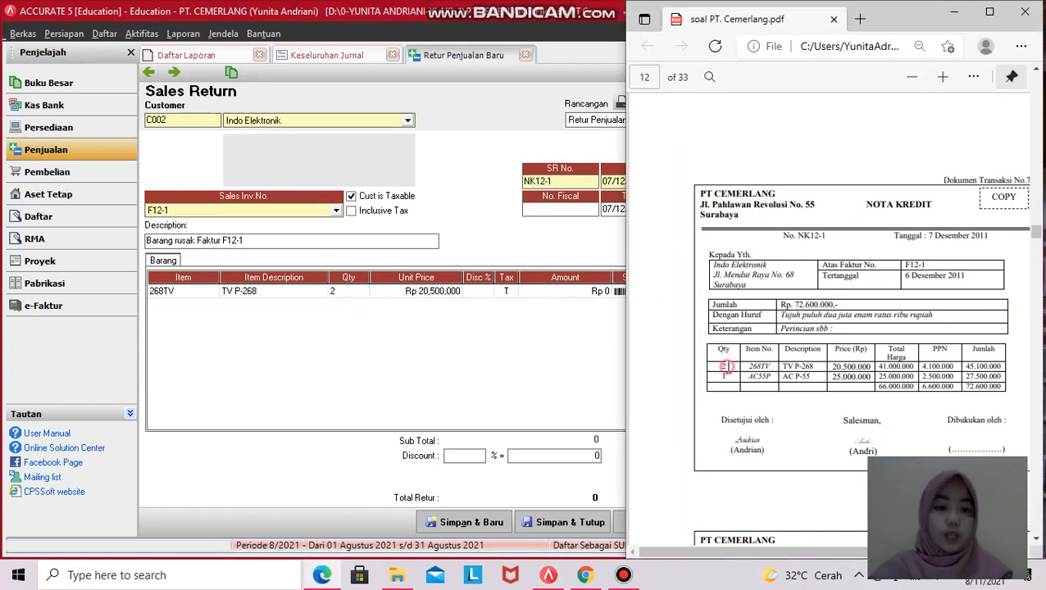
{"action": "double_click", "coordinate": [722, 367]}
{"action": "left_click", "coordinate": [460, 336]}
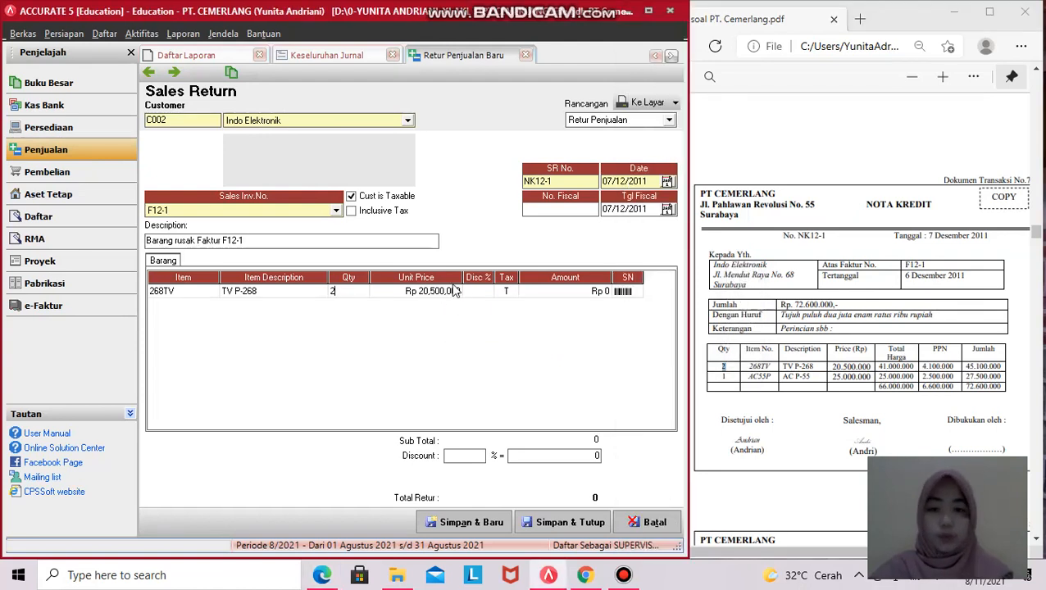
{"action": "left_click", "coordinate": [534, 295]}
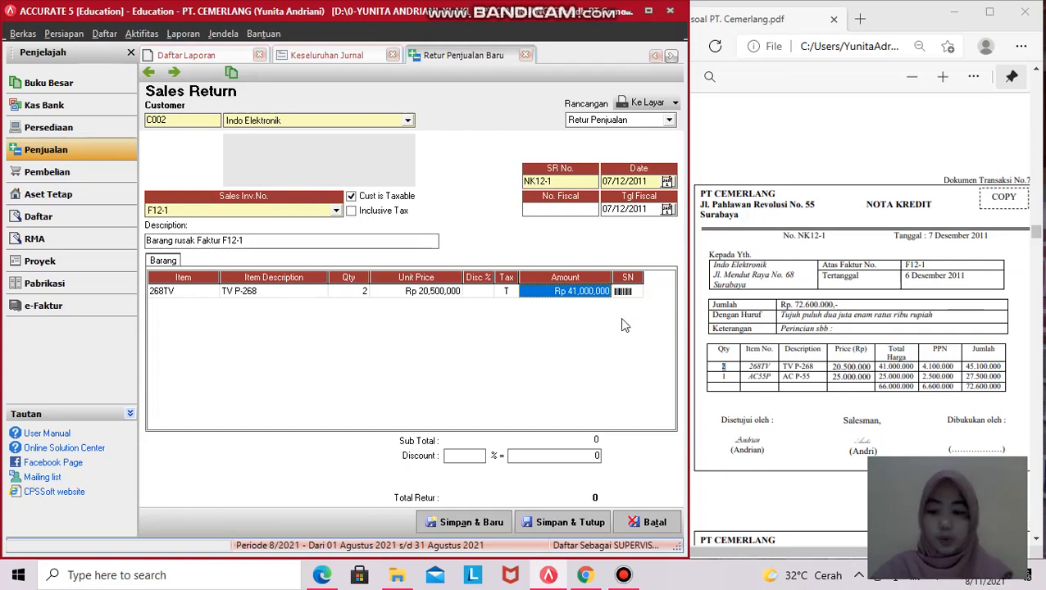
{"action": "key", "text": "Tab"}
{"action": "key", "text": "Tab"}
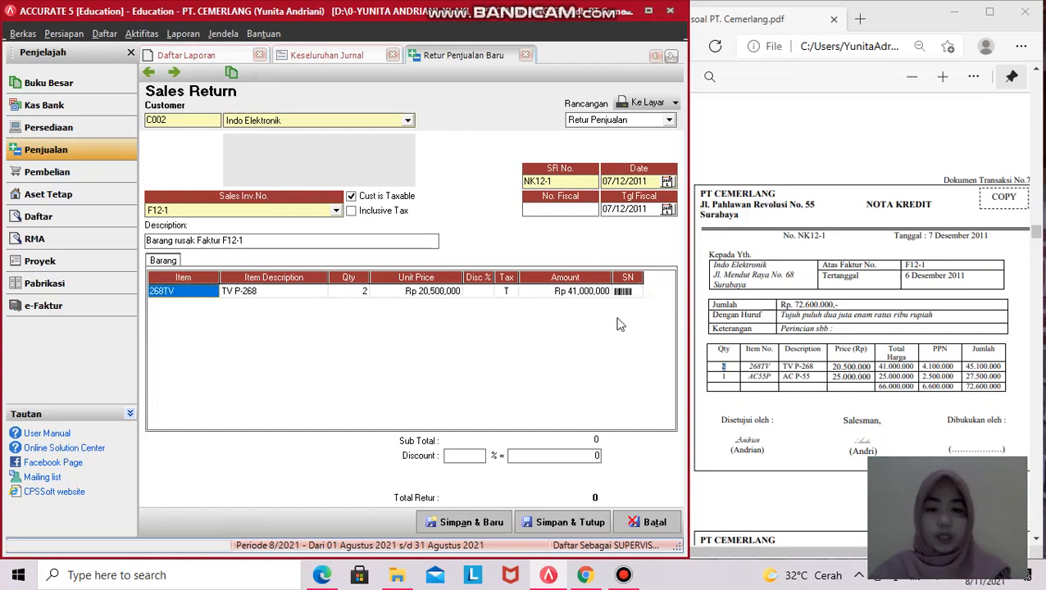
{"action": "key", "text": "Down"}
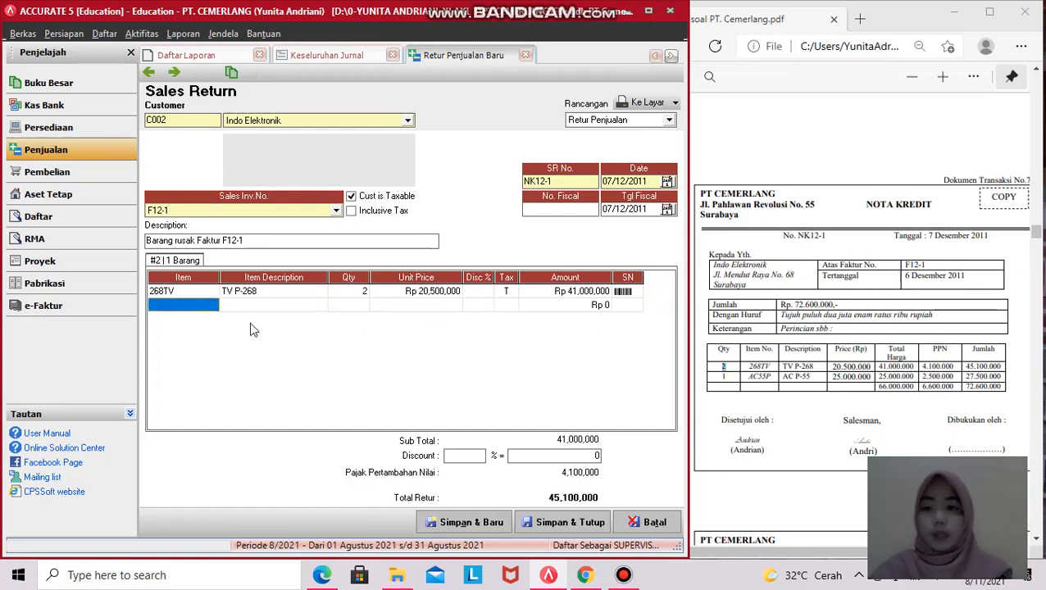
- Add AC P-55 as a second line with quantity 1, then remove that line
{"action": "left_click", "coordinate": [259, 305]}
{"action": "left_click", "coordinate": [327, 305]}
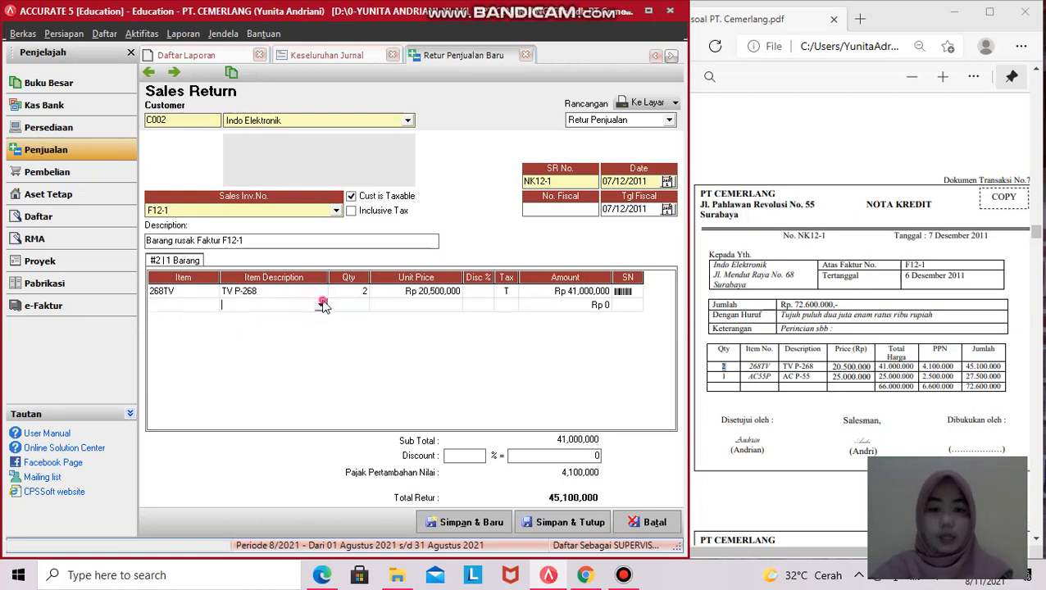
{"action": "left_click", "coordinate": [321, 305]}
{"action": "left_click", "coordinate": [275, 328]}
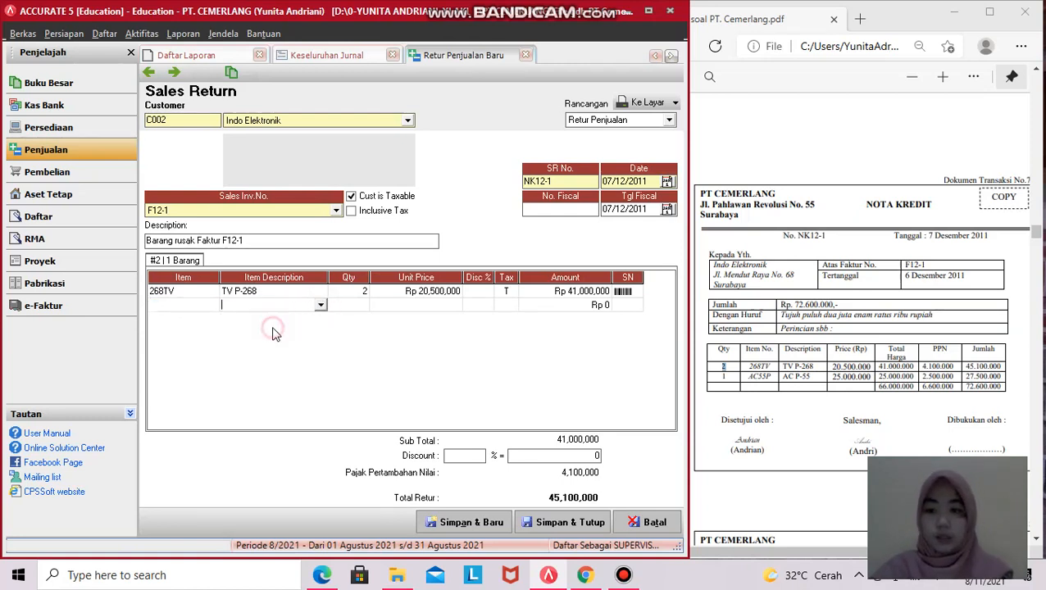
{"action": "left_click", "coordinate": [572, 327]}
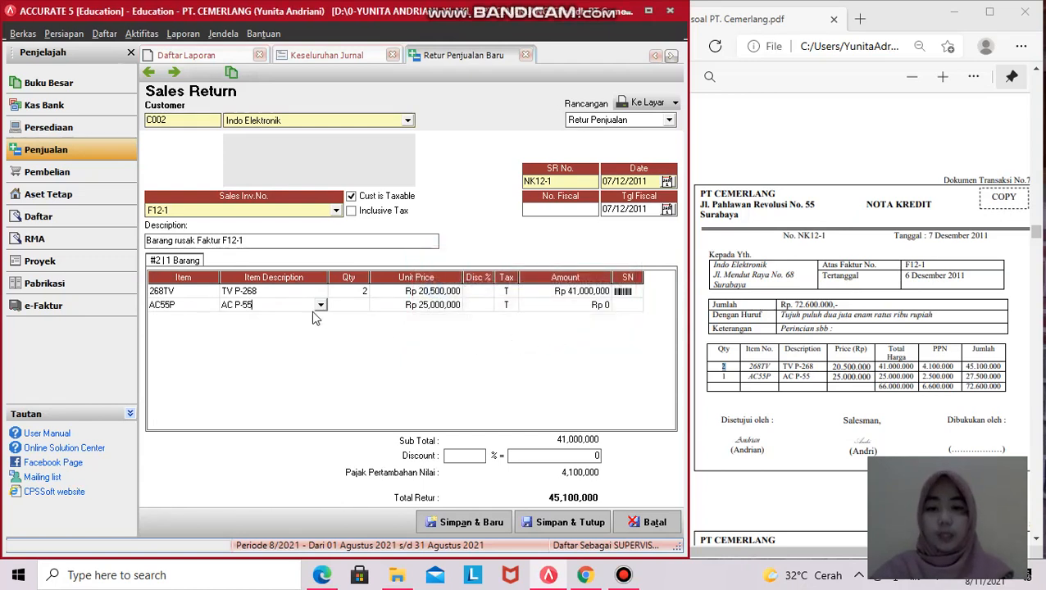
{"action": "left_click", "coordinate": [358, 306]}
{"action": "type", "text": "1"}
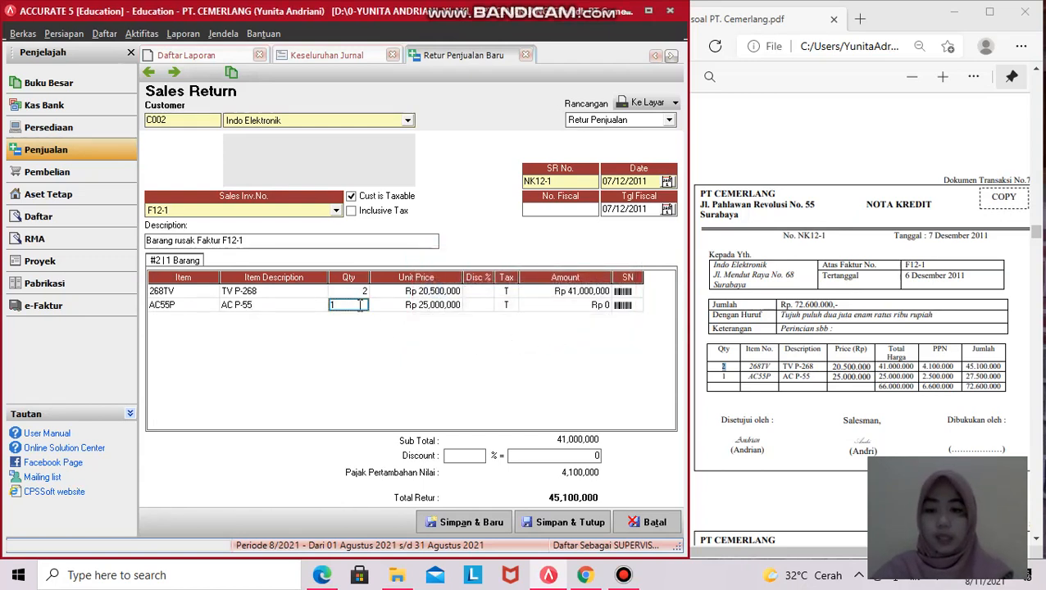
{"action": "left_click", "coordinate": [434, 325]}
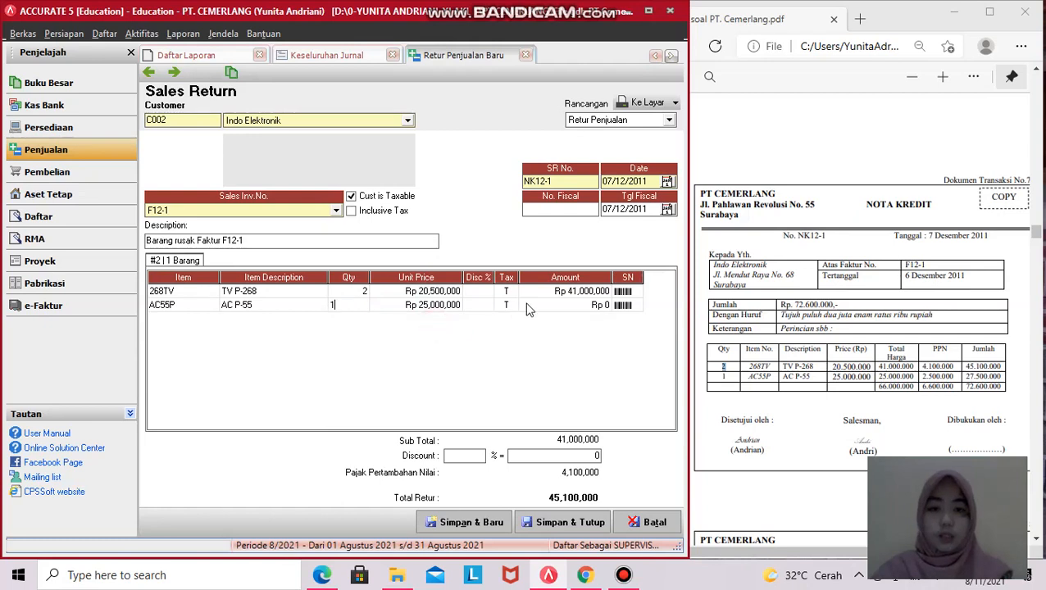
{"action": "left_click", "coordinate": [437, 305]}
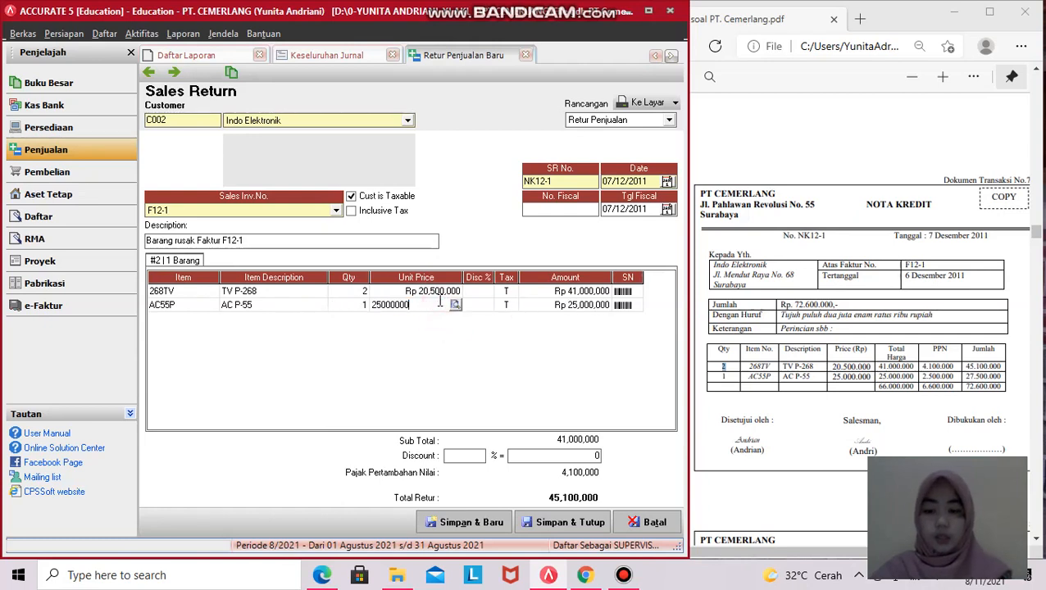
{"action": "key", "text": "Tab"}
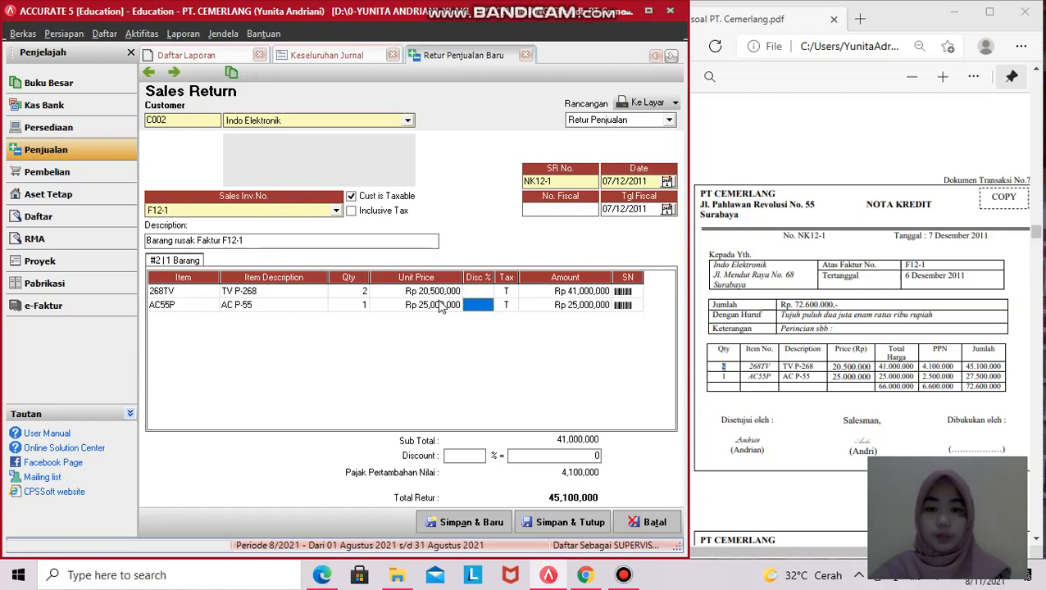
{"action": "key", "text": "Tab"}
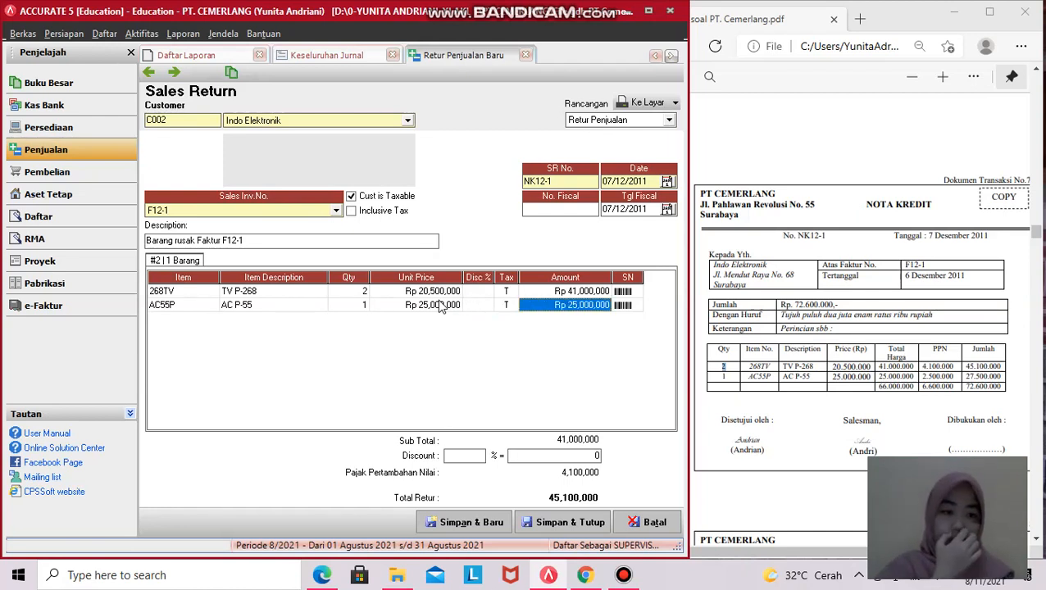
{"action": "key", "text": "Tab"}
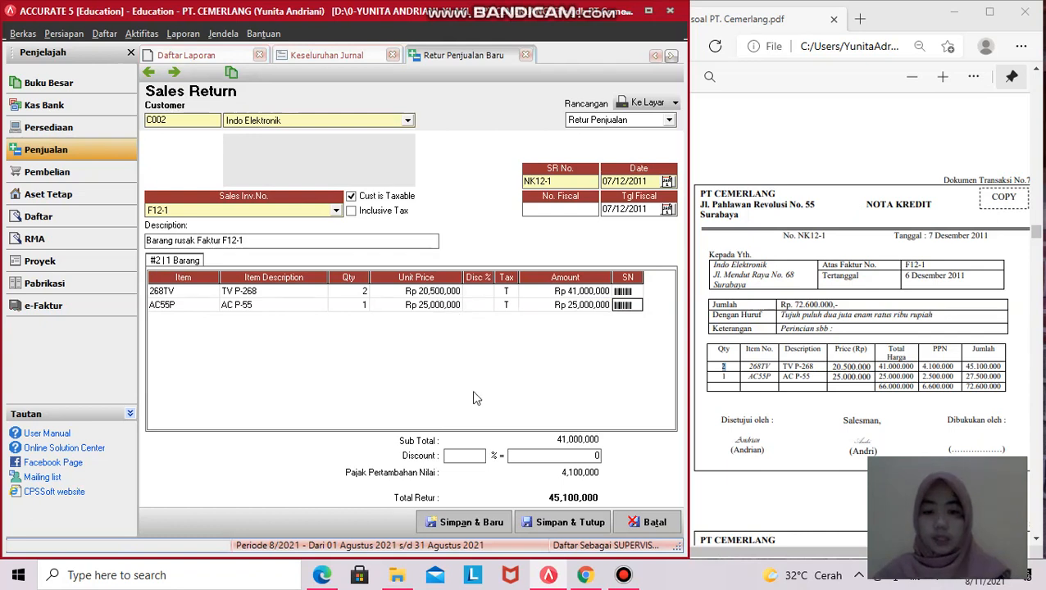
{"action": "key", "text": "Escape"}
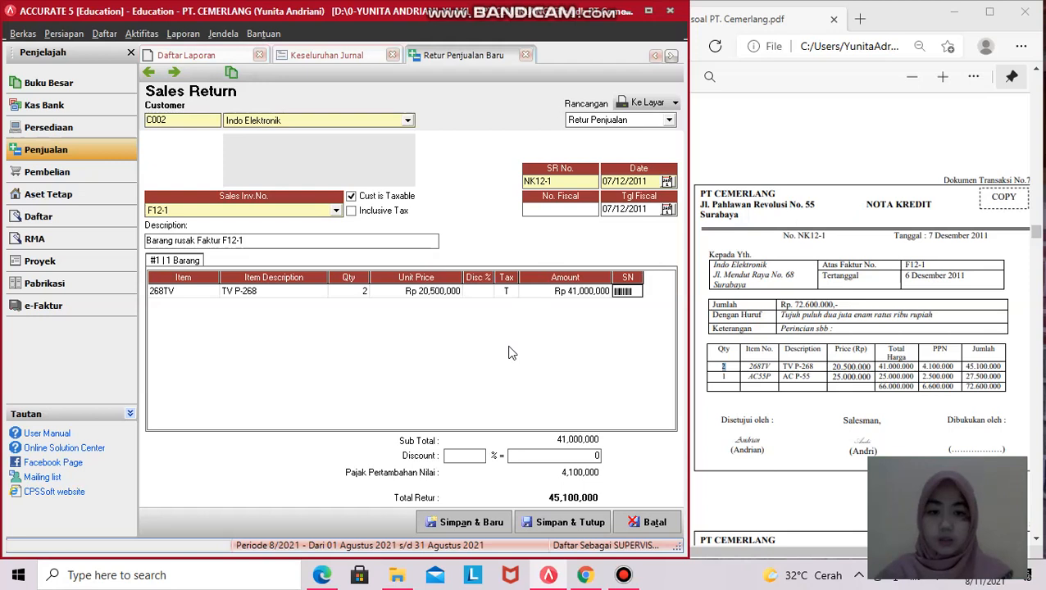
- Pick AC P-55 again for the second row, declining the return-all prompt
{"action": "key", "text": "Tab"}
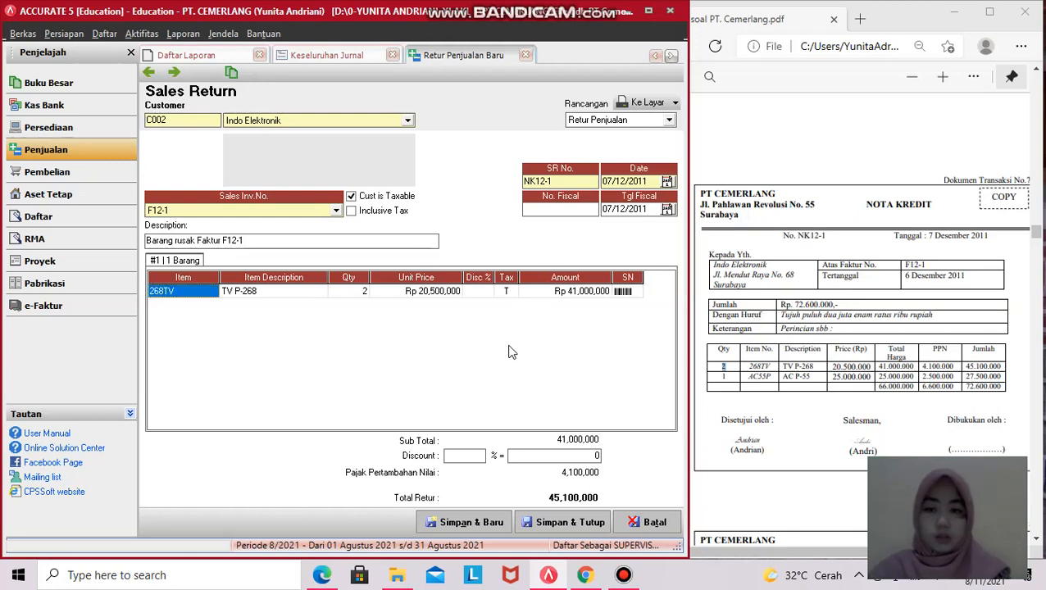
{"action": "key", "text": "Down"}
{"action": "key", "text": "Tab"}
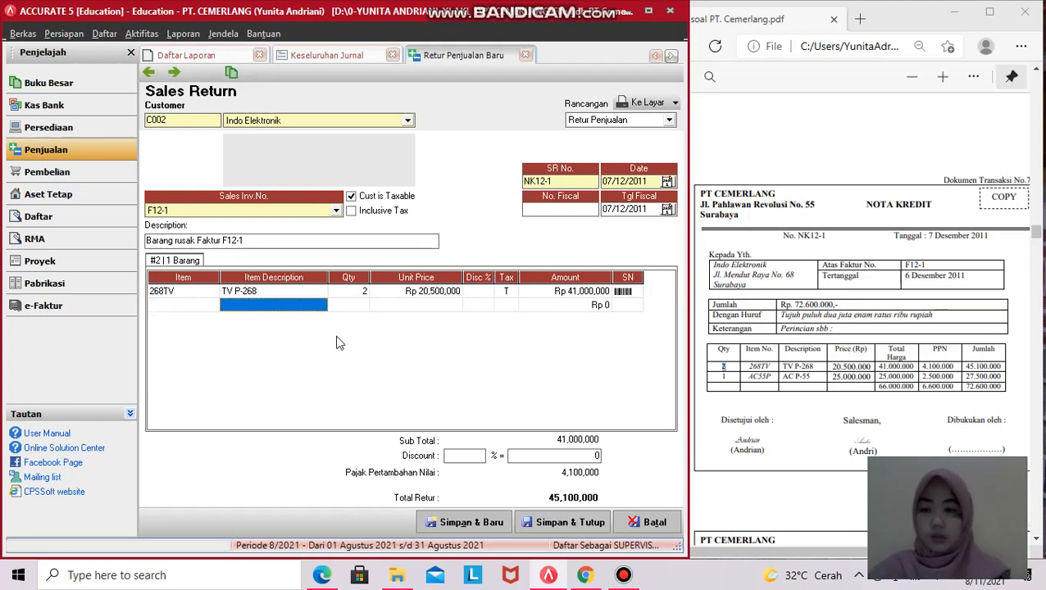
{"action": "left_click", "coordinate": [315, 307]}
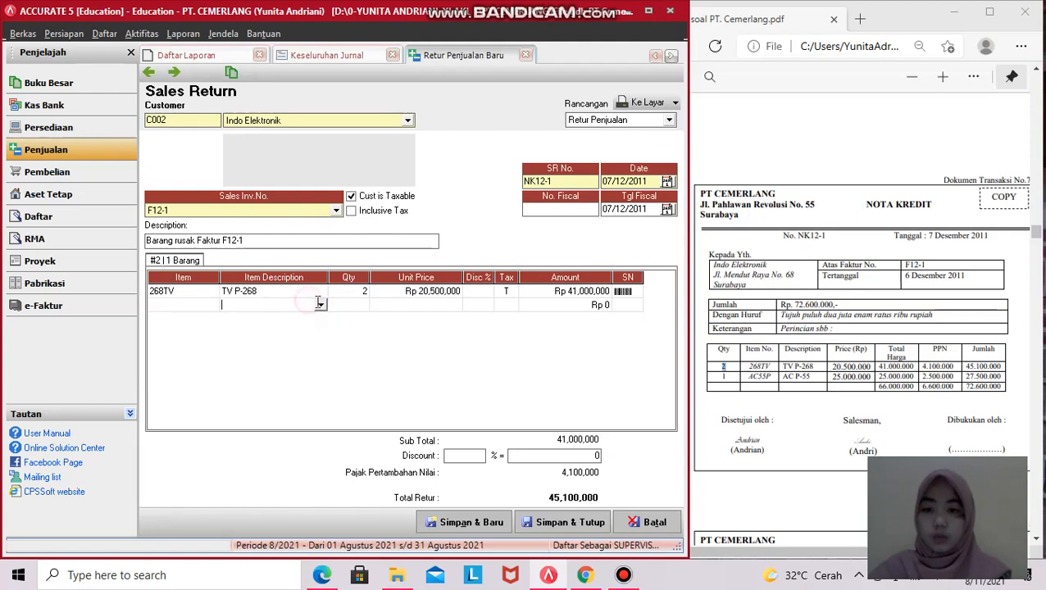
{"action": "left_click", "coordinate": [321, 304]}
{"action": "left_click", "coordinate": [305, 327]}
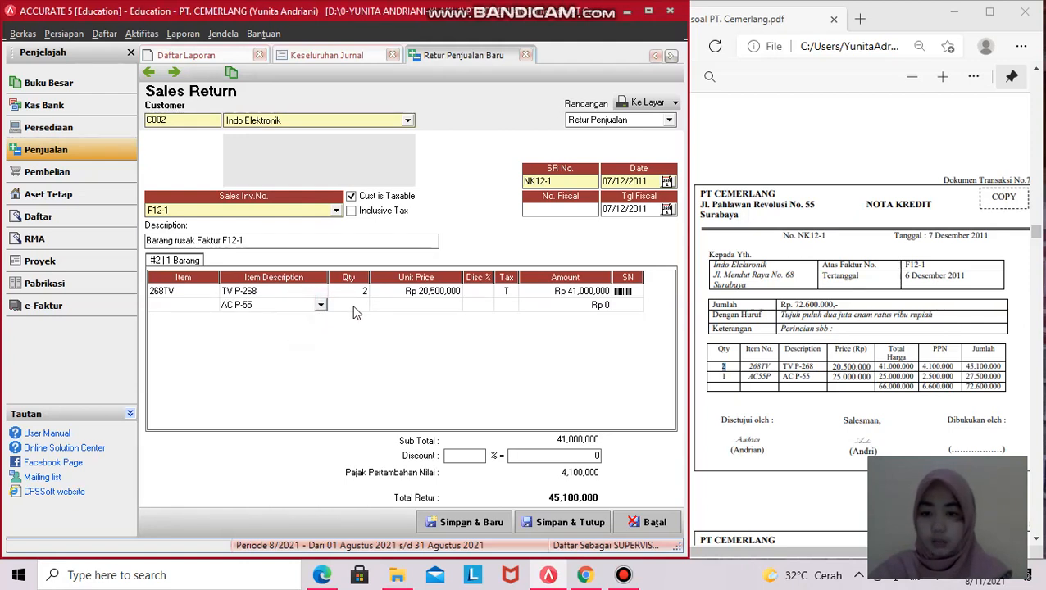
{"action": "left_click_drag", "start_coordinate": [557, 327], "coordinate": [461, 328]}
{"action": "left_click", "coordinate": [517, 328]}
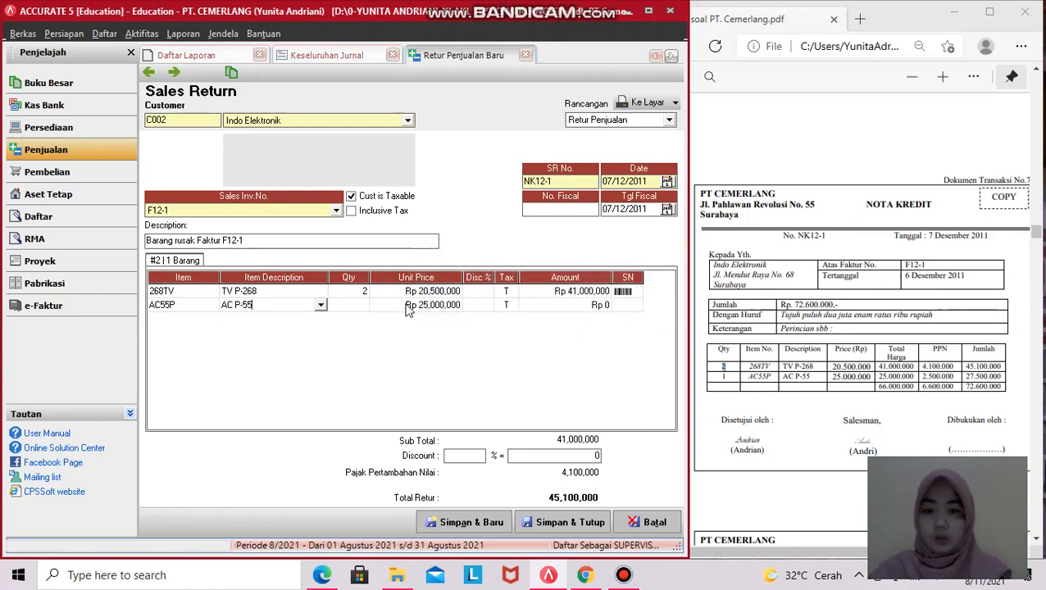
- Set AC P-55 quantity to 1 at Rp 25,000,000, bringing the total to Rp 72,600,000
{"action": "left_click", "coordinate": [357, 308]}
{"action": "type", "text": "1"}
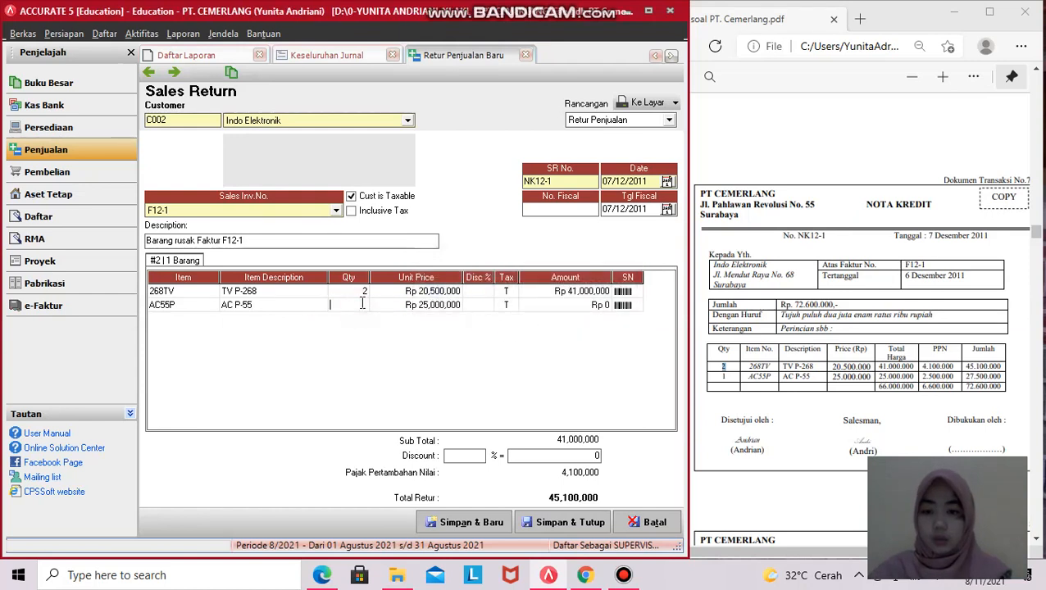
{"action": "left_click", "coordinate": [451, 308]}
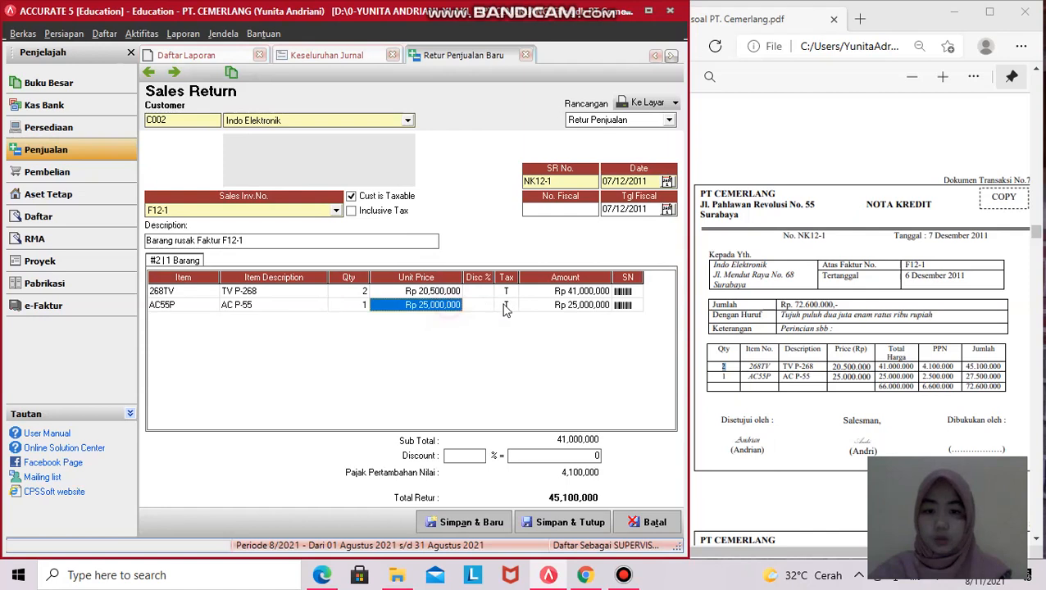
{"action": "left_click", "coordinate": [565, 306]}
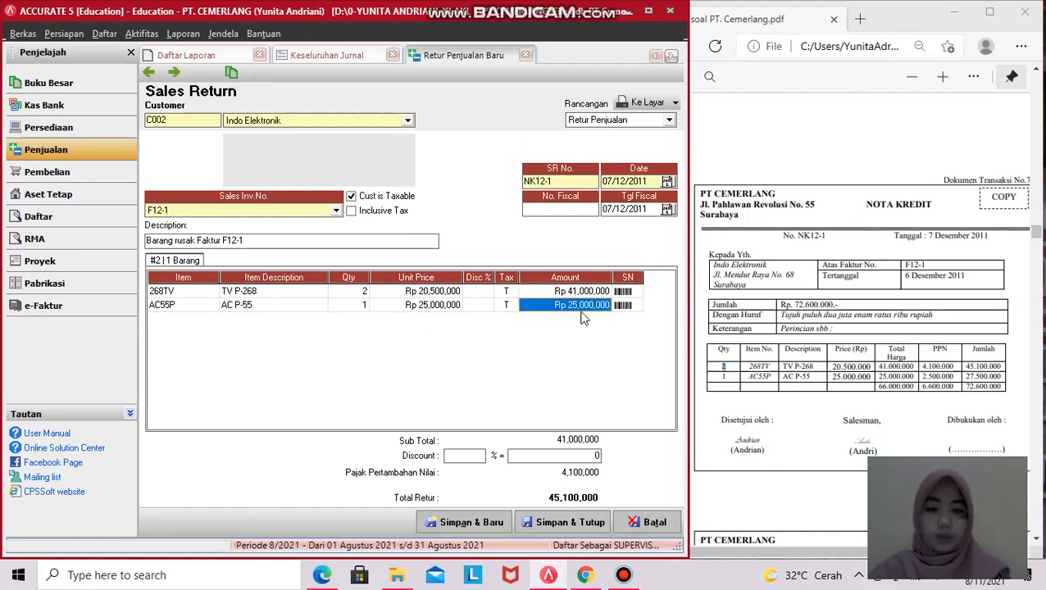
{"action": "key", "text": "Tab"}
{"action": "key", "text": "Tab"}
{"action": "key", "text": "Down"}
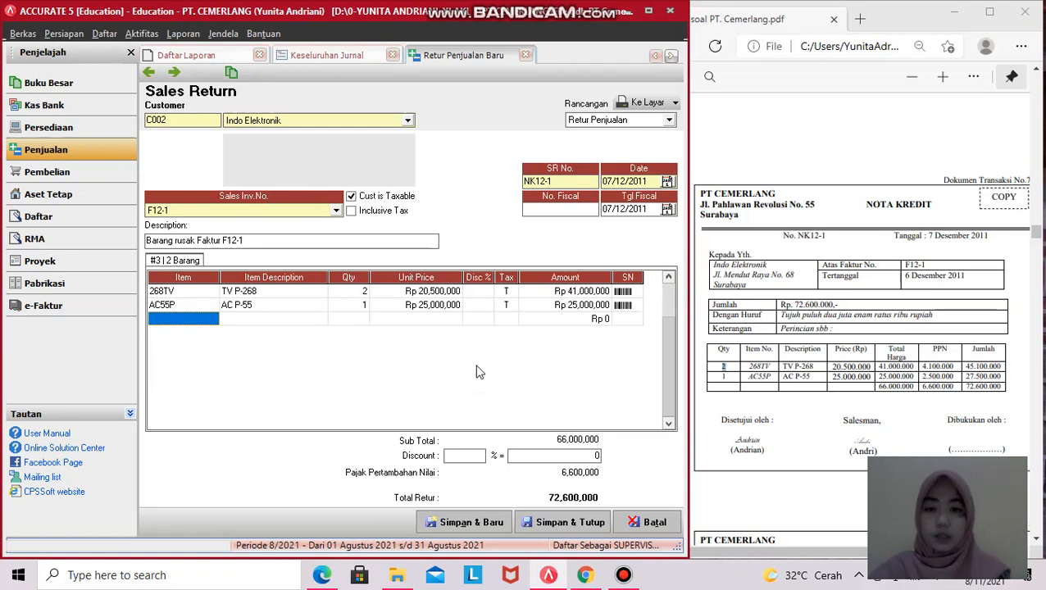
{"action": "key", "text": "Up"}
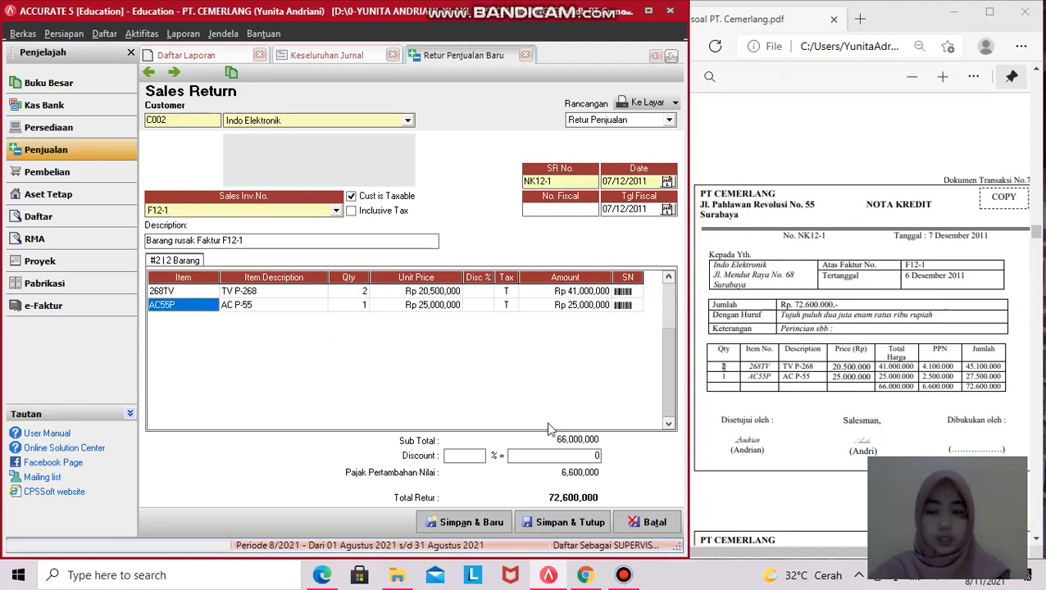
- Save and close return NK12-1, then refresh the Keseluruhan Jurnal report to show its entry
{"action": "left_click", "coordinate": [559, 524]}
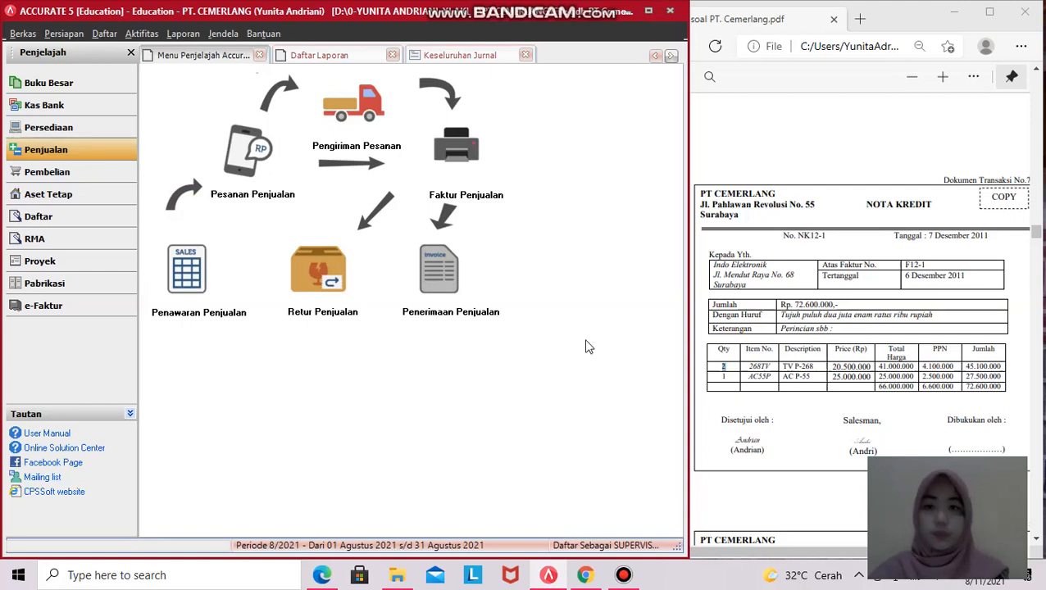
{"action": "left_click", "coordinate": [458, 58]}
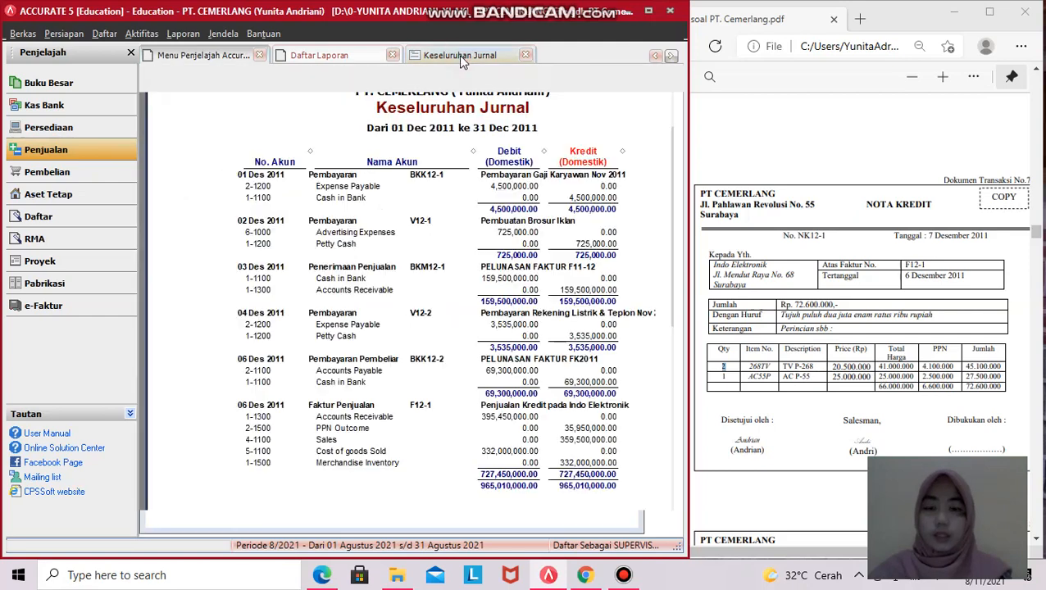
{"action": "scroll", "coordinate": [510, 331], "scroll_direction": "down", "scroll_amount": 1}
{"action": "scroll", "coordinate": [509, 334], "scroll_direction": "up", "scroll_amount": 2}
{"action": "scroll", "coordinate": [403, 348], "scroll_direction": "down", "scroll_amount": 2}
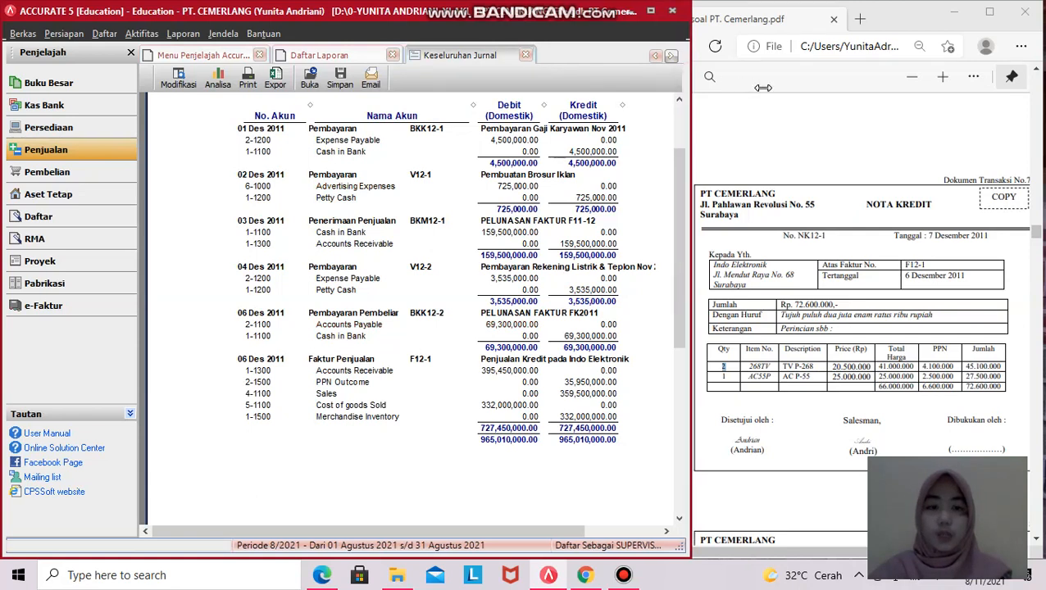
{"action": "left_click_drag", "start_coordinate": [689, 76], "coordinate": [762, 75]}
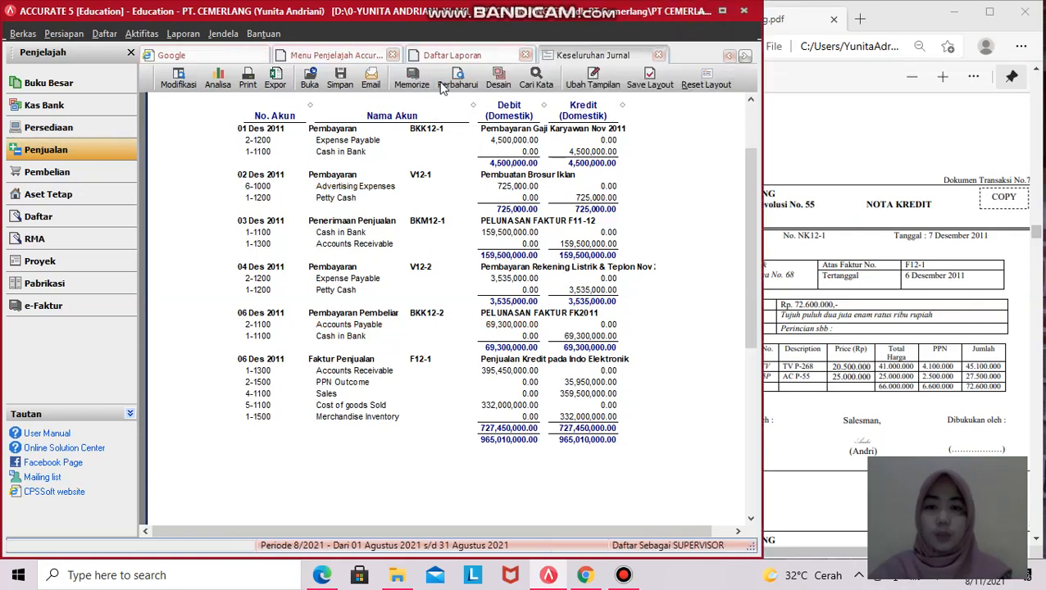
{"action": "left_click", "coordinate": [461, 84]}
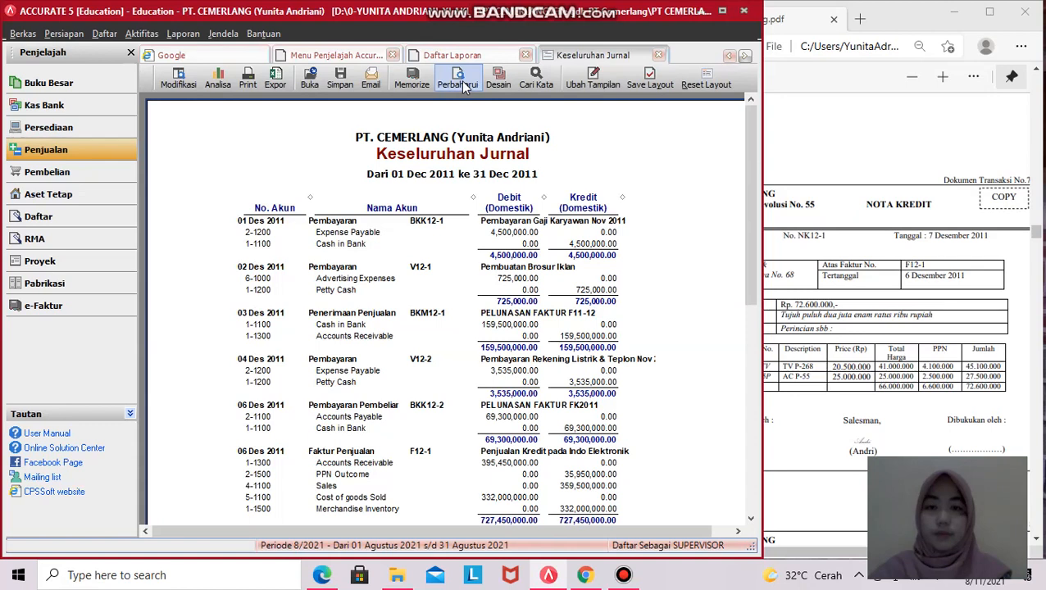
{"action": "scroll", "coordinate": [548, 254], "scroll_direction": "down", "scroll_amount": 5}
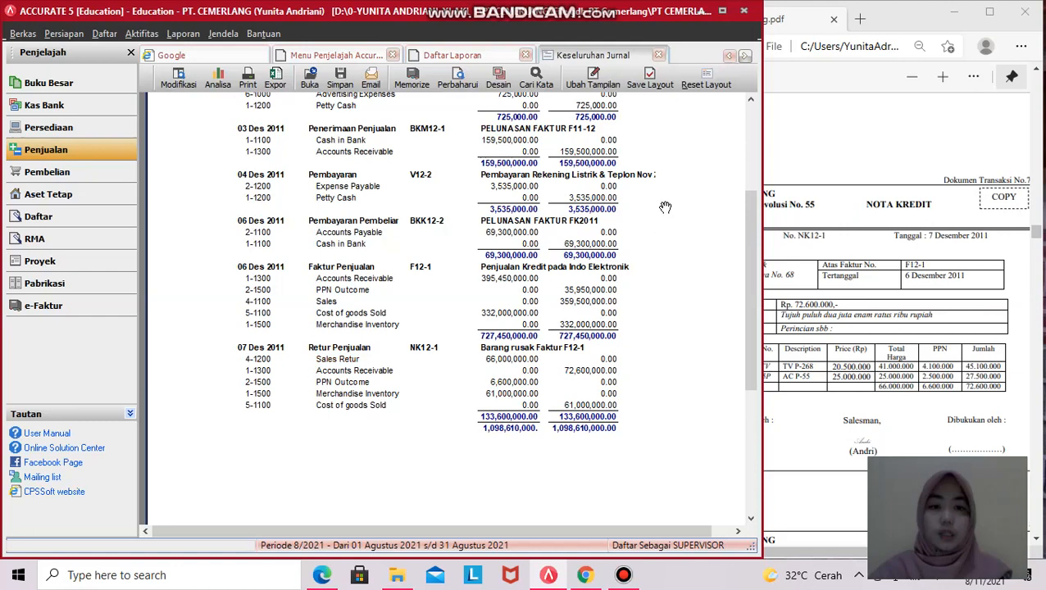
- Zoom the PDF to petty cash voucher V12-3 and start a new Kas Bank payment
{"action": "left_click", "coordinate": [806, 158]}
{"action": "scroll", "coordinate": [820, 389], "scroll_direction": "down", "scroll_amount": 5}
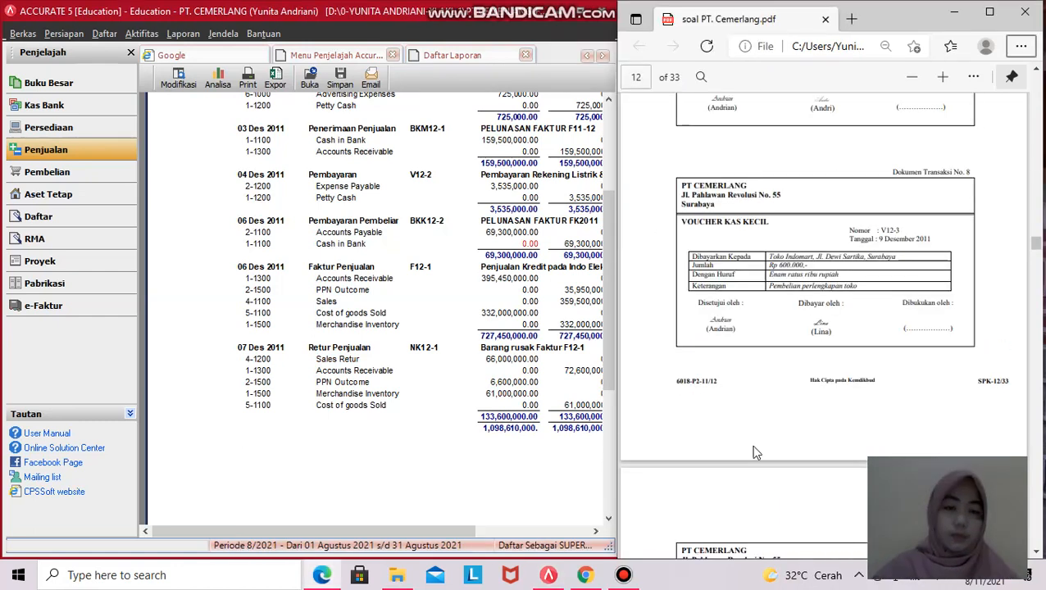
{"action": "left_click", "coordinate": [943, 78]}
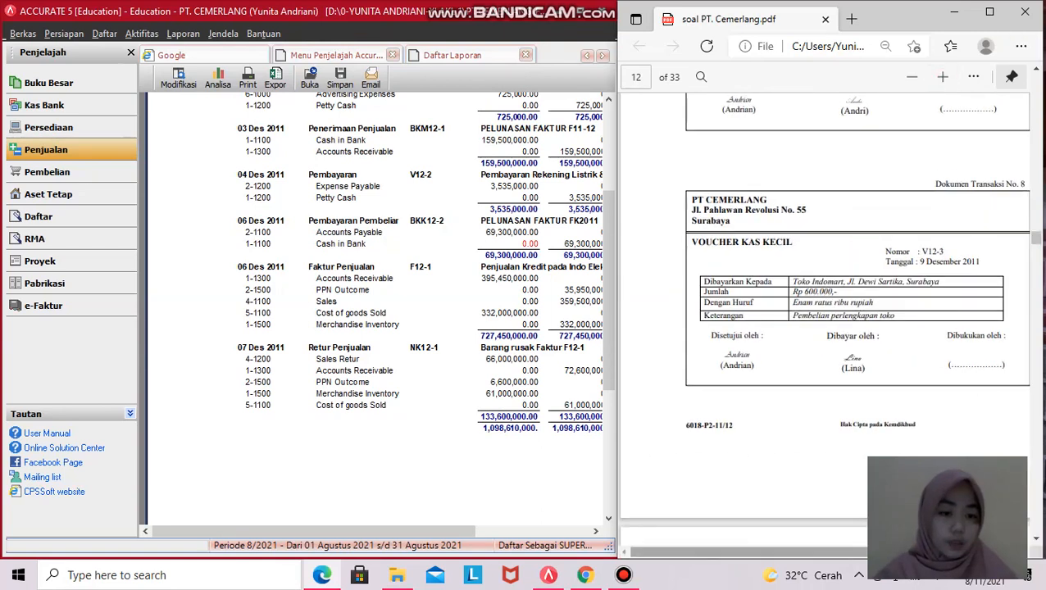
{"action": "scroll", "coordinate": [926, 370], "scroll_direction": "right", "scroll_amount": 1}
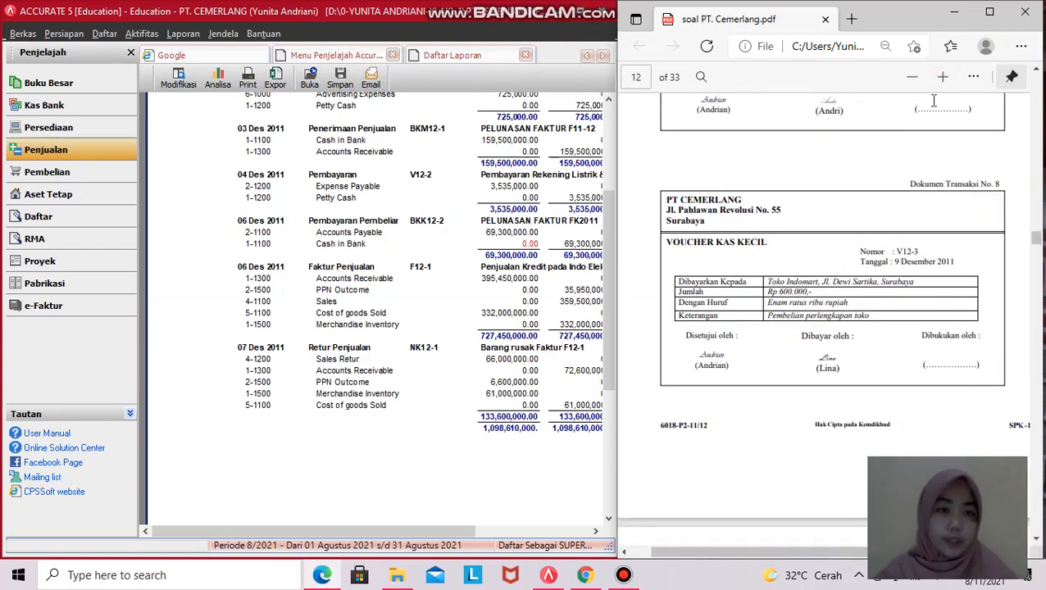
{"action": "left_click", "coordinate": [943, 76]}
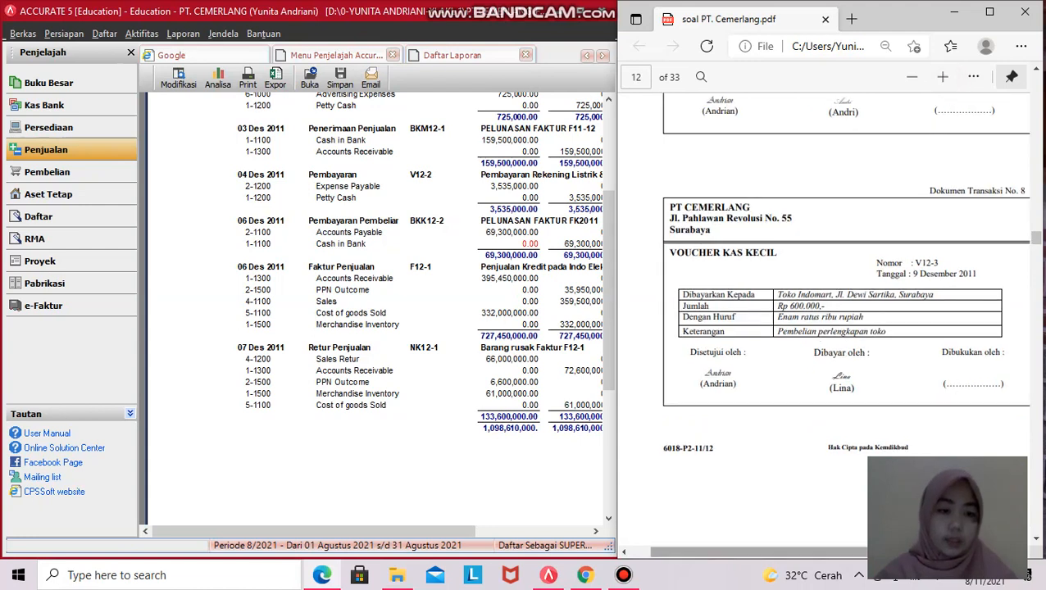
{"action": "scroll", "coordinate": [851, 485], "scroll_direction": "right", "scroll_amount": 1}
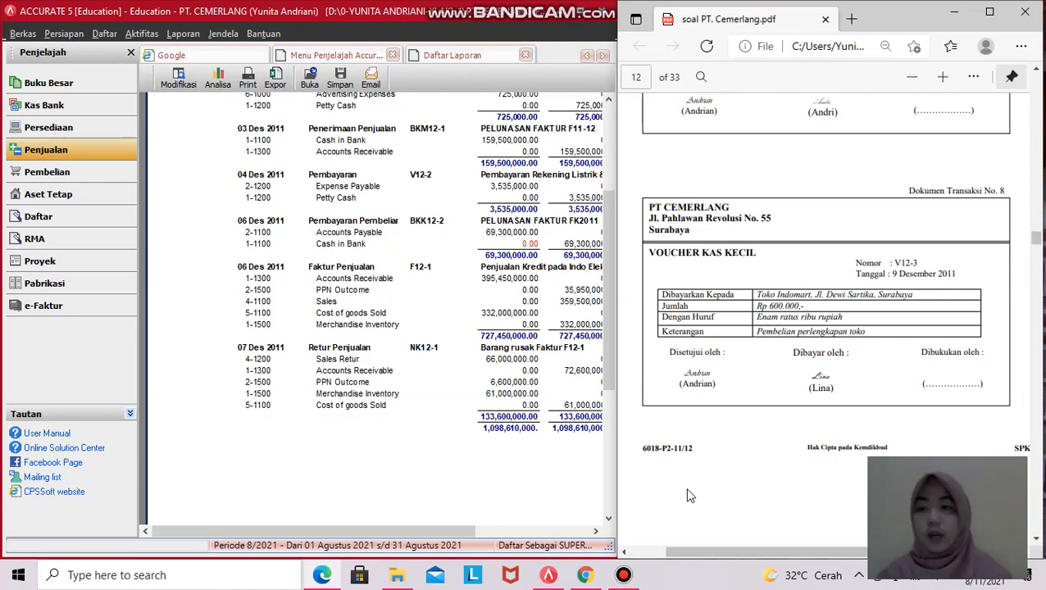
{"action": "left_click", "coordinate": [61, 107]}
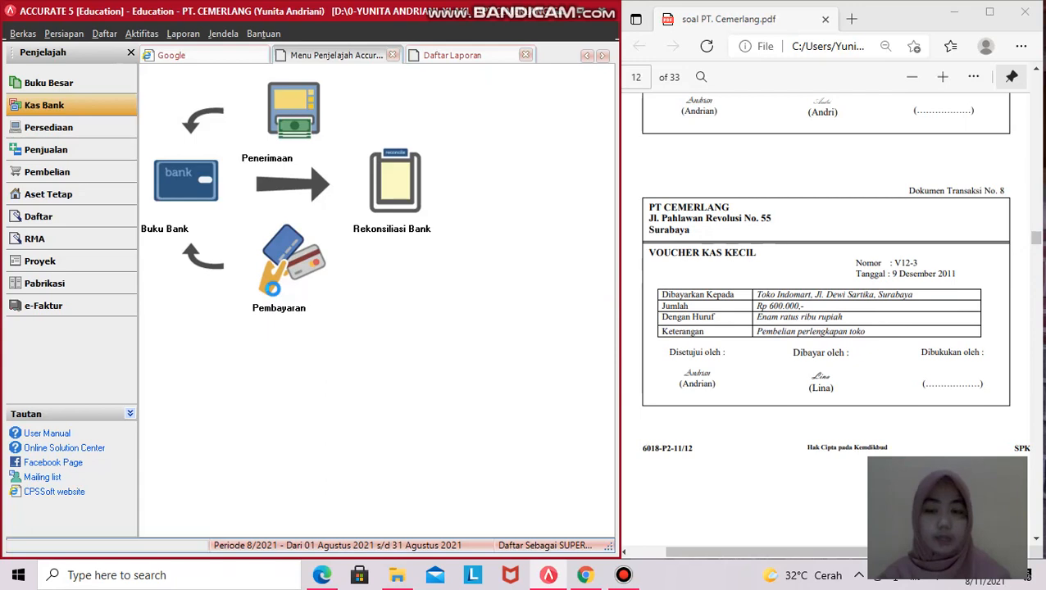
{"action": "left_click", "coordinate": [272, 279]}
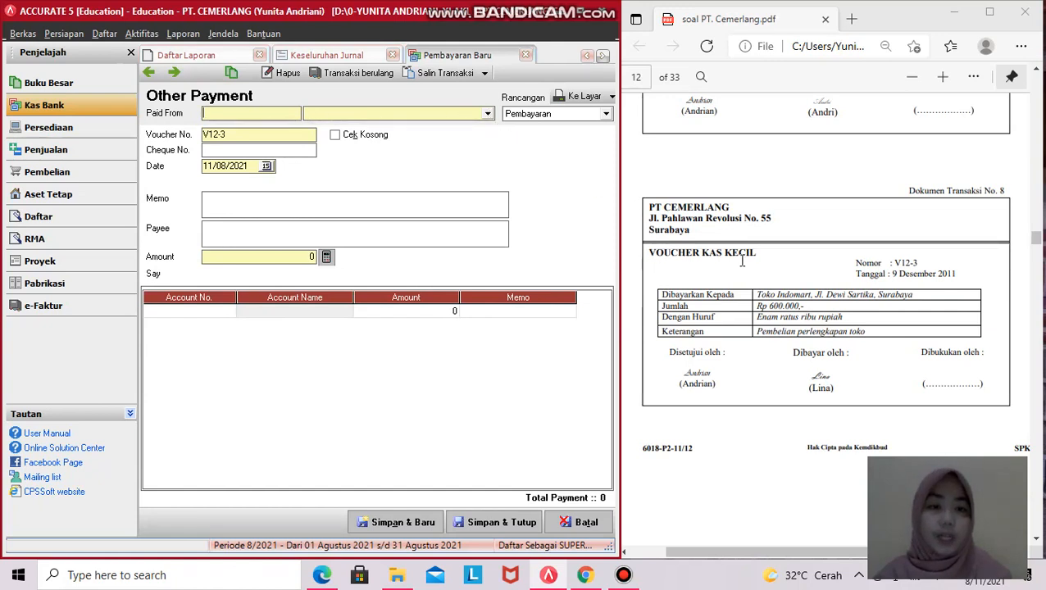
- Pay voucher V12-3 from Petty Cash 1-1200, dated 09/12/2011
{"action": "left_click", "coordinate": [487, 114]}
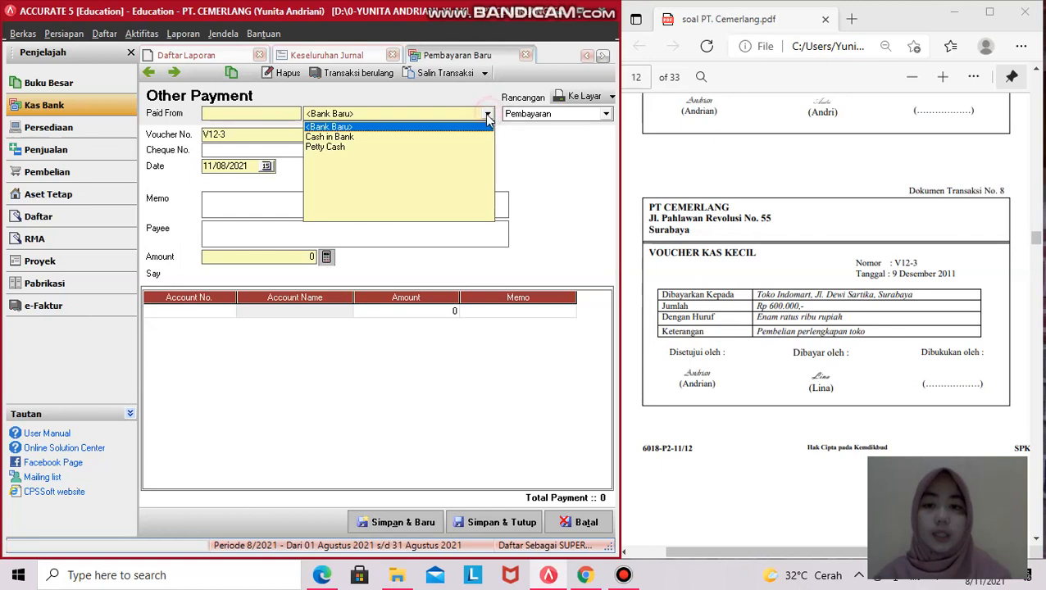
{"action": "left_click", "coordinate": [327, 149]}
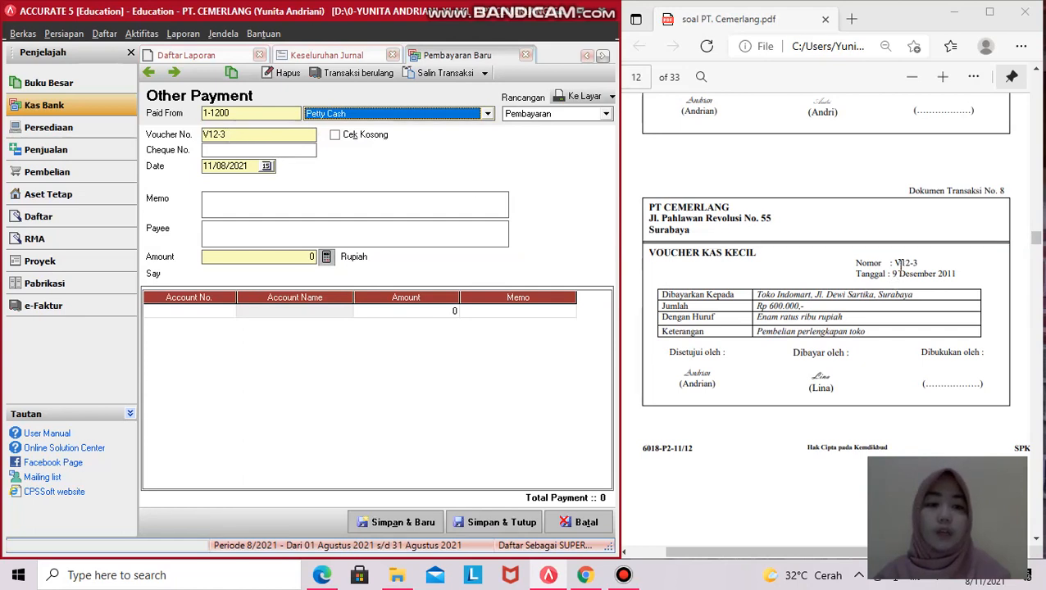
{"action": "left_click", "coordinate": [234, 136]}
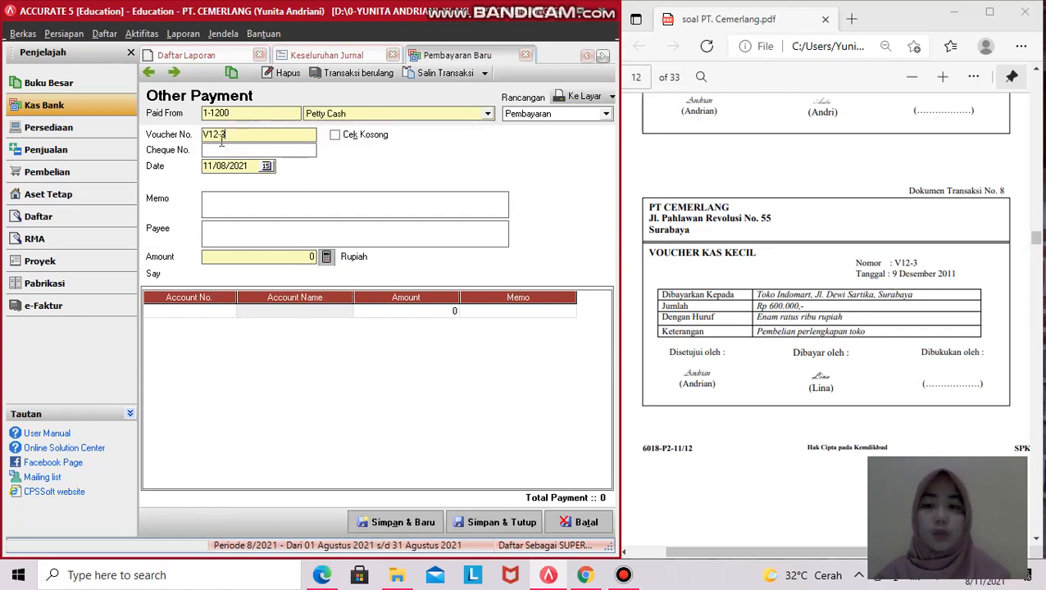
{"action": "left_click", "coordinate": [224, 151]}
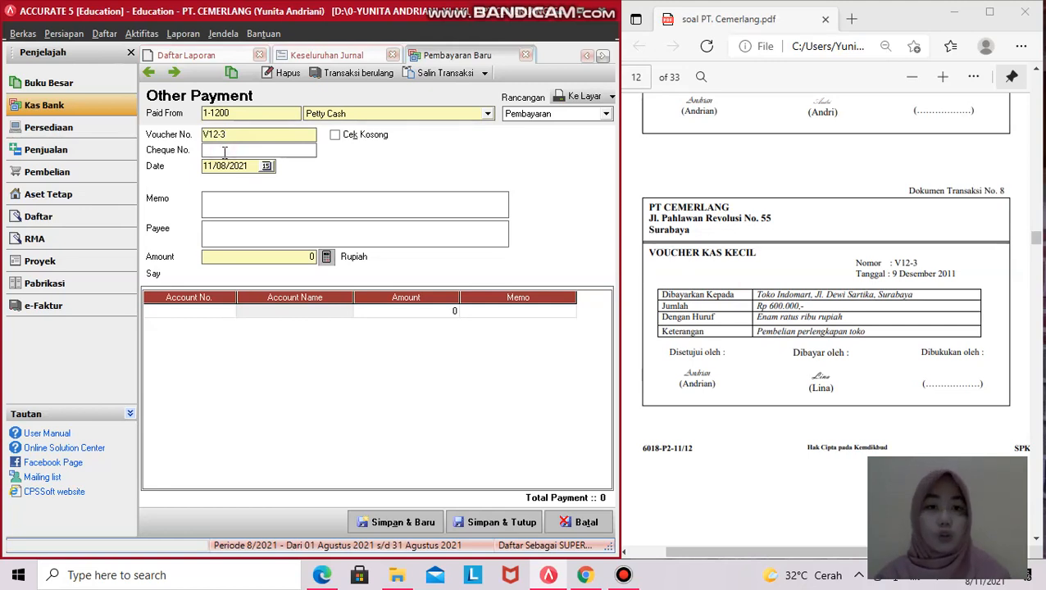
{"action": "left_click_drag", "start_coordinate": [248, 166], "coordinate": [203, 165]}
{"action": "key", "text": "BackSpace"}
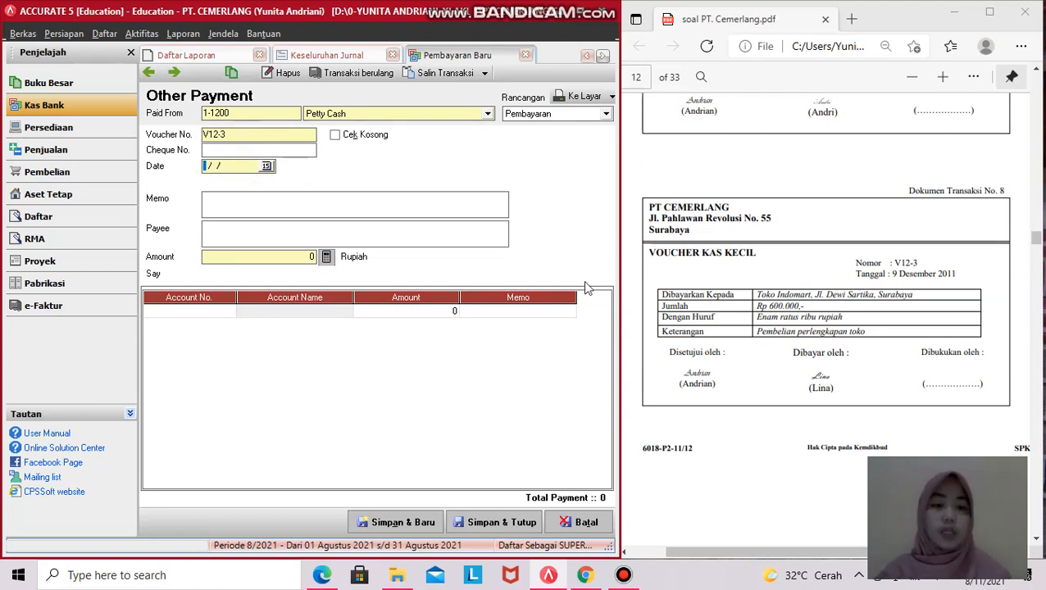
{"action": "type", "text": "9"}
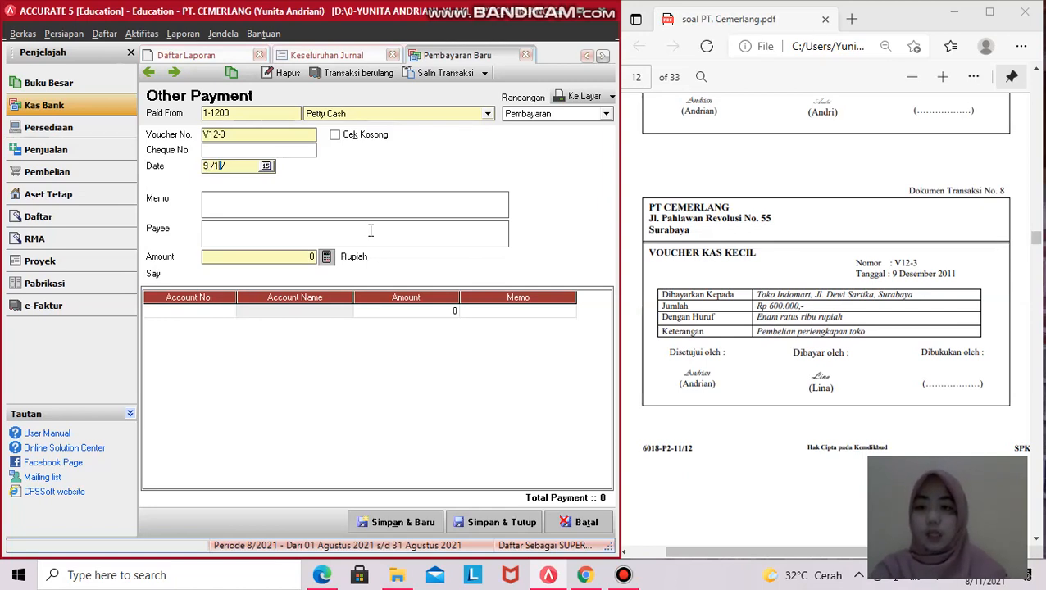
{"action": "key", "text": "BackSpace"}
{"action": "type", "text": "2/2011"}
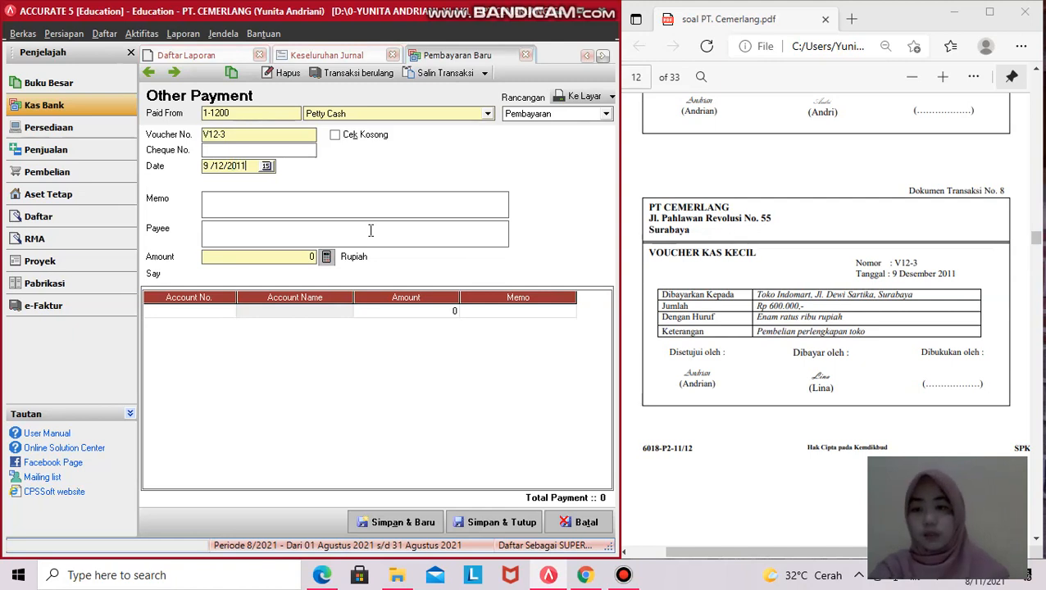
{"action": "left_click", "coordinate": [287, 199]}
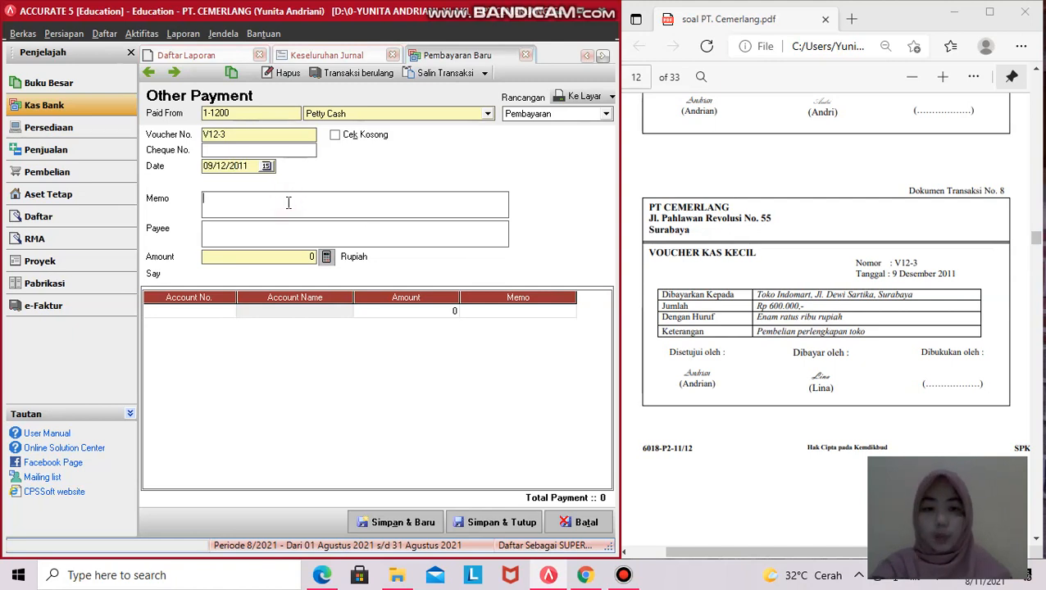
- Type the capitalised memo, correcting its first word to 'PEMBELIAN'
{"action": "key", "text": "Caps_Lock"}
{"action": "type", "text": "PEBMELINA"}
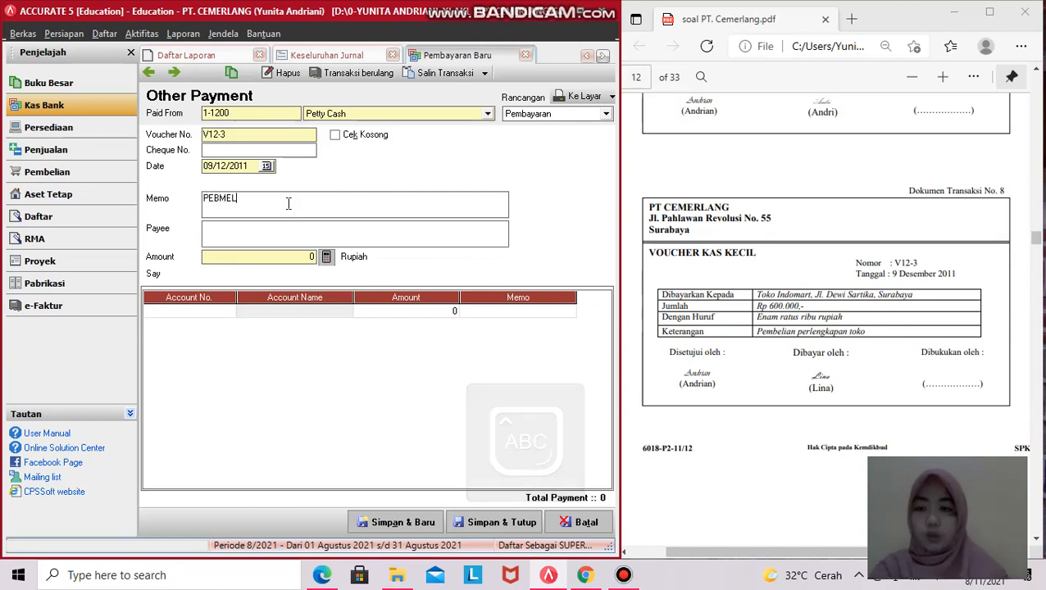
{"action": "key", "text": "BackSpace"}
{"action": "key", "text": "BackSpace"}
{"action": "key", "text": "BackSpace"}
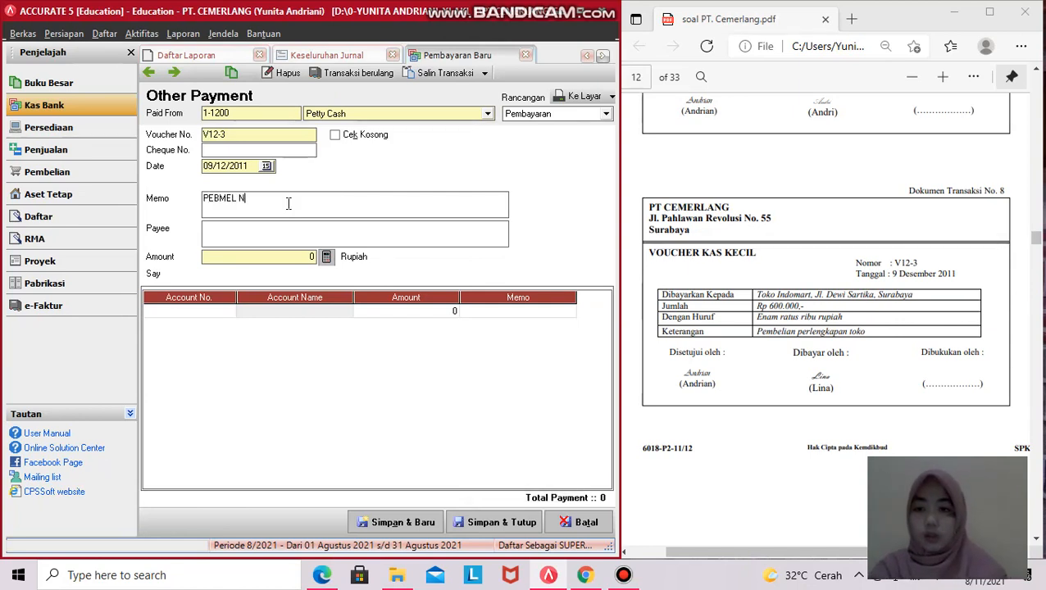
{"action": "type", "text": "IAN PERLENGKAPAN TOKO"}
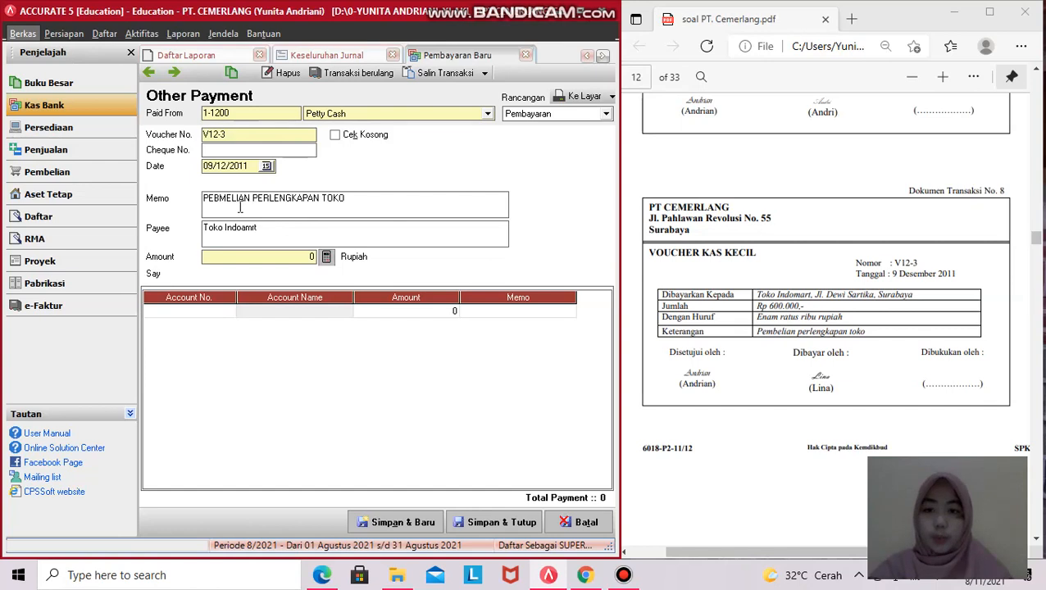
{"action": "left_click", "coordinate": [223, 198]}
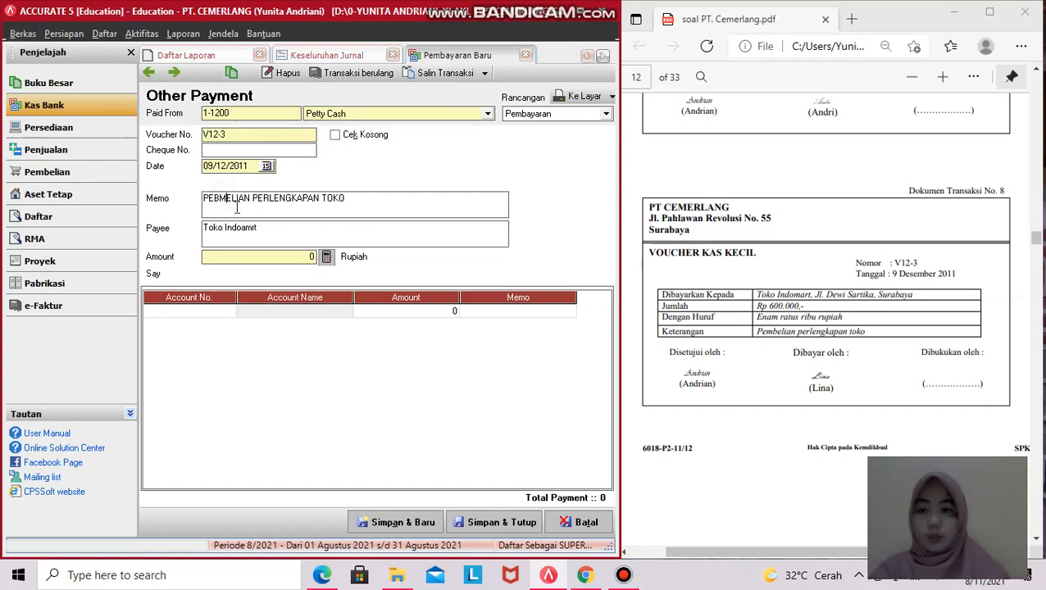
{"action": "key", "text": "BackSpace"}
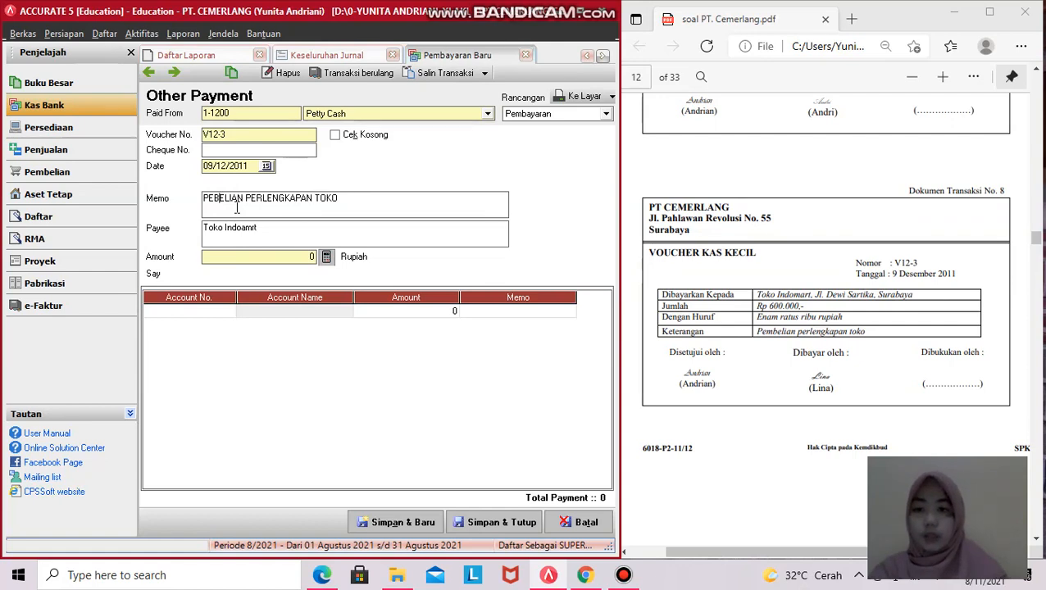
{"action": "key", "text": "Left"}
{"action": "type", "text": "m"}
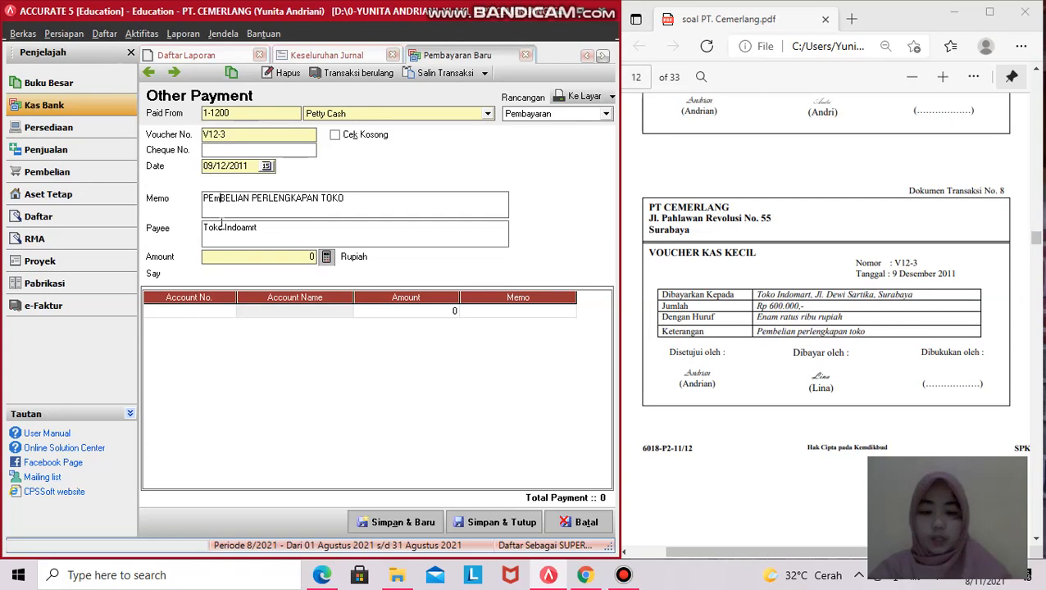
{"action": "key", "text": "BackSpace"}
{"action": "key", "text": "Caps_Lock"}
{"action": "type", "text": "M"}
{"action": "key", "text": "Caps_Lock"}
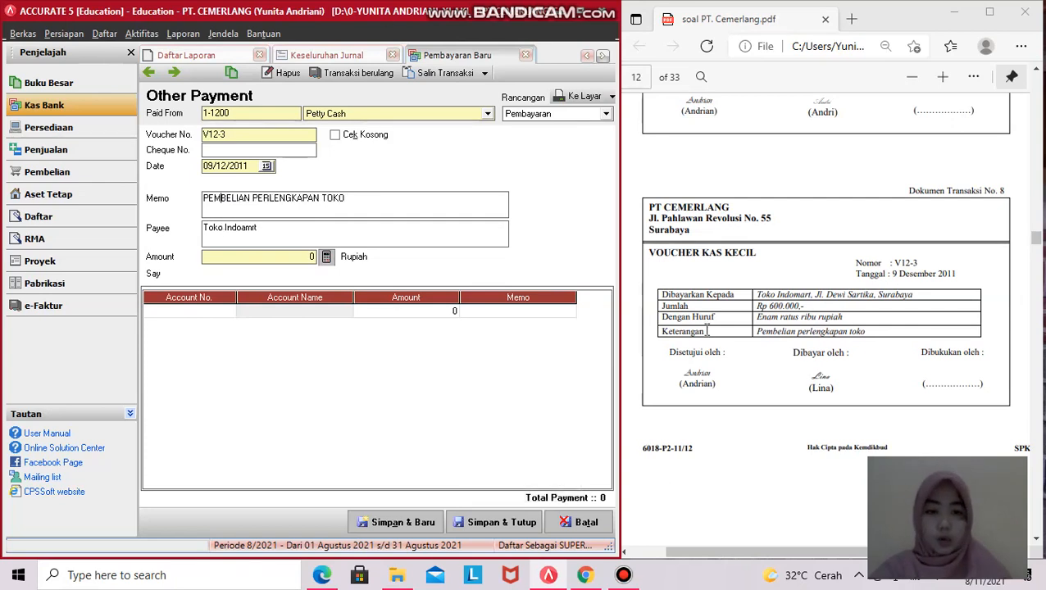
{"action": "left_click", "coordinate": [201, 310]}
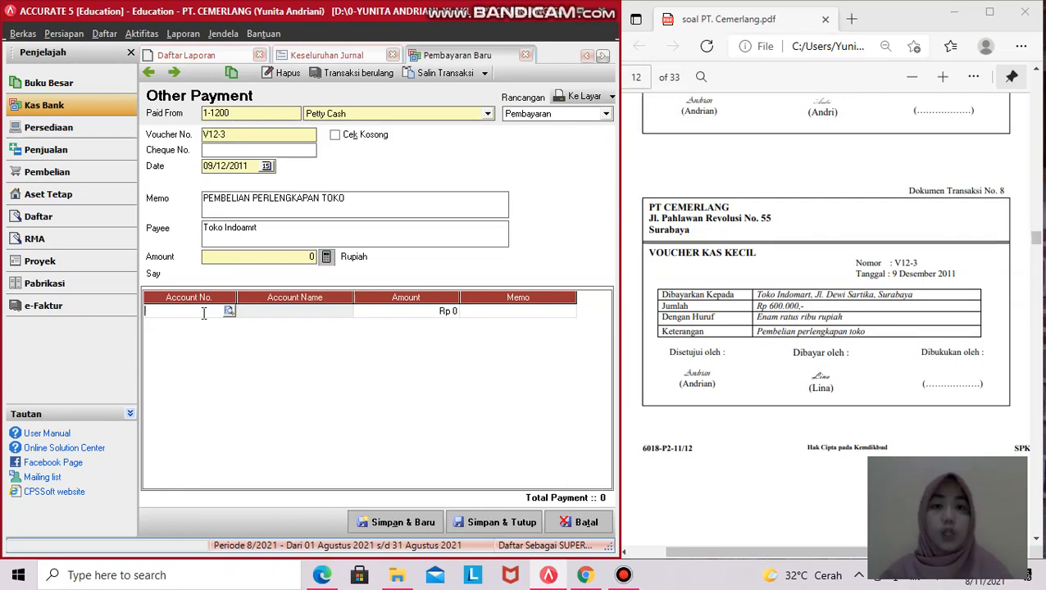
- Assign account 1-1600 Store Supplies to the first line, backing out of the new-account form and errors
{"action": "left_click", "coordinate": [225, 313]}
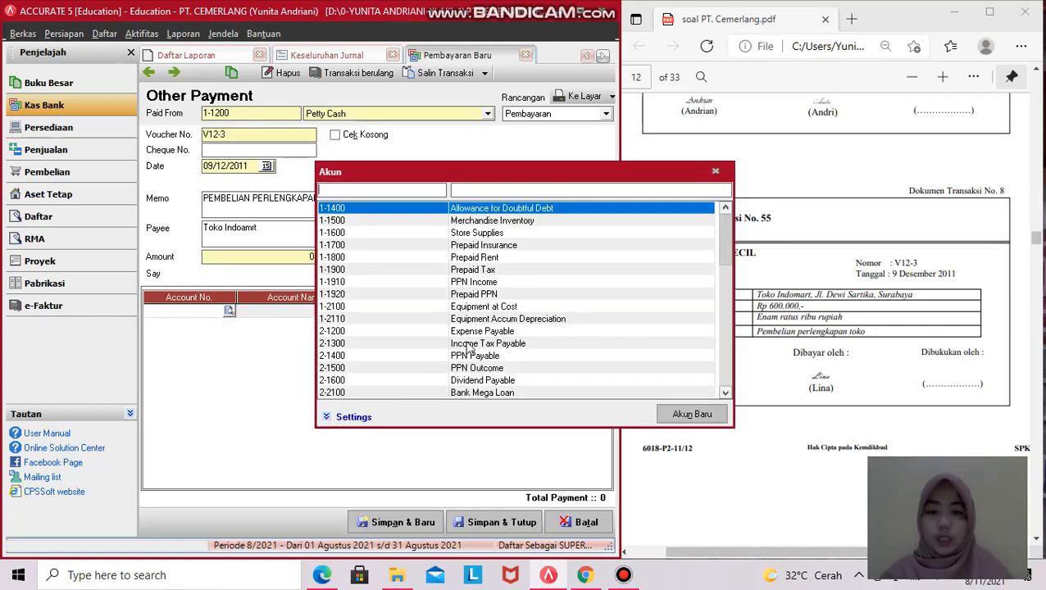
{"action": "left_click", "coordinate": [495, 233]}
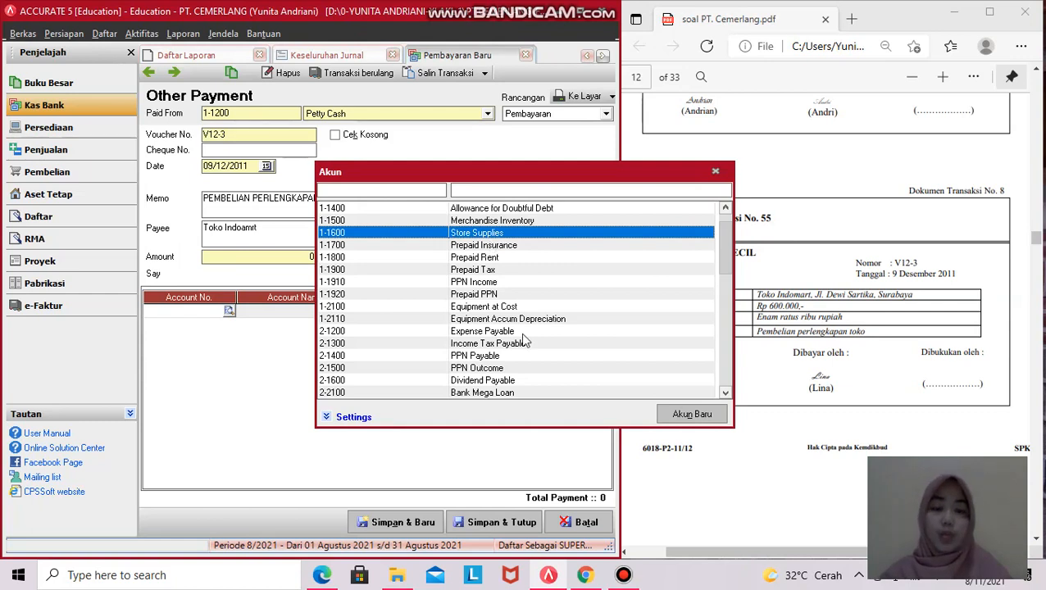
{"action": "left_click", "coordinate": [688, 417]}
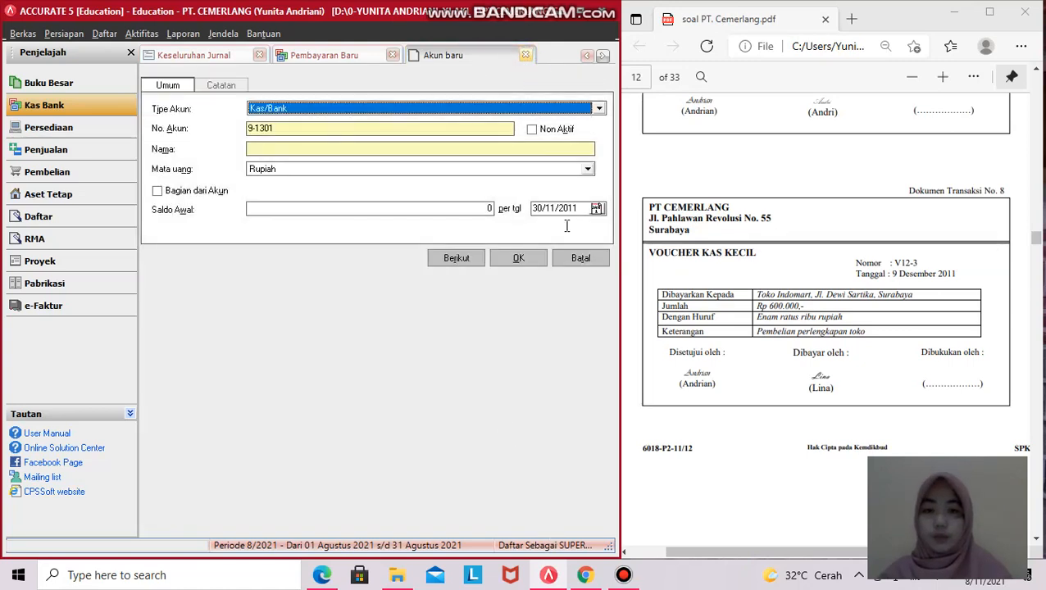
{"action": "left_click", "coordinate": [578, 259]}
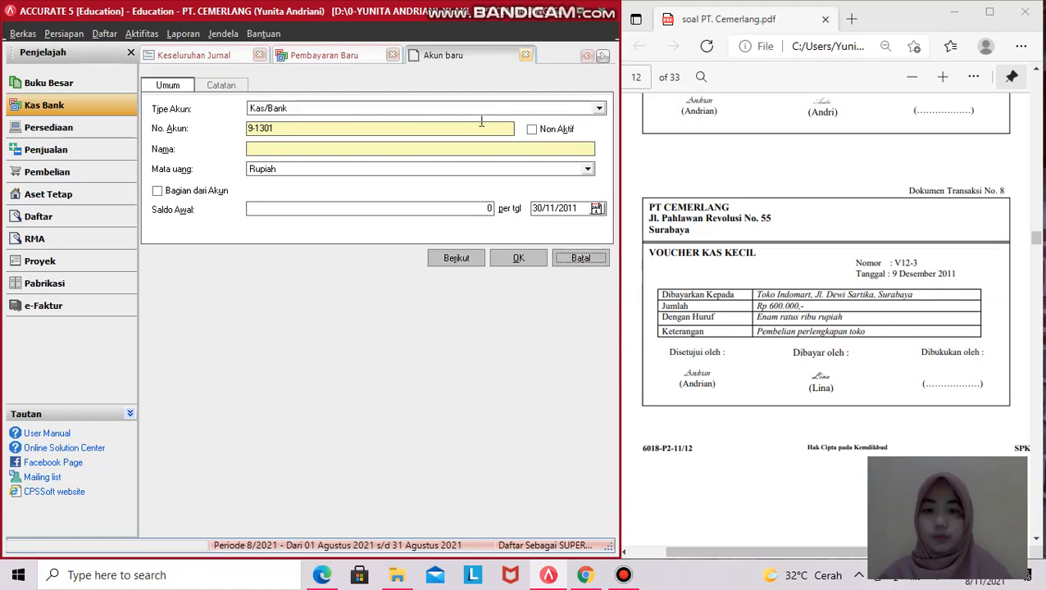
{"action": "left_click", "coordinate": [579, 257]}
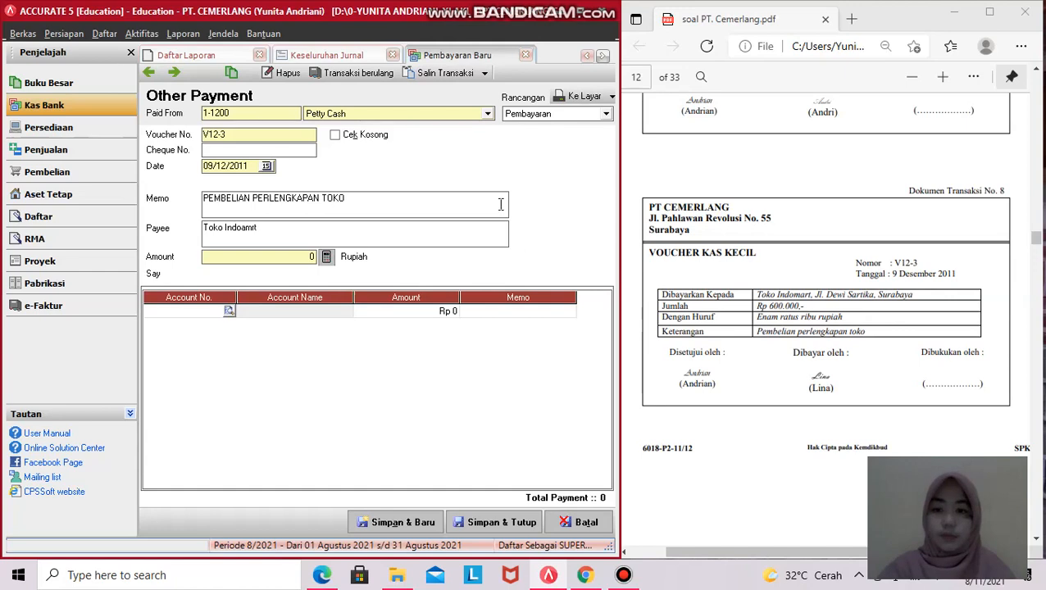
{"action": "left_click", "coordinate": [404, 300]}
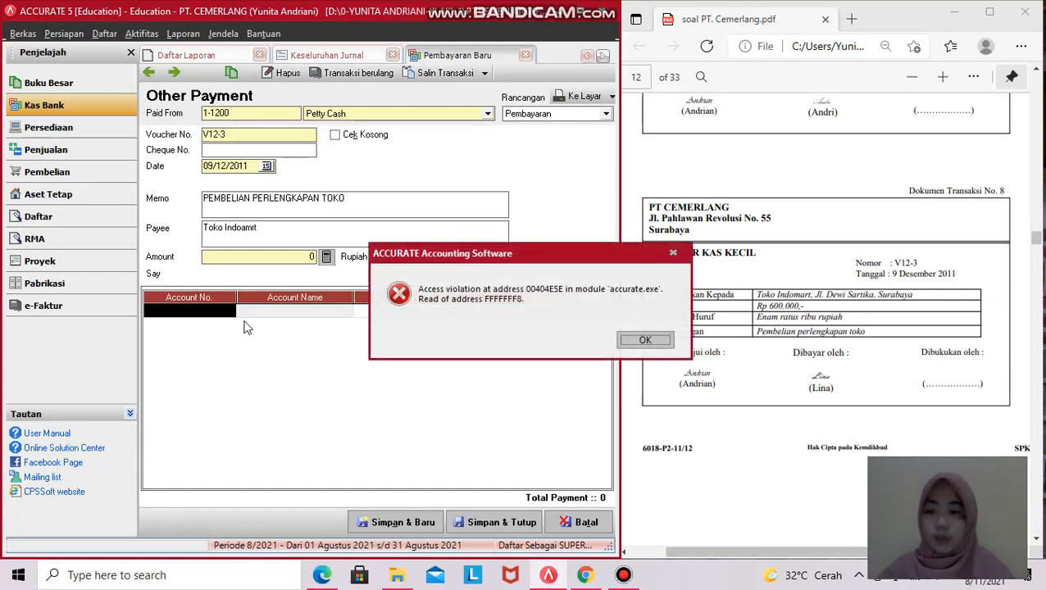
{"action": "left_click", "coordinate": [645, 339]}
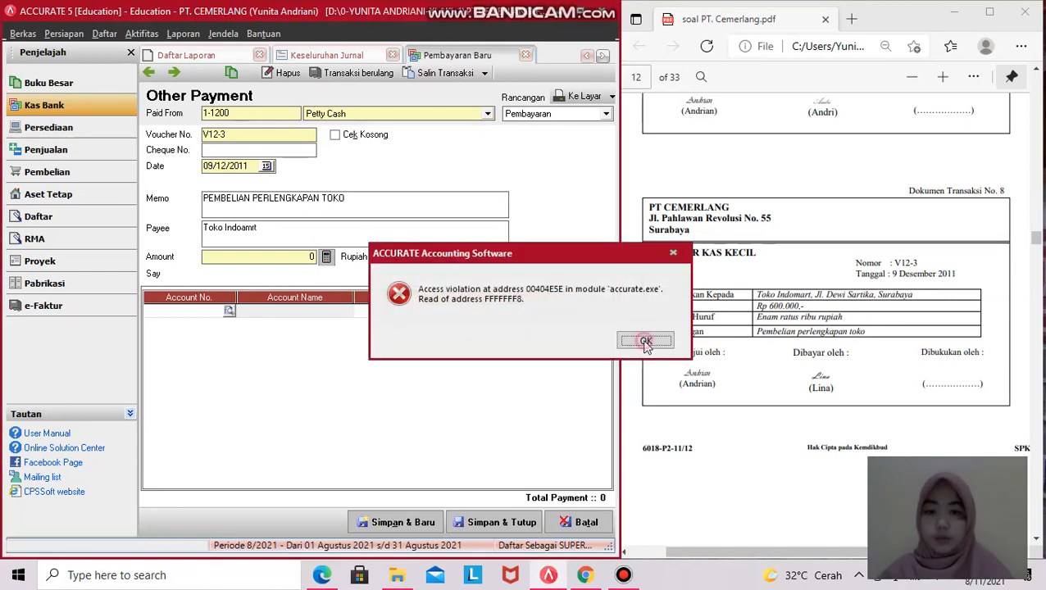
{"action": "left_click", "coordinate": [645, 339]}
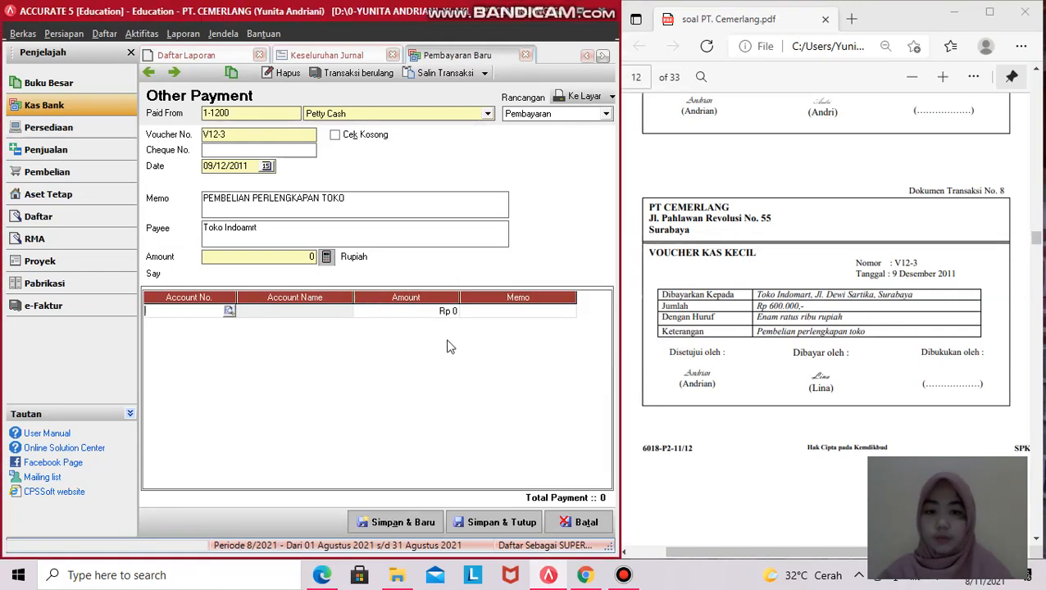
{"action": "left_click", "coordinate": [230, 312]}
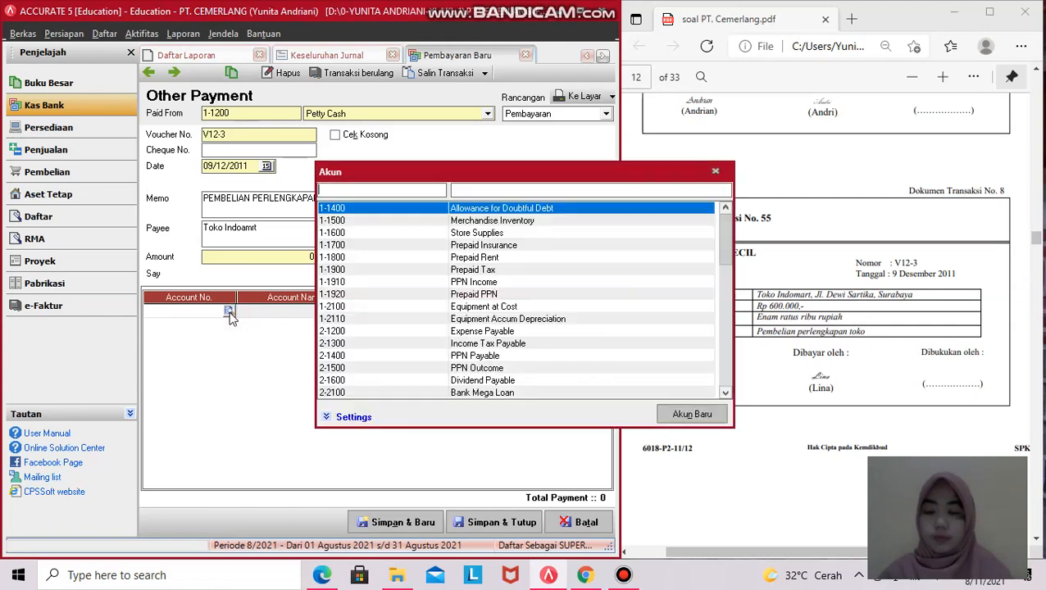
{"action": "left_click", "coordinate": [492, 233]}
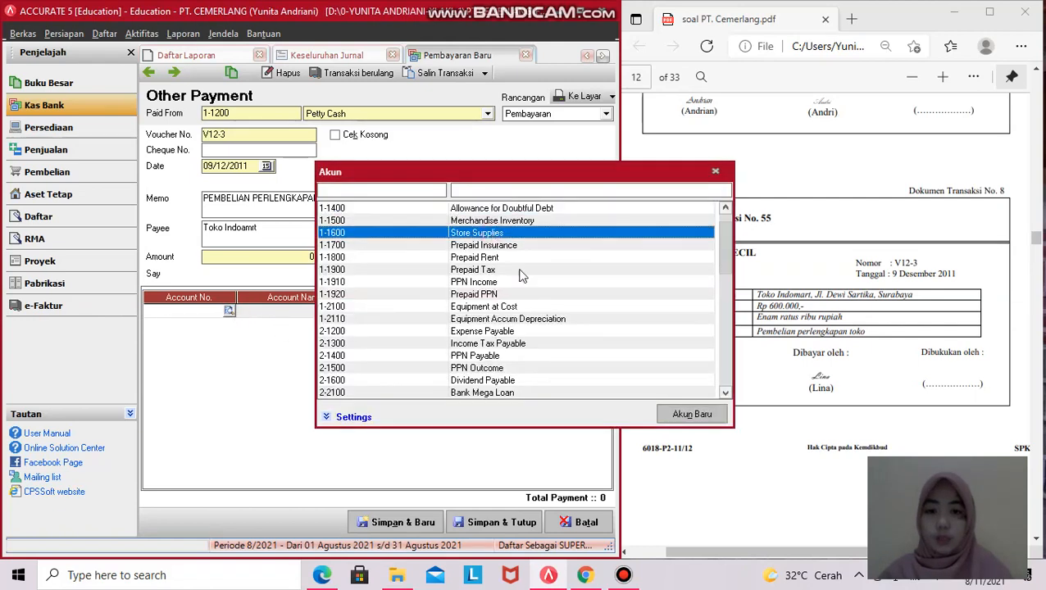
{"action": "double_click", "coordinate": [483, 234]}
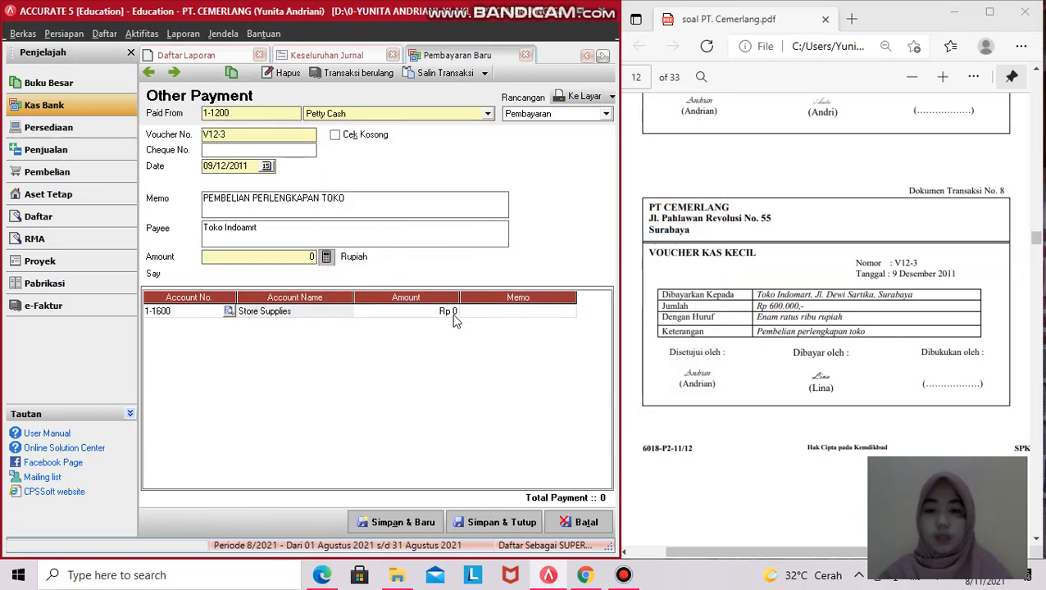
{"action": "left_click", "coordinate": [400, 312]}
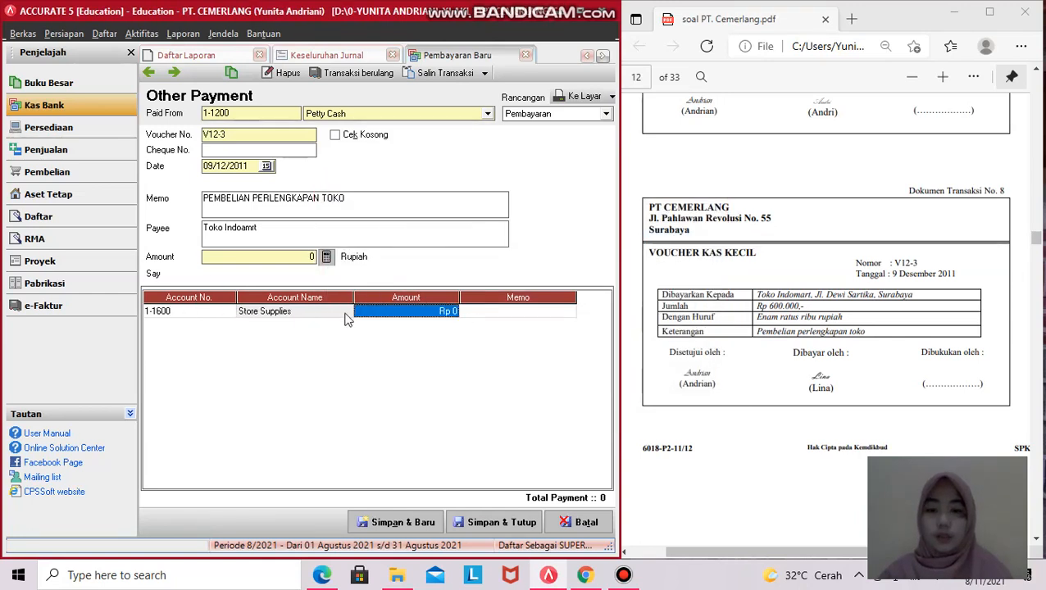
- Enter 600,000 with memo 'Pembelian perlengkapan toko' on the Store Supplies line
{"action": "left_click", "coordinate": [393, 312]}
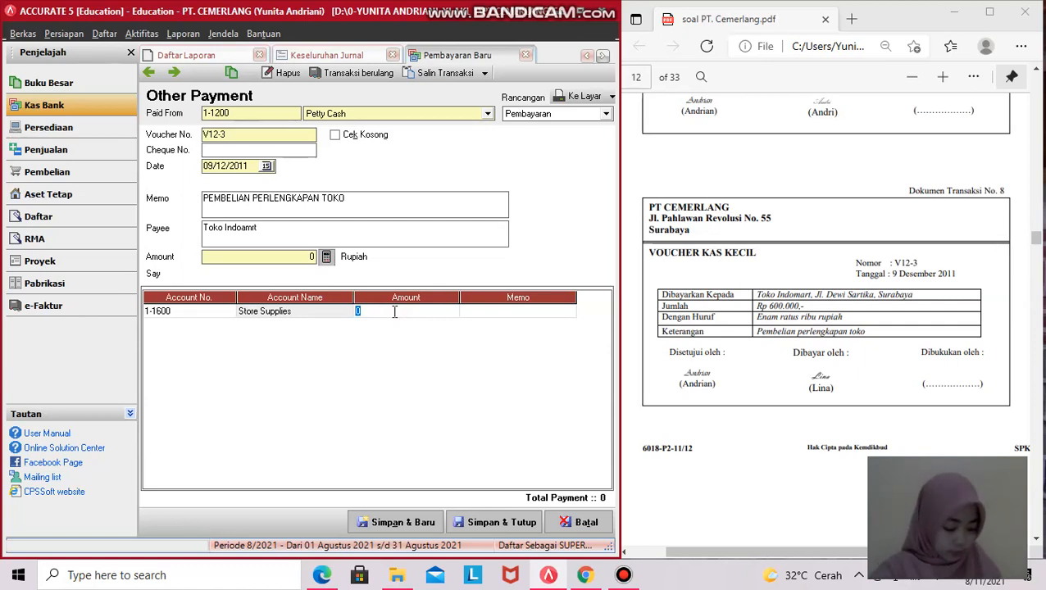
{"action": "type", "text": "600000"}
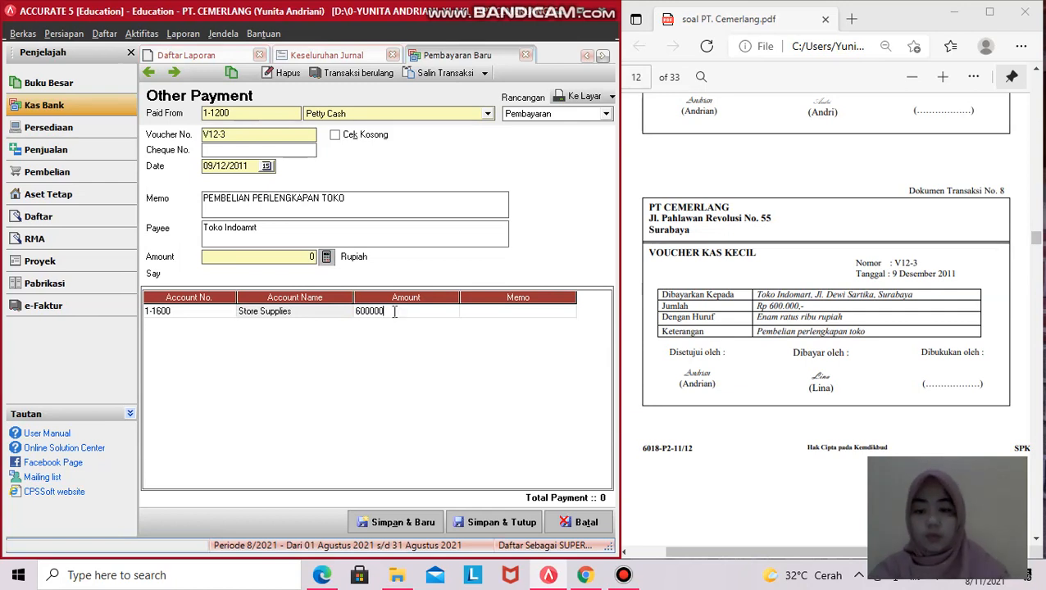
{"action": "key", "text": "Tab"}
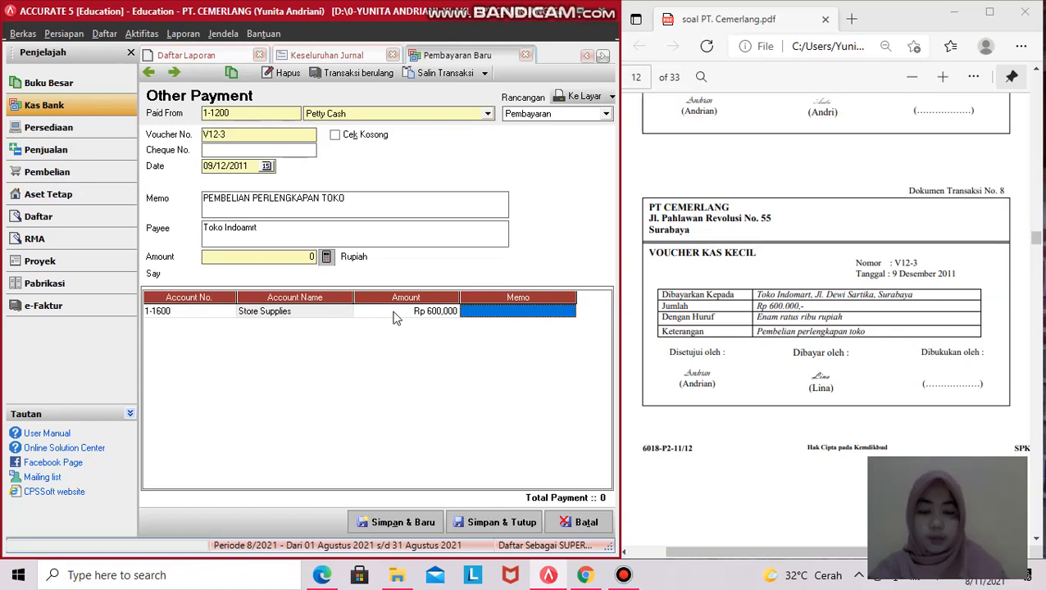
{"action": "type", "text": "eP"}
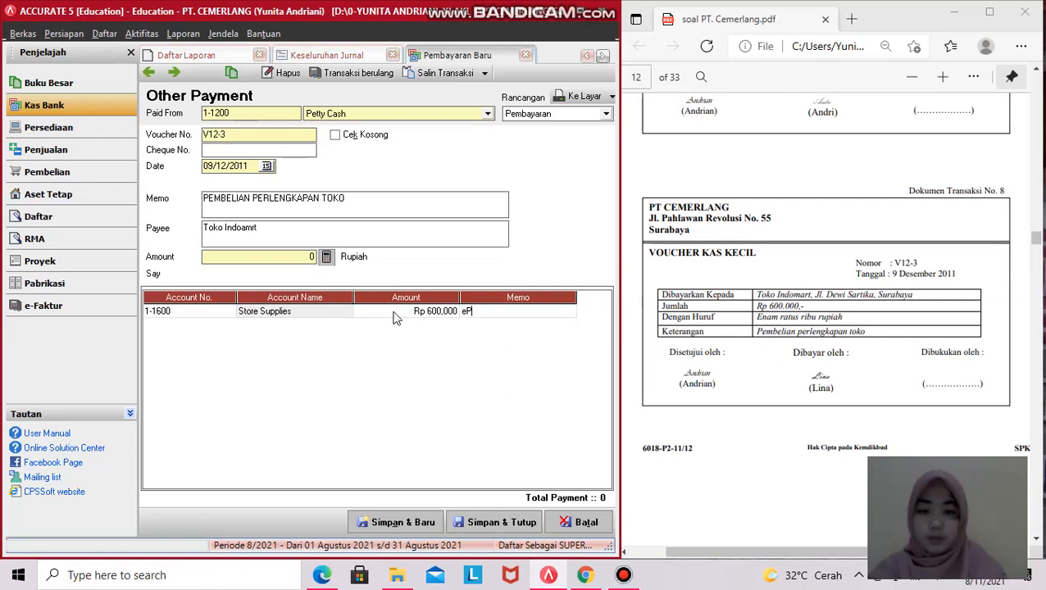
{"action": "key", "text": "BackSpace"}
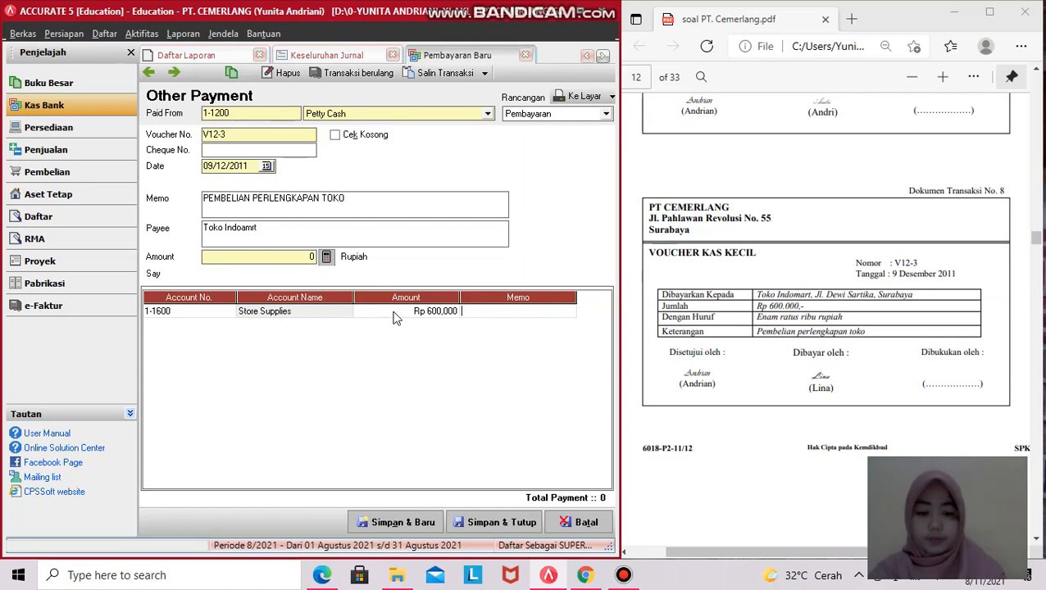
{"action": "type", "text": "Pe"}
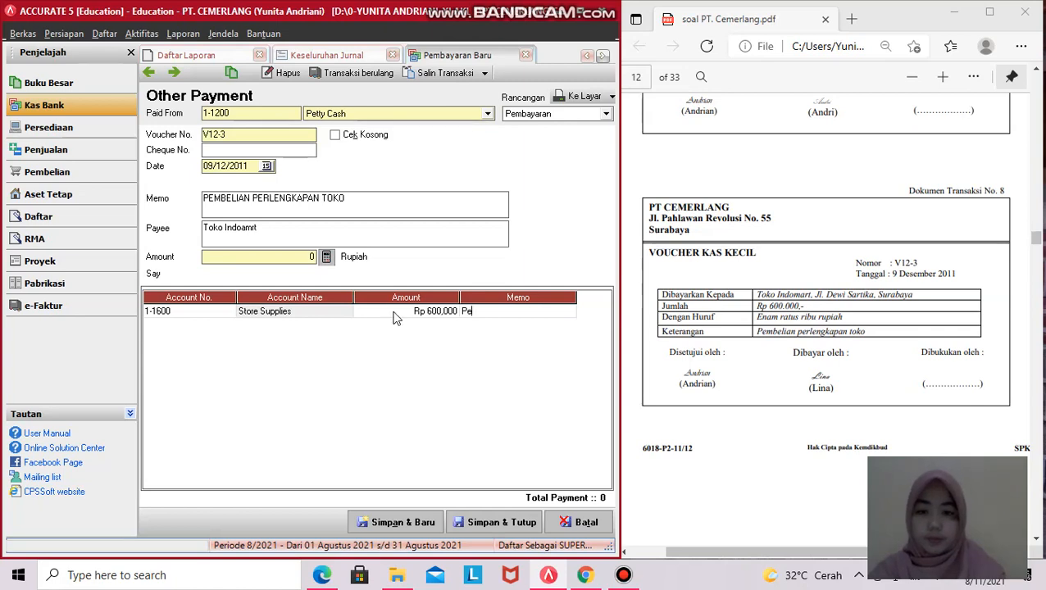
{"action": "type", "text": "mbelian perlengkapan toko"}
{"action": "key", "text": "alt"}
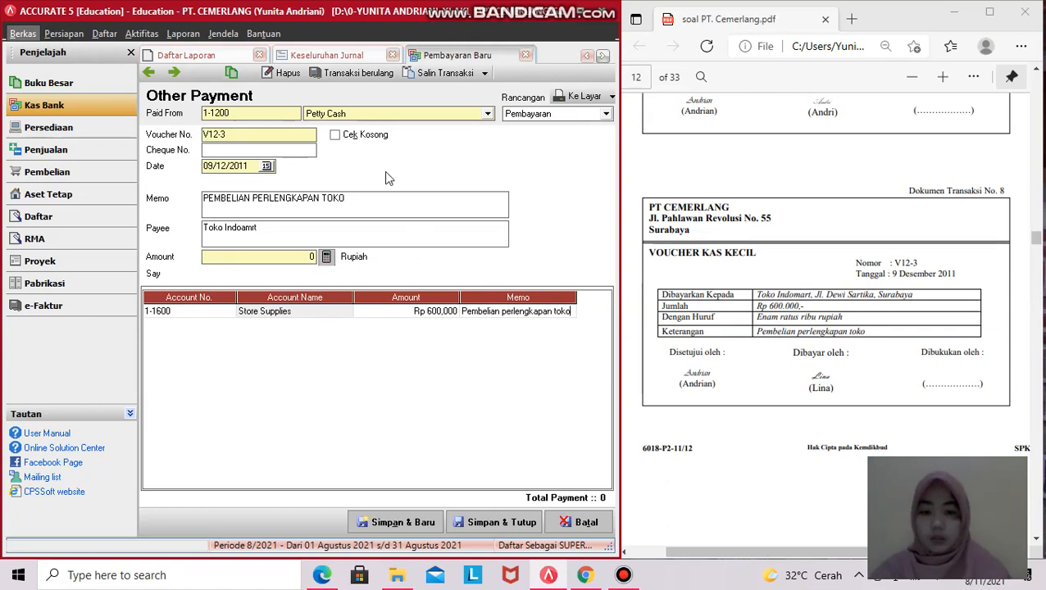
{"action": "key", "text": "Down"}
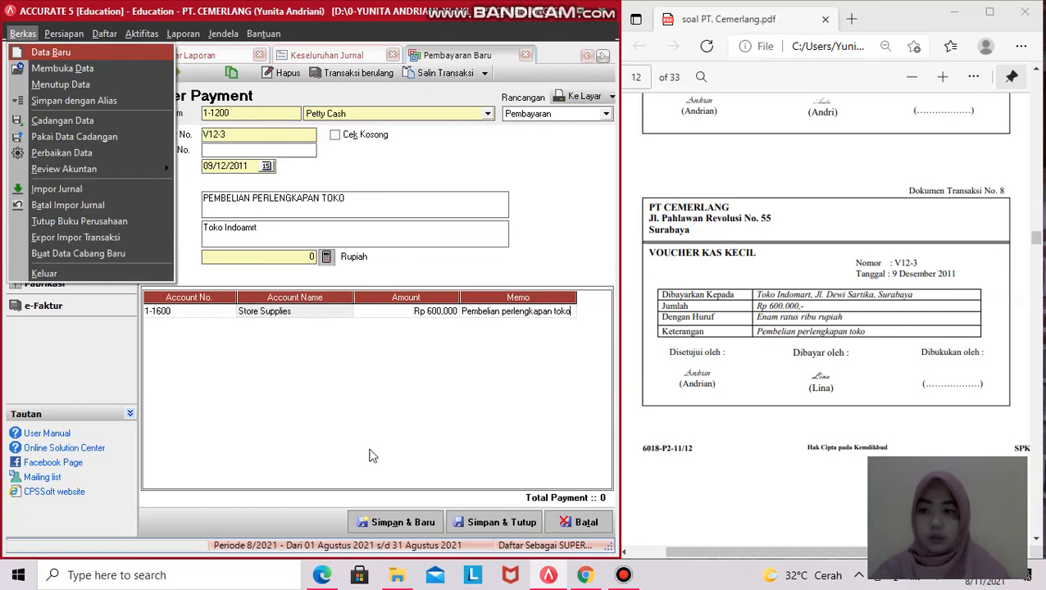
{"action": "left_click", "coordinate": [373, 454]}
{"action": "key", "text": "Tab"}
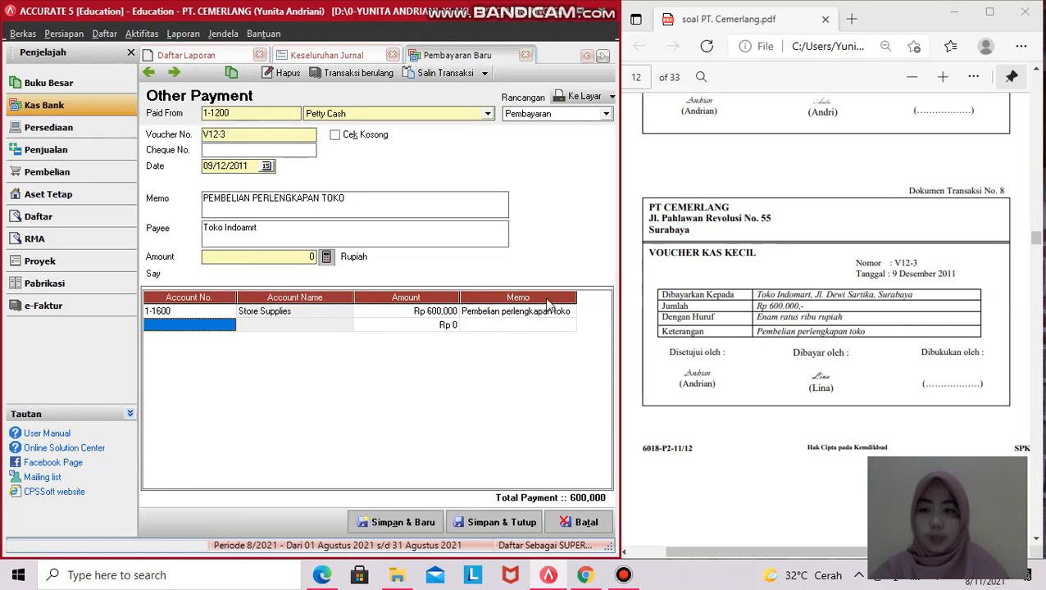
- Fill the V12-3 payment amount with 600,000 to balance it, then save and close it
{"action": "left_click", "coordinate": [504, 527]}
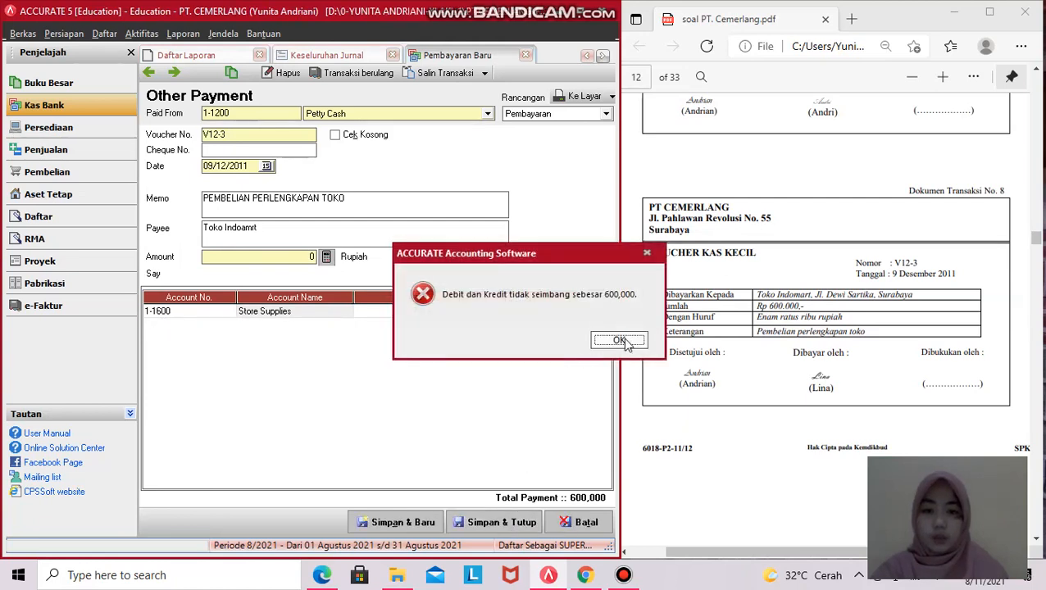
{"action": "left_click", "coordinate": [620, 341]}
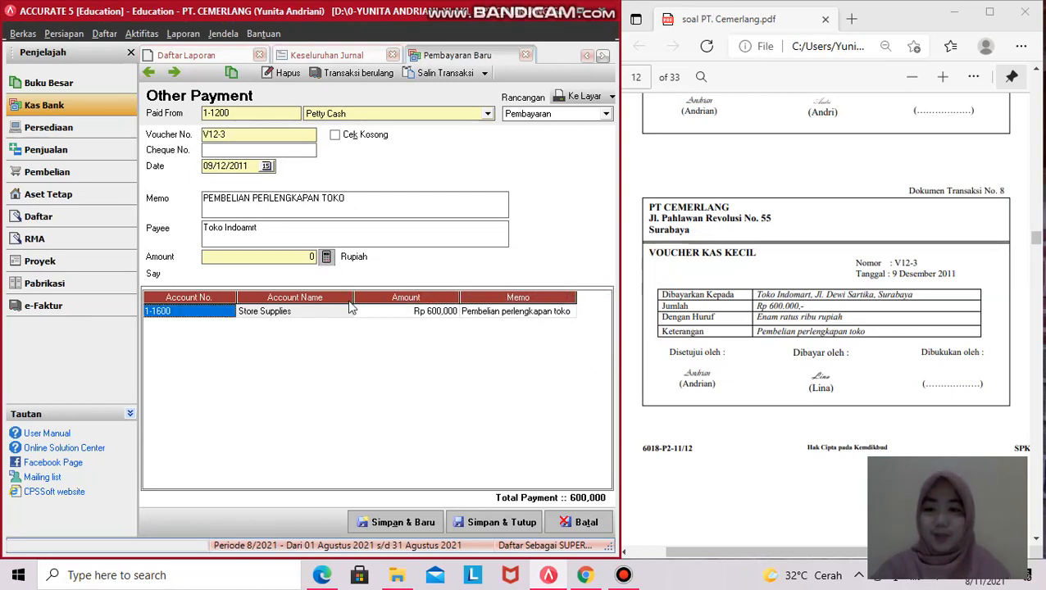
{"action": "left_click", "coordinate": [312, 259]}
{"action": "left_click", "coordinate": [327, 258]}
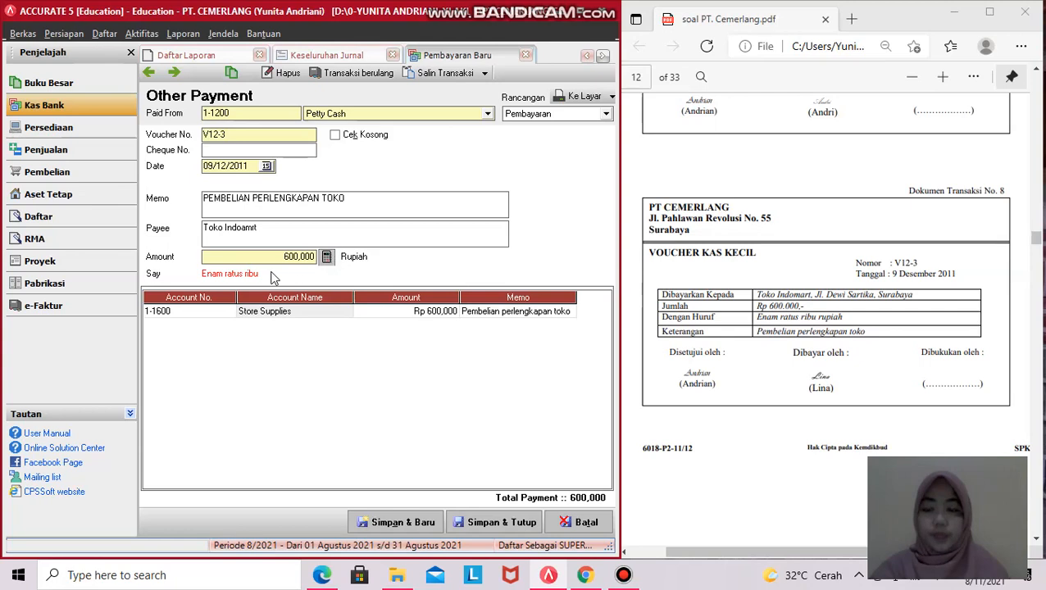
{"action": "left_click", "coordinate": [519, 519]}
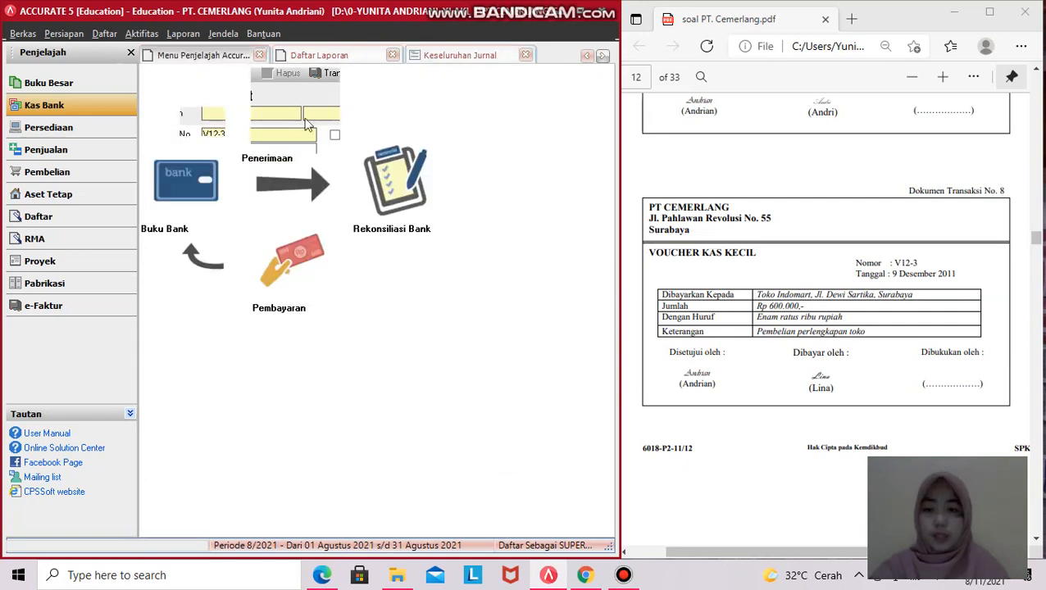
- Switch to the Keseluruhan Jurnal report and widen the ACCURATE window
{"action": "left_click", "coordinate": [446, 53]}
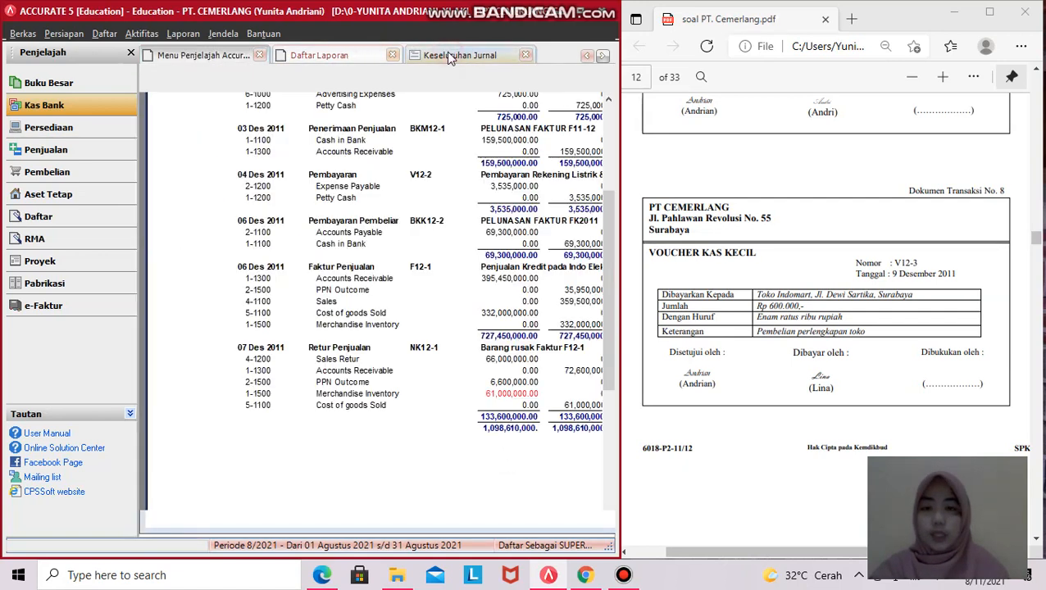
{"action": "scroll", "coordinate": [428, 182], "scroll_direction": "up", "scroll_amount": 1}
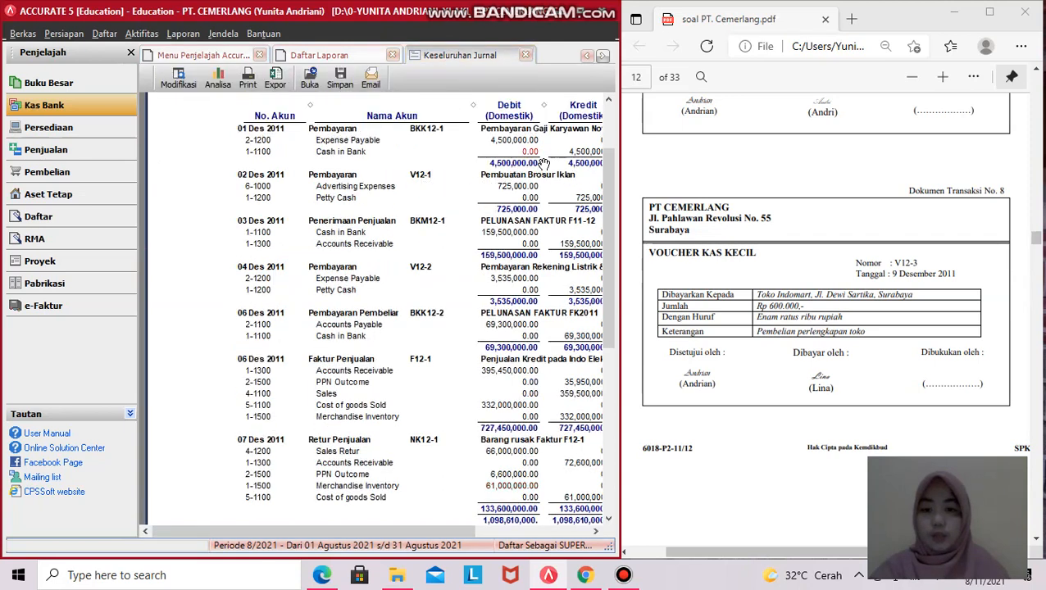
{"action": "scroll", "coordinate": [550, 153], "scroll_direction": "down", "scroll_amount": 1}
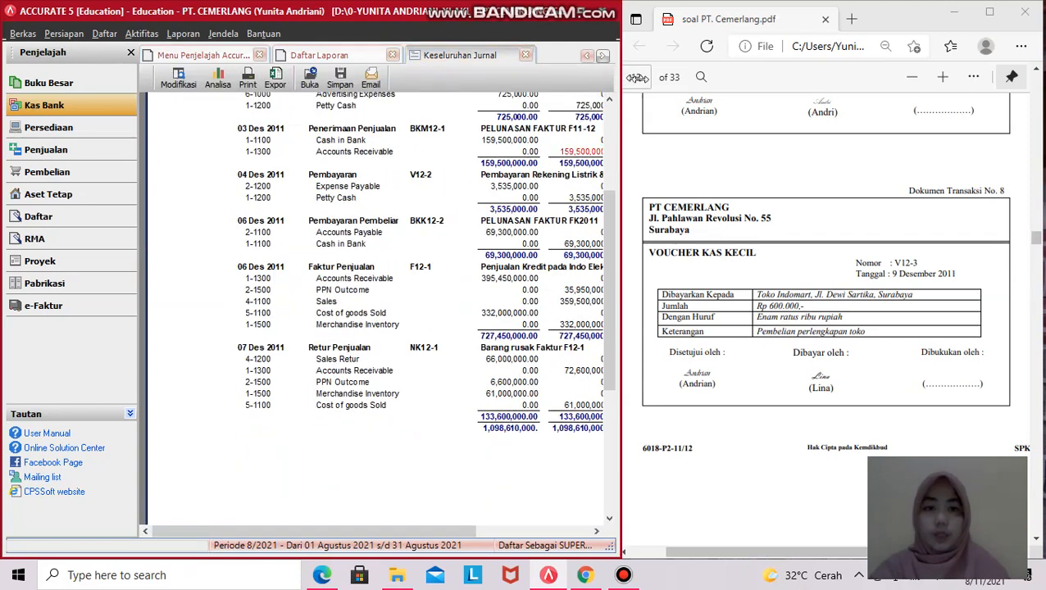
{"action": "left_click_drag", "start_coordinate": [620, 76], "coordinate": [683, 76]}
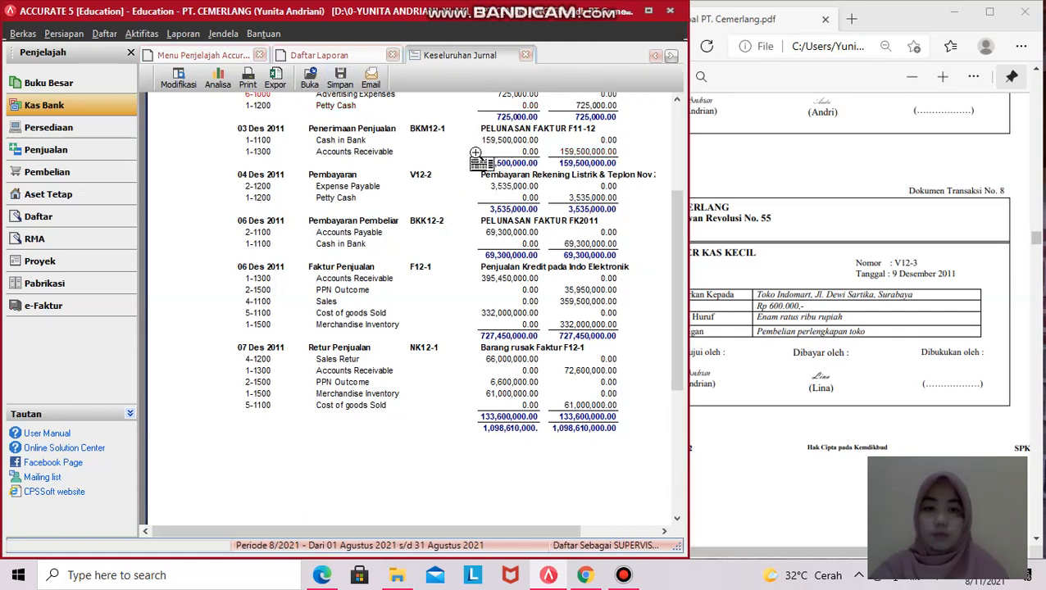
{"action": "scroll", "coordinate": [476, 153], "scroll_direction": "down", "scroll_amount": 1}
{"action": "left_click_drag", "start_coordinate": [688, 79], "coordinate": [731, 80]}
{"action": "scroll", "coordinate": [446, 112], "scroll_direction": "up", "scroll_amount": 5}
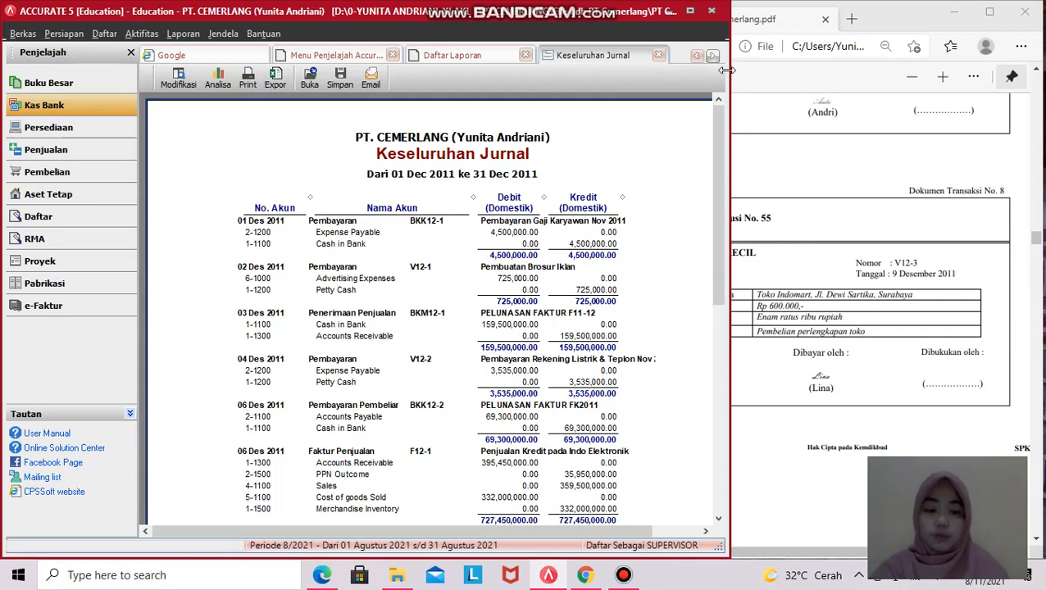
{"action": "left_click_drag", "start_coordinate": [726, 71], "coordinate": [798, 70]}
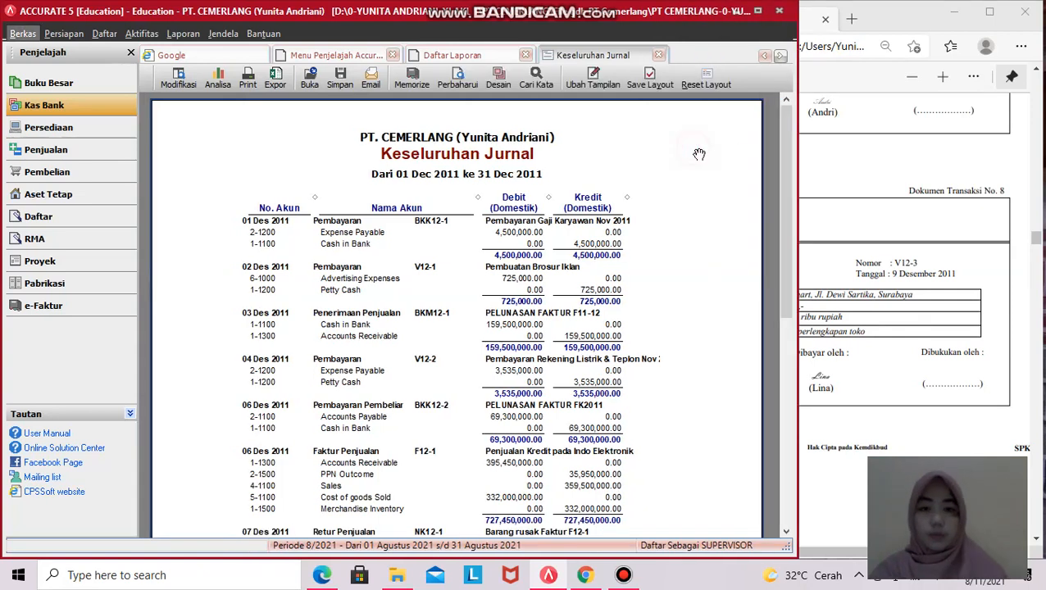
- Refresh the report and check the 09 Des 2011 V12-3 entry against the PDF
{"action": "left_click", "coordinate": [460, 82]}
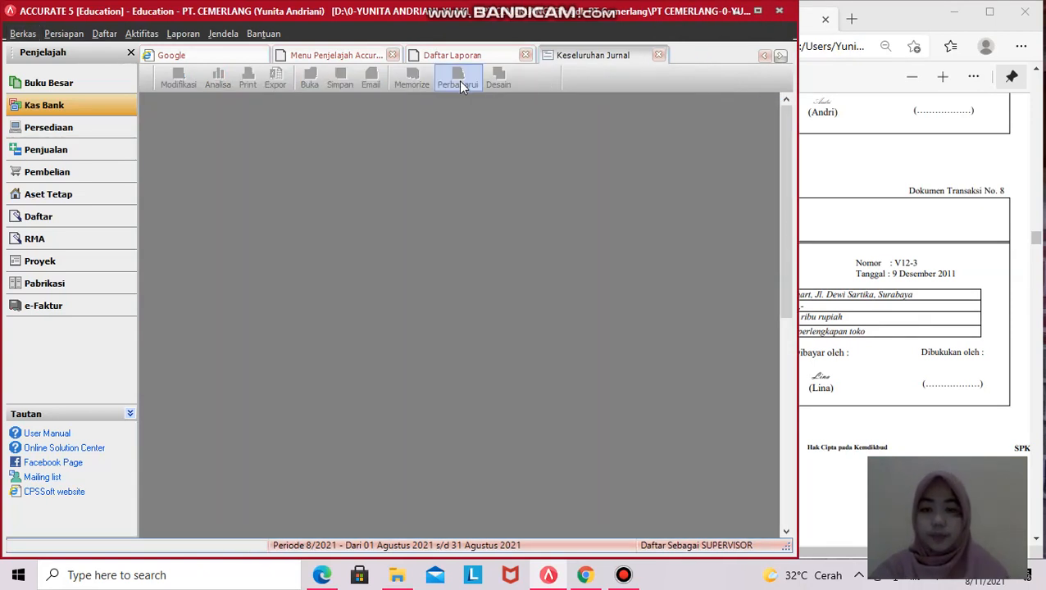
{"action": "scroll", "coordinate": [480, 216], "scroll_direction": "down", "scroll_amount": 5}
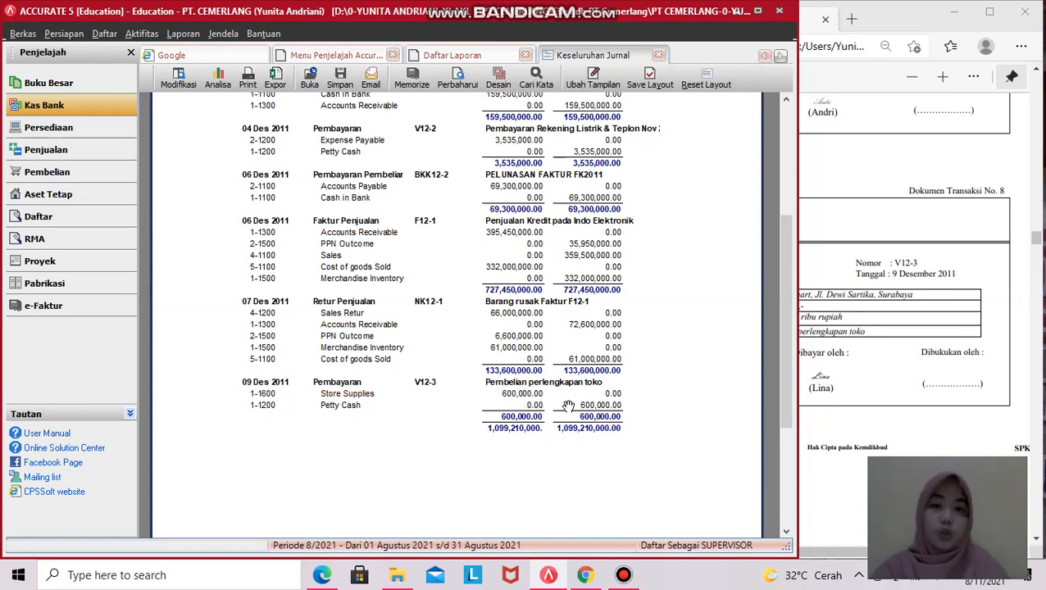
{"action": "scroll", "coordinate": [567, 406], "scroll_direction": "up", "scroll_amount": 3}
{"action": "scroll", "coordinate": [567, 406], "scroll_direction": "up", "scroll_amount": 2}
{"action": "scroll", "coordinate": [574, 408], "scroll_direction": "down", "scroll_amount": 2}
{"action": "left_click_drag", "start_coordinate": [798, 309], "coordinate": [631, 325]}
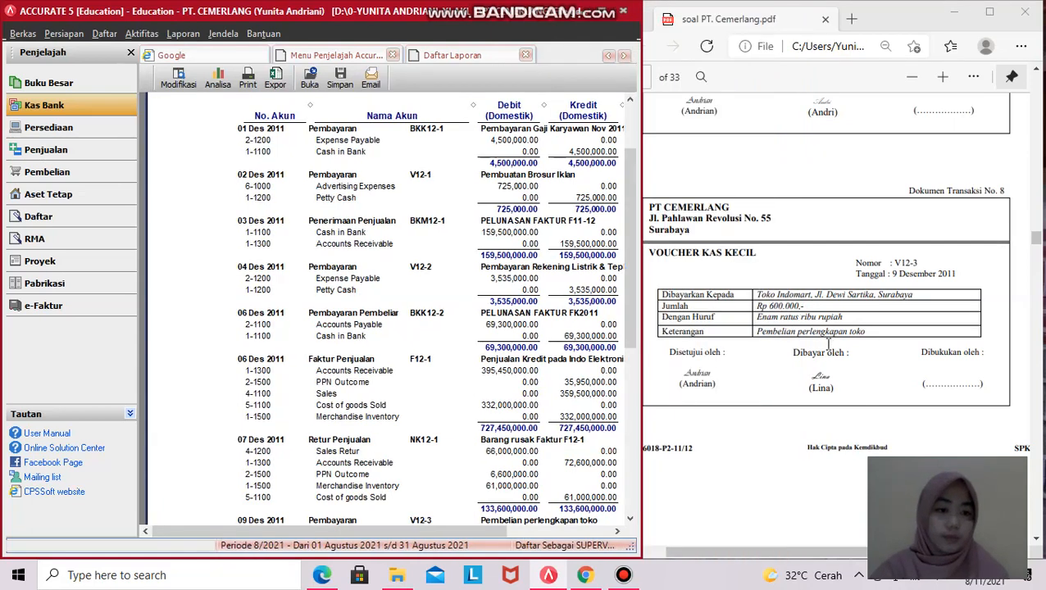
{"action": "scroll", "coordinate": [828, 344], "scroll_direction": "down", "scroll_amount": 5}
{"action": "scroll", "coordinate": [830, 344], "scroll_direction": "down", "scroll_amount": 1}
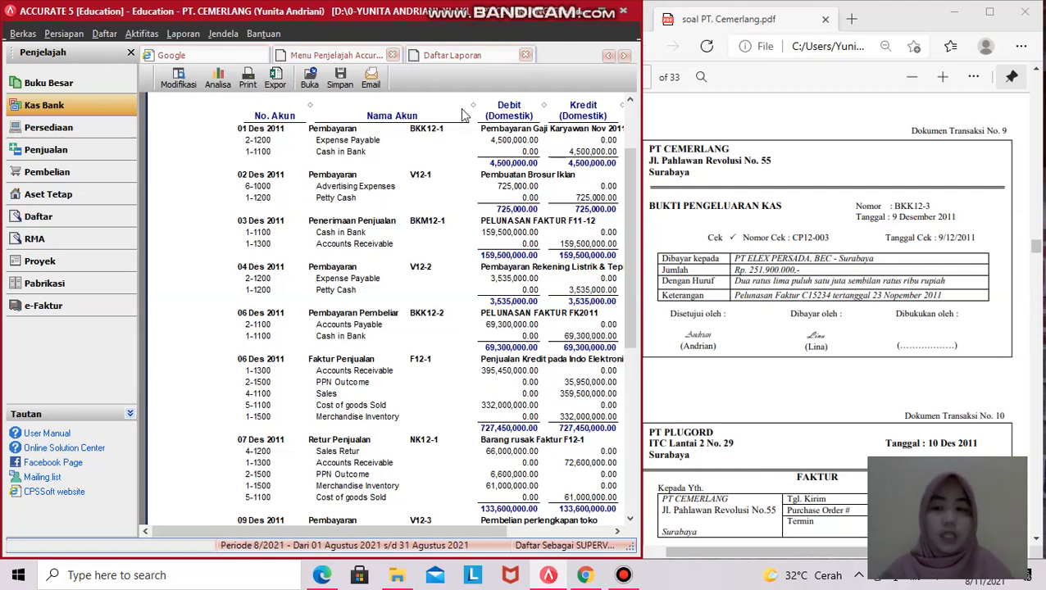
- Start a new purchase payment to vendor PT. ELEX PERSADA
{"action": "left_click", "coordinate": [74, 175]}
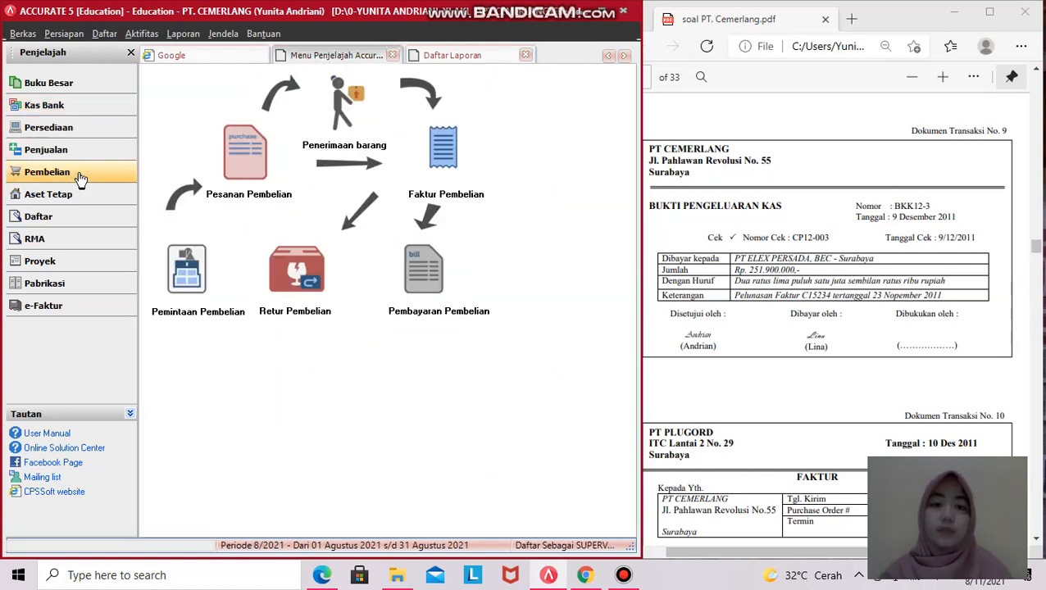
{"action": "left_click", "coordinate": [425, 269]}
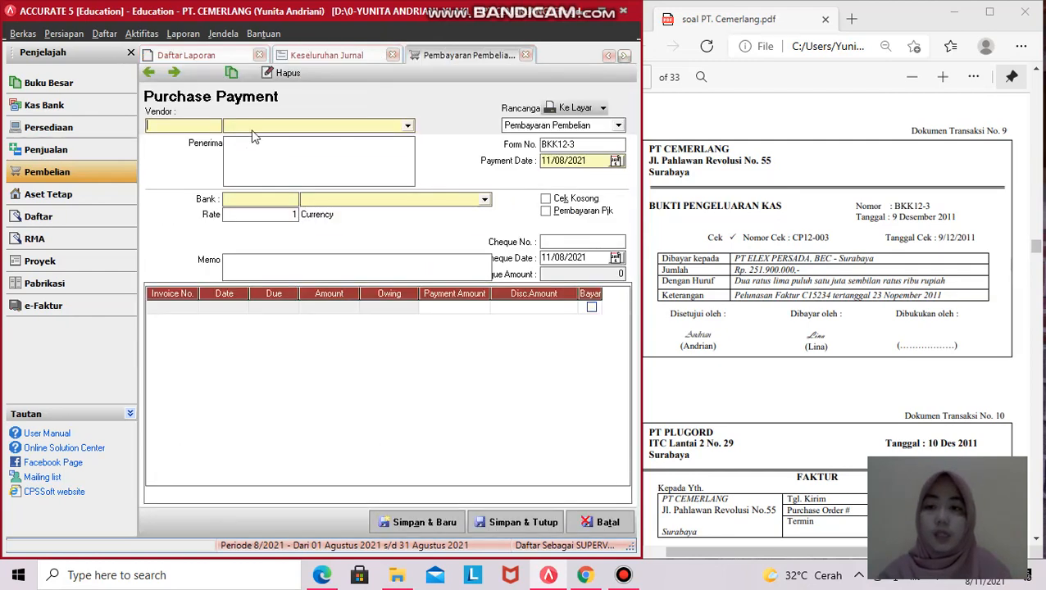
{"action": "left_click", "coordinate": [408, 126]}
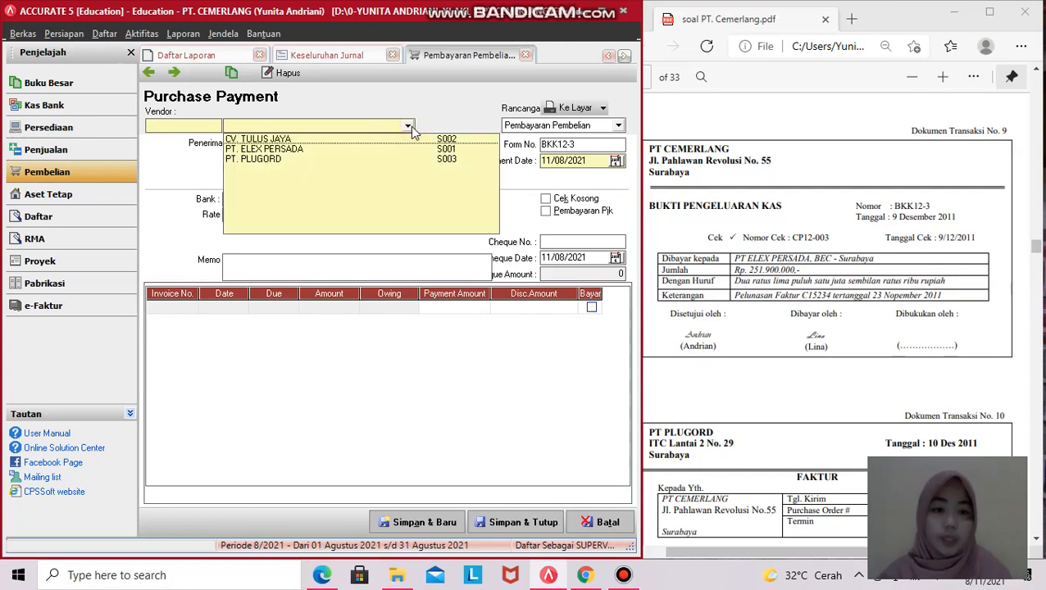
{"action": "left_click", "coordinate": [275, 150]}
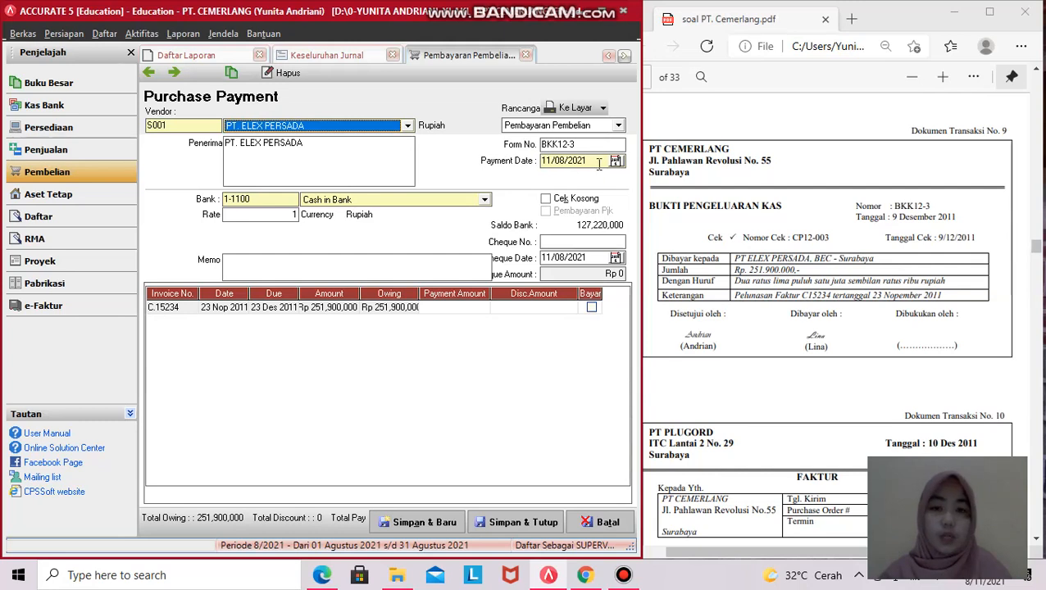
- Set the payment date to 09/12/2011 and the cheque number to CP12-003
{"action": "left_click", "coordinate": [574, 160]}
{"action": "key", "text": "BackSpace"}
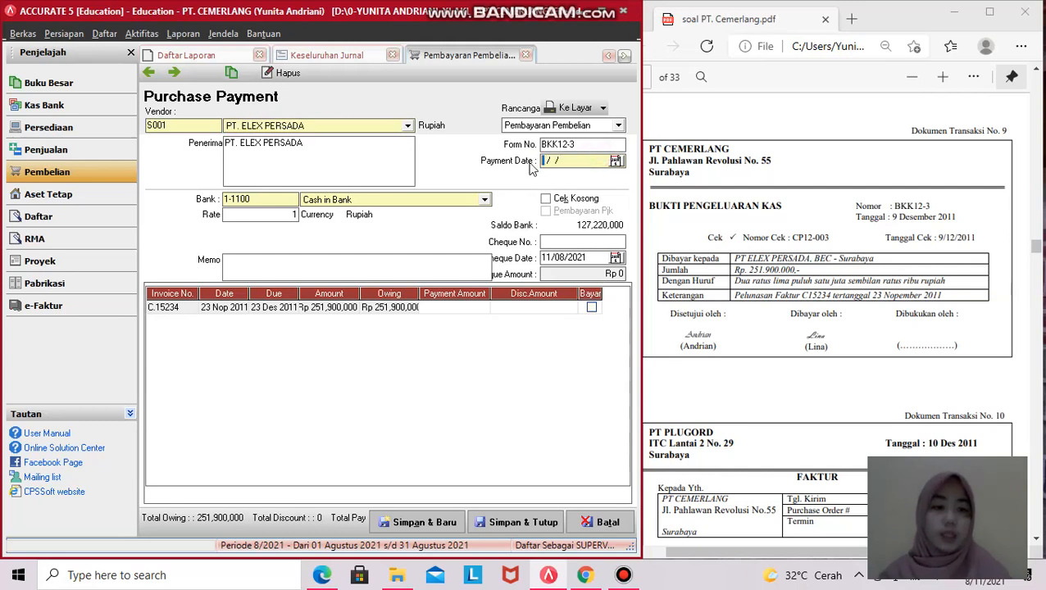
{"action": "type", "text": "912"}
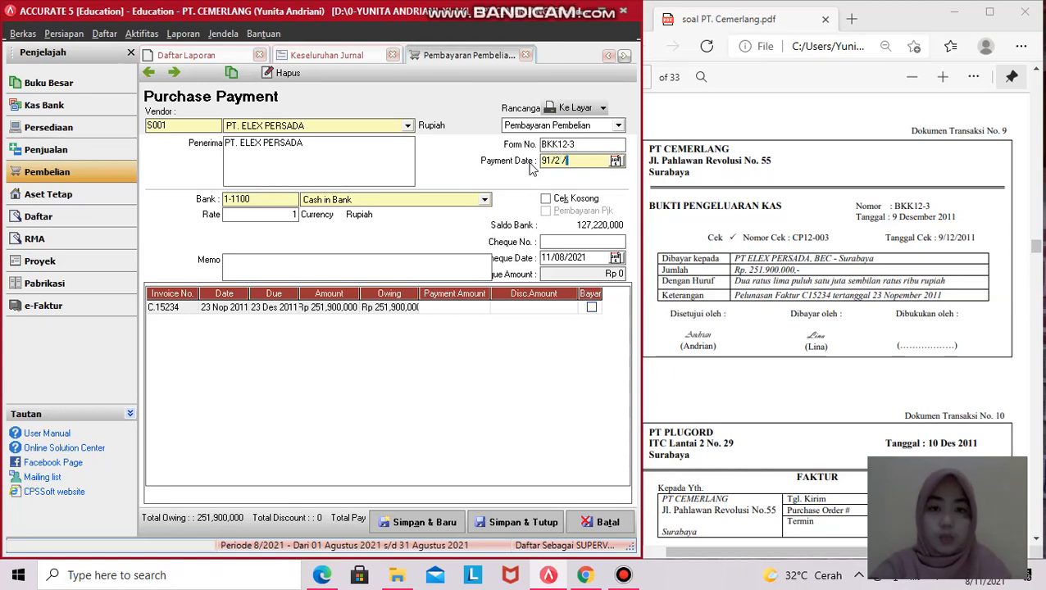
{"action": "key", "text": "Left"}
{"action": "key", "text": "Left"}
{"action": "type", "text": "2011"}
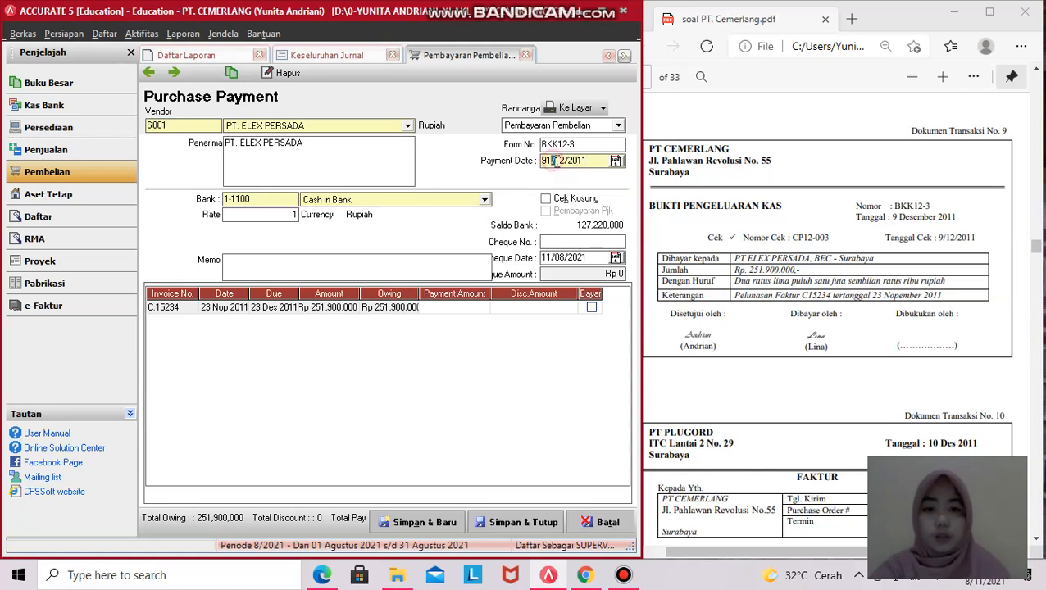
{"action": "key", "text": "BackSpace"}
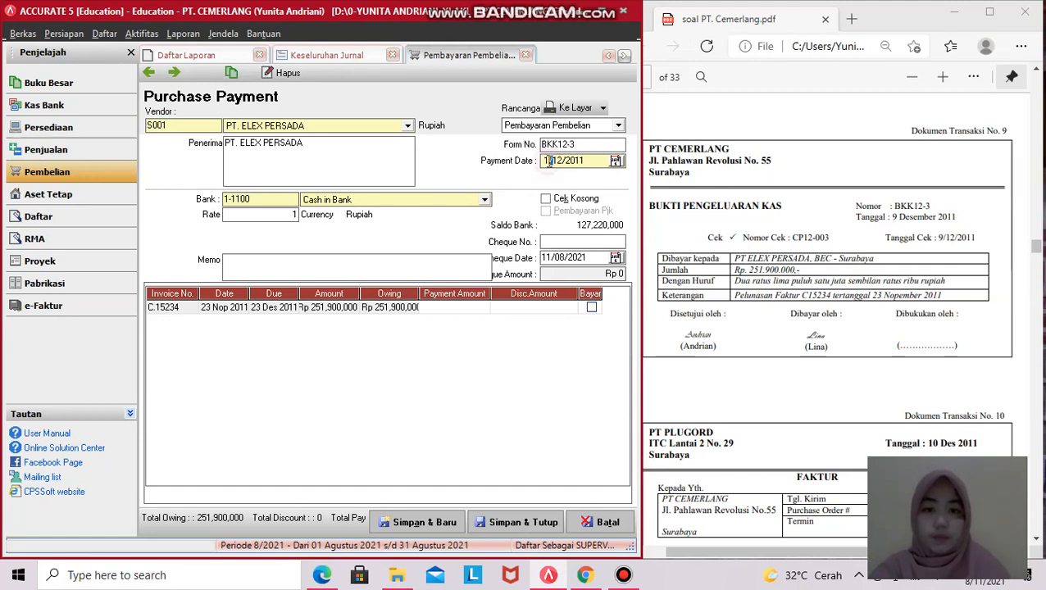
{"action": "type", "text": "9"}
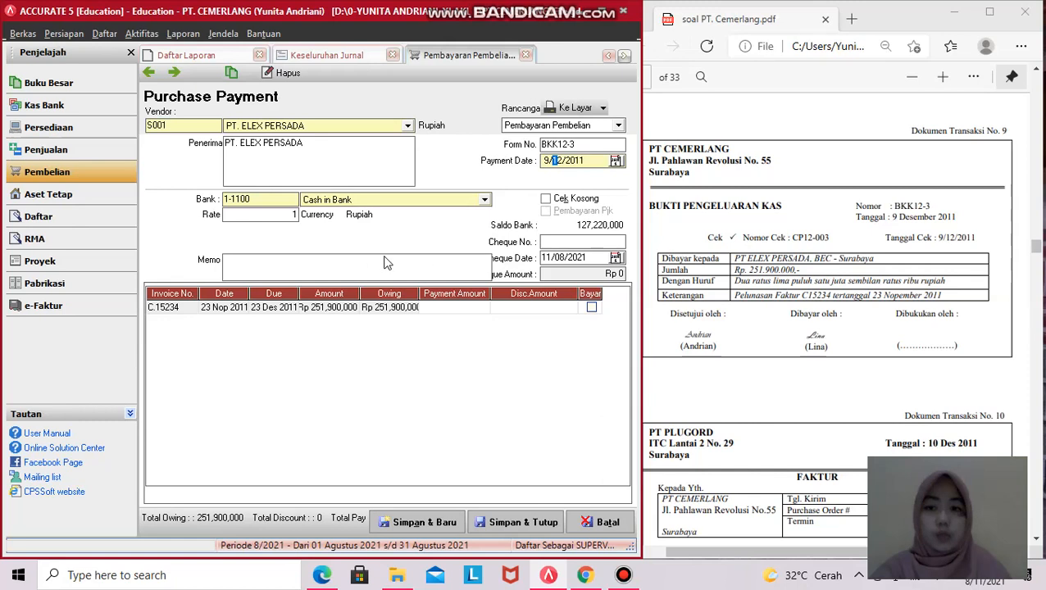
{"action": "left_click", "coordinate": [558, 242]}
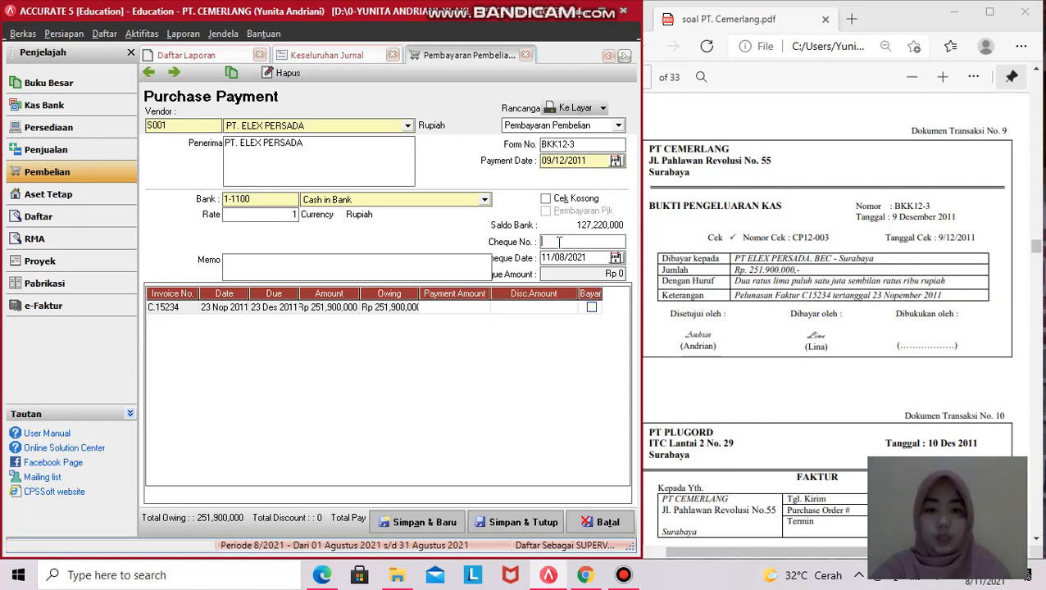
{"action": "type", "text": "CP12-003"}
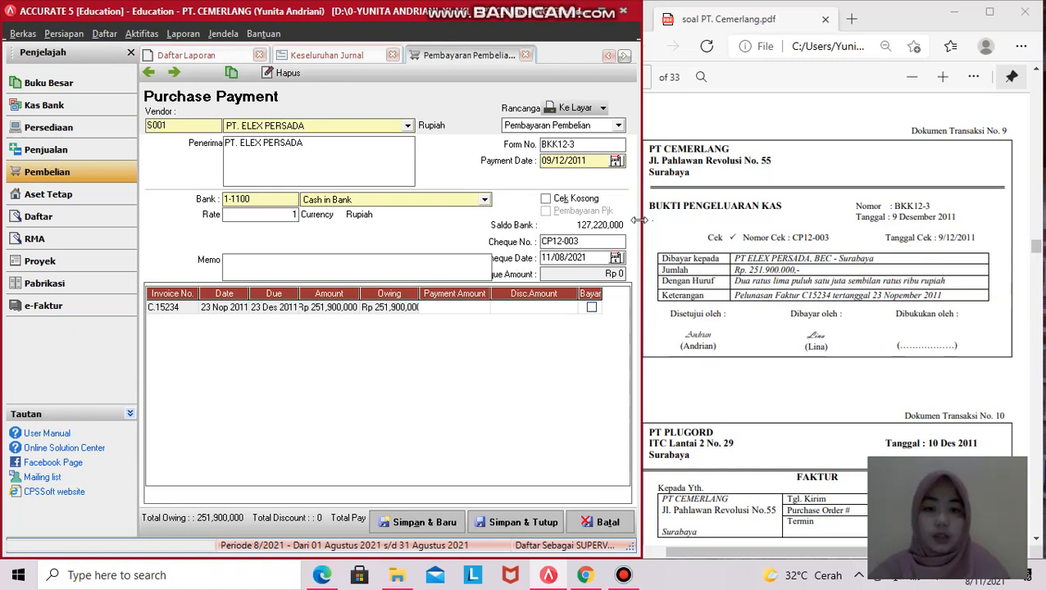
{"action": "left_click_drag", "start_coordinate": [641, 218], "coordinate": [653, 219]}
{"action": "left_click_drag", "start_coordinate": [580, 261], "coordinate": [557, 262]}
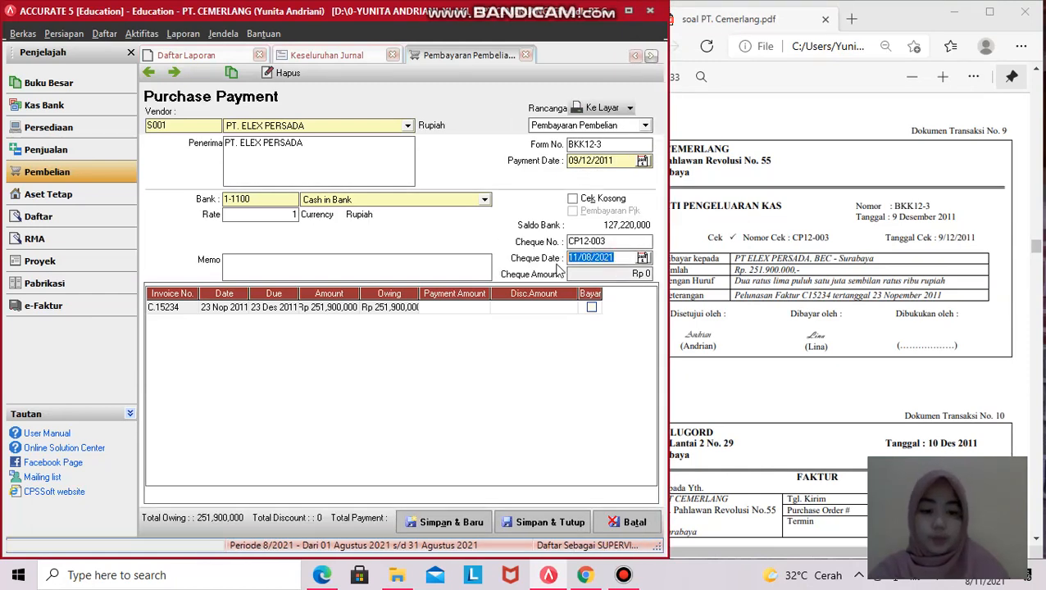
{"action": "type", "text": "09/12"}
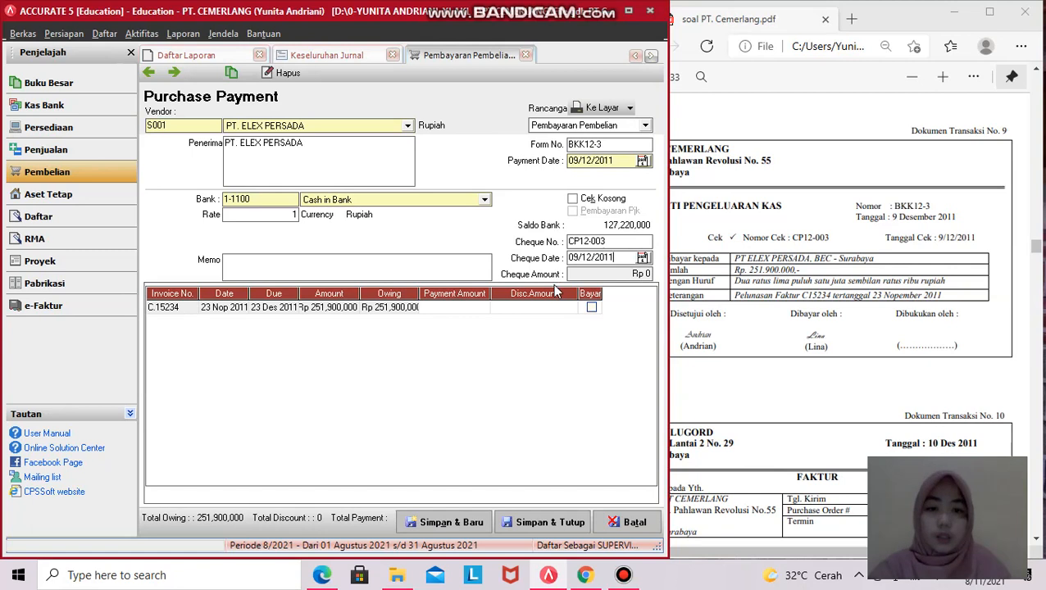
- Paste the settlement memo, tick invoice C.15234 and fill the cheque amount Rp 251,900,000
{"action": "left_click", "coordinate": [335, 265]}
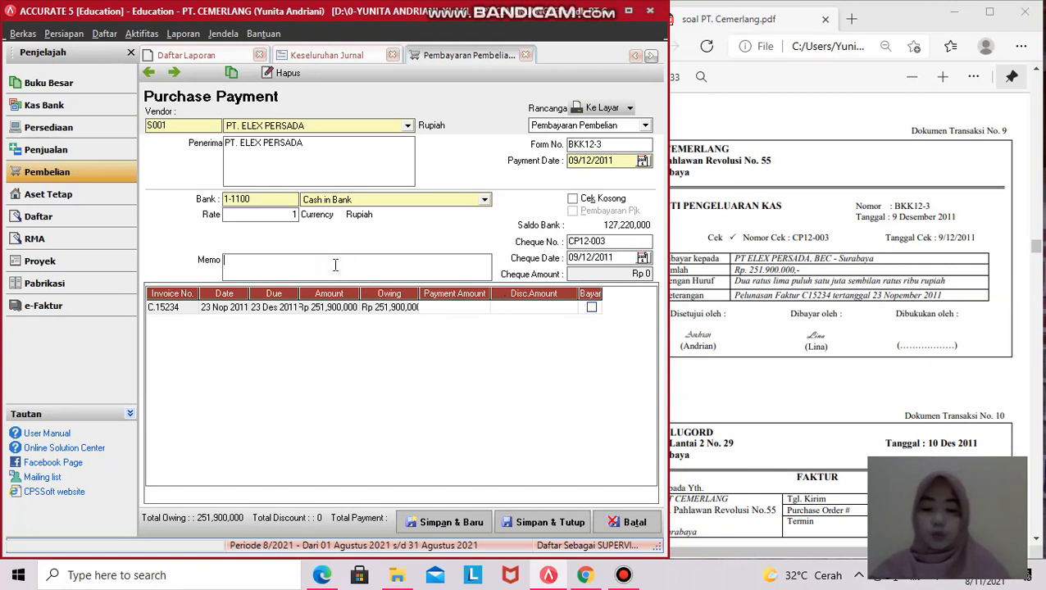
{"action": "type", "text": "PELUNASAN FAKTUR C15234"}
{"action": "key", "text": "alt"}
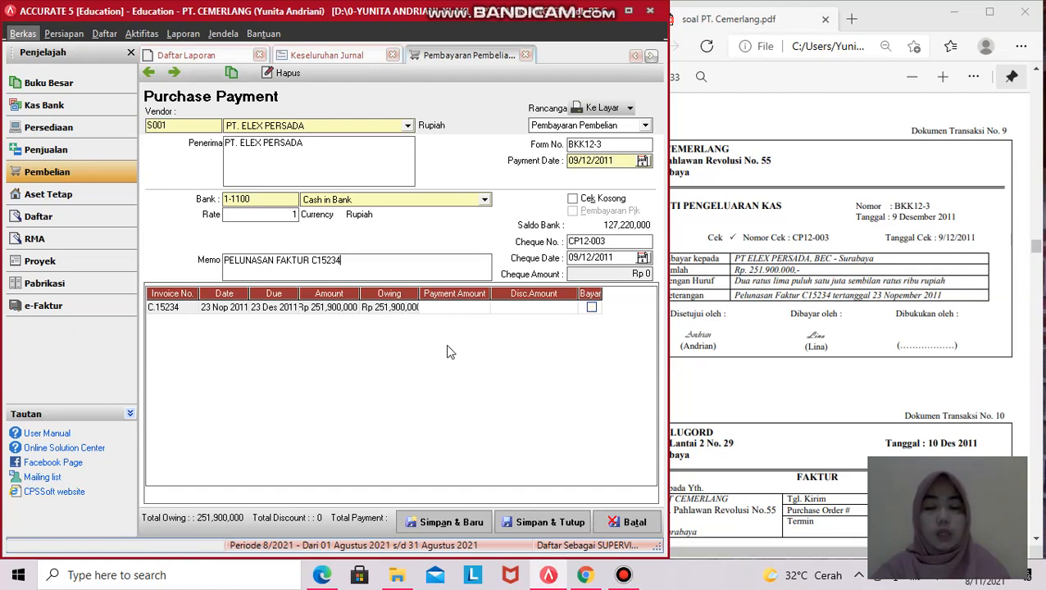
{"action": "left_click", "coordinate": [592, 309]}
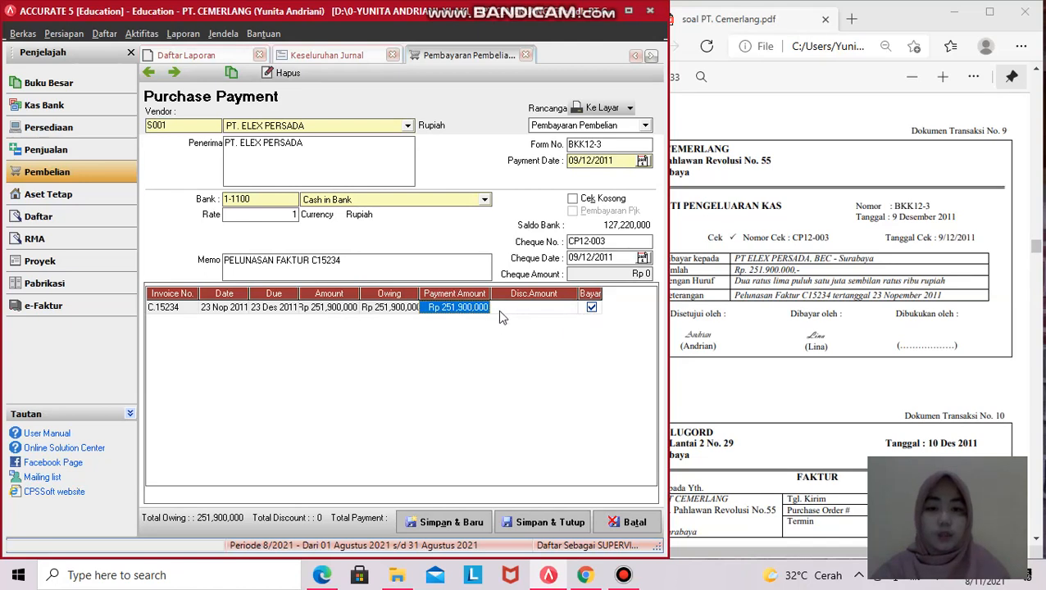
{"action": "left_click", "coordinate": [601, 274]}
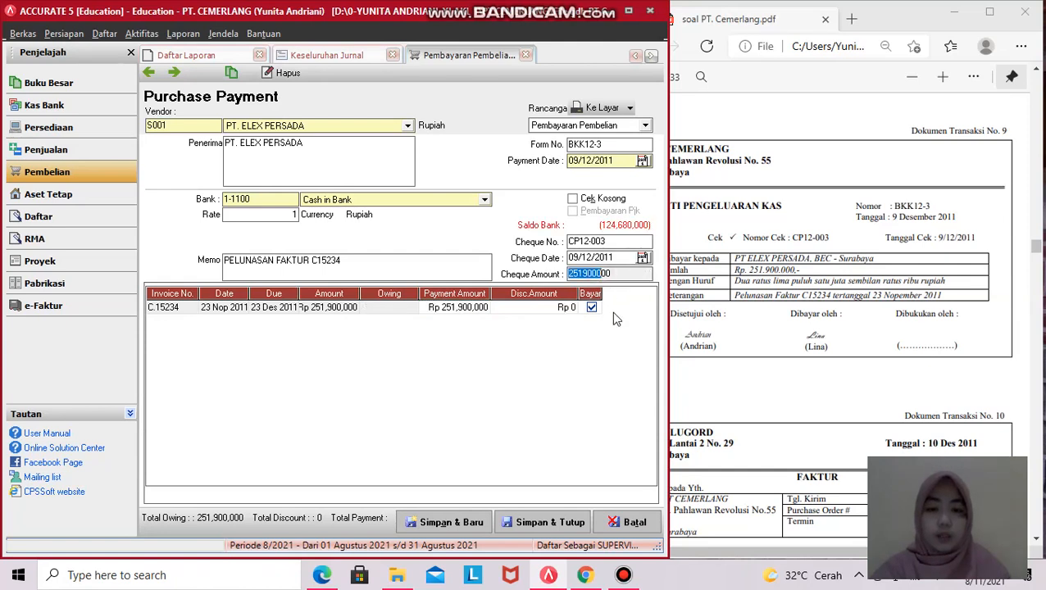
{"action": "key", "text": "Tab"}
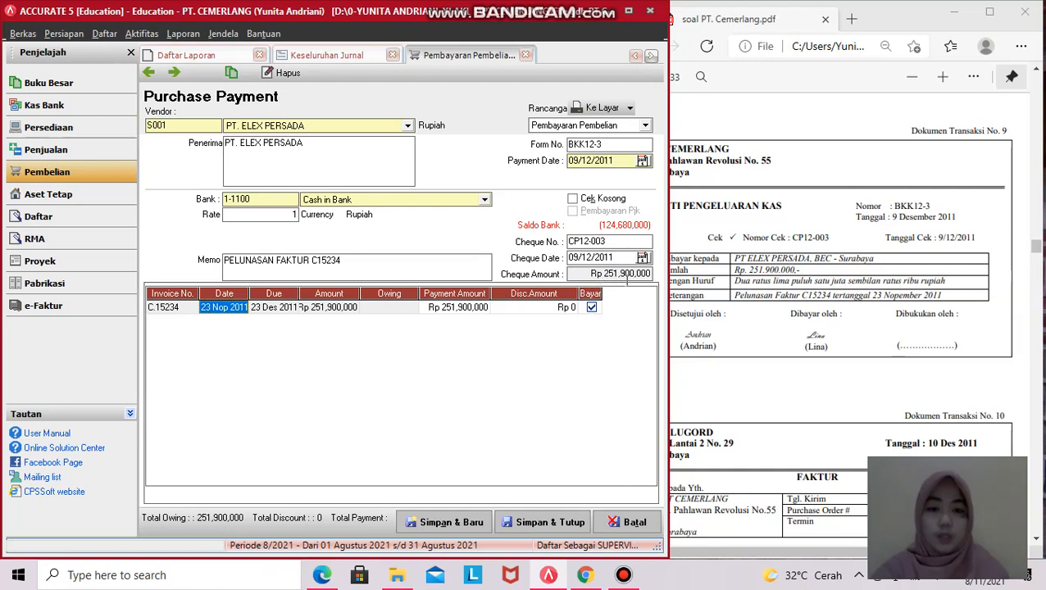
{"action": "left_click_drag", "start_coordinate": [665, 282], "coordinate": [701, 279]}
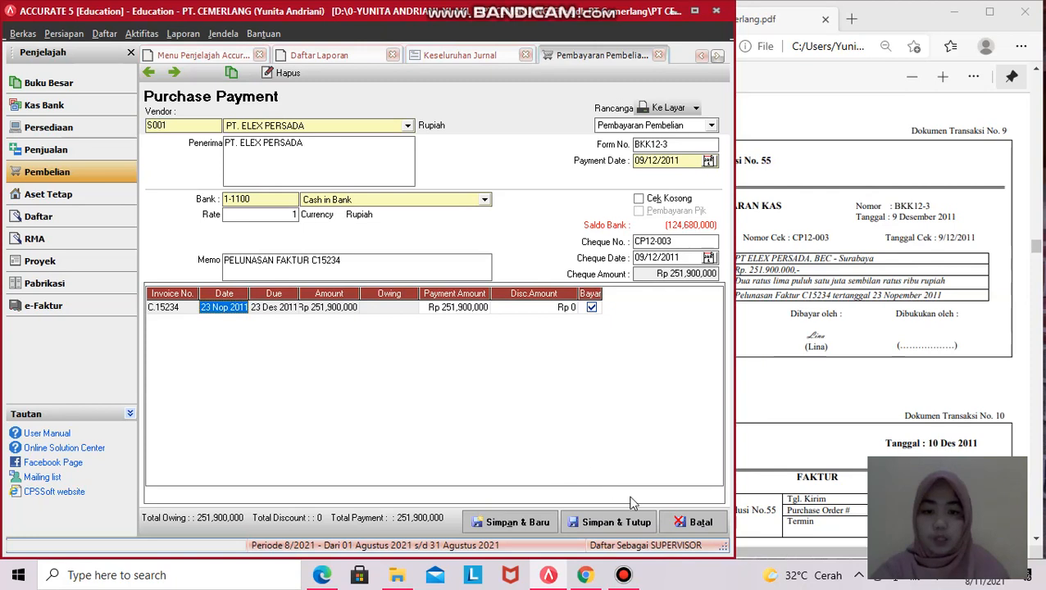
{"action": "left_click", "coordinate": [609, 525]}
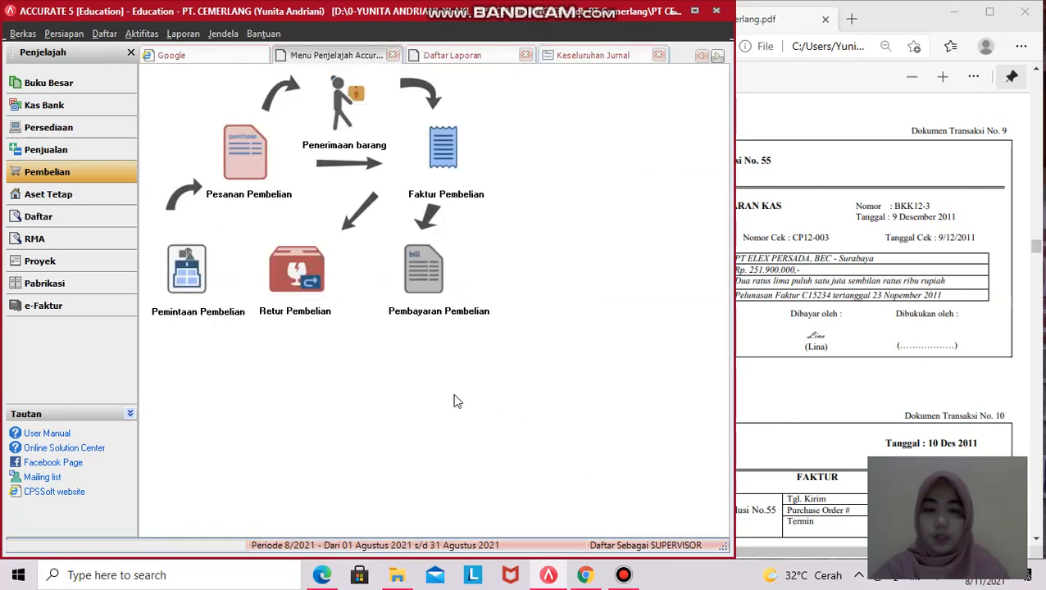
{"action": "left_click_drag", "start_coordinate": [729, 350], "coordinate": [640, 356]}
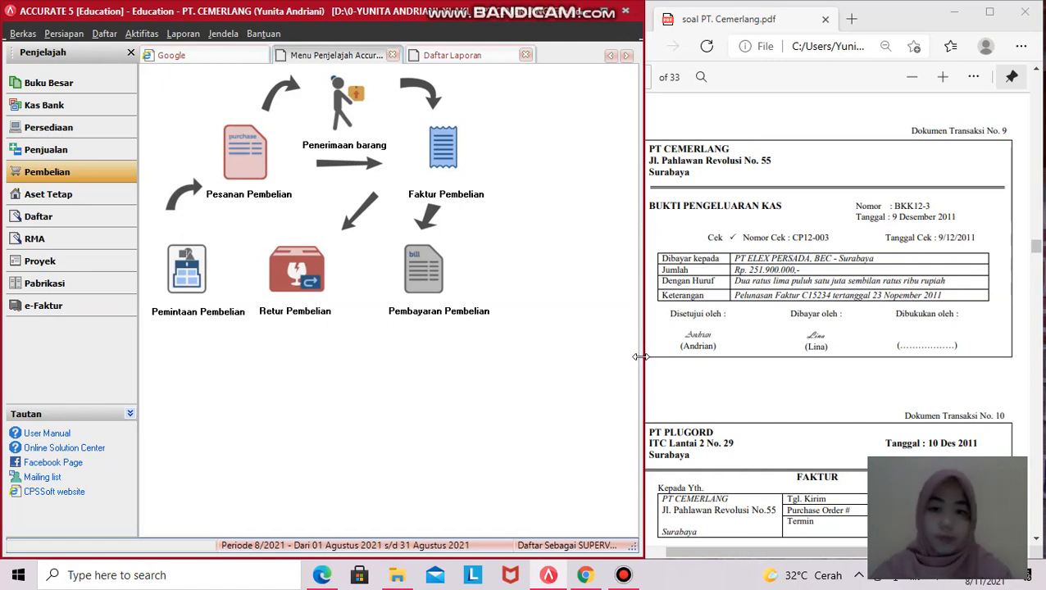
{"action": "scroll", "coordinate": [826, 348], "scroll_direction": "down", "scroll_amount": 3}
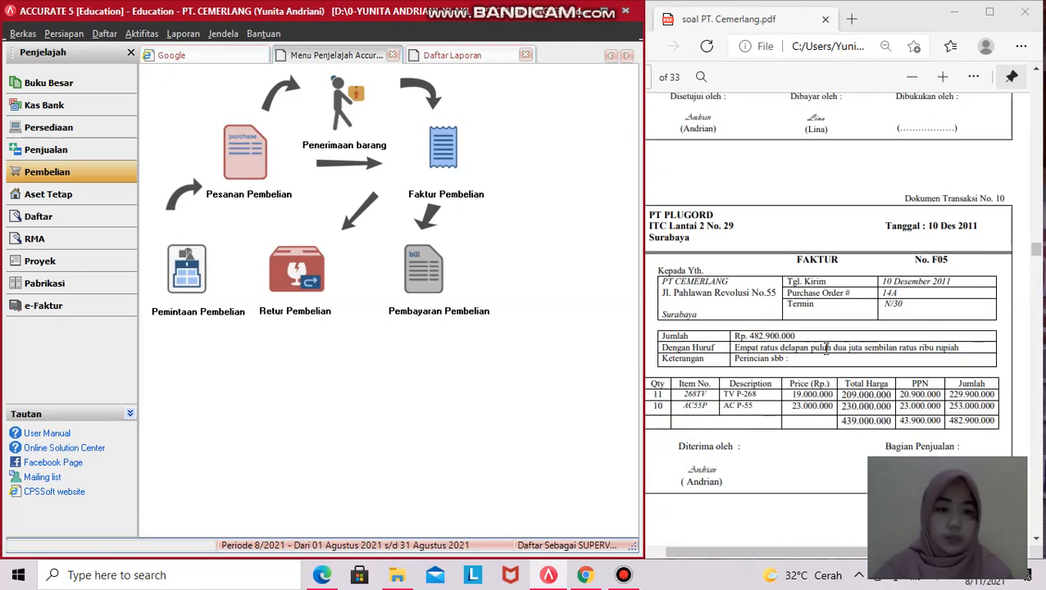
{"action": "scroll", "coordinate": [826, 348], "scroll_direction": "down", "scroll_amount": 2}
{"action": "scroll", "coordinate": [826, 348], "scroll_direction": "up", "scroll_amount": 1}
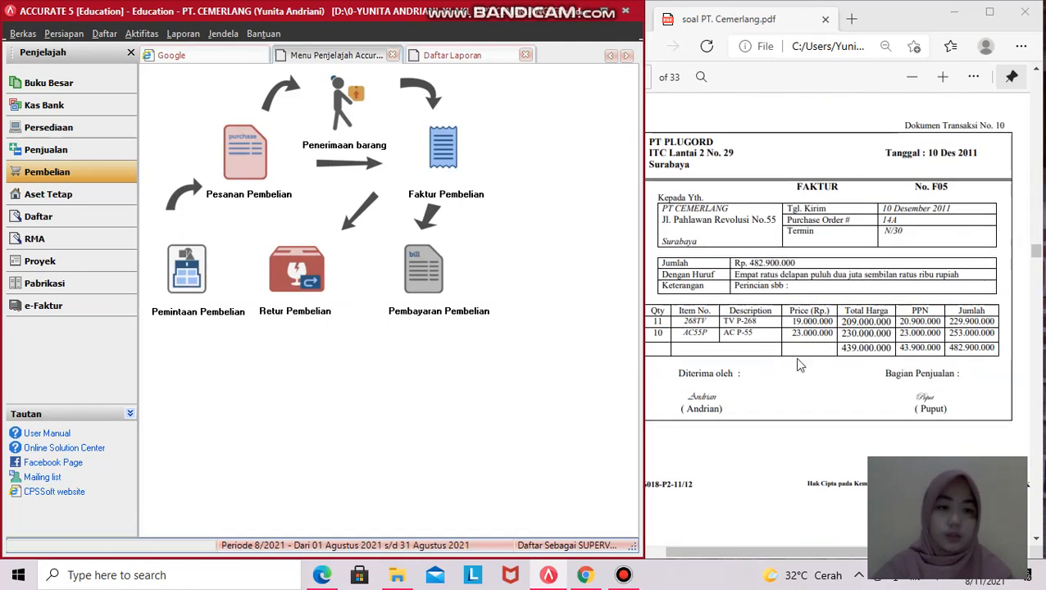
{"action": "left_click", "coordinate": [500, 381]}
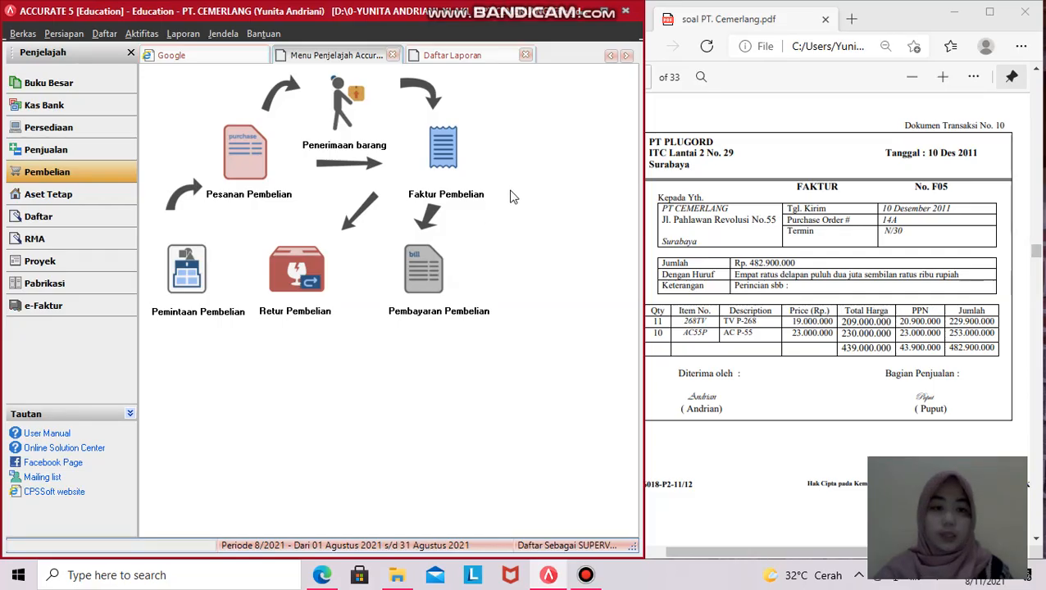
- Run Buku Besar > Keseluruhan Jurnal from Daftar Laporan for 01/12/11 to 31/12/11
{"action": "left_click", "coordinate": [43, 106]}
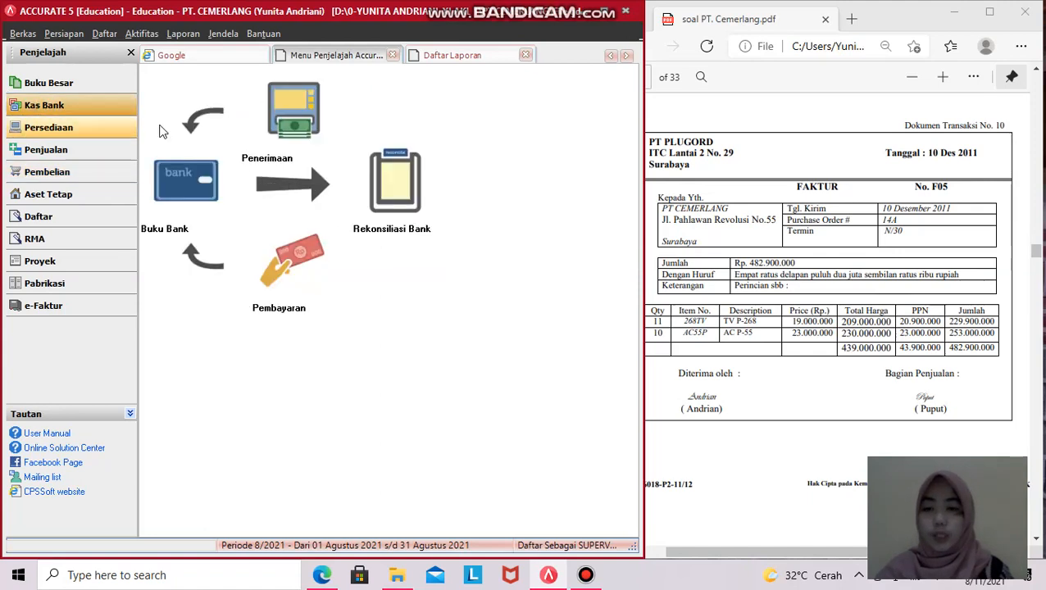
{"action": "left_click", "coordinate": [39, 85]}
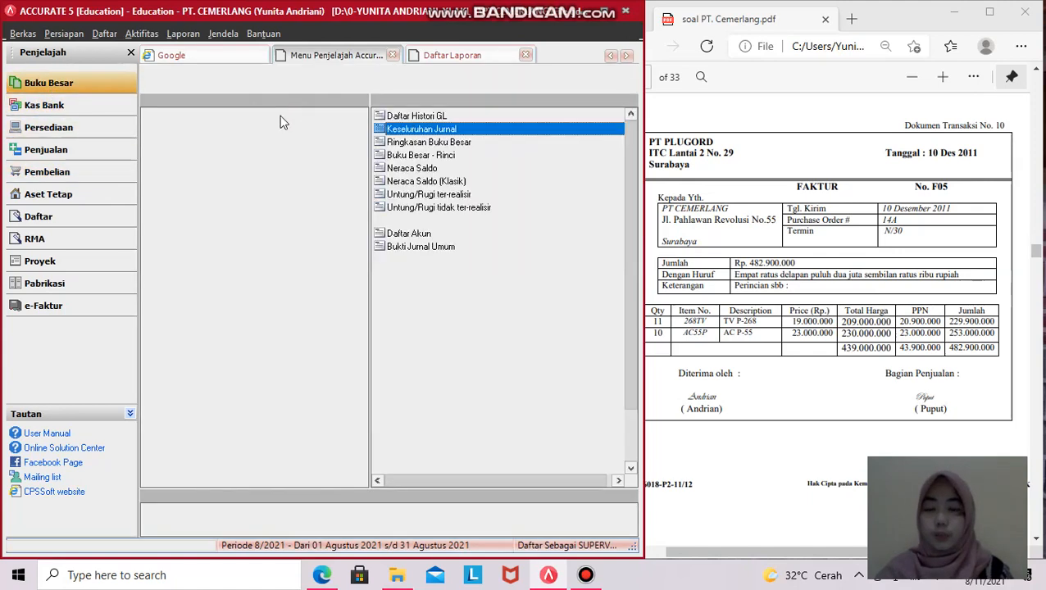
{"action": "left_click", "coordinate": [283, 121]}
{"action": "left_click", "coordinate": [178, 129]}
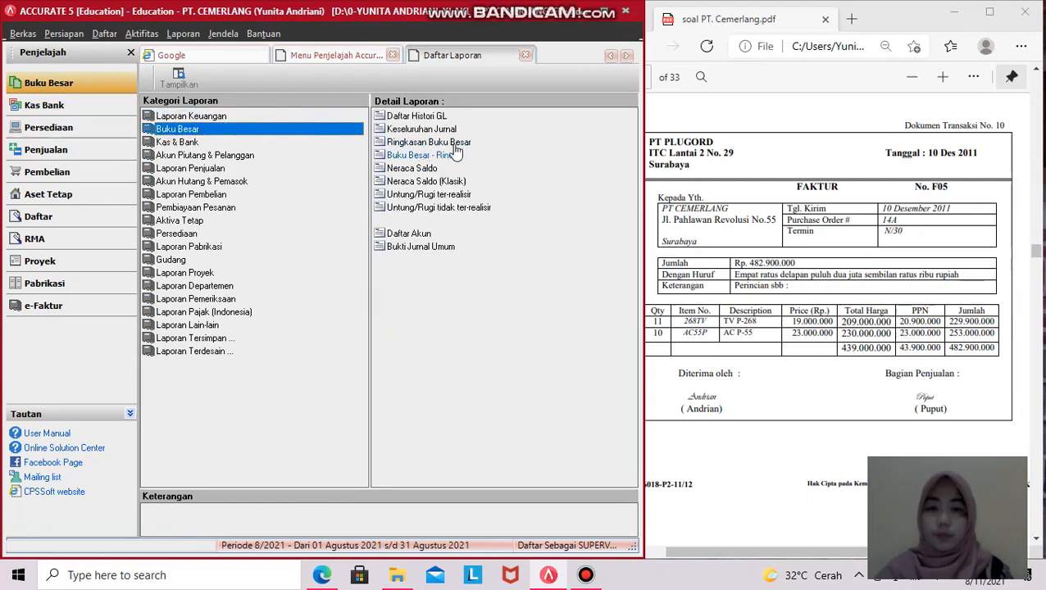
{"action": "left_click", "coordinate": [425, 131]}
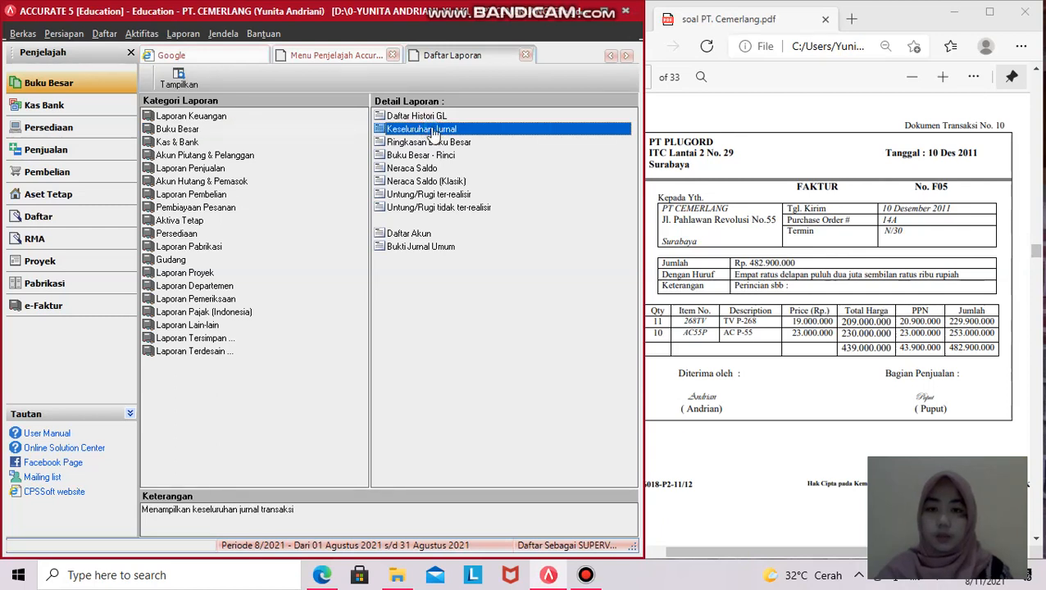
{"action": "double_click", "coordinate": [433, 132]}
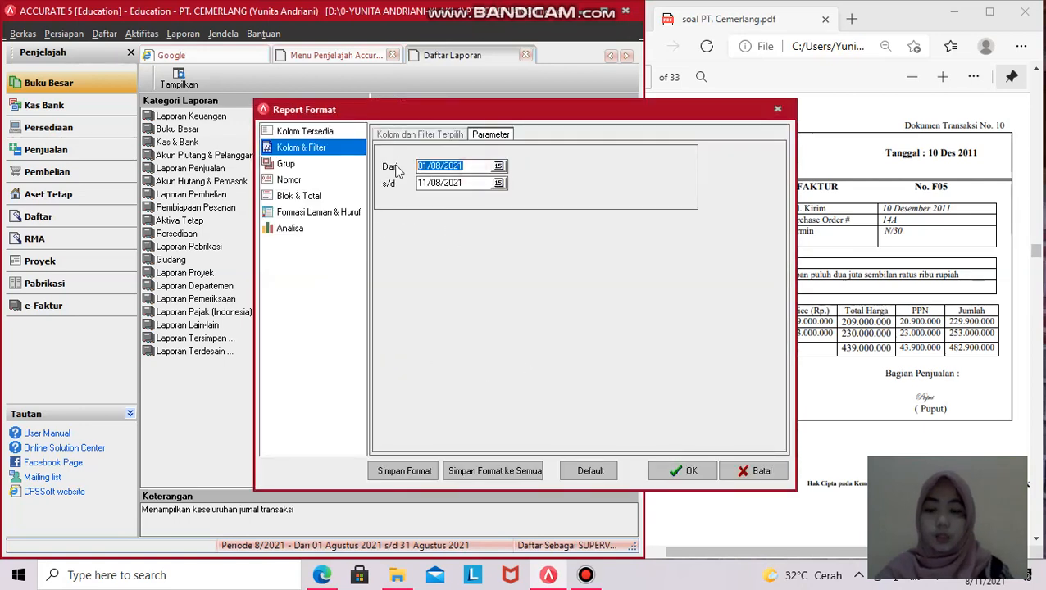
{"action": "type", "text": "01/12/11"}
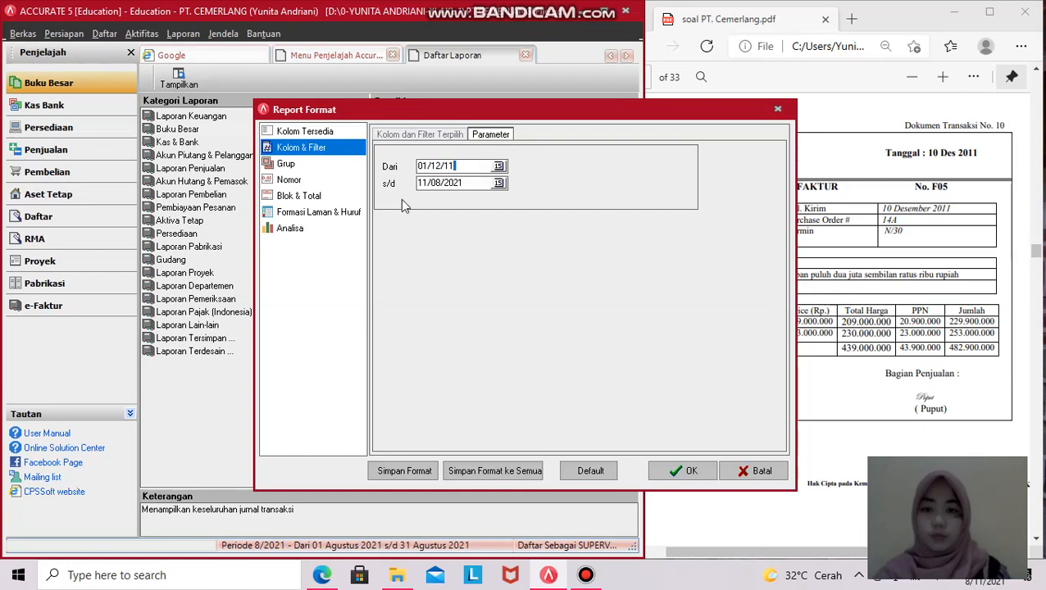
{"action": "left_click_drag", "start_coordinate": [469, 184], "coordinate": [410, 191]}
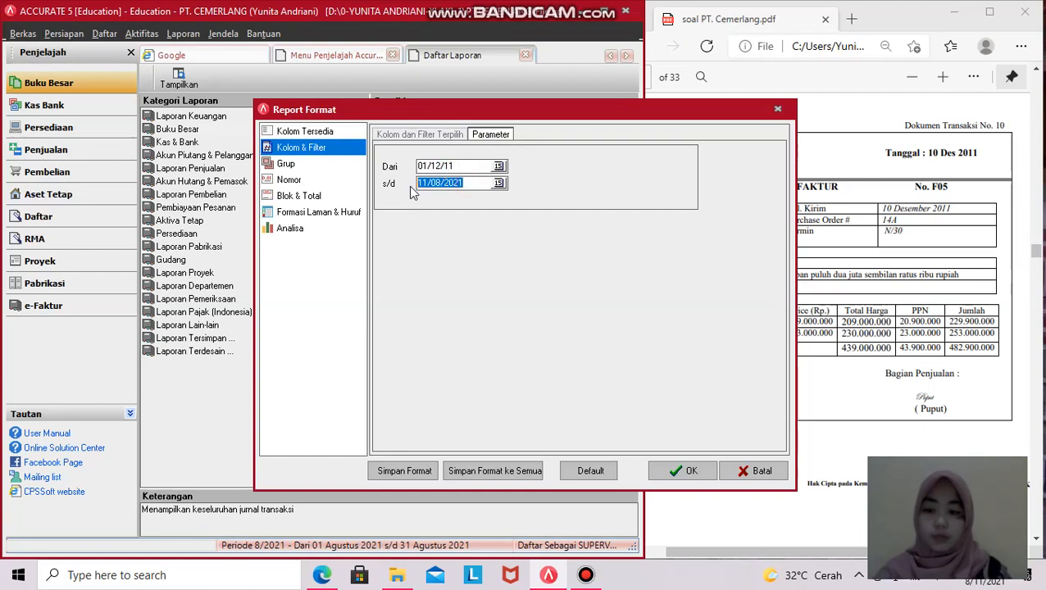
{"action": "type", "text": "31/12/11"}
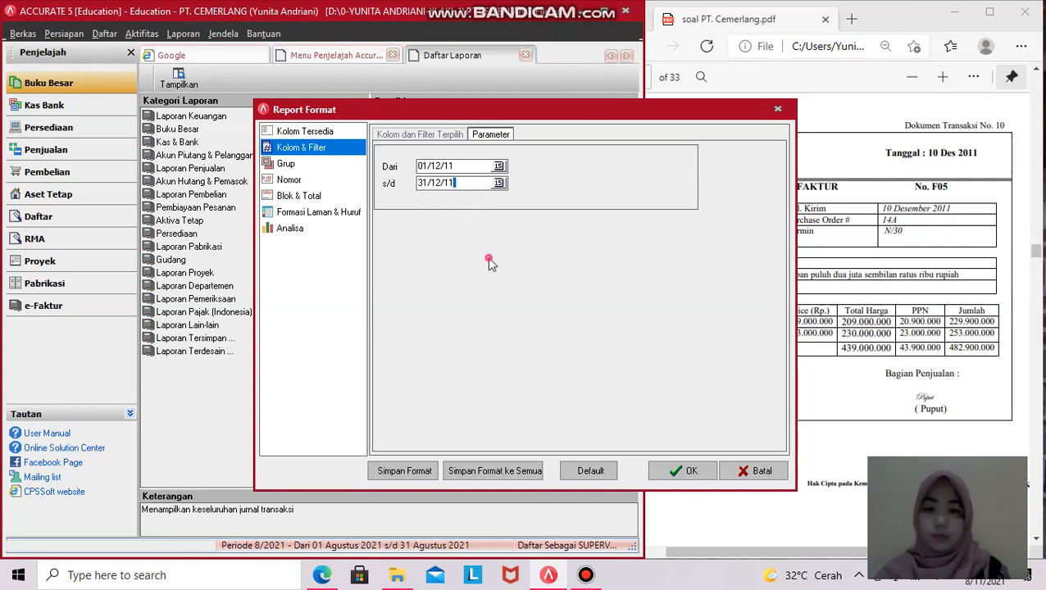
{"action": "left_click", "coordinate": [685, 470]}
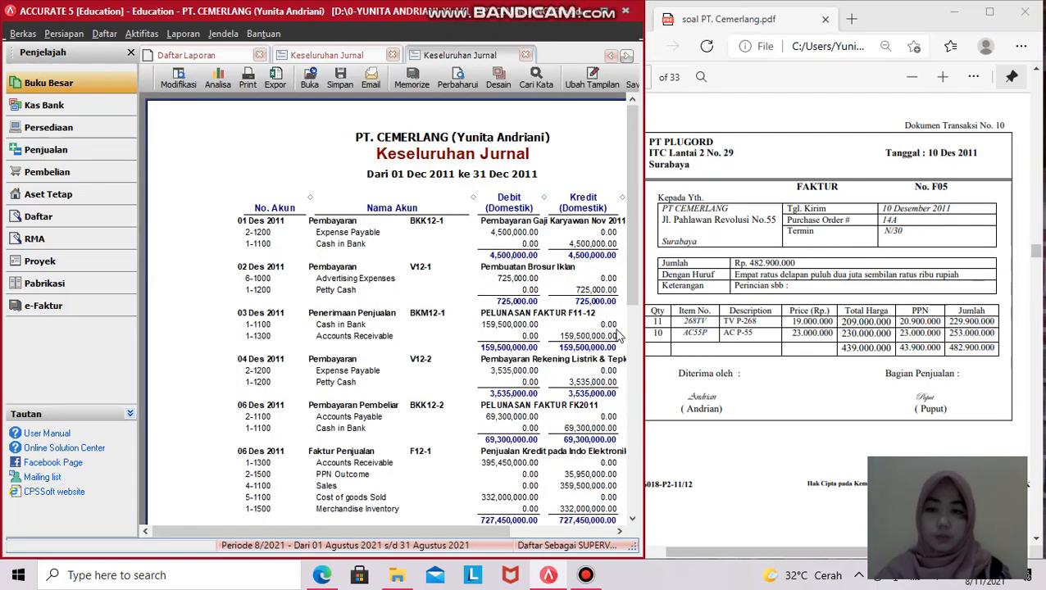
- Scroll through the December 2011 journal entries down to BKK12-3
{"action": "scroll", "coordinate": [534, 305], "scroll_direction": "down", "scroll_amount": 10}
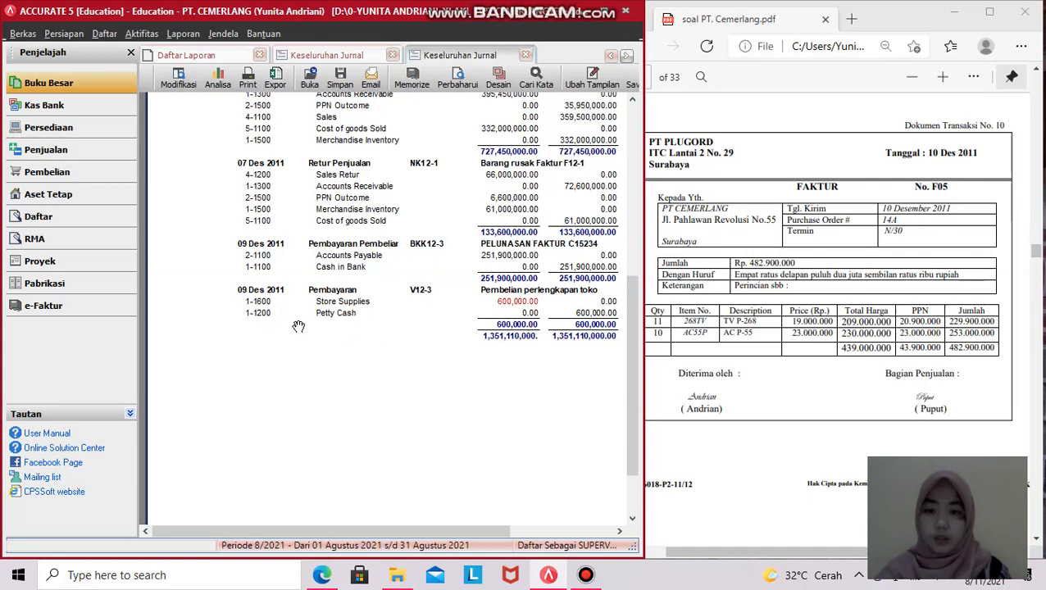
{"action": "scroll", "coordinate": [298, 324], "scroll_direction": "up", "scroll_amount": 1}
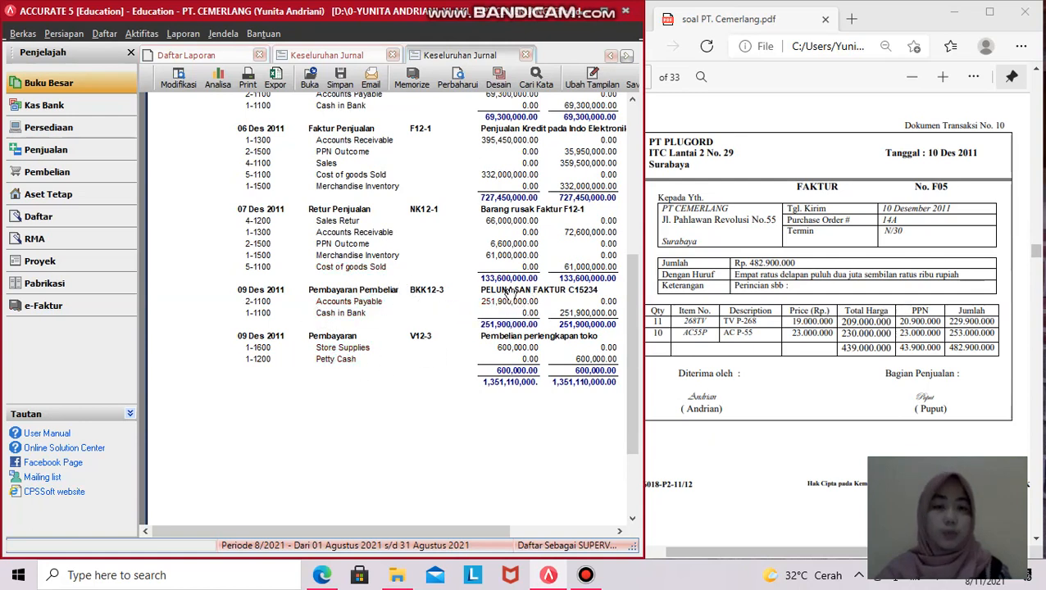
{"action": "scroll", "coordinate": [405, 277], "scroll_direction": "up", "scroll_amount": 10}
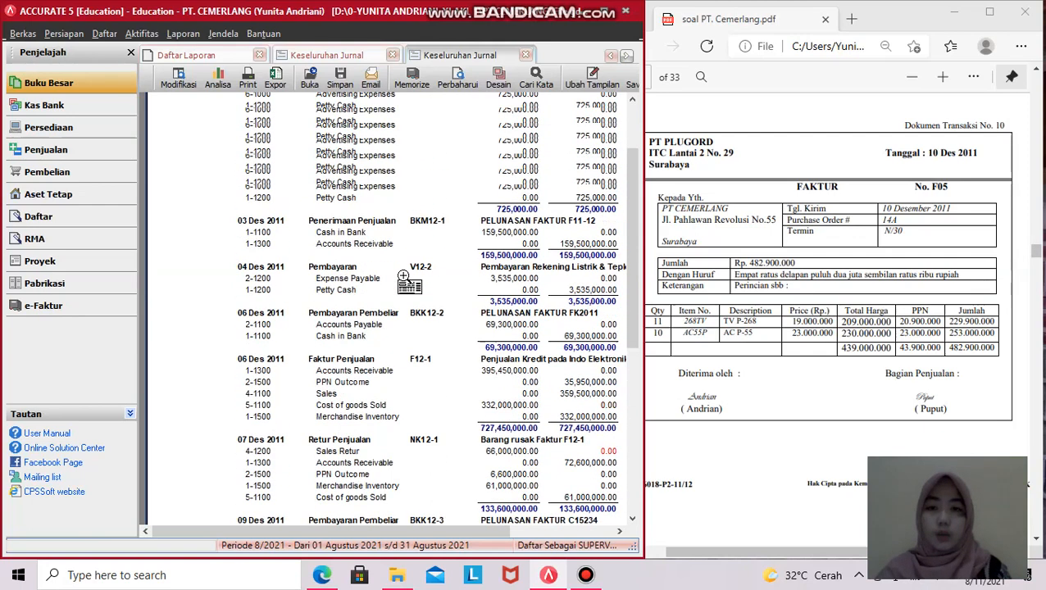
- Close the duplicate Keseluruhan Jurnal, Daftar Laporan and Pengingat tabs
{"action": "left_click", "coordinate": [395, 57]}
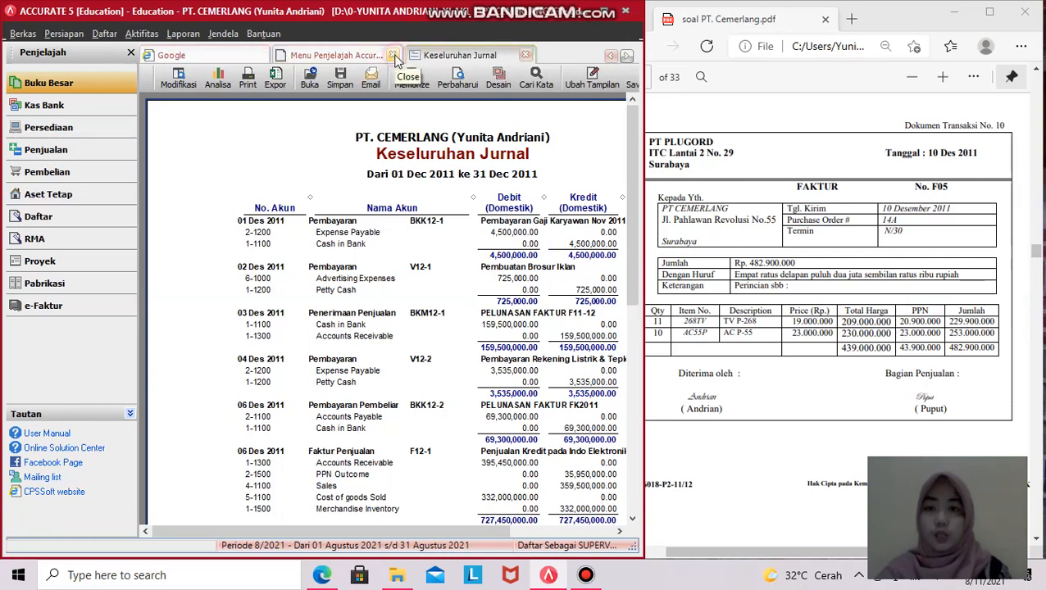
{"action": "left_click", "coordinate": [393, 56]}
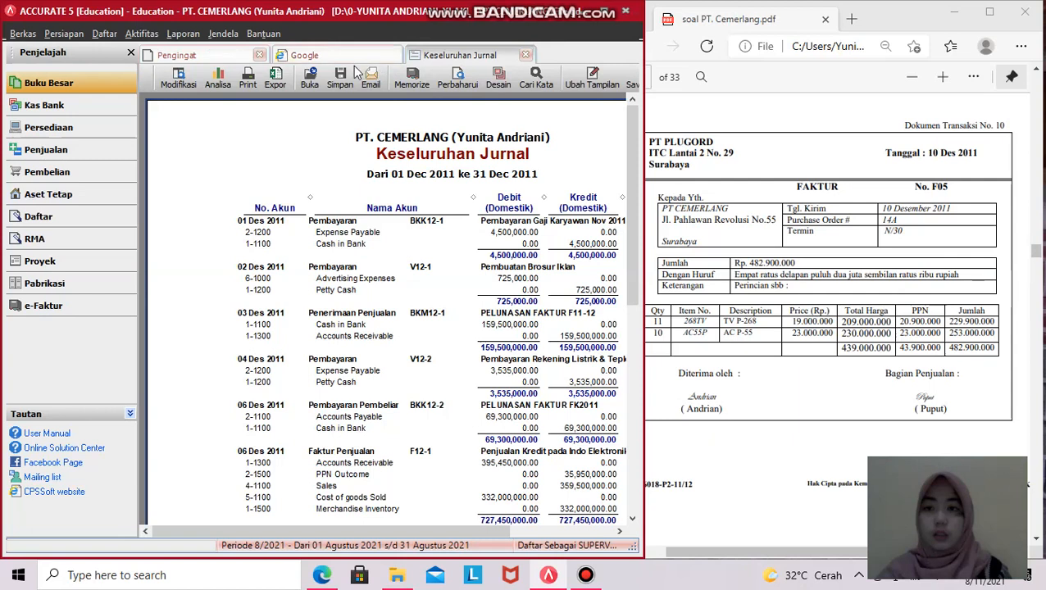
{"action": "left_click", "coordinate": [259, 55]}
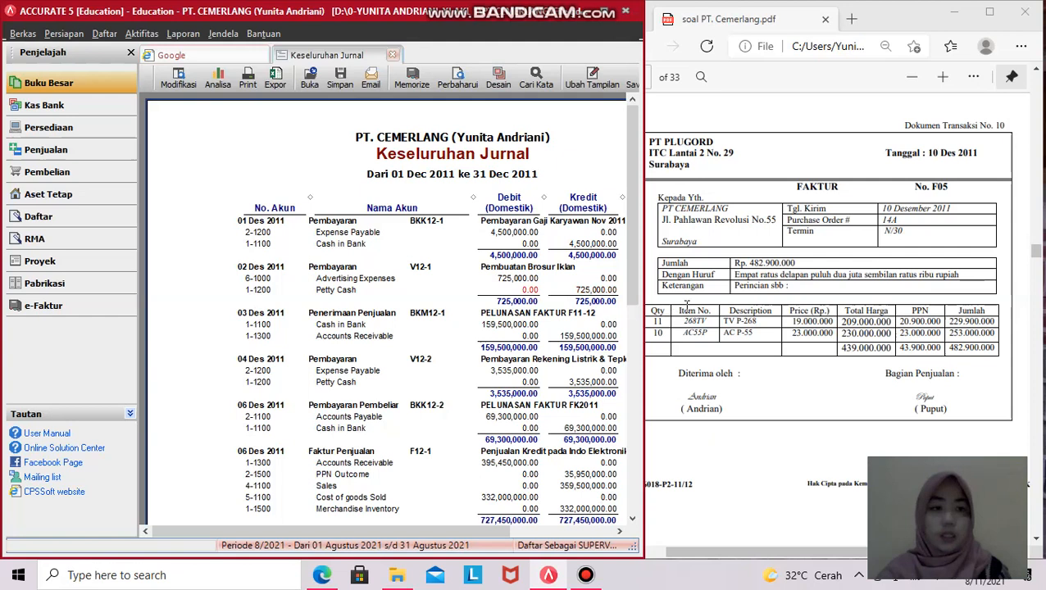
- Widen the PDF viewer beside the December journal report
{"action": "scroll", "coordinate": [621, 304], "scroll_direction": "down", "scroll_amount": 2}
{"action": "scroll", "coordinate": [772, 359], "scroll_direction": "up", "scroll_amount": 2}
{"action": "scroll", "coordinate": [772, 359], "scroll_direction": "down", "scroll_amount": 3}
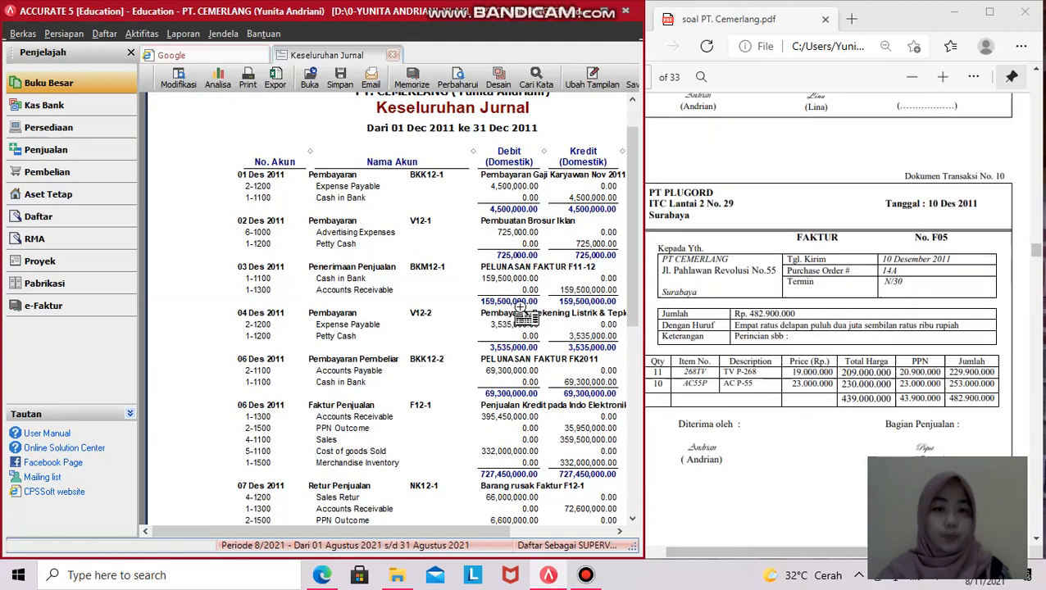
{"action": "left_click_drag", "start_coordinate": [415, 530], "coordinate": [478, 529]}
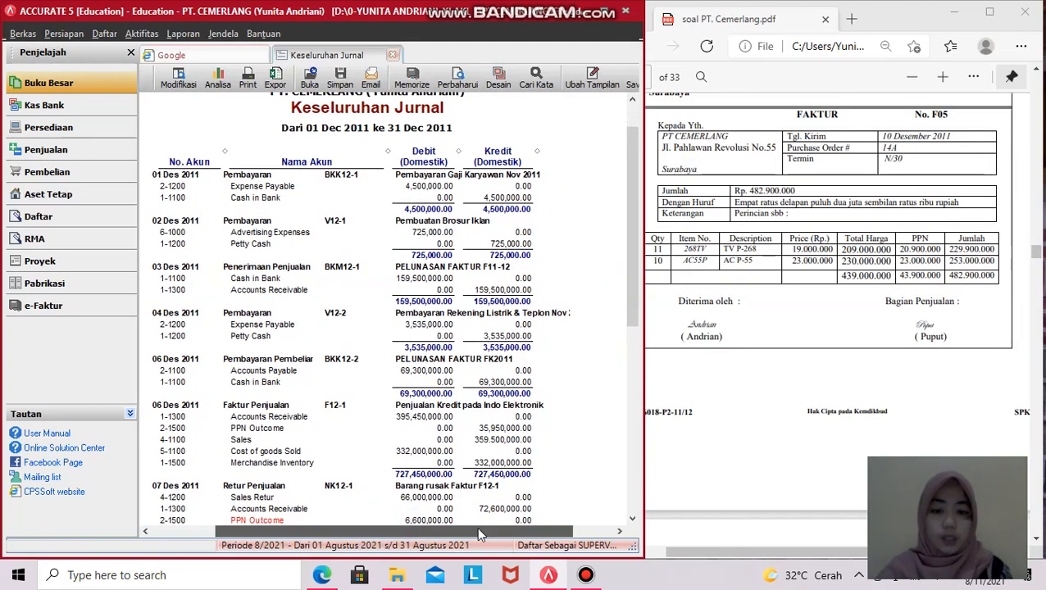
{"action": "scroll", "coordinate": [783, 432], "scroll_direction": "up", "scroll_amount": 1}
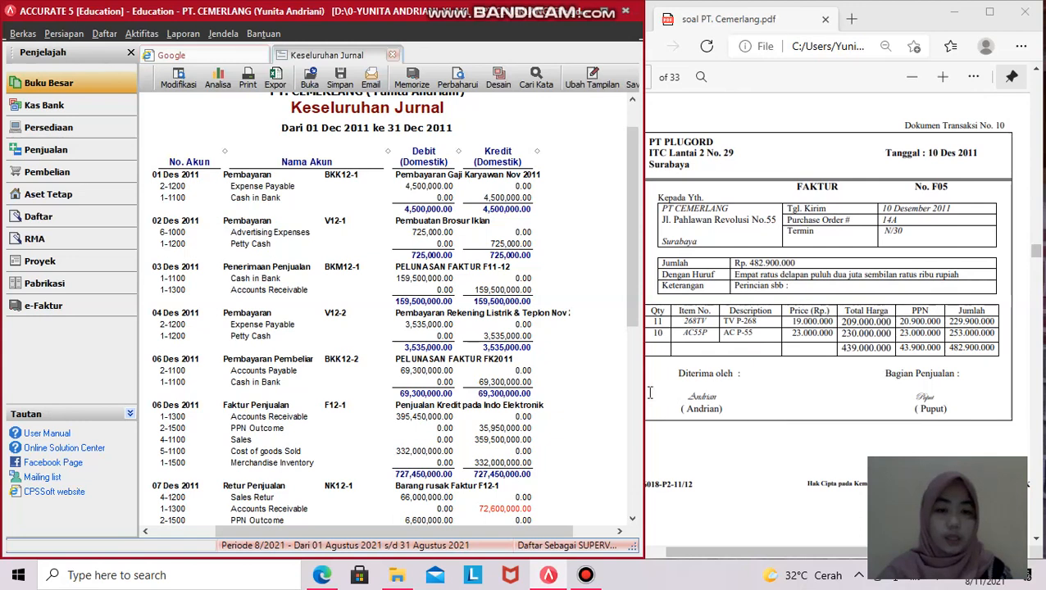
{"action": "left_click_drag", "start_coordinate": [644, 392], "coordinate": [614, 392]}
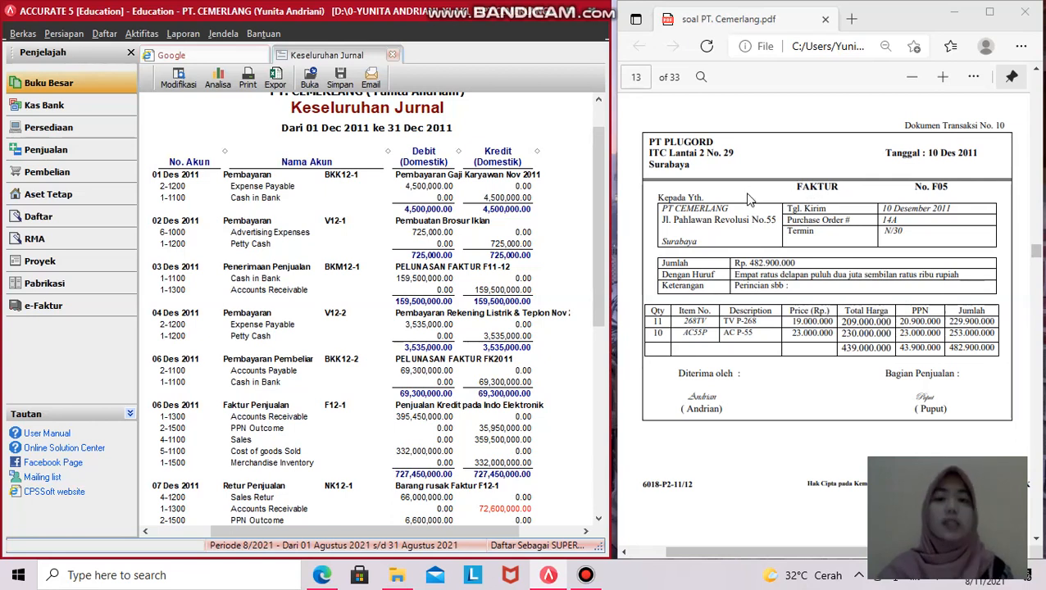
- Select the supplier name and address in the invoice PDF, then open the Pembelian workflow
{"action": "left_click", "coordinate": [833, 187]}
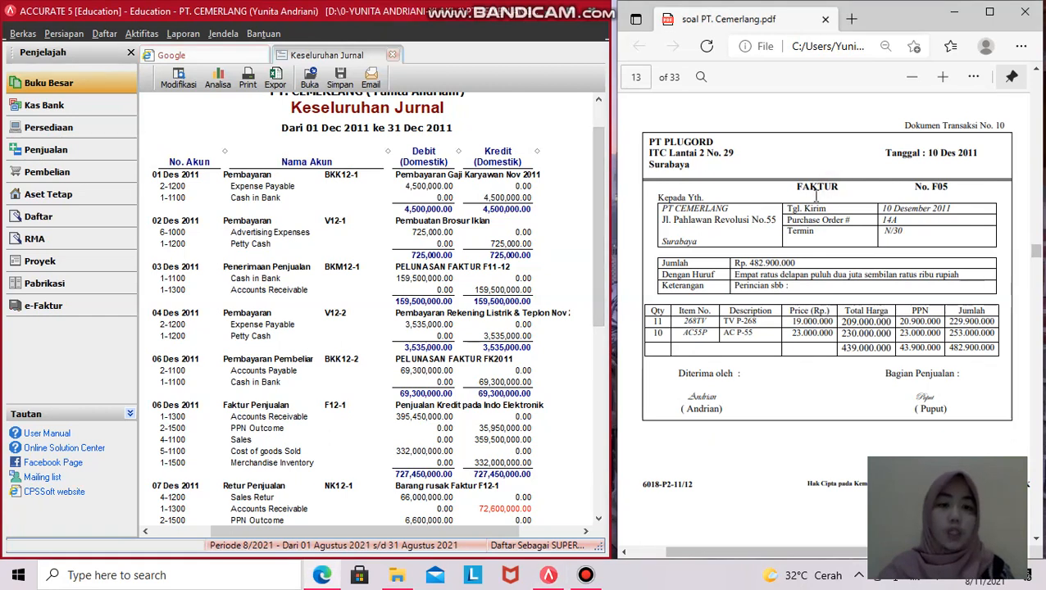
{"action": "left_click_drag", "start_coordinate": [807, 186], "coordinate": [829, 186]}
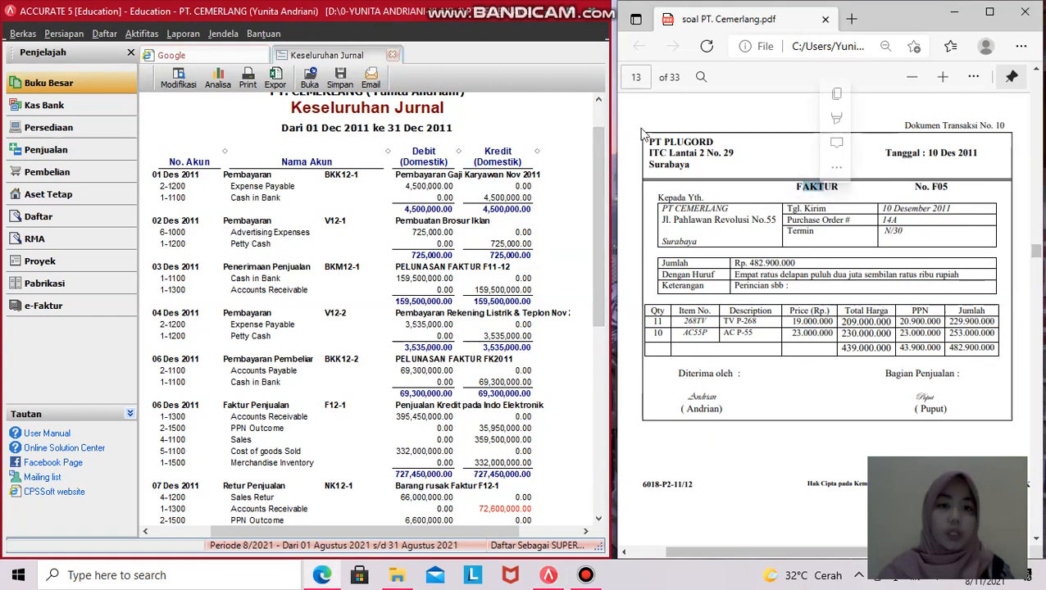
{"action": "left_click_drag", "start_coordinate": [652, 132], "coordinate": [735, 153]}
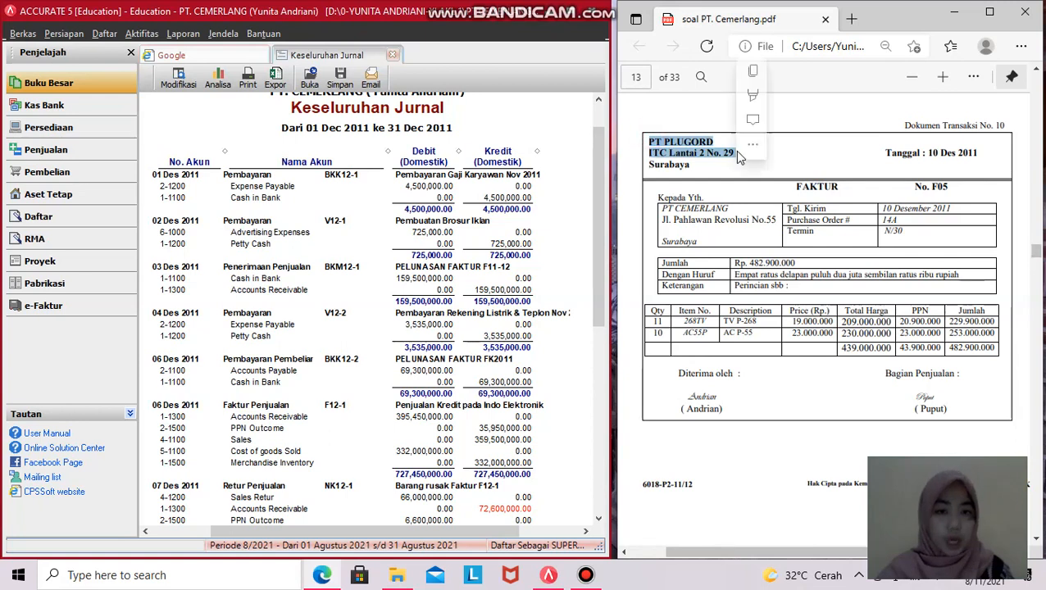
{"action": "left_click", "coordinate": [741, 208]}
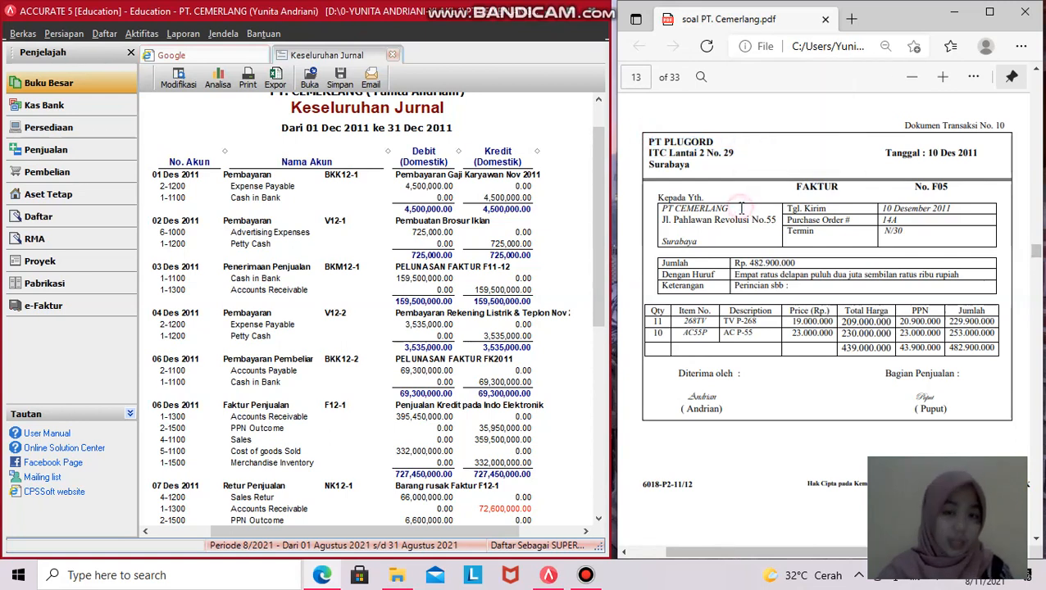
{"action": "left_click_drag", "start_coordinate": [648, 136], "coordinate": [838, 189]}
{"action": "left_click", "coordinate": [691, 196]}
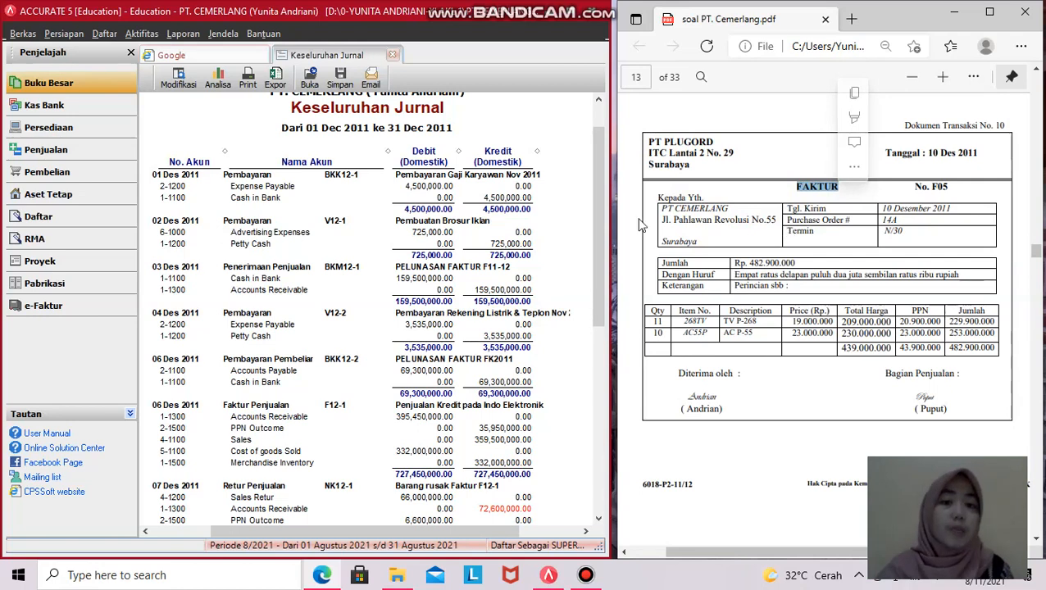
{"action": "left_click_drag", "start_coordinate": [611, 195], "coordinate": [638, 194]}
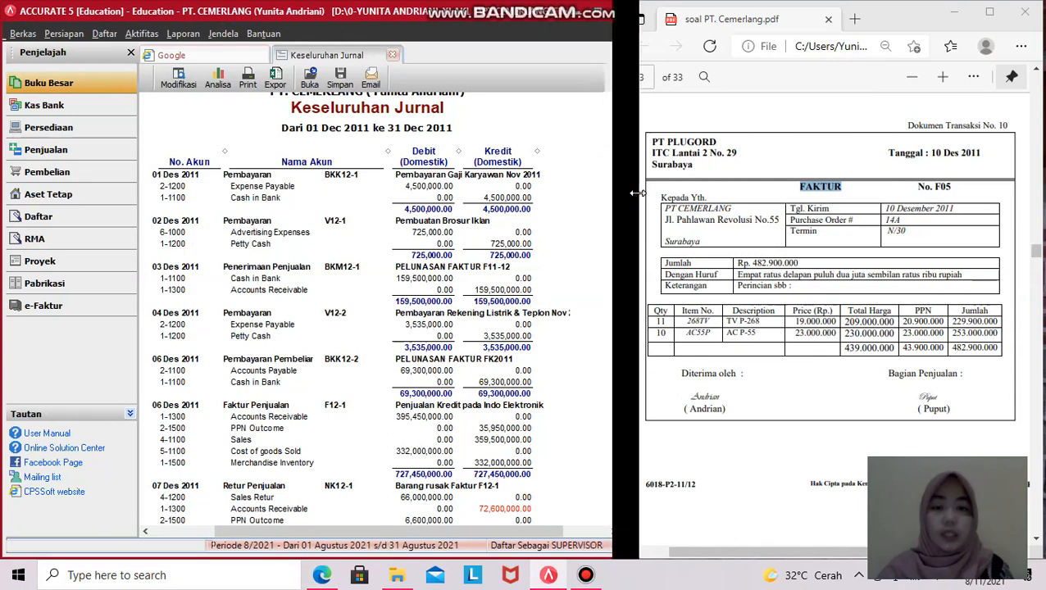
{"action": "left_click", "coordinate": [96, 180]}
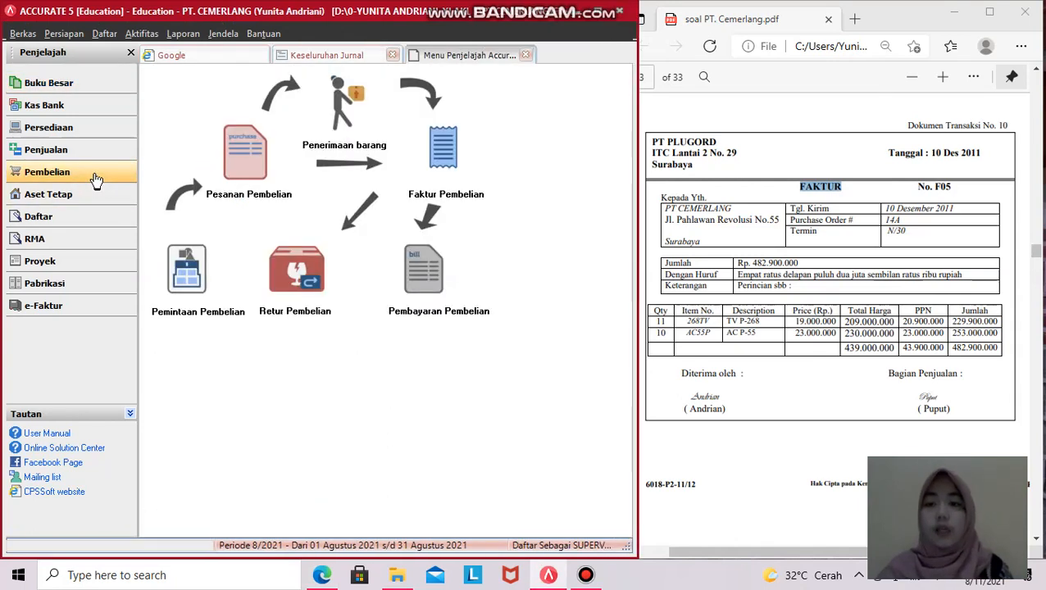
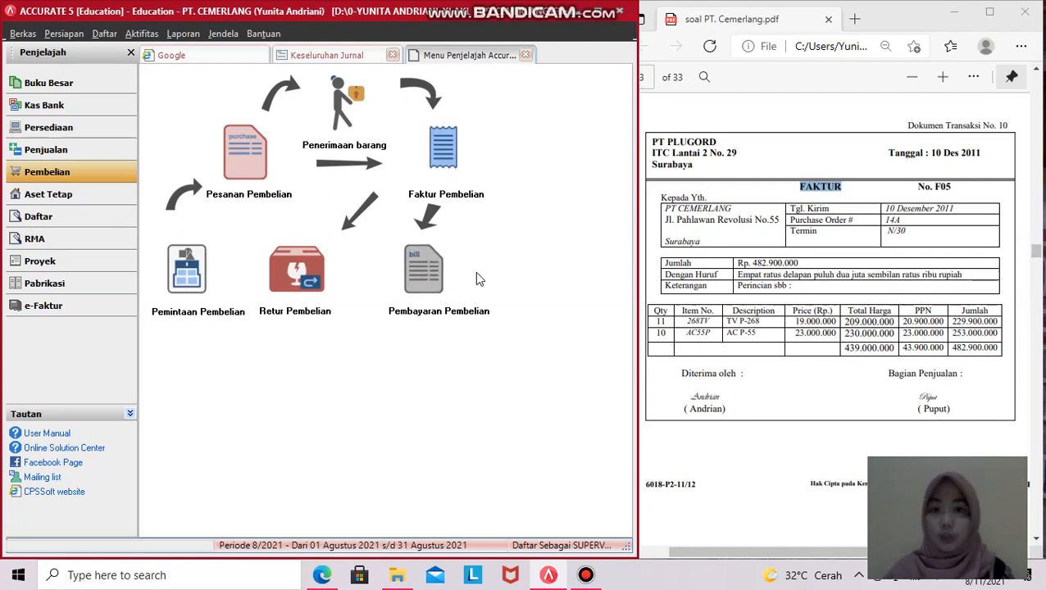
- Start a new purchase invoice and pick PT. PLUGORD (S003) as the vendor
{"action": "left_click", "coordinate": [442, 158]}
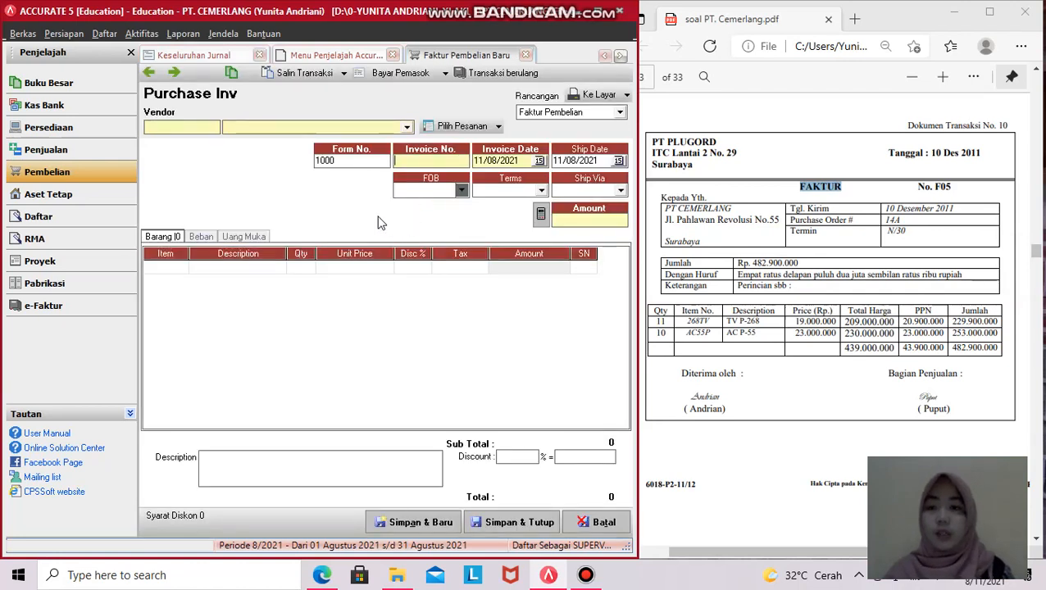
{"action": "left_click", "coordinate": [405, 129]}
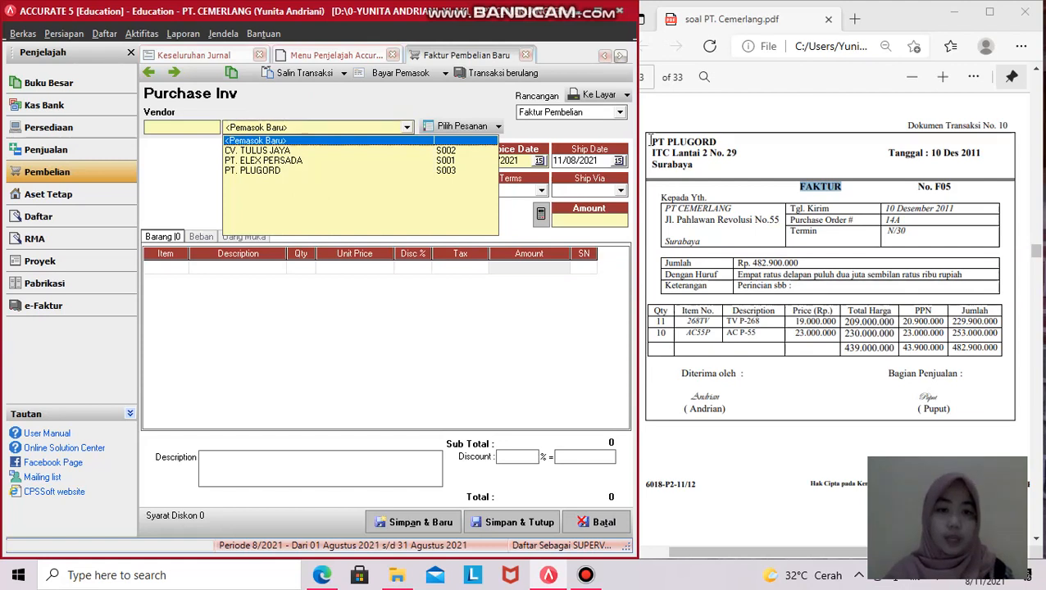
{"action": "left_click", "coordinate": [277, 172]}
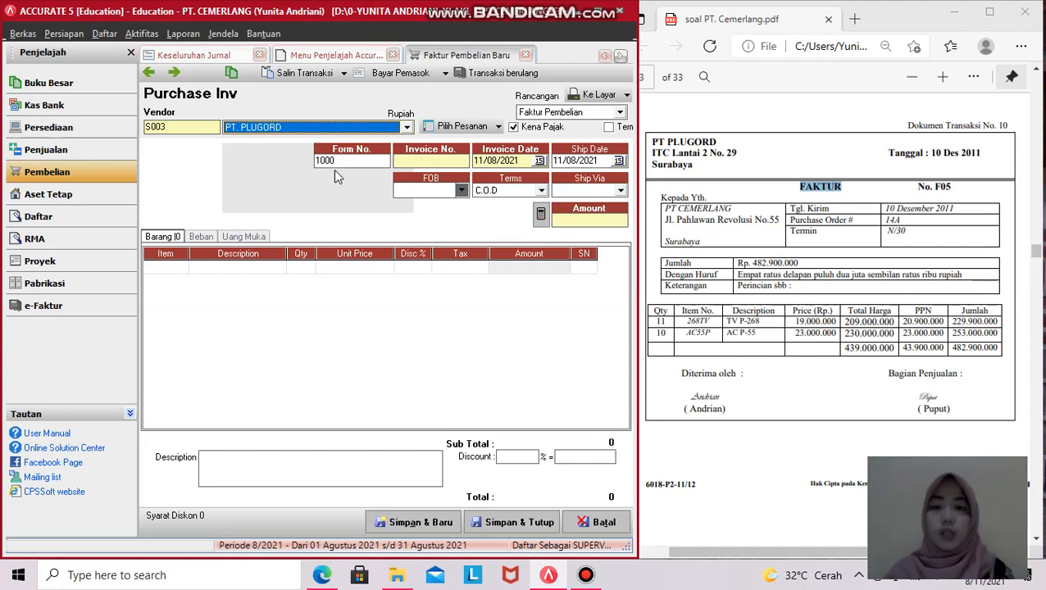
- Enter F05 as the form and invoice number, matching the supplier PDF
{"action": "left_click", "coordinate": [359, 162]}
{"action": "key", "text": "BackSpace"}
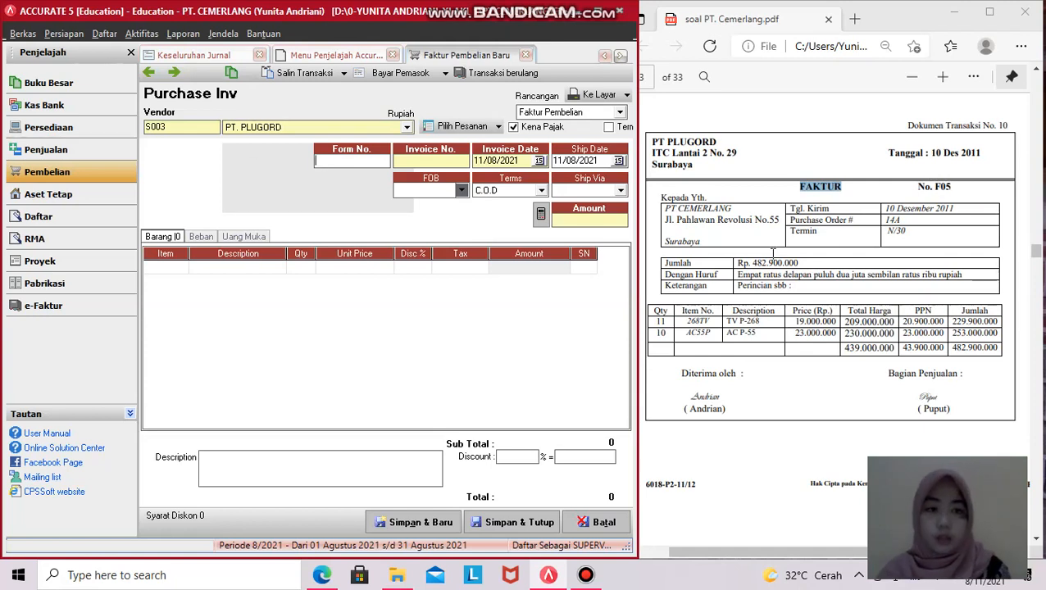
{"action": "type", "text": "F05"}
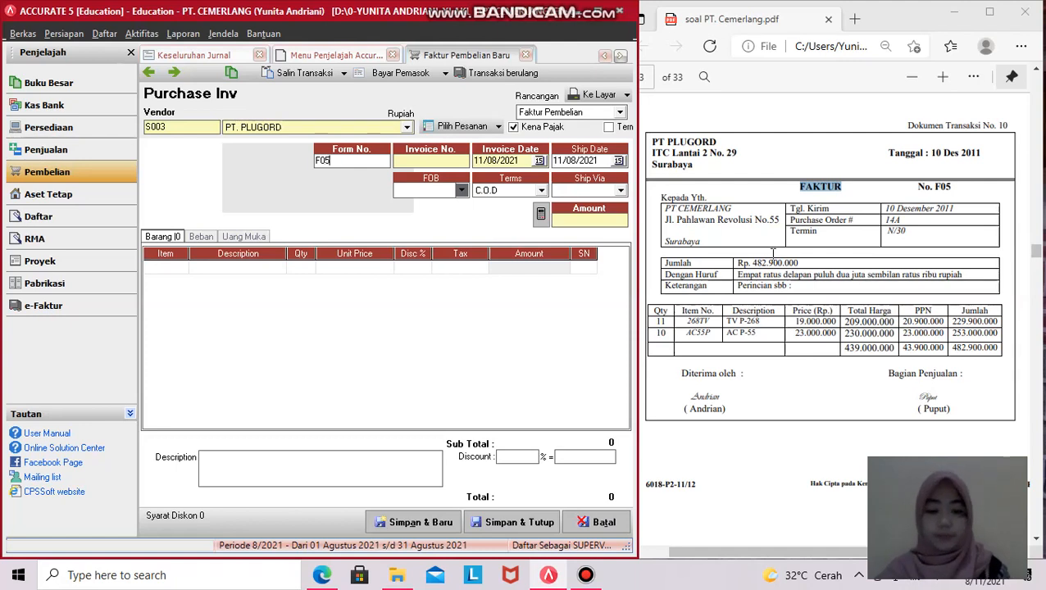
{"action": "left_click_drag", "start_coordinate": [343, 163], "coordinate": [312, 167]}
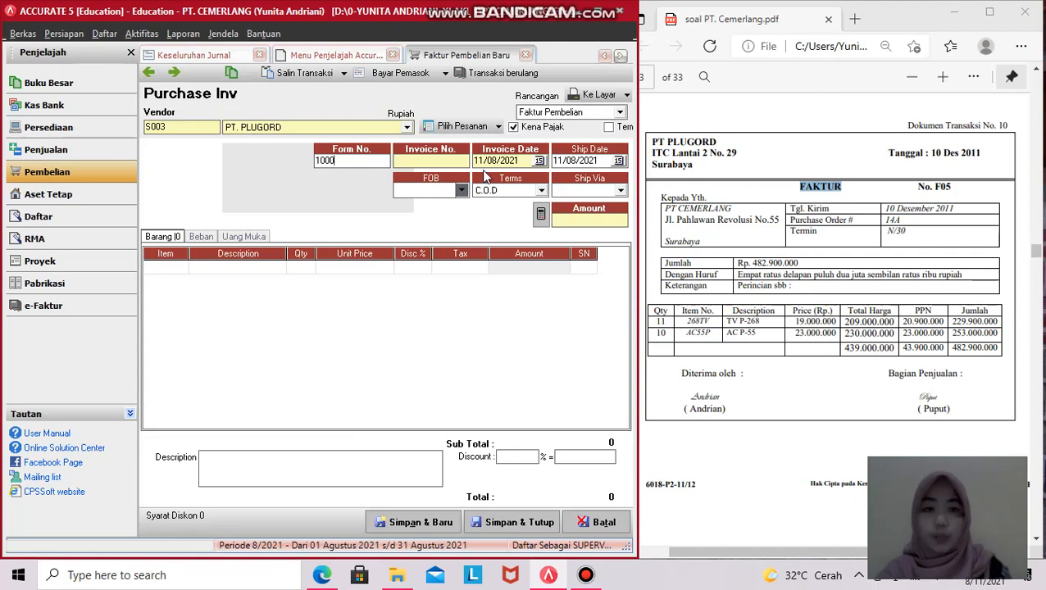
{"action": "left_click", "coordinate": [908, 190]}
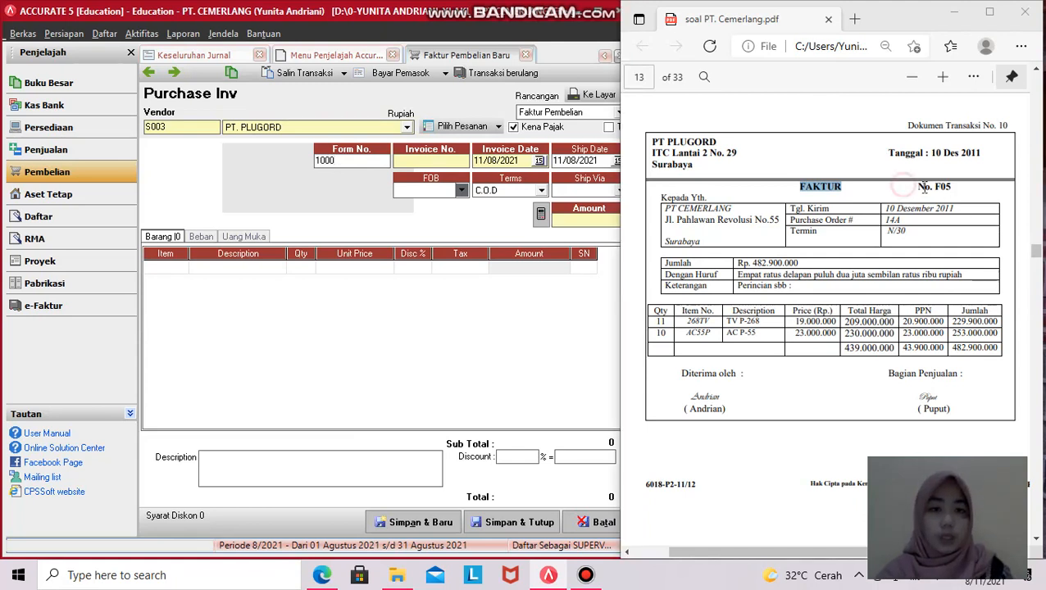
{"action": "left_click_drag", "start_coordinate": [918, 187], "coordinate": [951, 187]}
{"action": "left_click", "coordinate": [430, 160]}
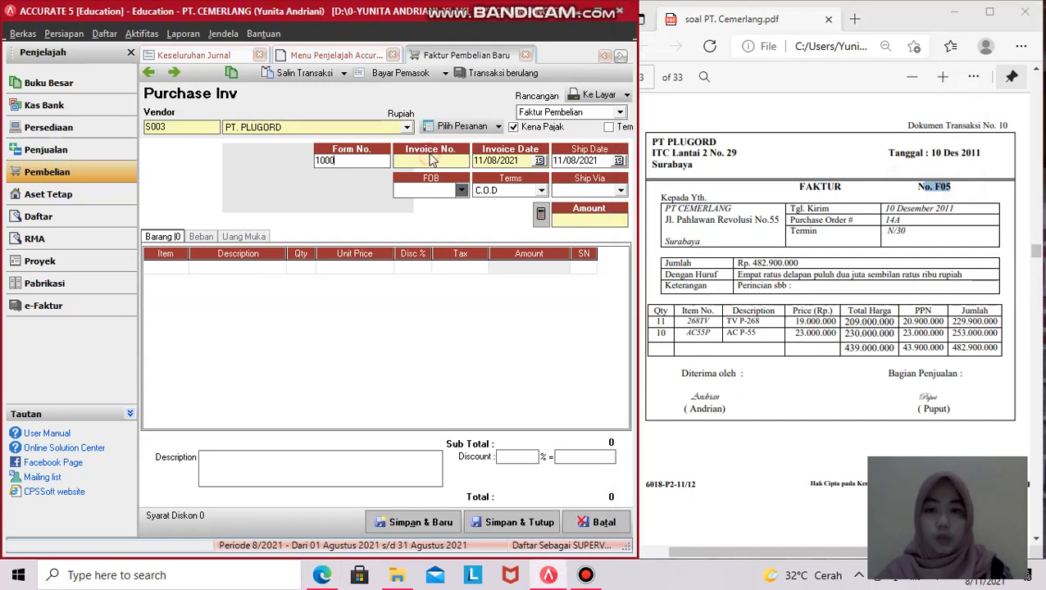
{"action": "type", "text": "F"}
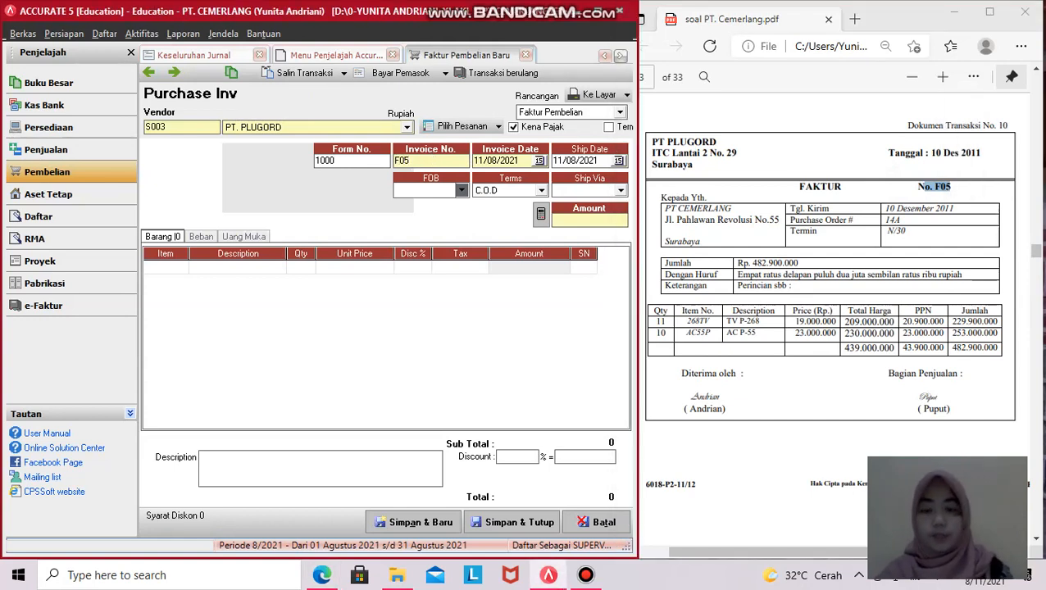
{"action": "type", "text": "05"}
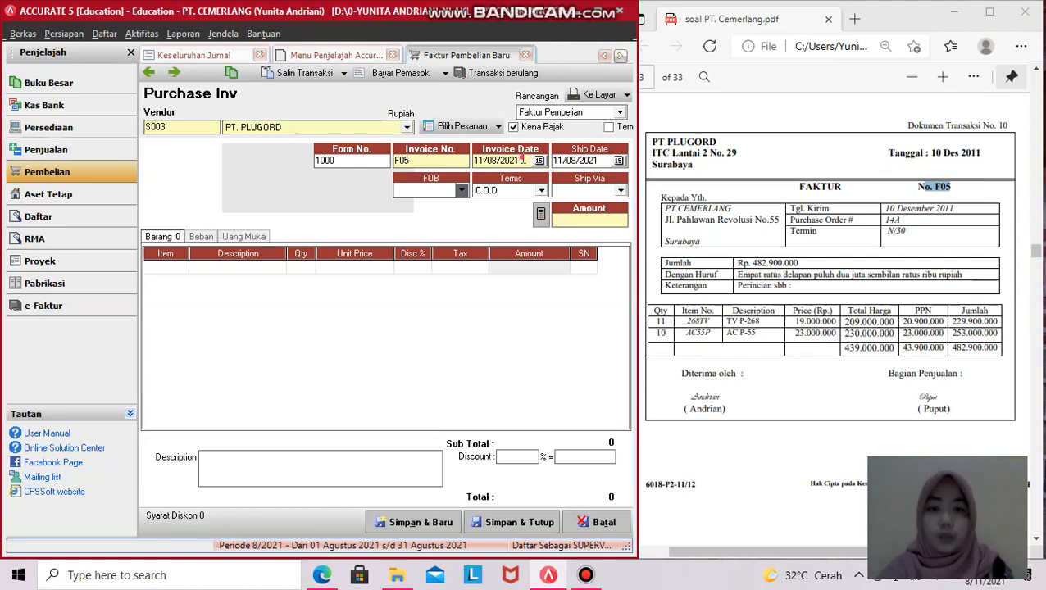
- Set invoice and ship dates to 10/12/2011, then check the N/30 terms in the PDF
{"action": "left_click", "coordinate": [522, 159]}
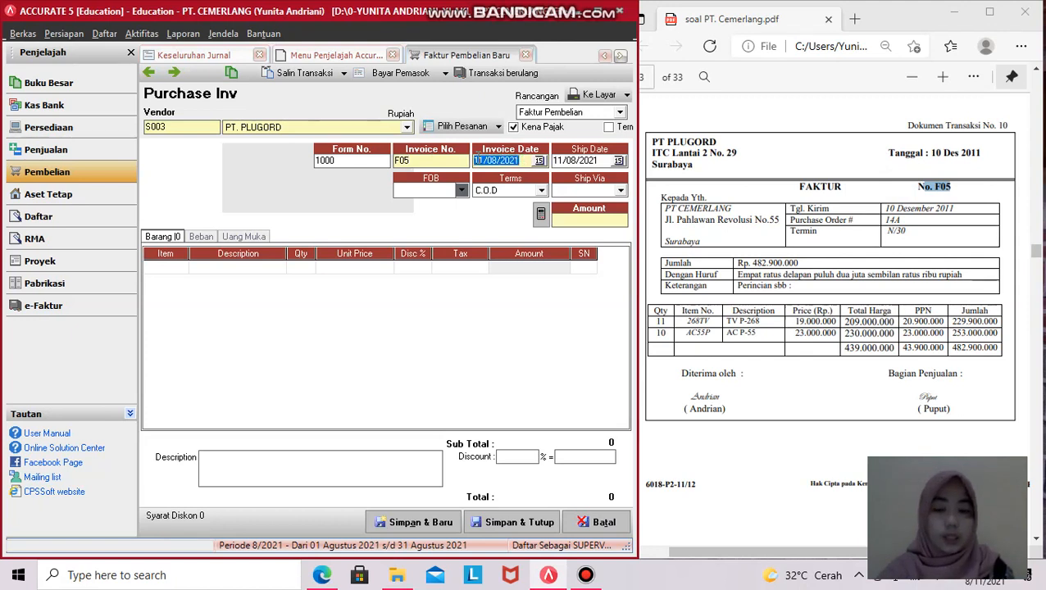
{"action": "type", "text": "10/12/2"}
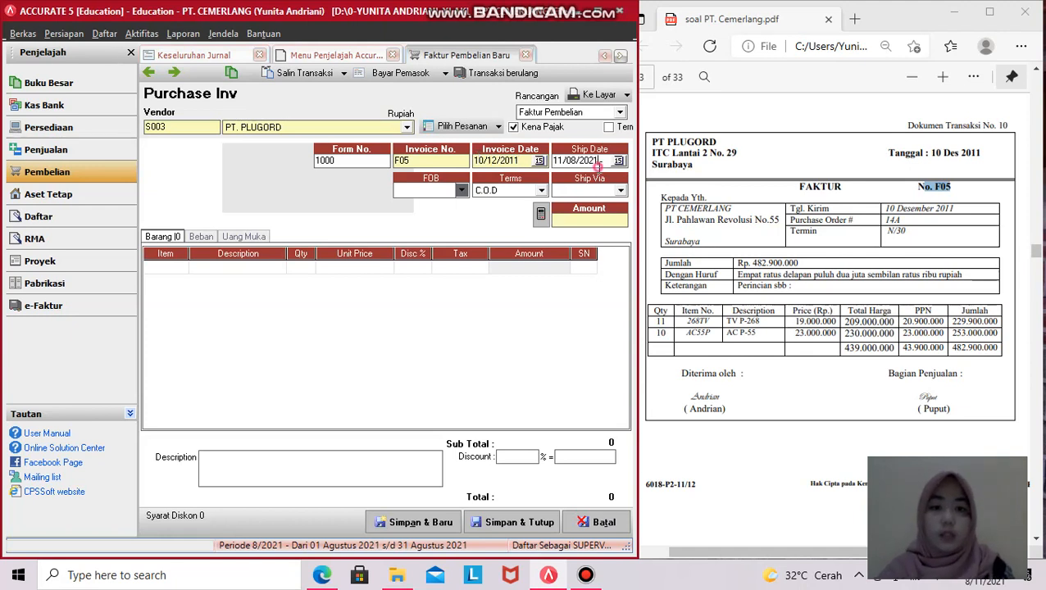
{"action": "key", "text": "Tab"}
{"action": "type", "text": "1"}
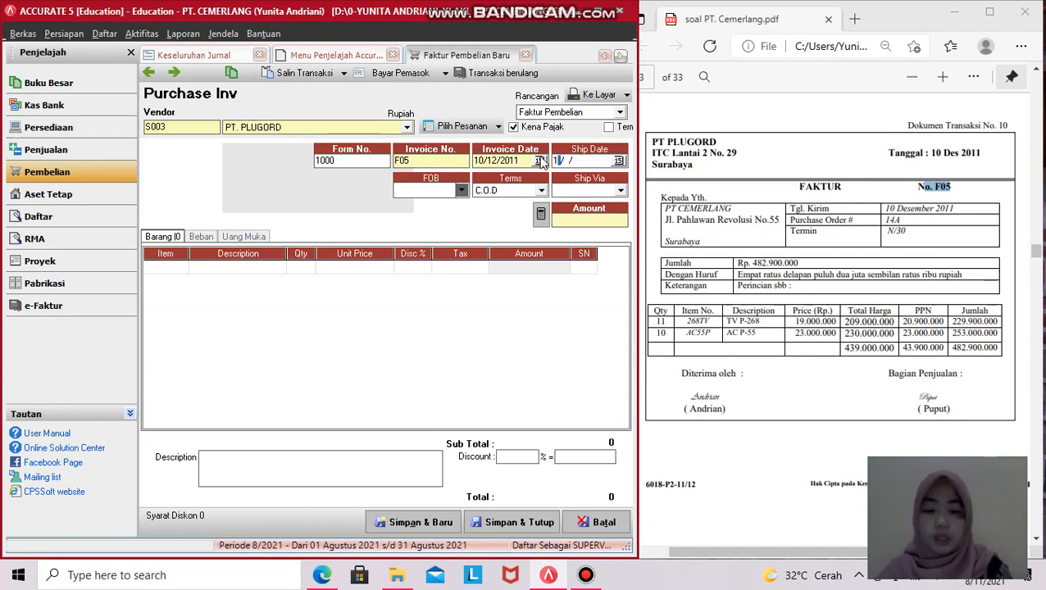
{"action": "type", "text": "0/ /12"}
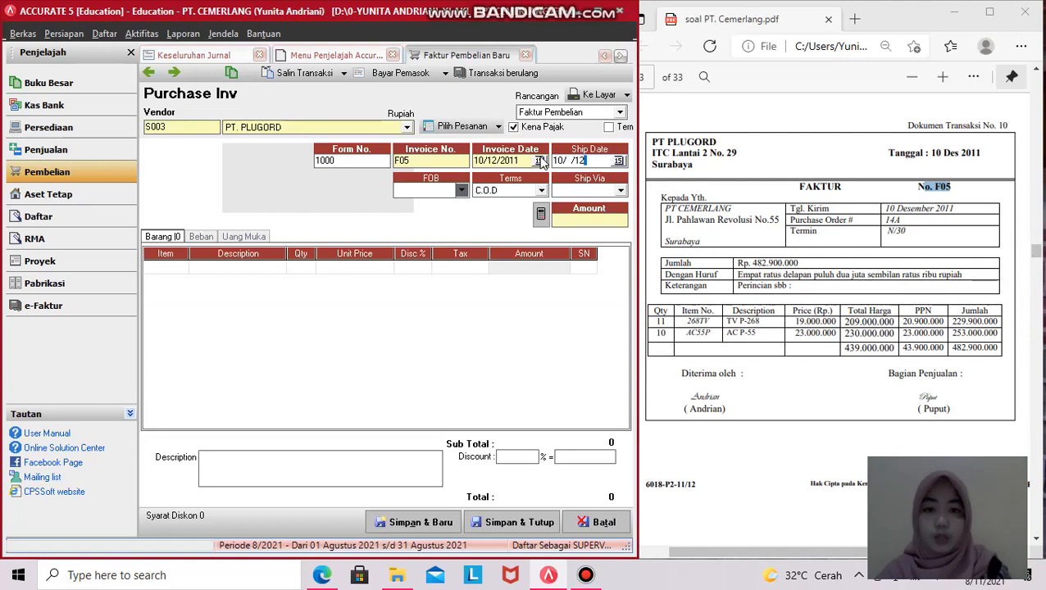
{"action": "key", "text": "BackSpace"}
{"action": "key", "text": "BackSpace"}
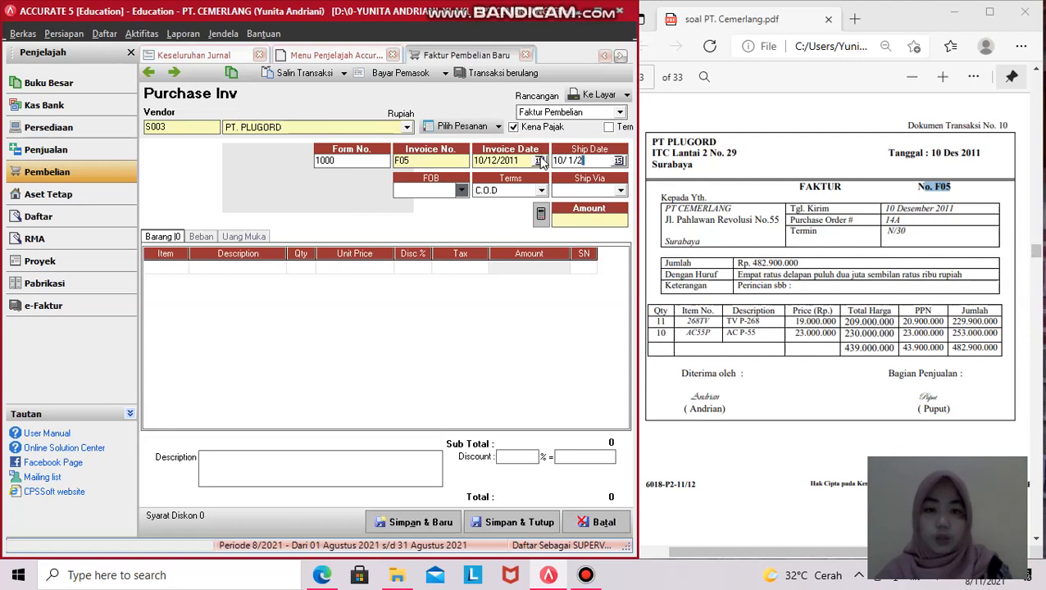
{"action": "type", "text": "0/1"}
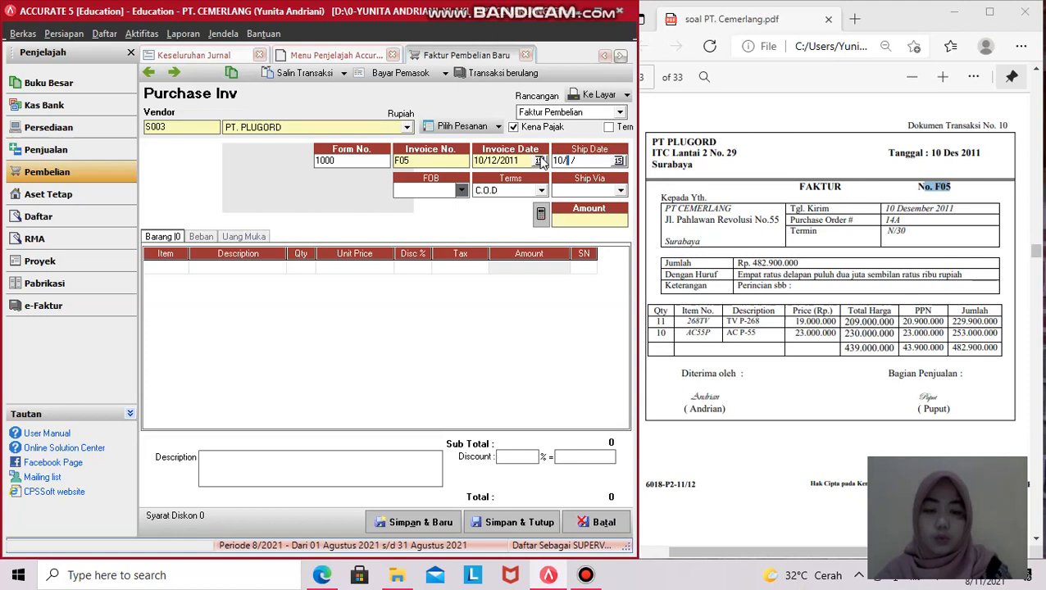
{"action": "type", "text": "2/2011"}
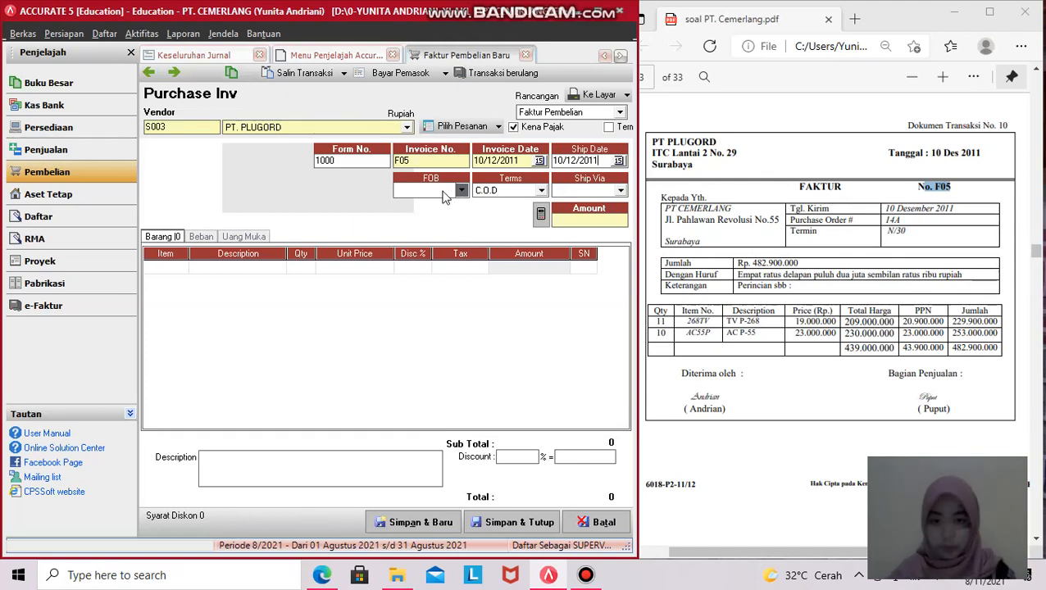
{"action": "left_click", "coordinate": [792, 233]}
{"action": "left_click_drag", "start_coordinate": [793, 234], "coordinate": [893, 248]}
{"action": "left_click", "coordinate": [894, 248]}
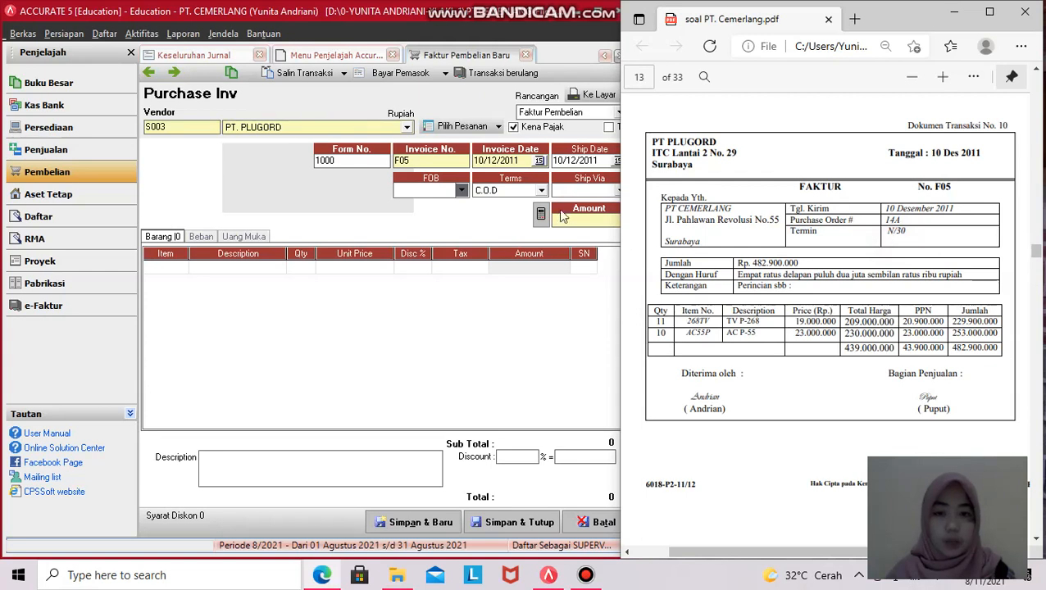
- Choose Net 30 payment terms and leave the shipping method empty
{"action": "left_click", "coordinate": [541, 191]}
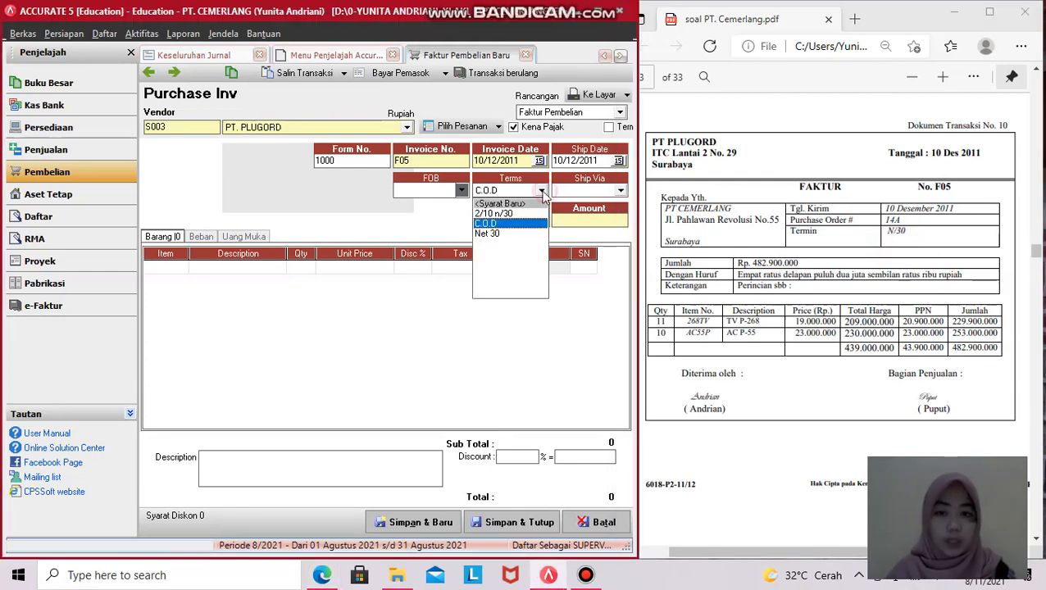
{"action": "left_click", "coordinate": [505, 234]}
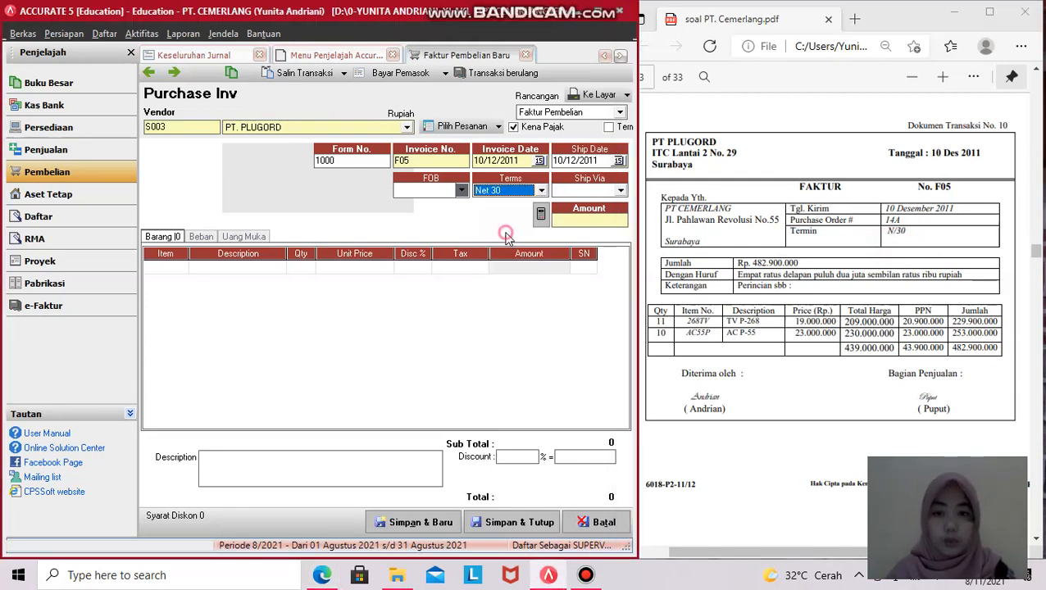
{"action": "left_click", "coordinate": [620, 195]}
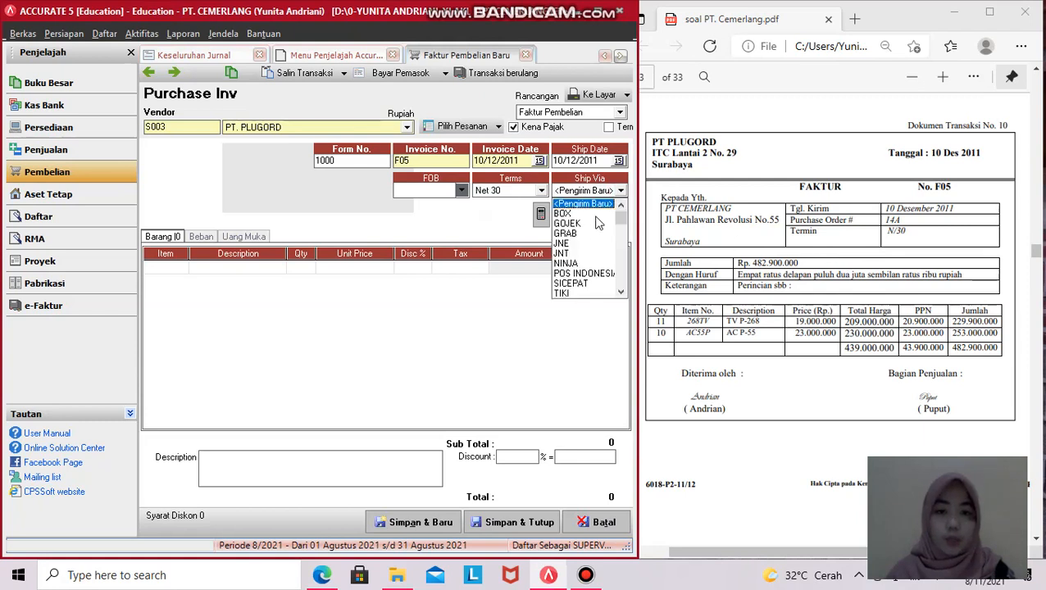
{"action": "left_click", "coordinate": [529, 304]}
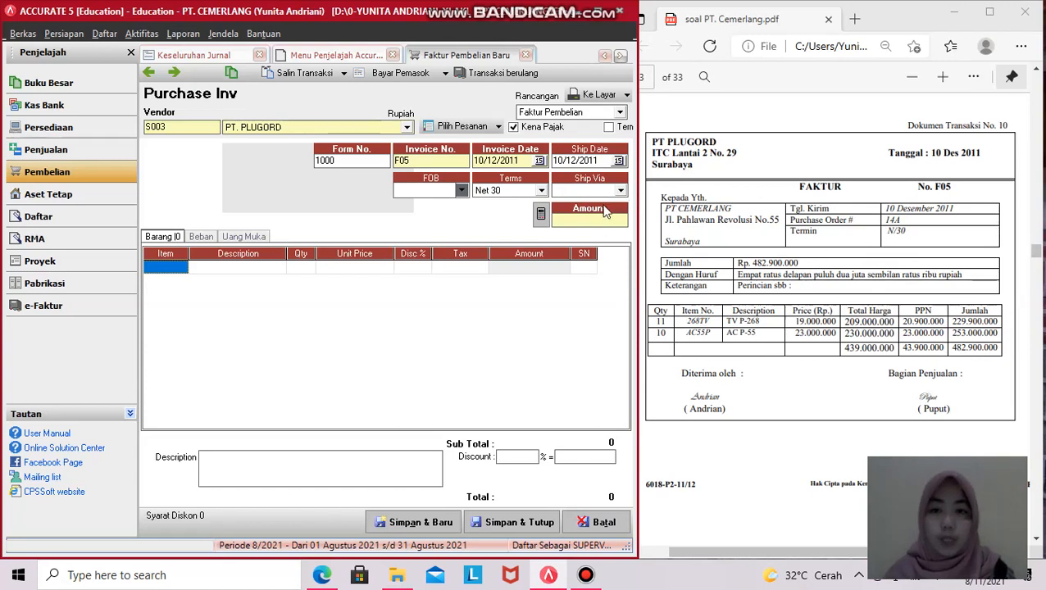
{"action": "left_click", "coordinate": [178, 271]}
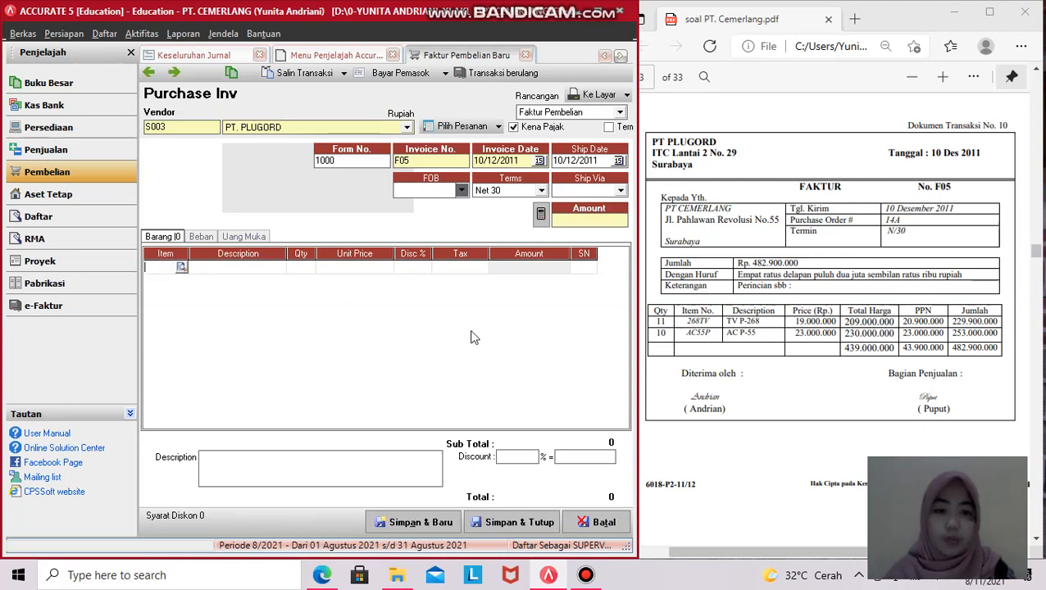
- Add item 268TV TV P-268 with quantity 11 at unit price 19,000,000
{"action": "left_click", "coordinate": [182, 268]}
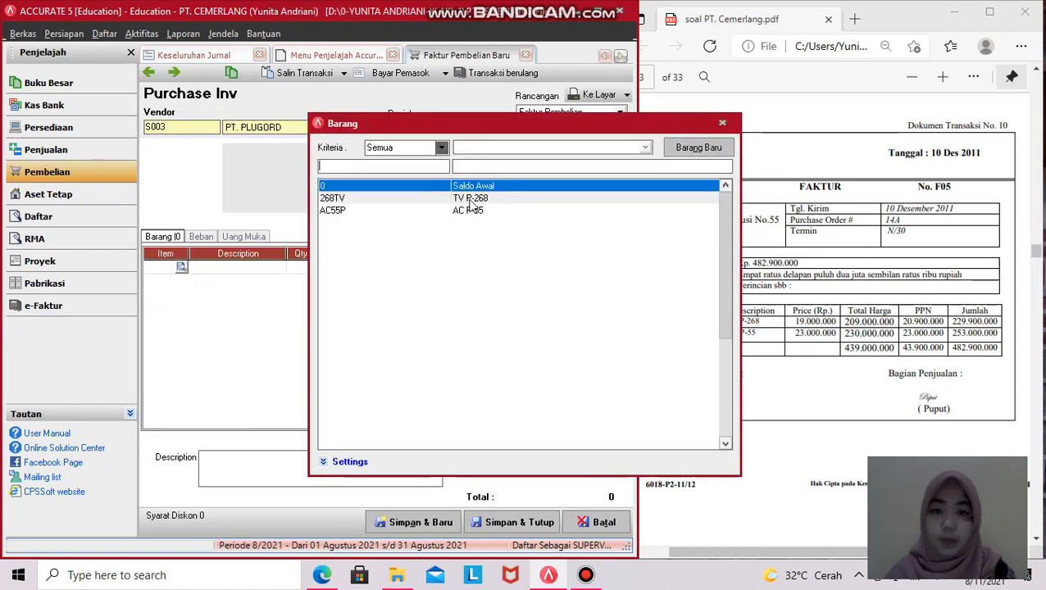
{"action": "left_click", "coordinate": [464, 199]}
{"action": "double_click", "coordinate": [500, 200]}
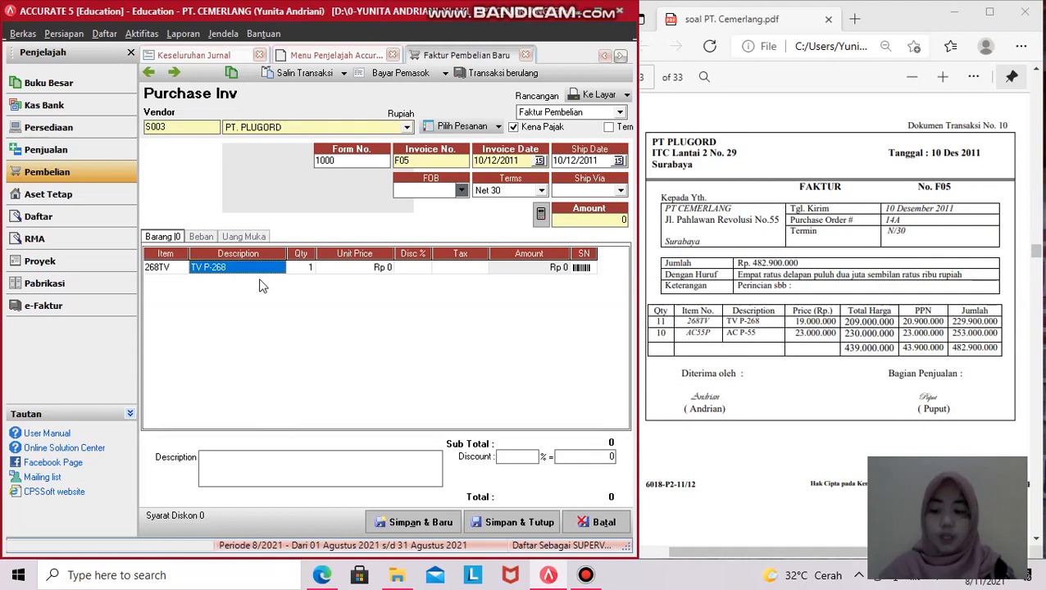
{"action": "key", "text": "Tab"}
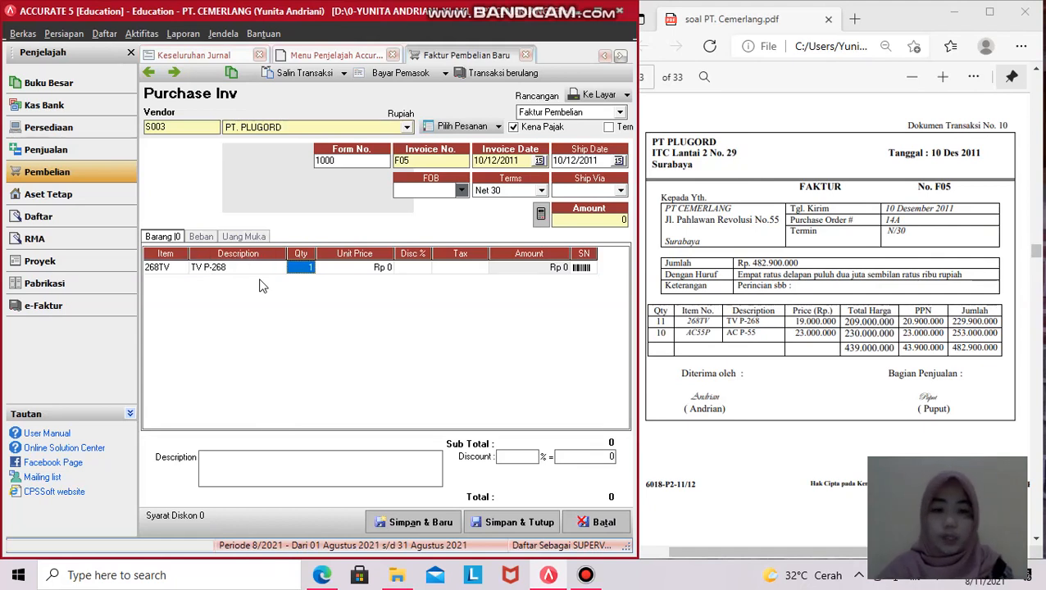
{"action": "type", "text": "11"}
{"action": "key", "text": "Tab"}
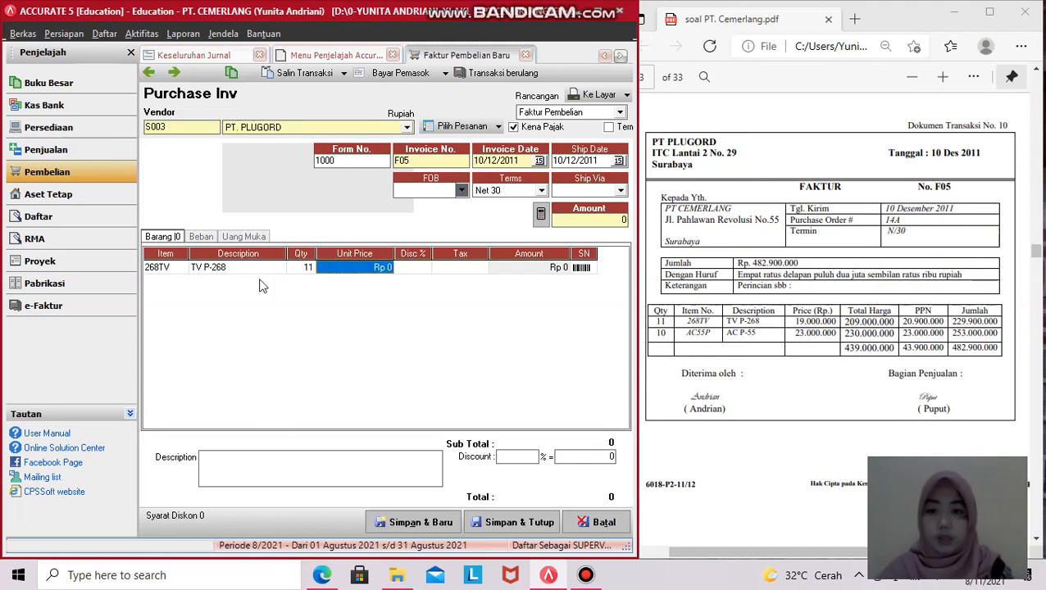
{"action": "type", "text": "19.000.00"}
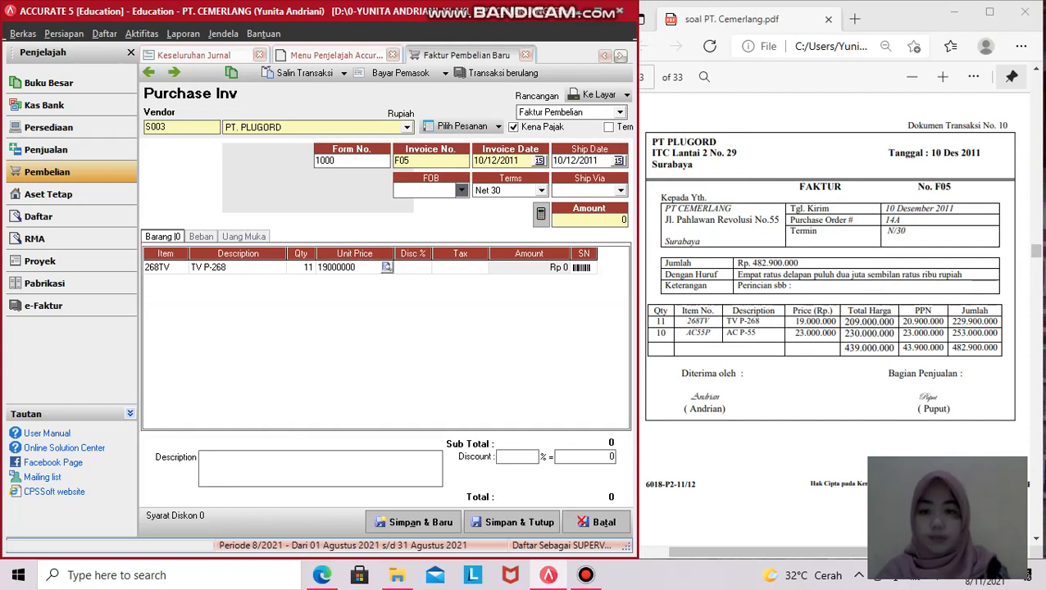
{"action": "type", "text": "0"}
{"action": "key", "text": "Tab"}
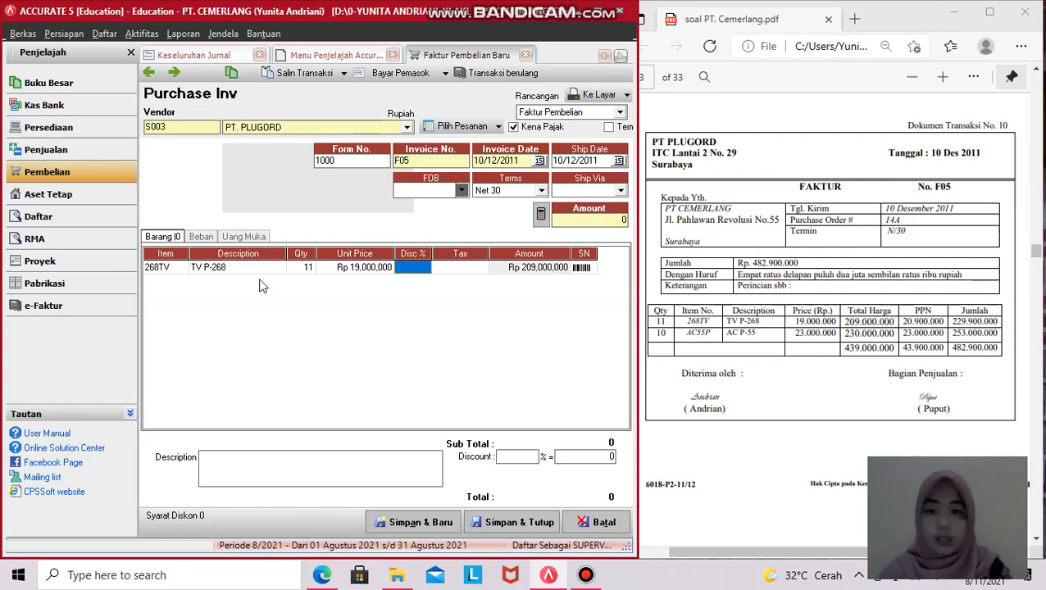
- Give the TV line tax code T and amount 209,000,000, then start a new line
{"action": "key", "text": "Tab"}
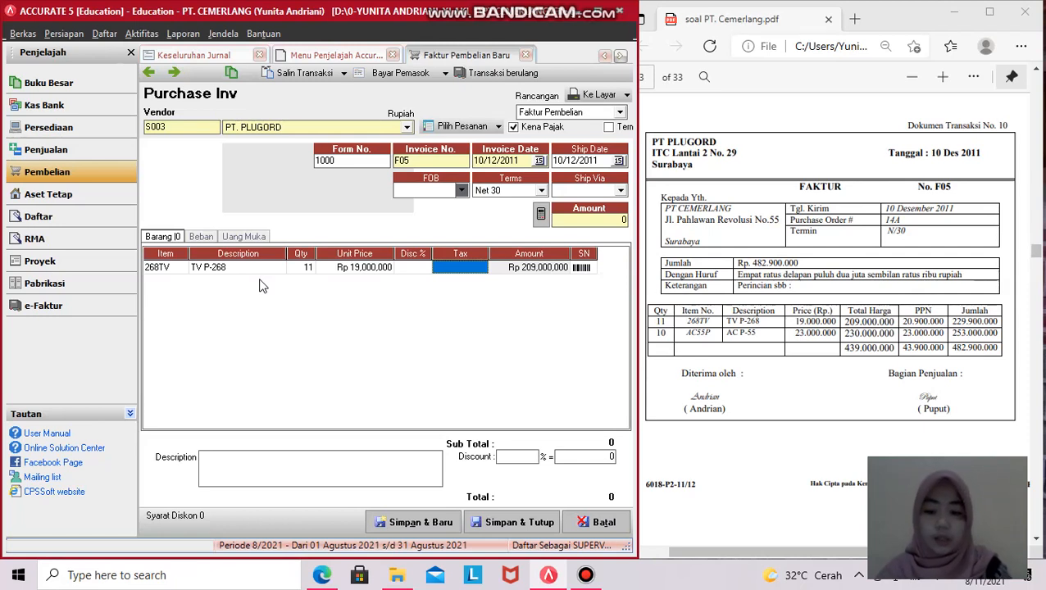
{"action": "type", "text": "T"}
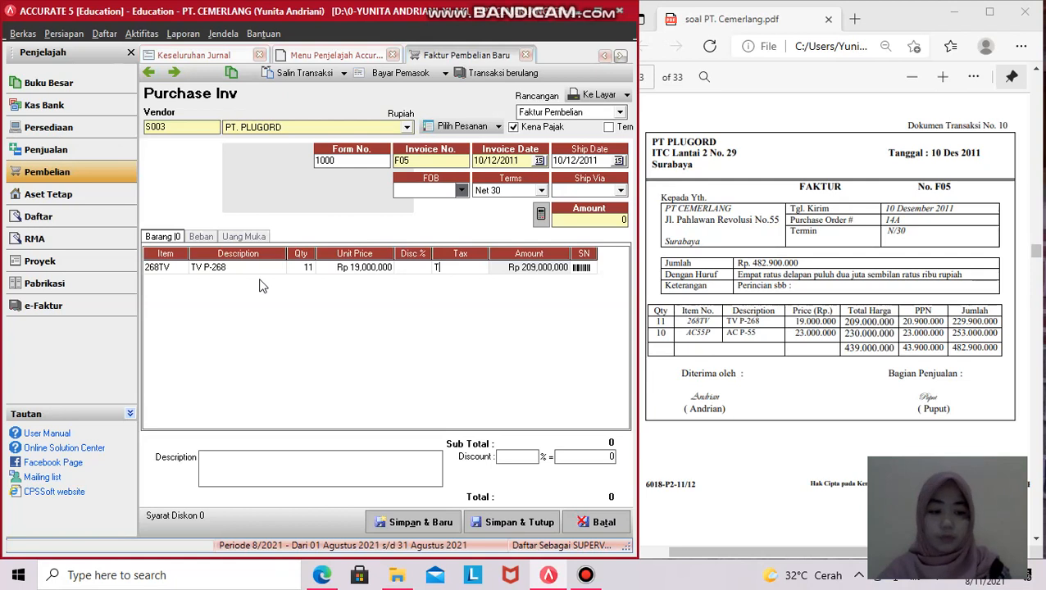
{"action": "key", "text": "Tab"}
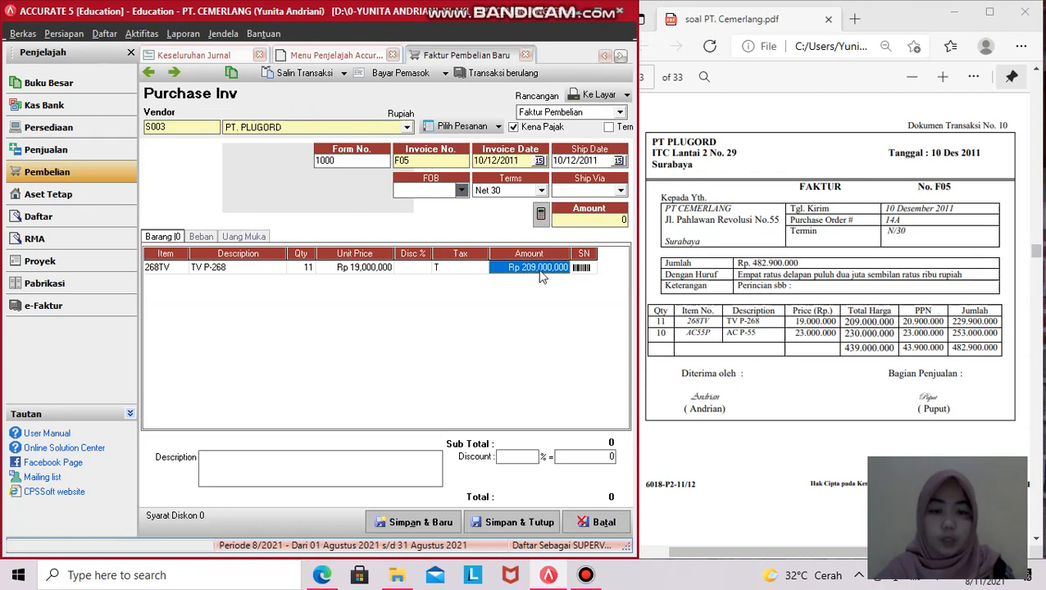
{"action": "double_click", "coordinate": [858, 322]}
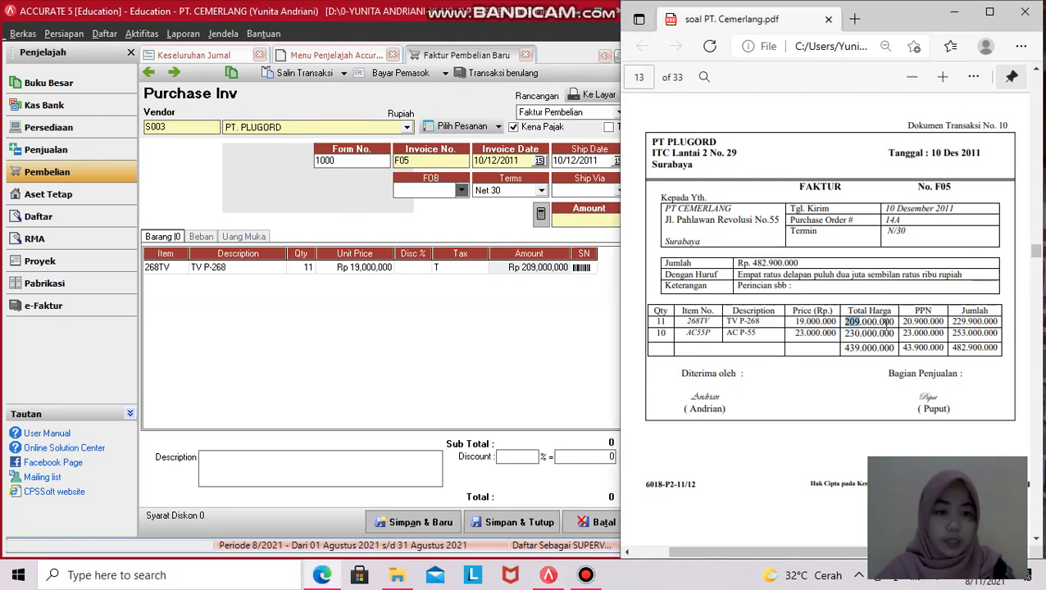
{"action": "left_click", "coordinate": [508, 271]}
{"action": "left_click", "coordinate": [508, 270]}
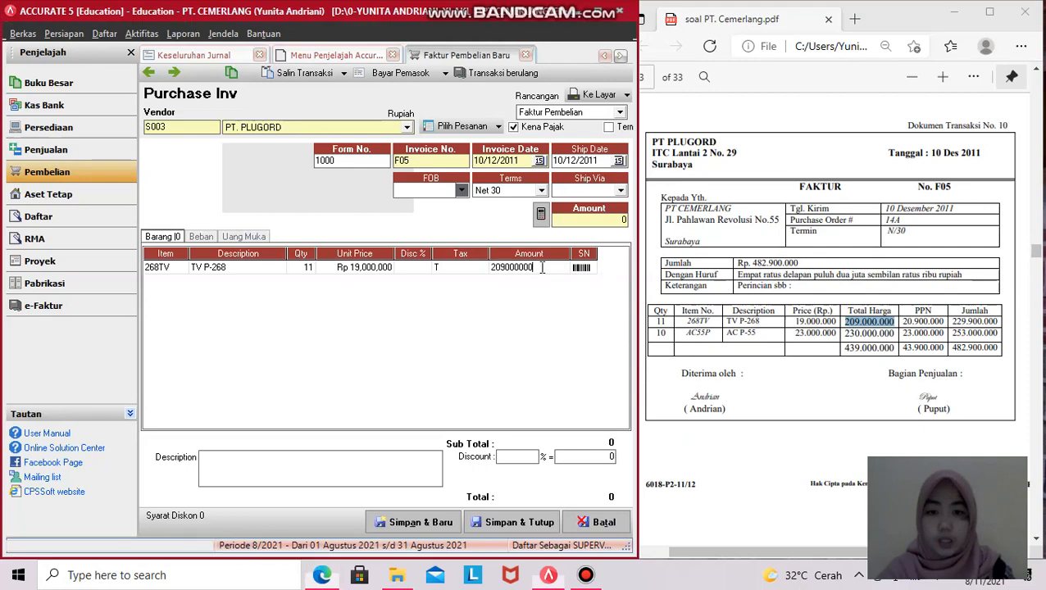
{"action": "key", "text": "Return"}
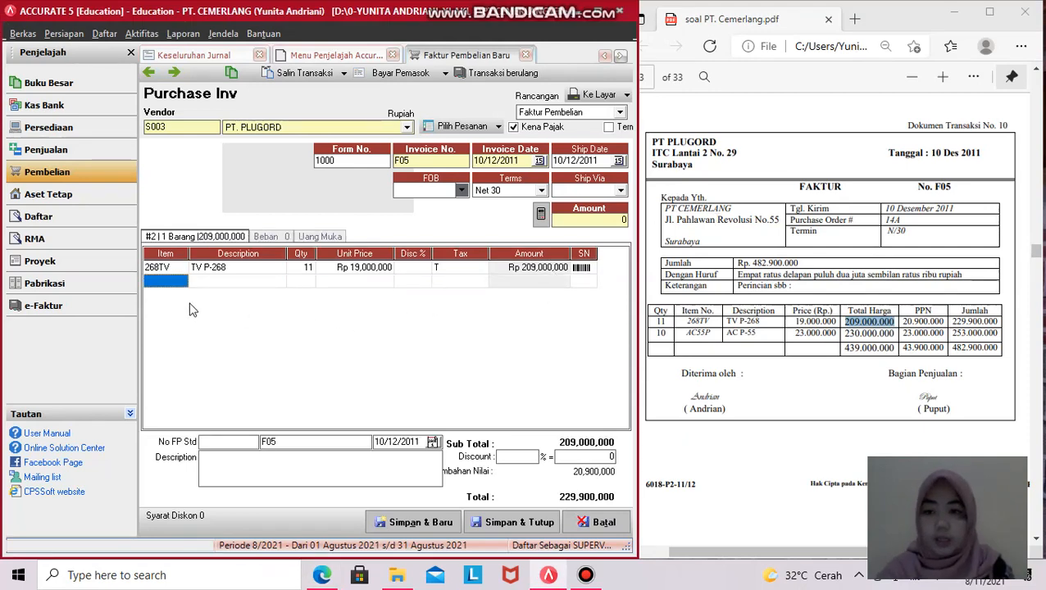
- Add item AC55P AC P-55 with quantity 10 at unit price 23,000,000
{"action": "left_click", "coordinate": [180, 284]}
{"action": "left_click", "coordinate": [181, 281]}
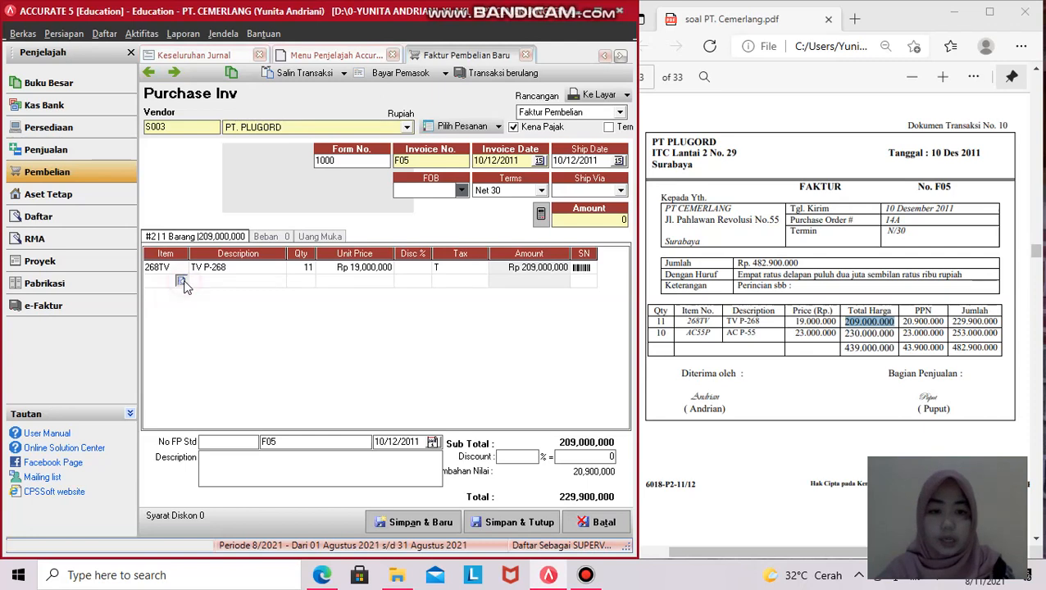
{"action": "left_click", "coordinate": [482, 212]}
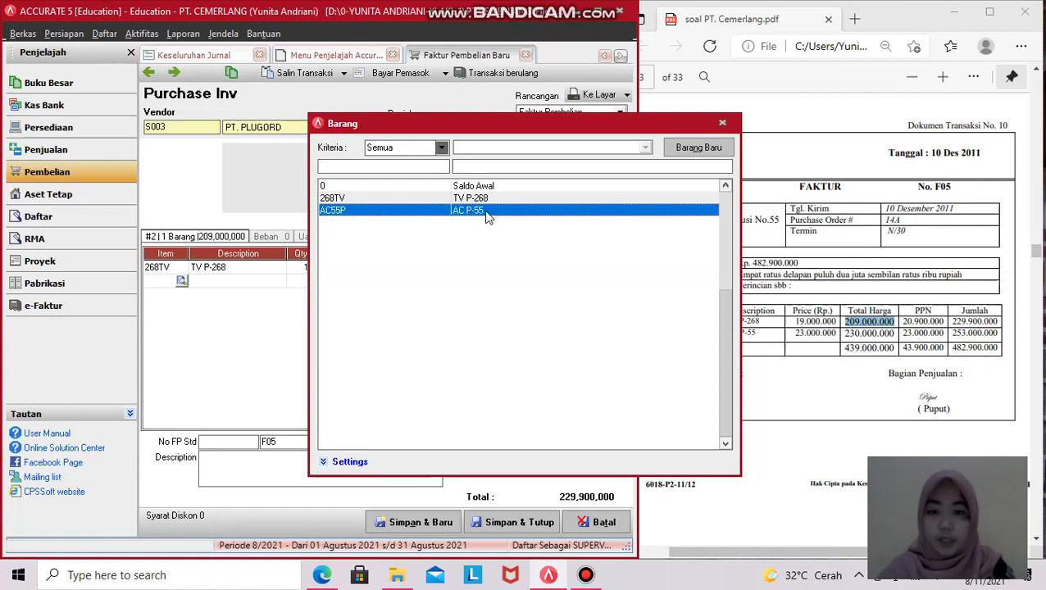
{"action": "double_click", "coordinate": [485, 212]}
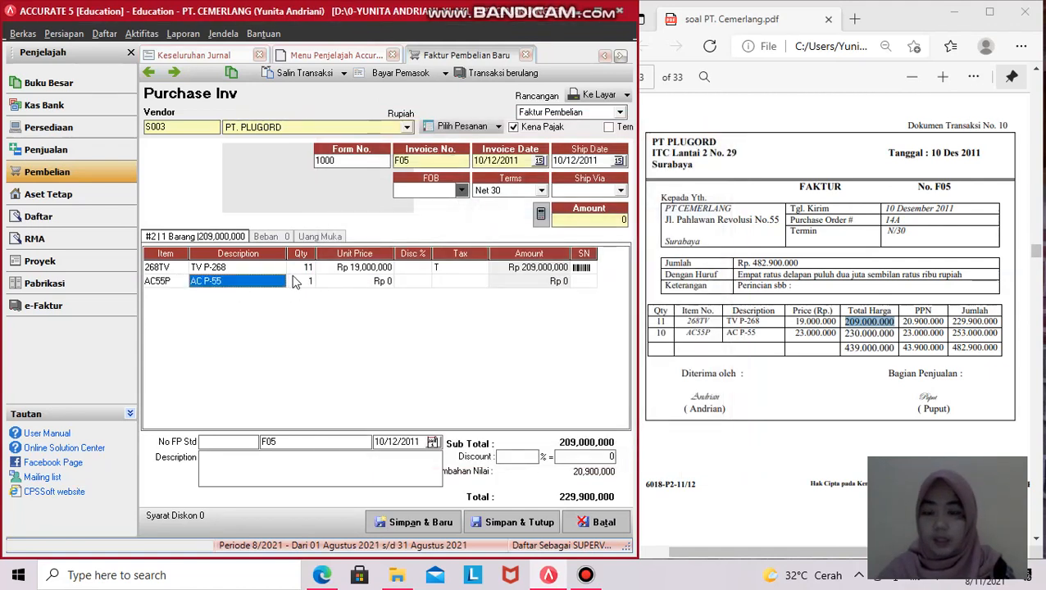
{"action": "left_click", "coordinate": [300, 280]}
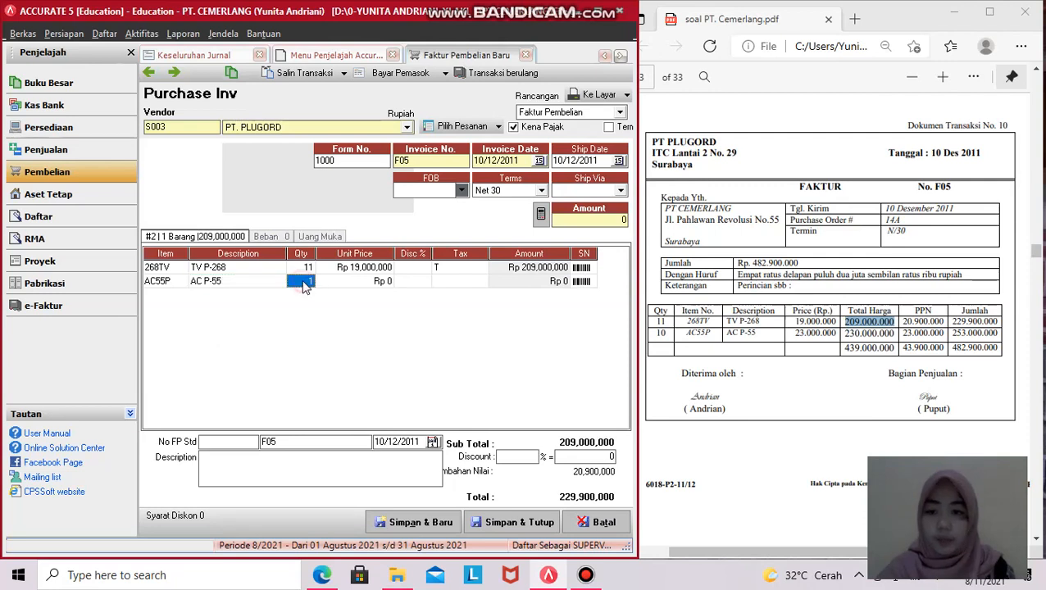
{"action": "type", "text": "10"}
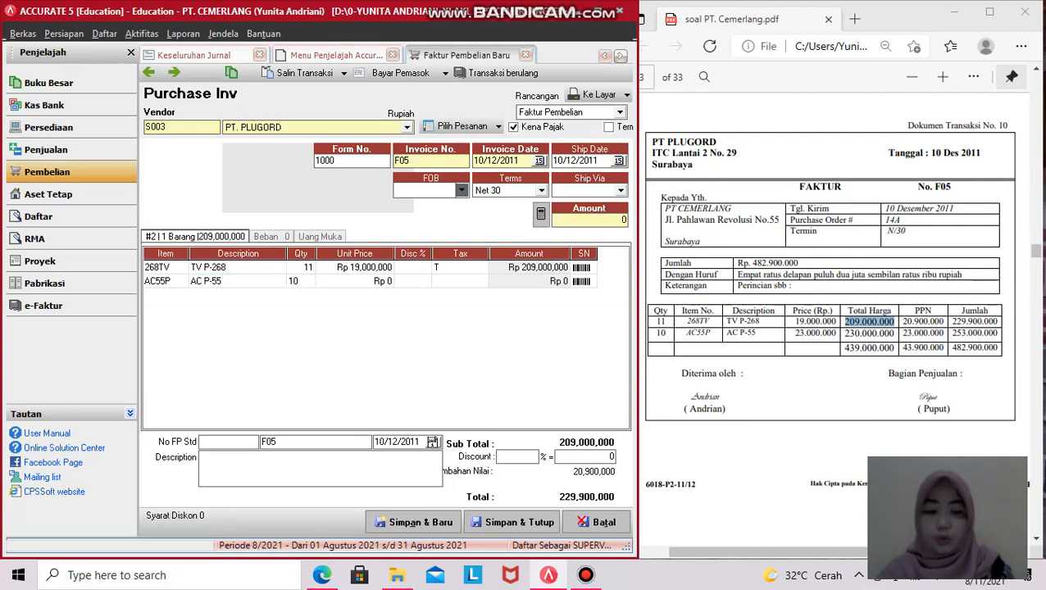
{"action": "key", "text": "Tab"}
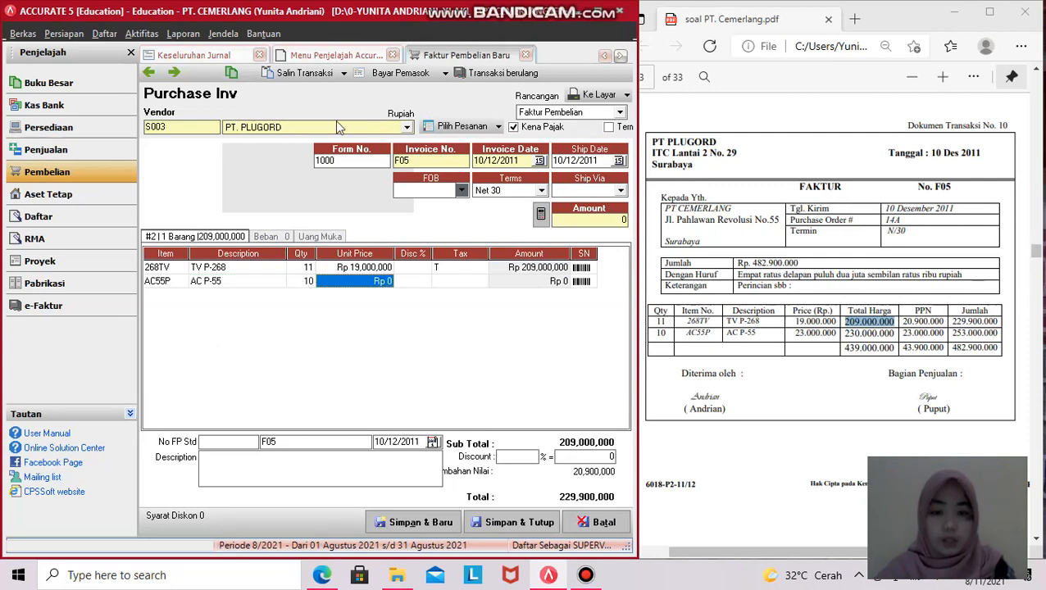
{"action": "type", "text": "23.000.00"}
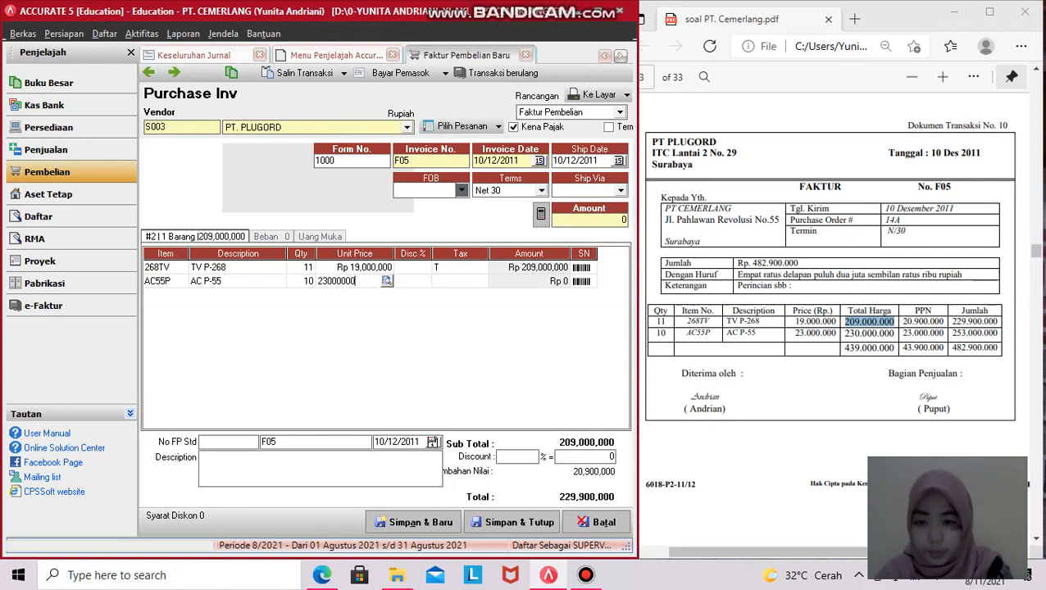
{"action": "type", "text": "0"}
{"action": "key", "text": "Tab"}
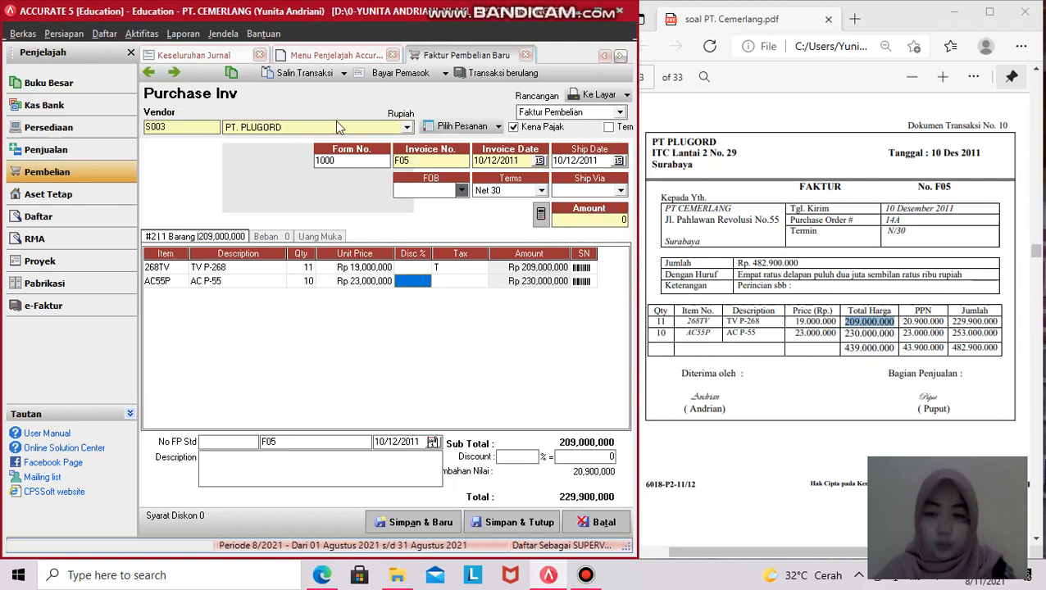
- Set tax code T on the AC55P line and fill the invoice amount, now 482,900,000
{"action": "key", "text": "Tab"}
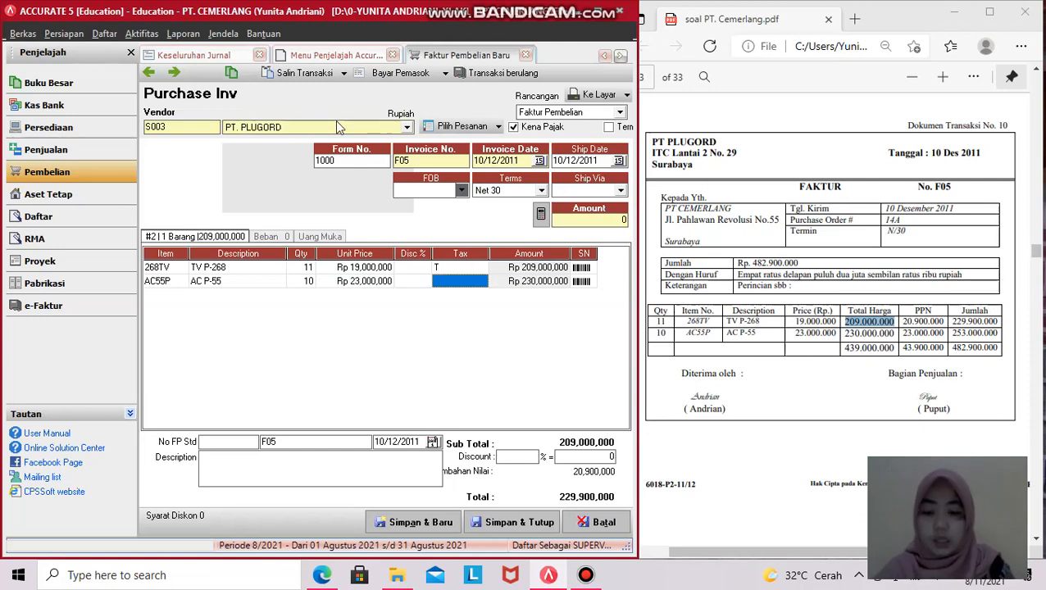
{"action": "type", "text": "T"}
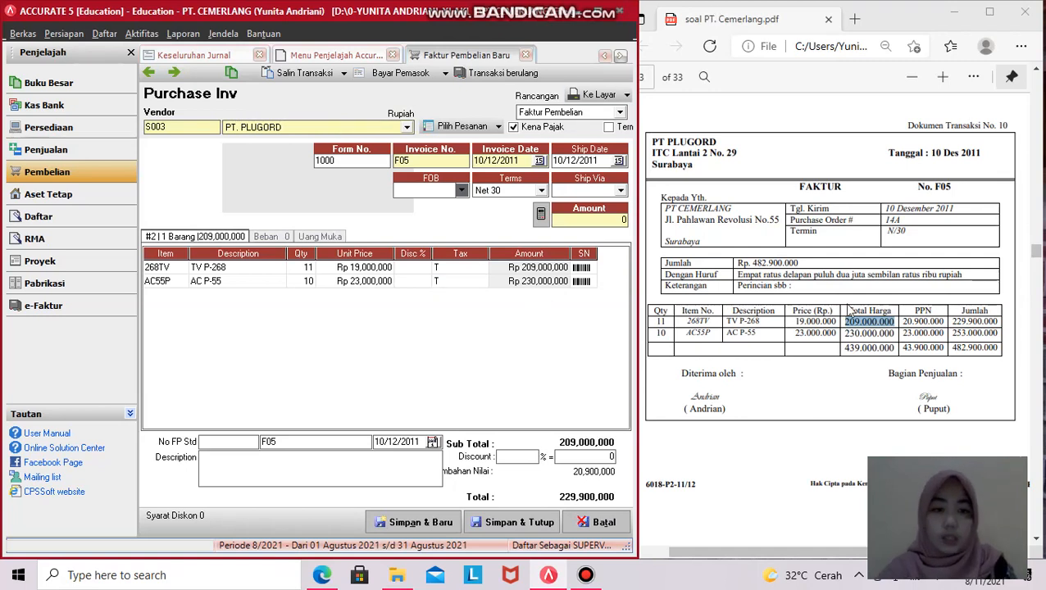
{"action": "left_click", "coordinate": [465, 269]}
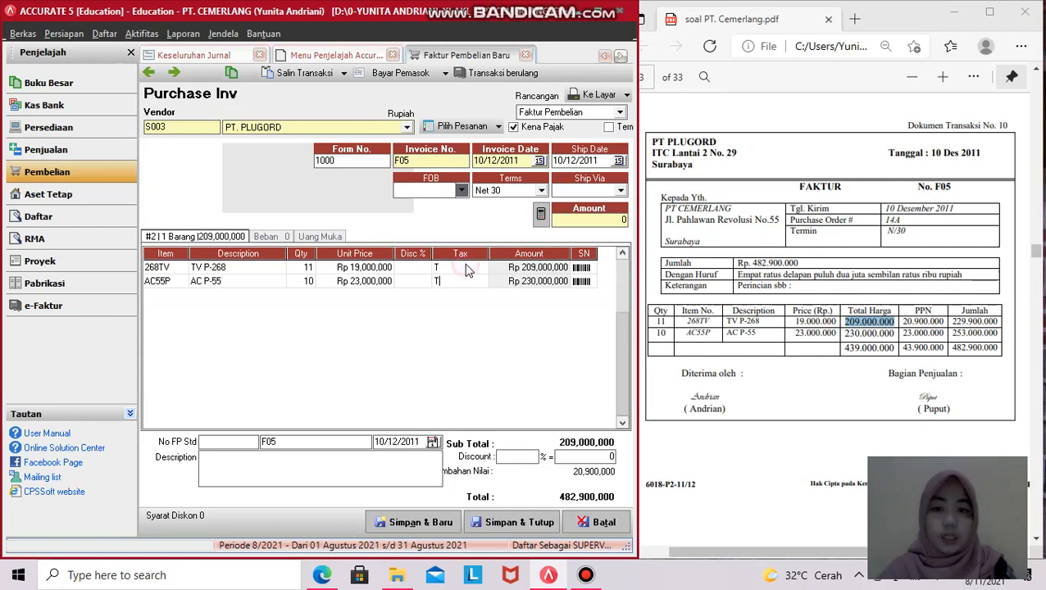
{"action": "left_click", "coordinate": [459, 277]}
{"action": "left_click", "coordinate": [461, 267]}
{"action": "left_click", "coordinate": [463, 269]}
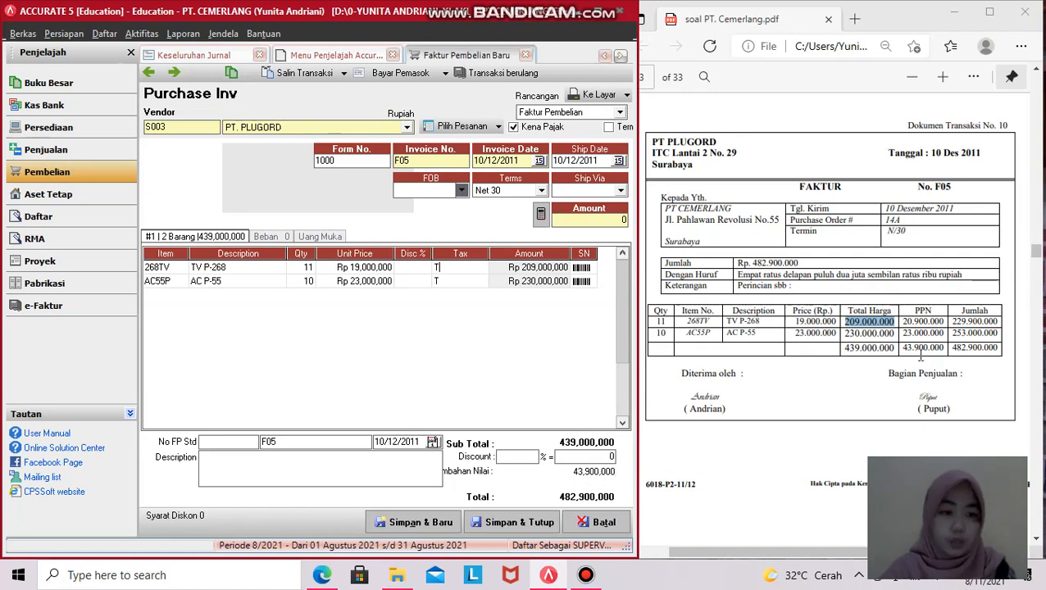
{"action": "left_click", "coordinate": [541, 215]}
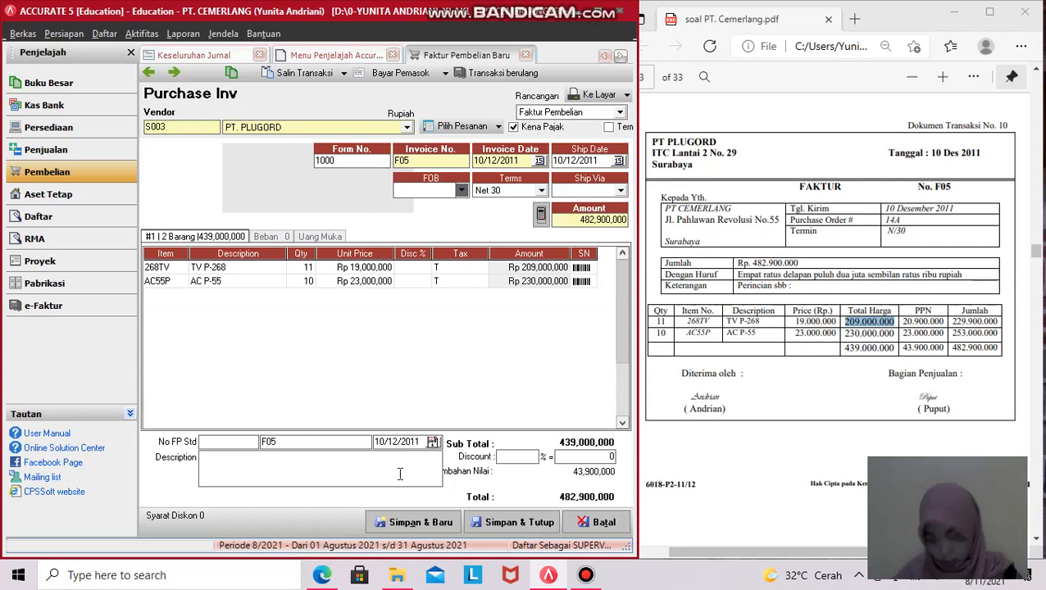
- Save and close invoice F05, then refresh the Keseluruhan Jurnal report
{"action": "left_click", "coordinate": [516, 524]}
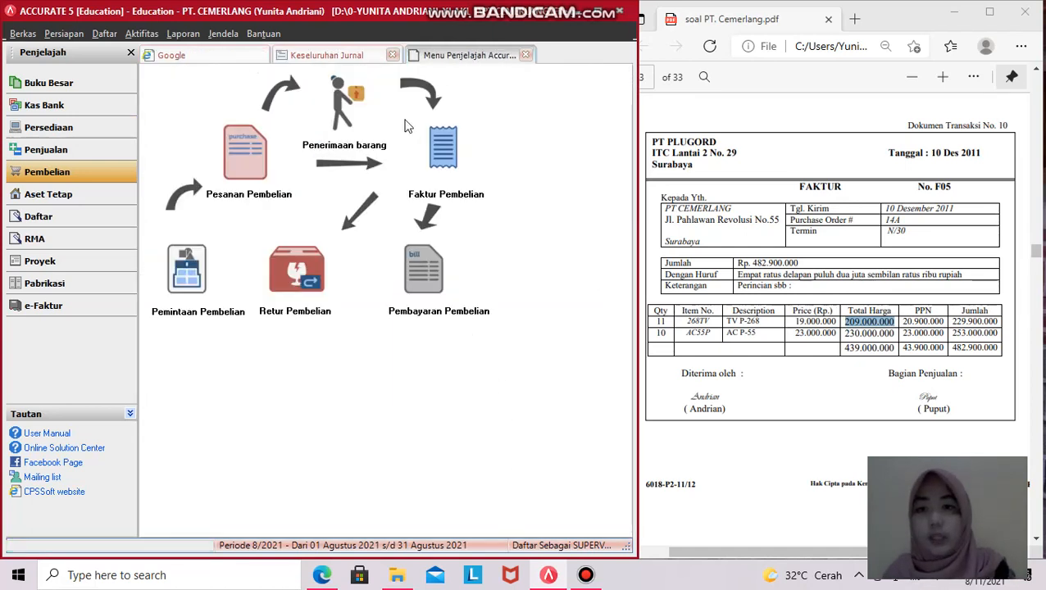
{"action": "left_click", "coordinate": [344, 55]}
{"action": "scroll", "coordinate": [384, 199], "scroll_direction": "down", "scroll_amount": 5}
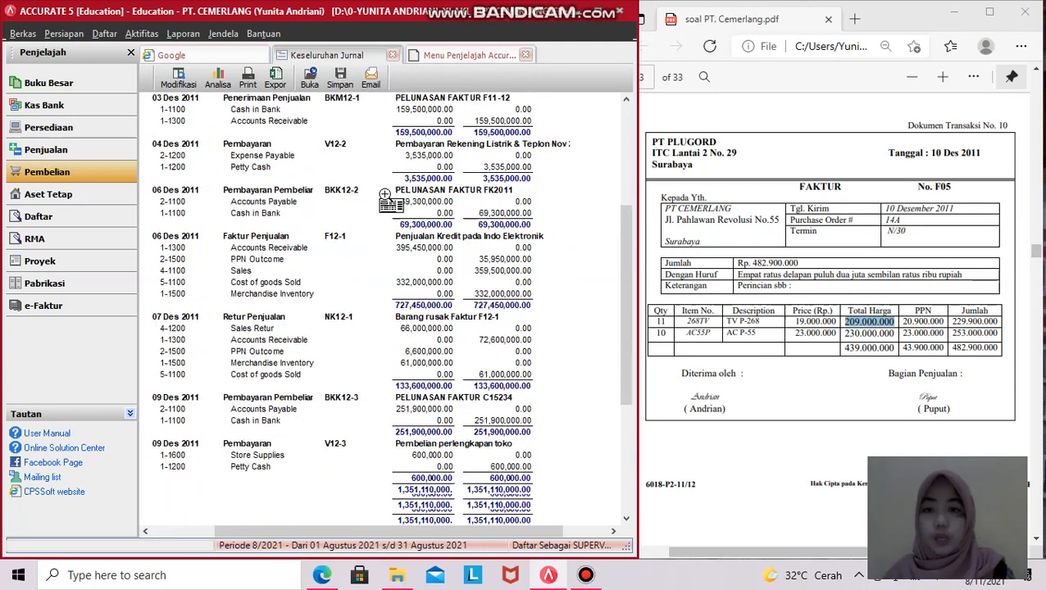
{"action": "left_click_drag", "start_coordinate": [635, 72], "coordinate": [737, 76]}
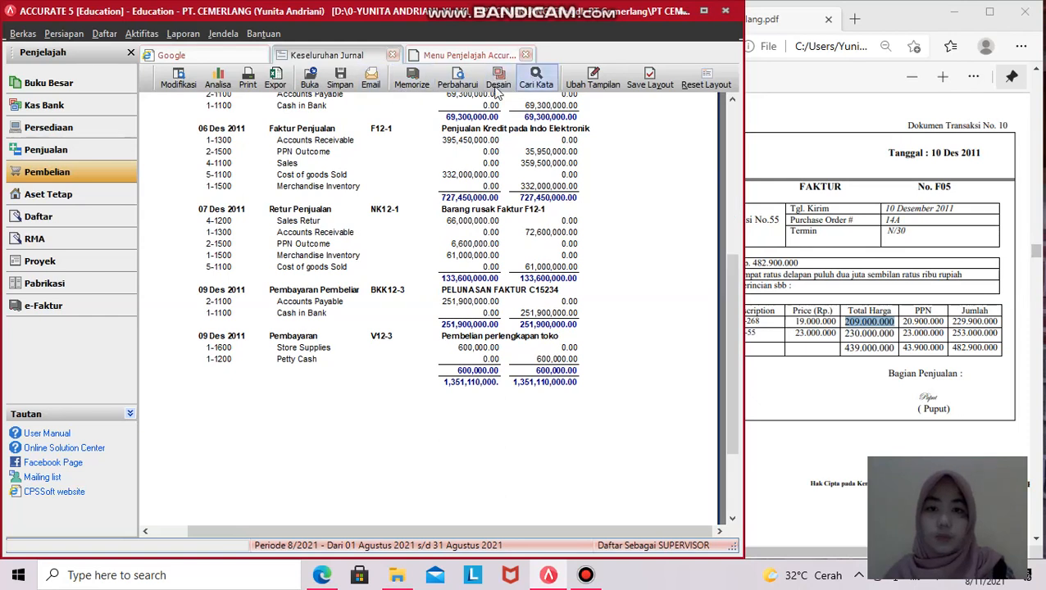
{"action": "left_click", "coordinate": [456, 80]}
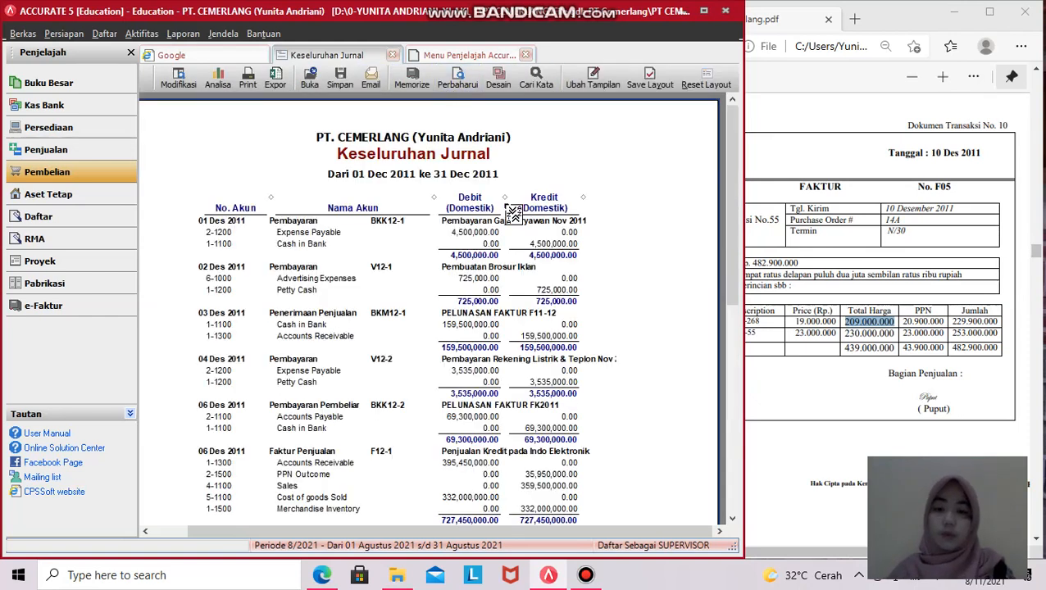
- Scroll the journal to the 10 Des 2011 entry 1000 for 482,900,000
{"action": "scroll", "coordinate": [467, 146], "scroll_direction": "down", "scroll_amount": 9}
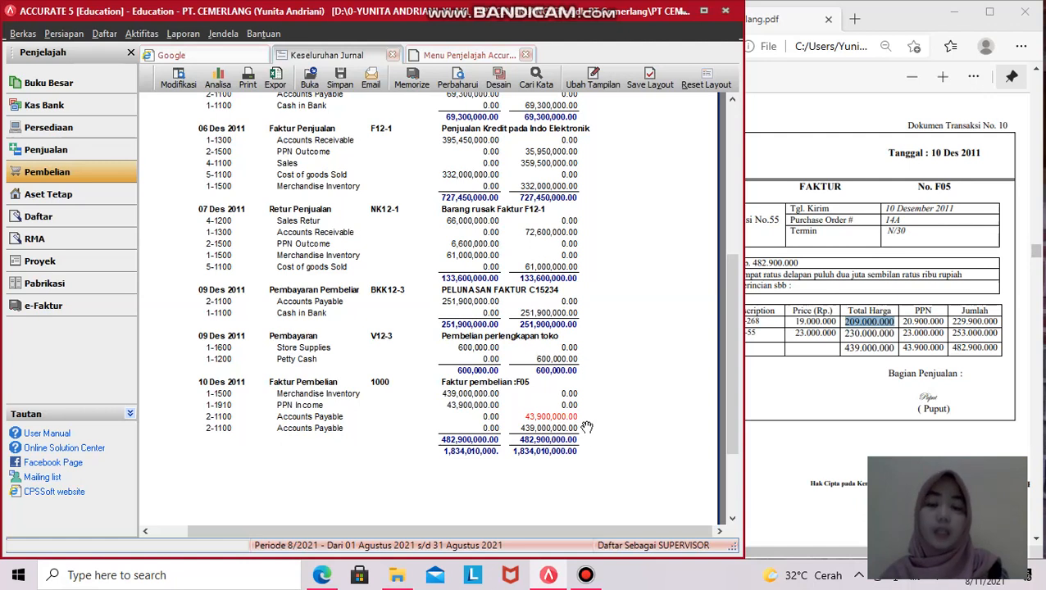
{"action": "scroll", "coordinate": [627, 424], "scroll_direction": "down", "scroll_amount": 3}
{"action": "scroll", "coordinate": [627, 424], "scroll_direction": "up", "scroll_amount": 8}
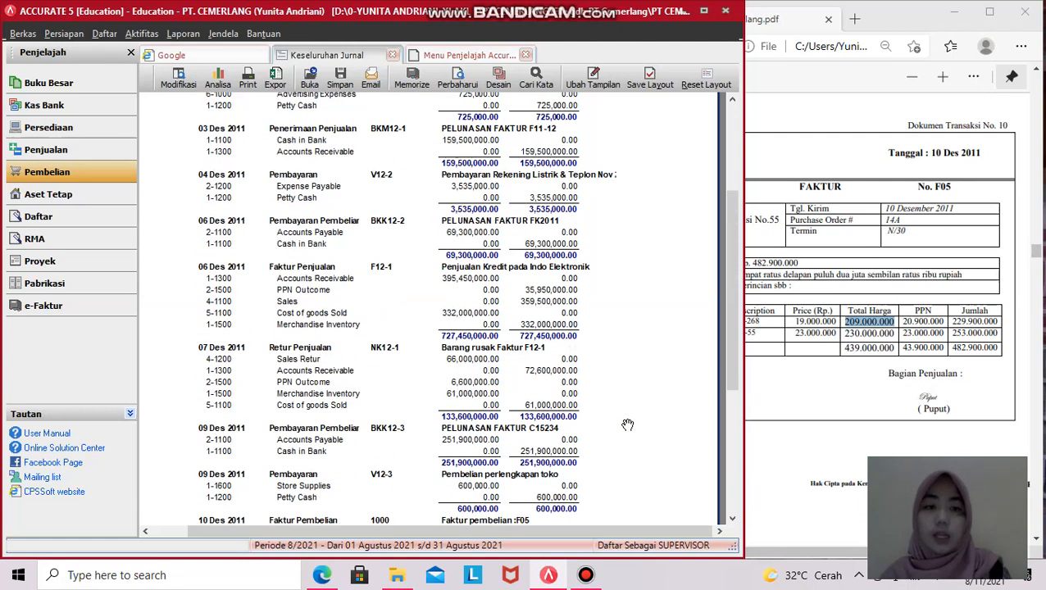
{"action": "left_click", "coordinate": [845, 330]}
{"action": "scroll", "coordinate": [845, 329], "scroll_direction": "down", "scroll_amount": 5}
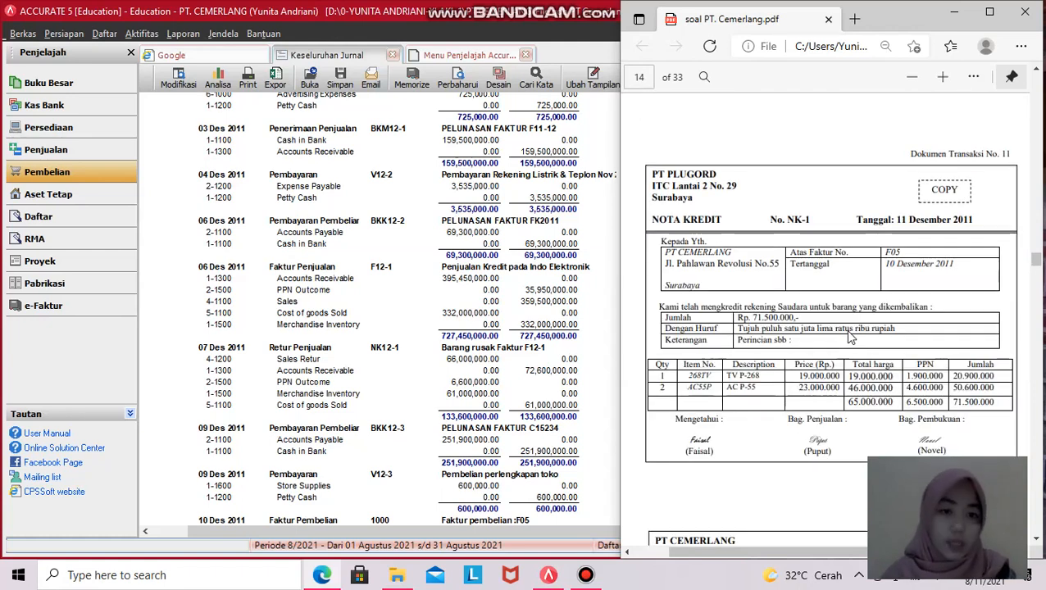
- Review the NOTA KREDIT NK-1 PDF, then return to ACCURATE's Pembelian overview
{"action": "scroll", "coordinate": [890, 353], "scroll_direction": "down", "scroll_amount": 1}
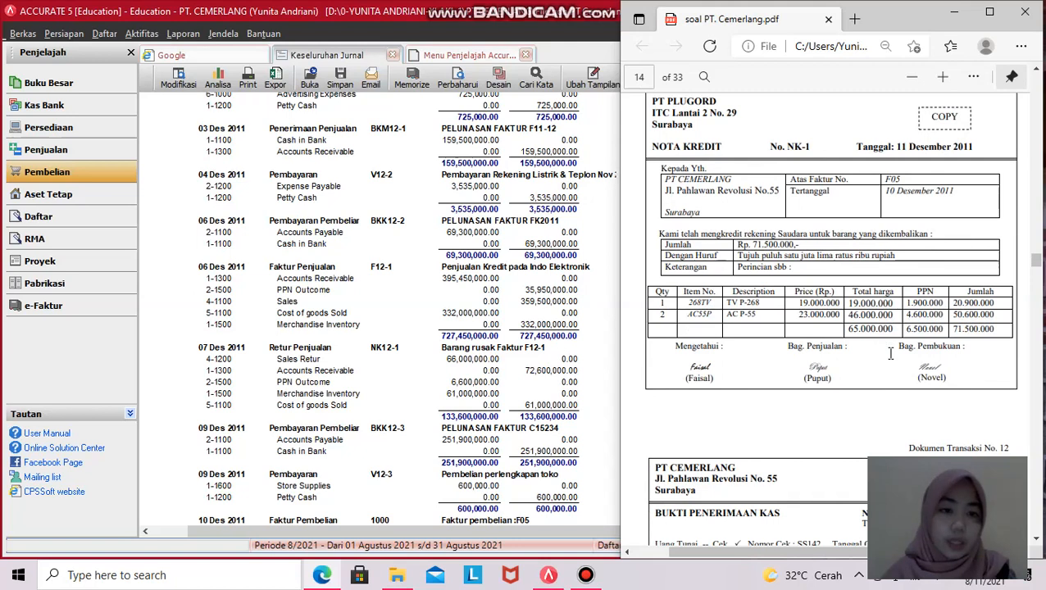
{"action": "scroll", "coordinate": [891, 354], "scroll_direction": "up", "scroll_amount": 1}
{"action": "scroll", "coordinate": [890, 354], "scroll_direction": "down", "scroll_amount": 1}
{"action": "scroll", "coordinate": [890, 354], "scroll_direction": "up", "scroll_amount": 1}
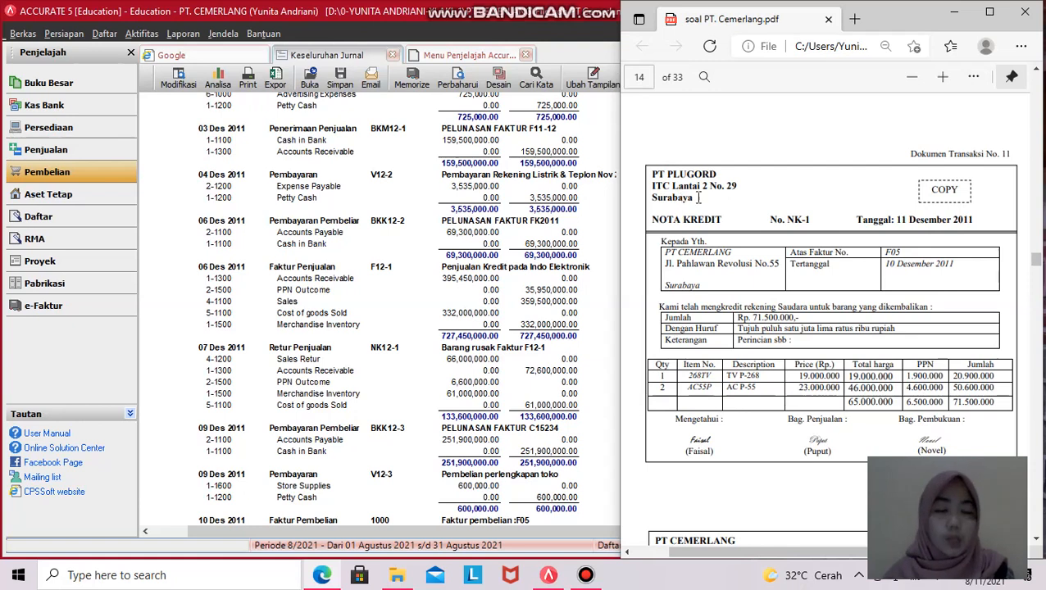
{"action": "left_click_drag", "start_coordinate": [711, 223], "coordinate": [734, 226]}
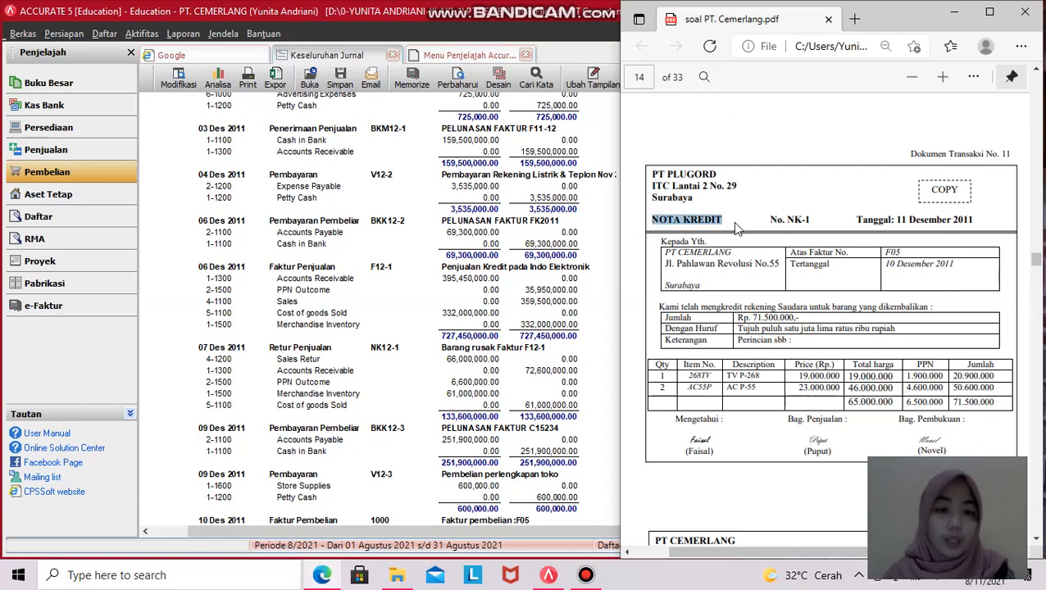
{"action": "left_click", "coordinate": [698, 239]}
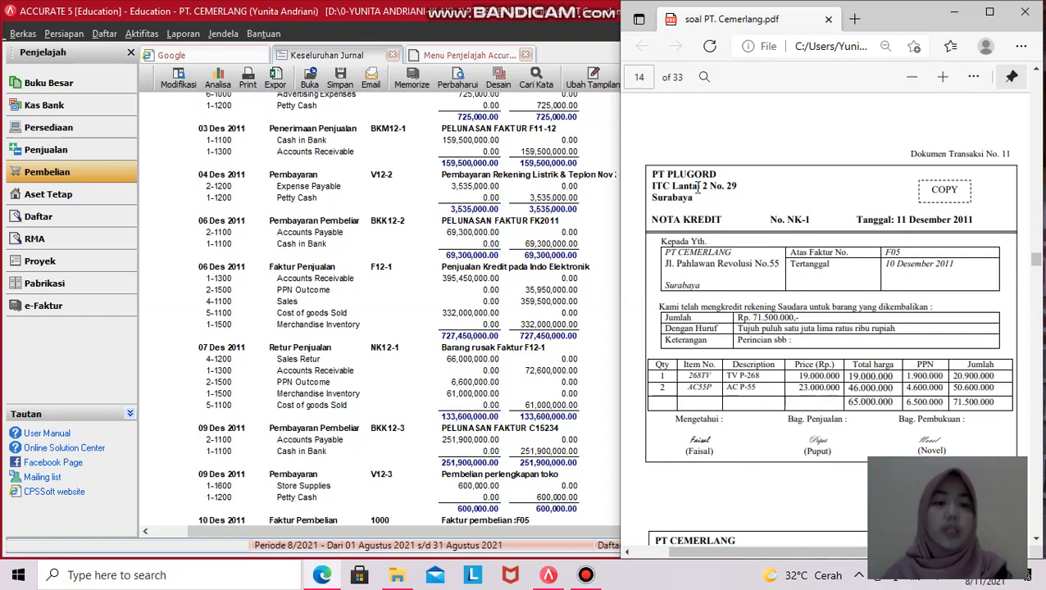
{"action": "left_click", "coordinate": [63, 173]}
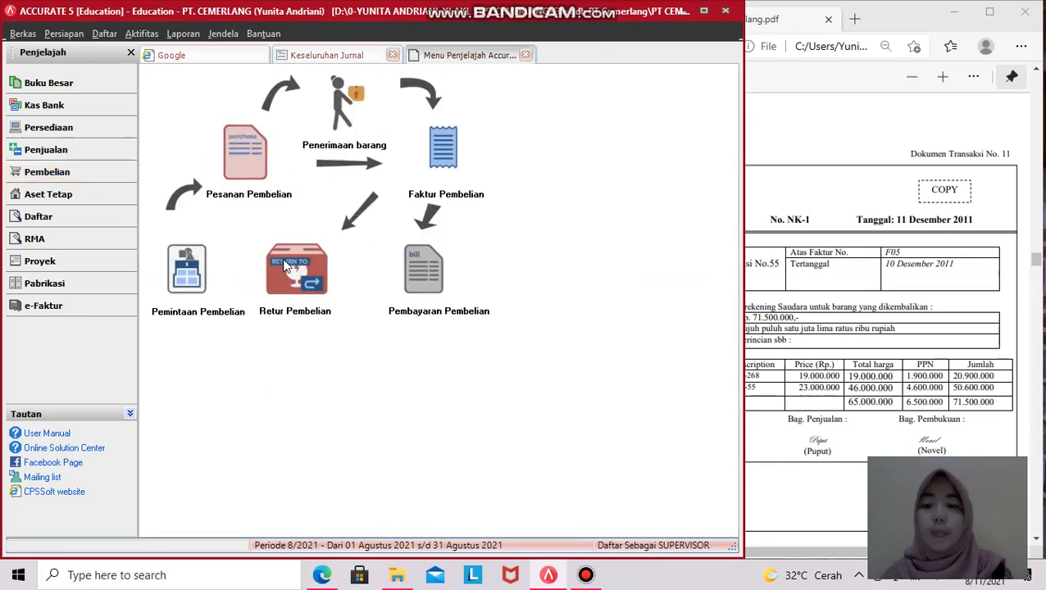
- Start a new purchase return with PT. PLUGORD as the vendor
{"action": "left_click", "coordinate": [286, 275]}
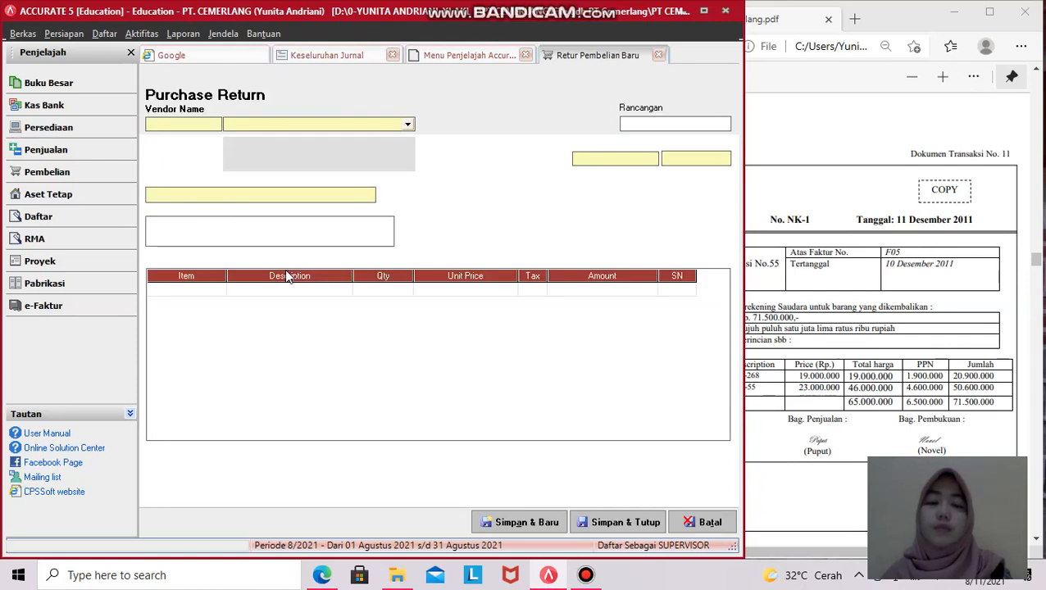
{"action": "left_click", "coordinate": [406, 125]}
{"action": "left_click", "coordinate": [275, 159]}
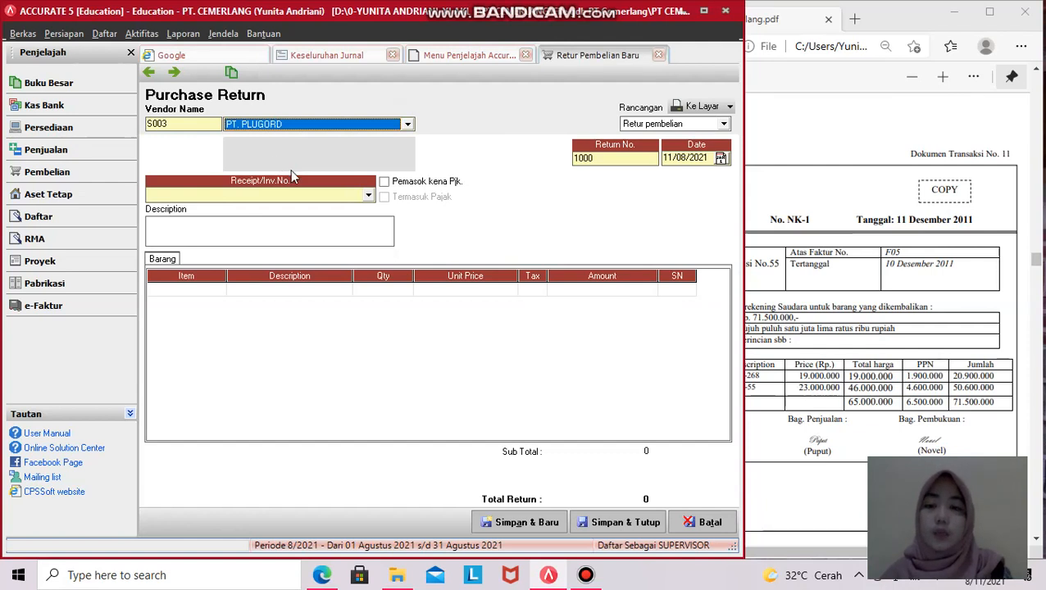
{"action": "left_click_drag", "start_coordinate": [744, 228], "coordinate": [581, 159]}
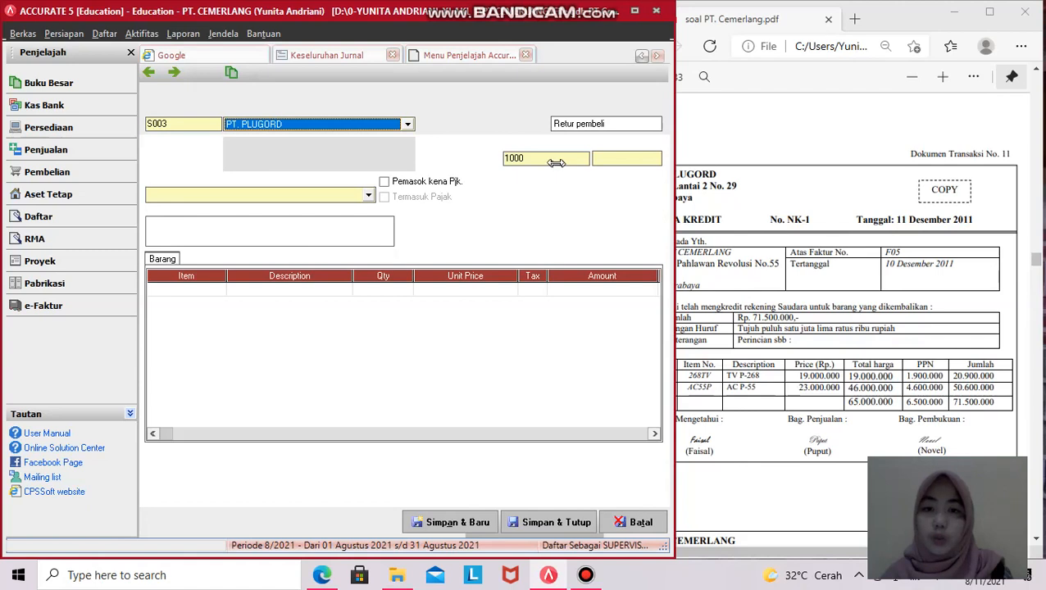
- Enter return number NK-1 and return date 11/12/2011
{"action": "left_click", "coordinate": [550, 158]}
{"action": "key", "text": "BackSpace"}
{"action": "key", "text": "BackSpace"}
{"action": "key", "text": "BackSpace"}
{"action": "key", "text": "BackSpace"}
{"action": "type", "text": "NK-1"}
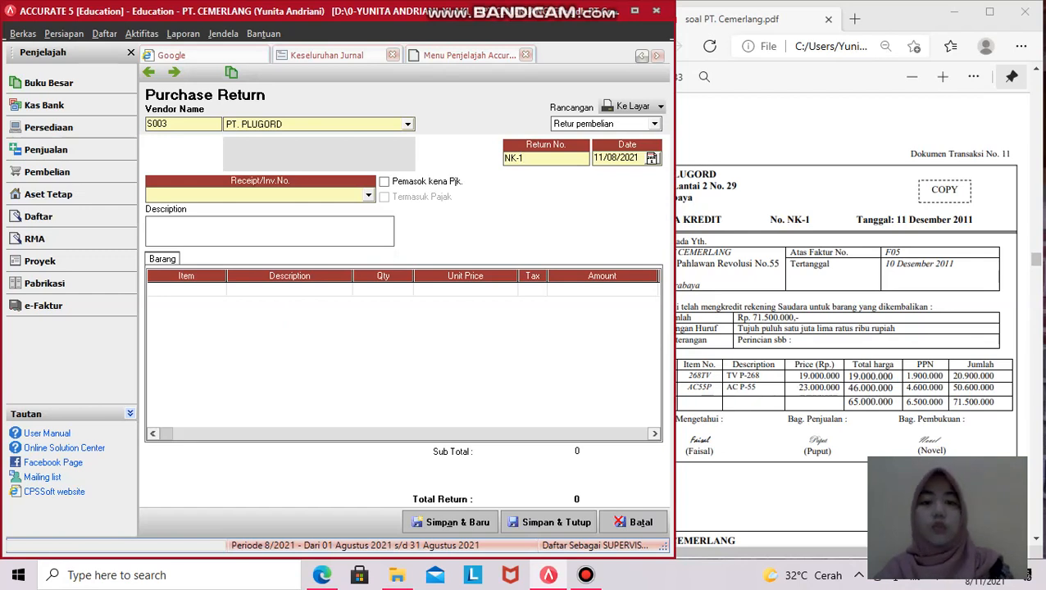
{"action": "left_click", "coordinate": [618, 158]}
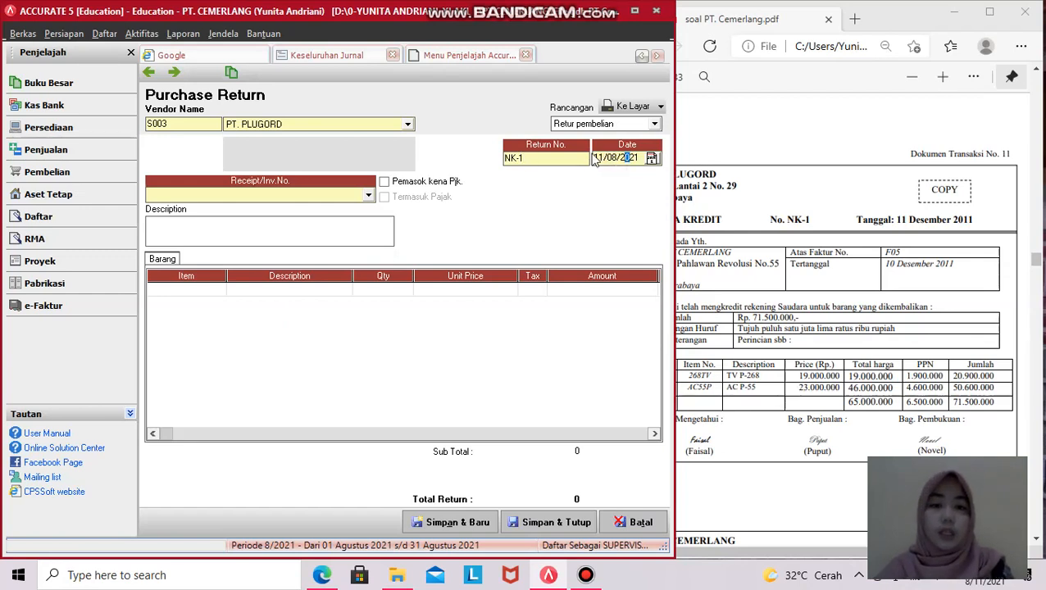
{"action": "left_click_drag", "start_coordinate": [595, 157], "coordinate": [636, 158]}
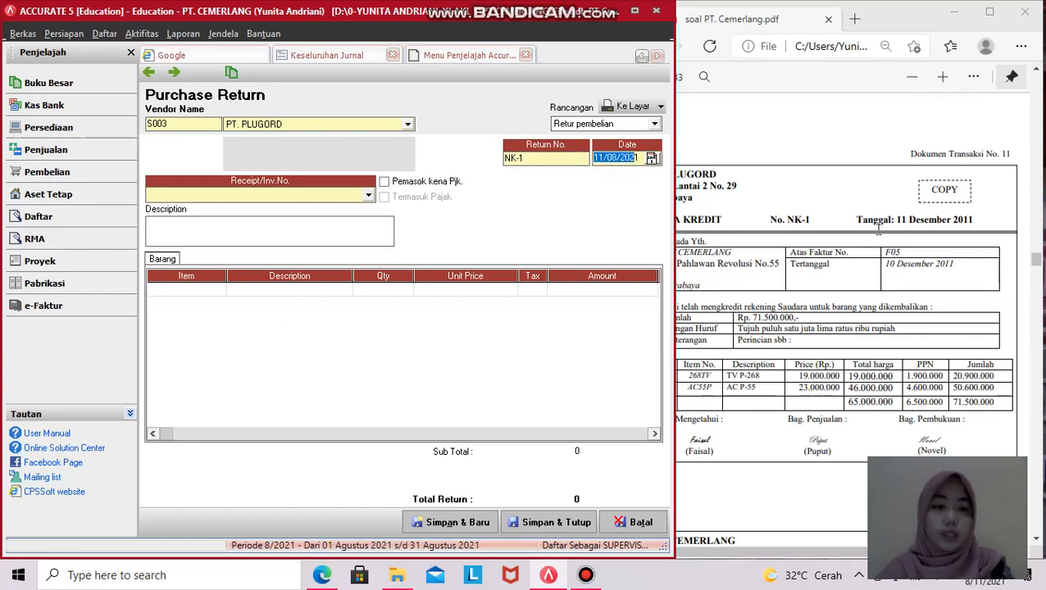
{"action": "type", "text": "11"}
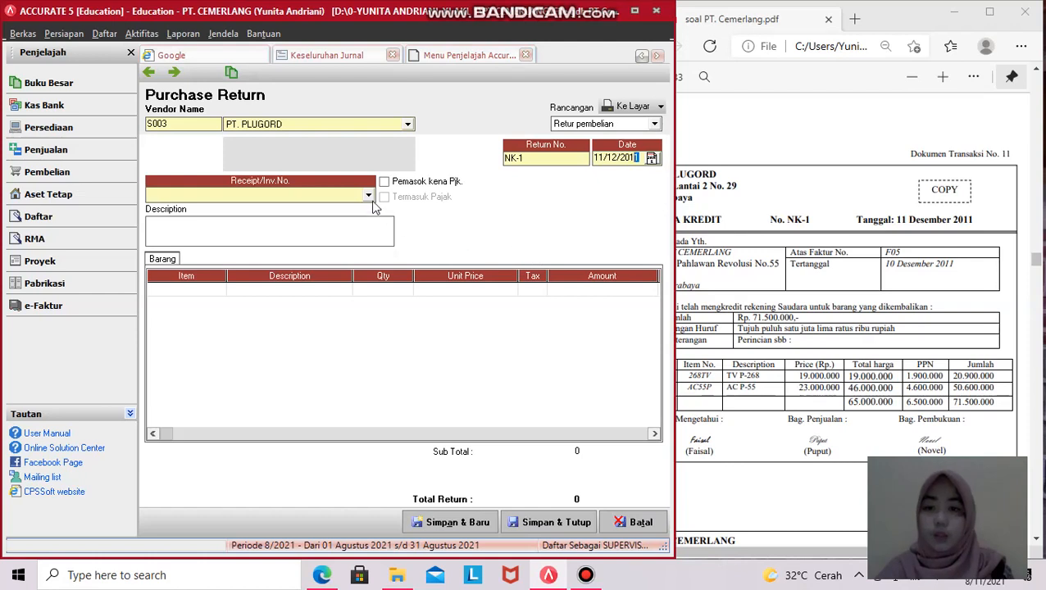
{"action": "left_click", "coordinate": [368, 196]}
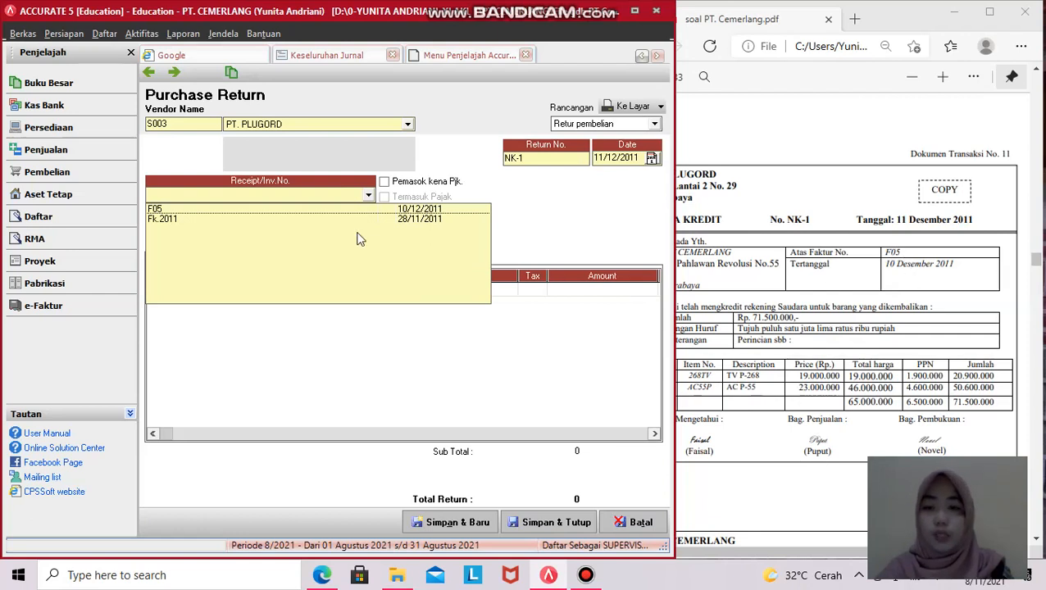
- Link the return to invoice F05 and pick TV P-268, declining to return every item
{"action": "left_click", "coordinate": [158, 213]}
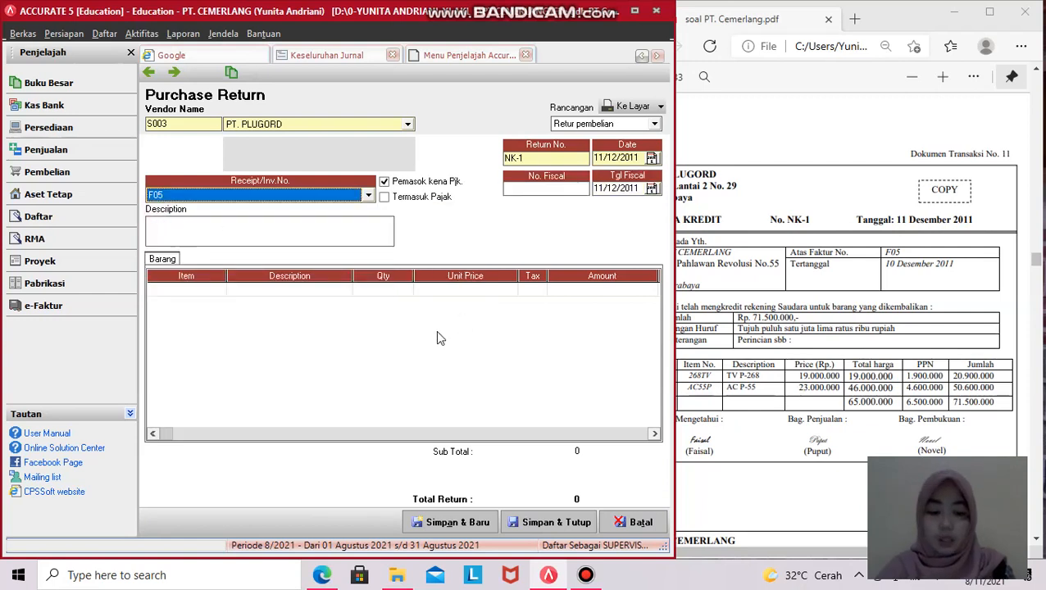
{"action": "left_click", "coordinate": [182, 295]}
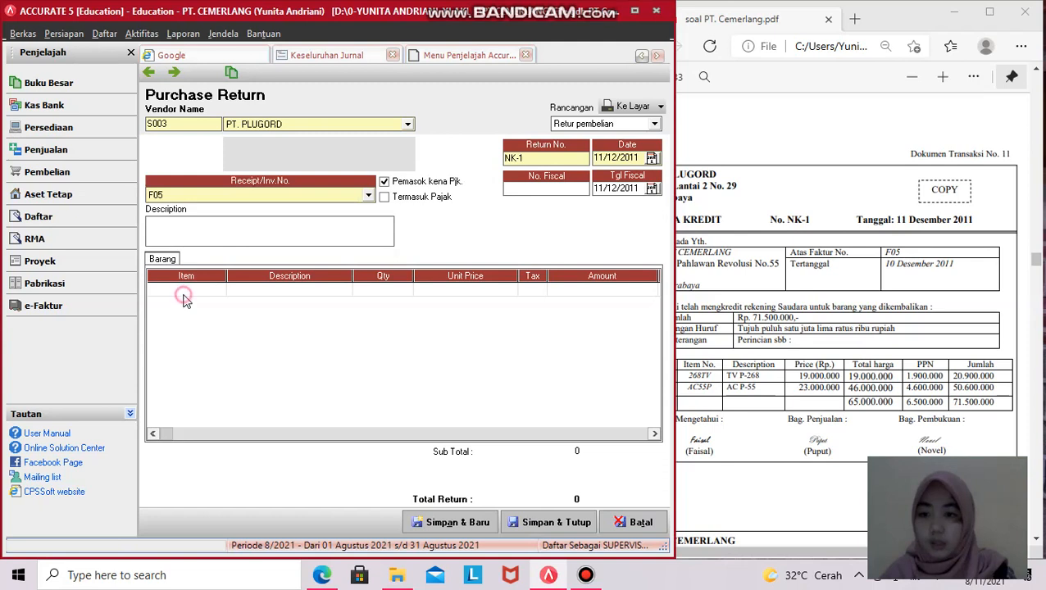
{"action": "left_click", "coordinate": [220, 293]}
{"action": "left_click", "coordinate": [220, 293]}
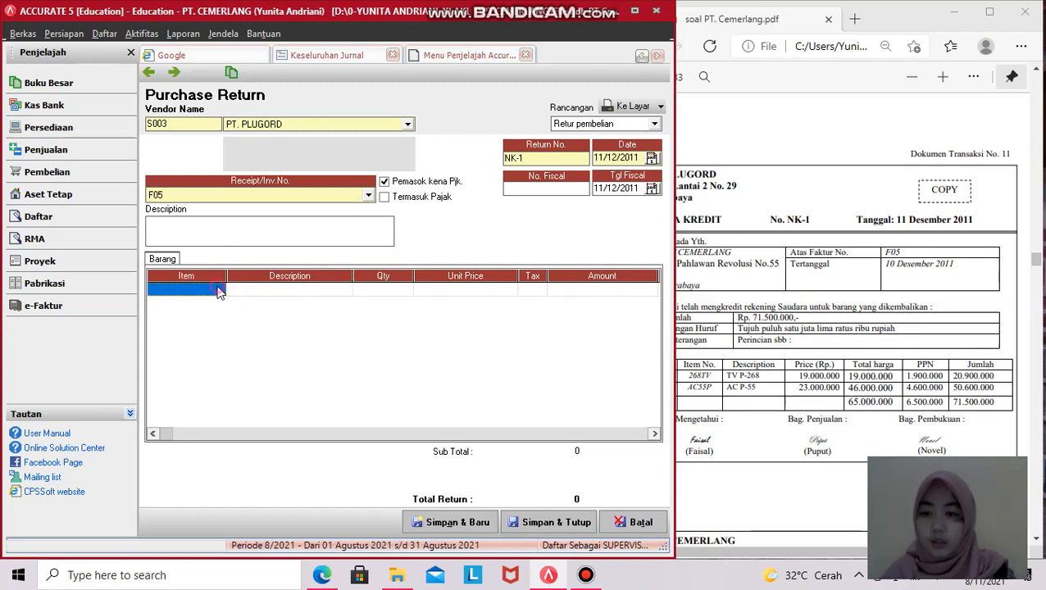
{"action": "left_click", "coordinate": [262, 292]}
{"action": "left_click", "coordinate": [336, 292]}
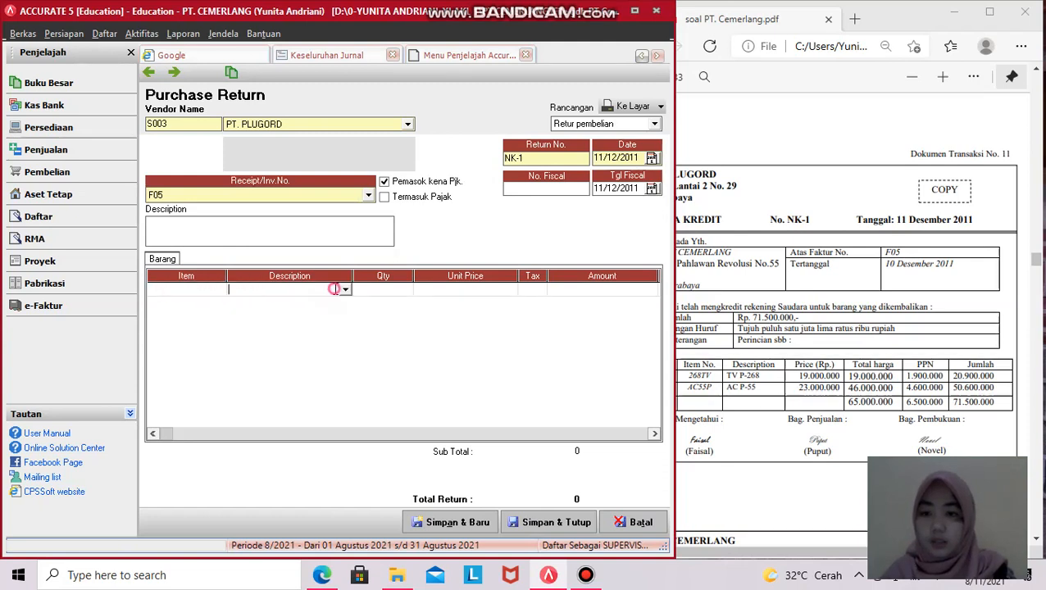
{"action": "left_click", "coordinate": [345, 290]}
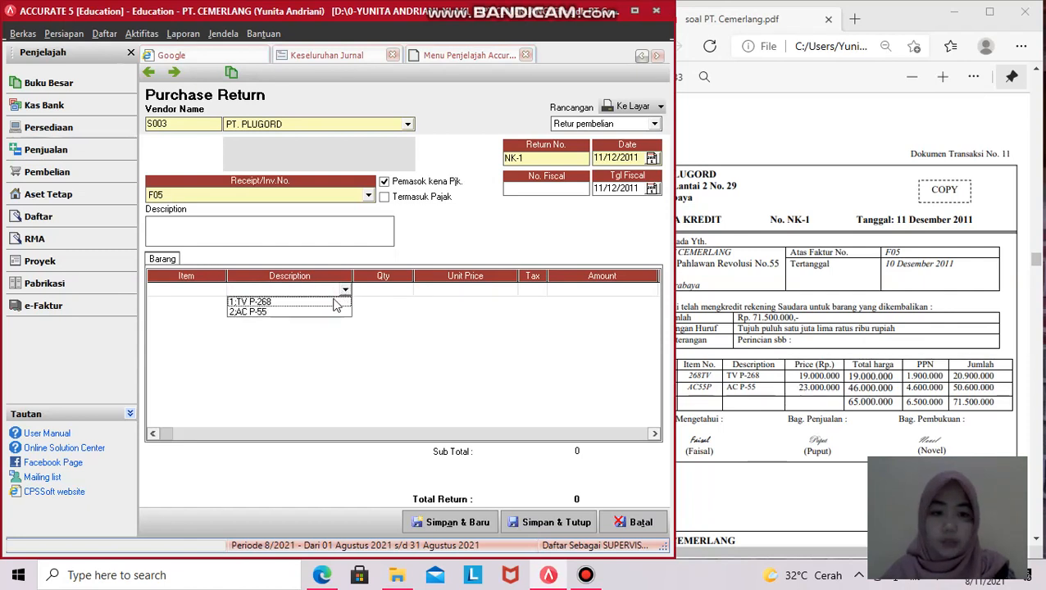
{"action": "left_click", "coordinate": [303, 302]}
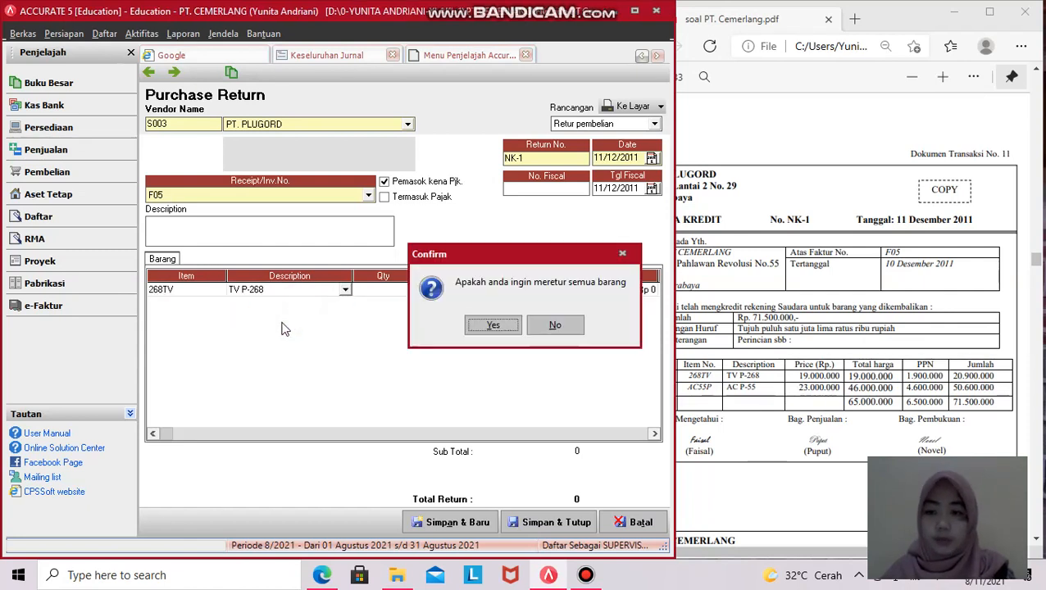
{"action": "left_click", "coordinate": [556, 326]}
- Enter quantity 1 for TV P-268 and finish the line at Rp 19,000,000
{"action": "left_click", "coordinate": [677, 383]}
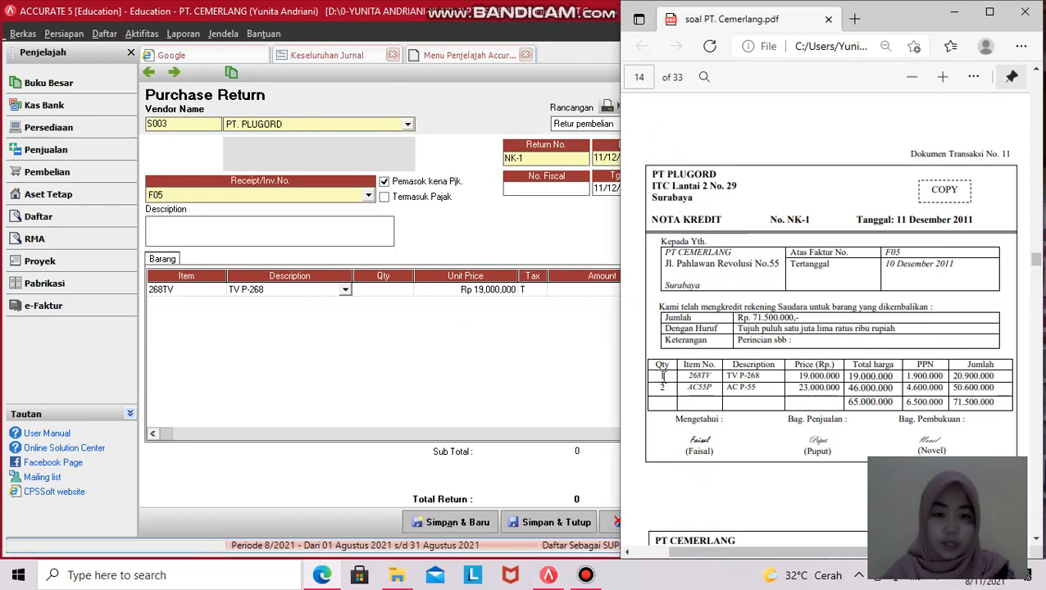
{"action": "left_click", "coordinate": [389, 292]}
{"action": "type", "text": "1"}
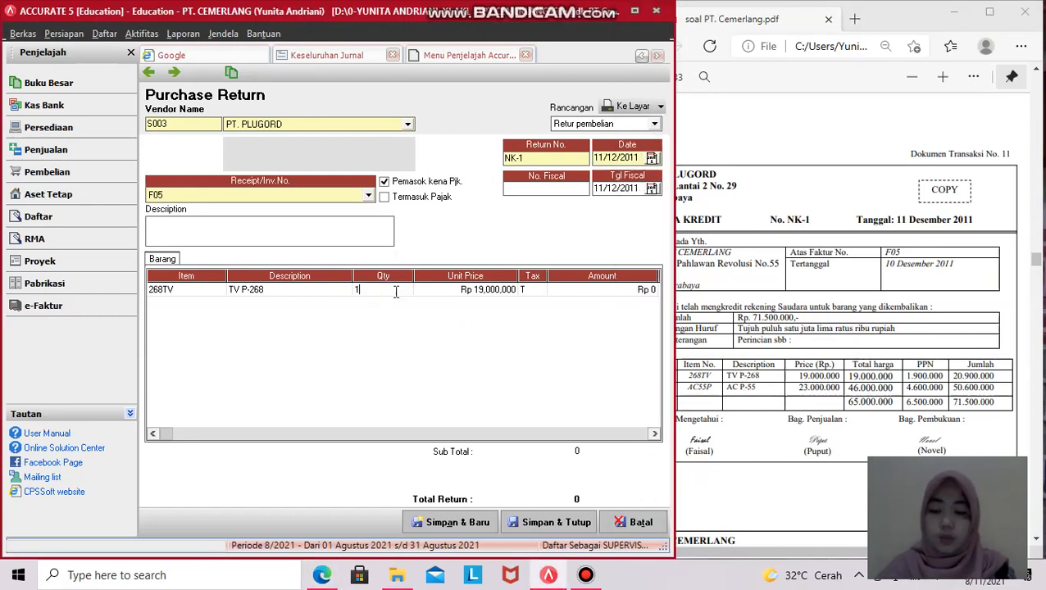
{"action": "key", "text": "Tab"}
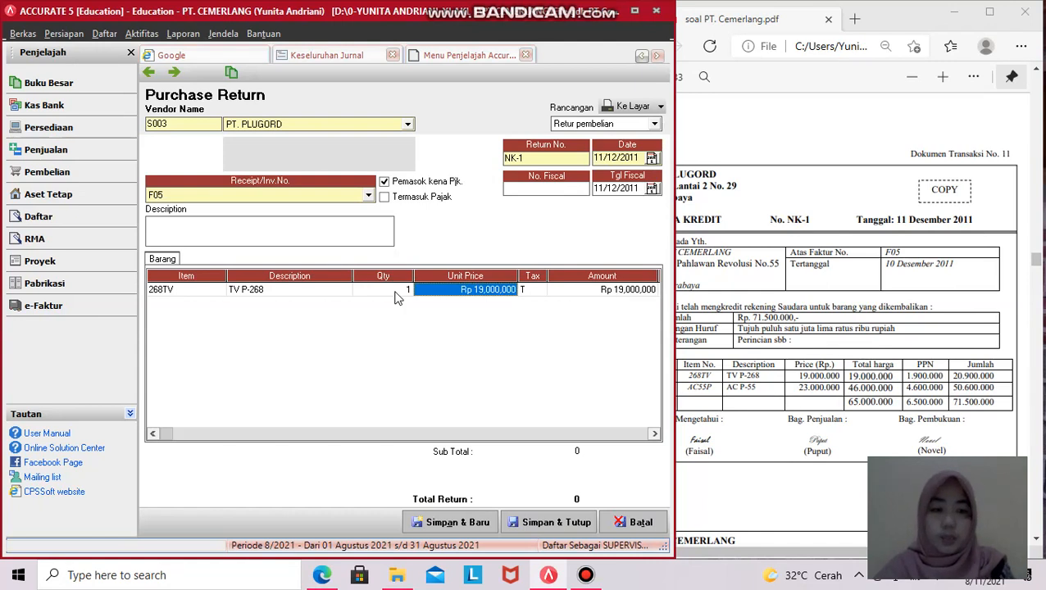
{"action": "key", "text": "Tab"}
{"action": "key", "text": "Tab"}
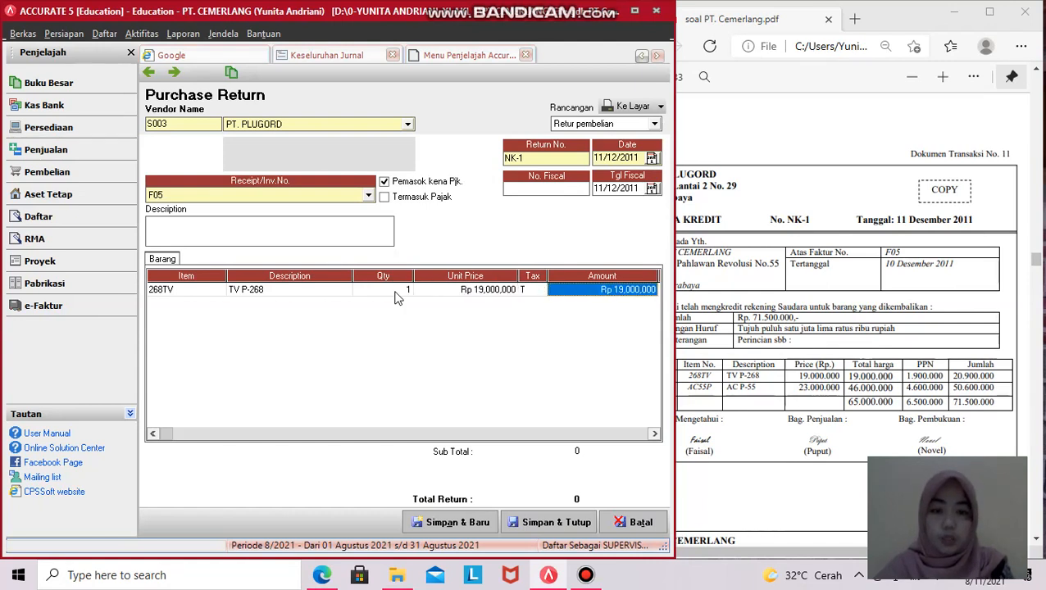
{"action": "key", "text": "Tab"}
{"action": "key", "text": "Tab"}
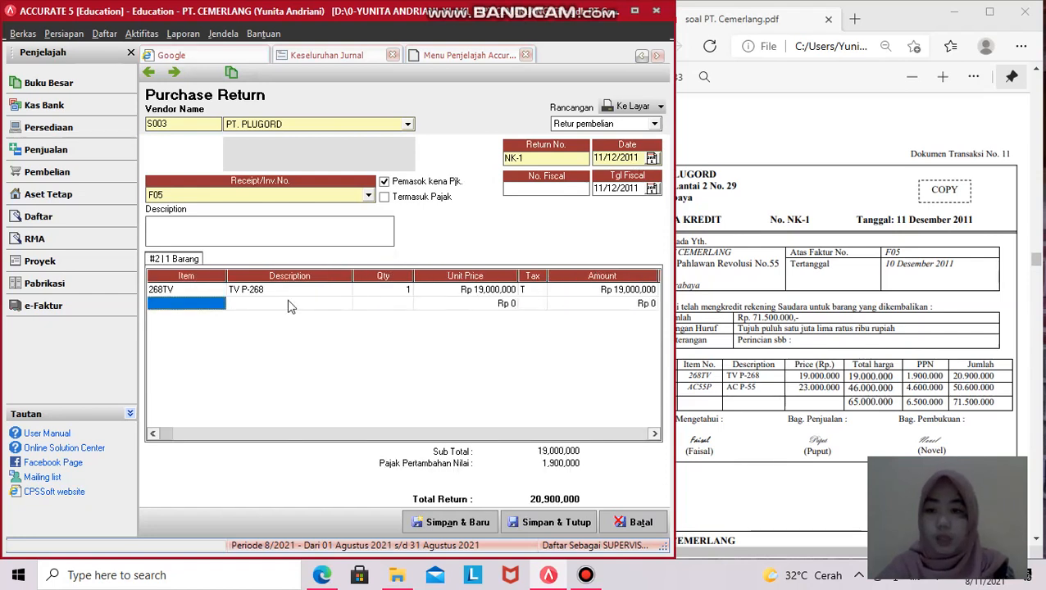
- Add AC P-55 with quantity 2 as a second line, then delete that line
{"action": "left_click", "coordinate": [265, 306]}
{"action": "left_click", "coordinate": [311, 305]}
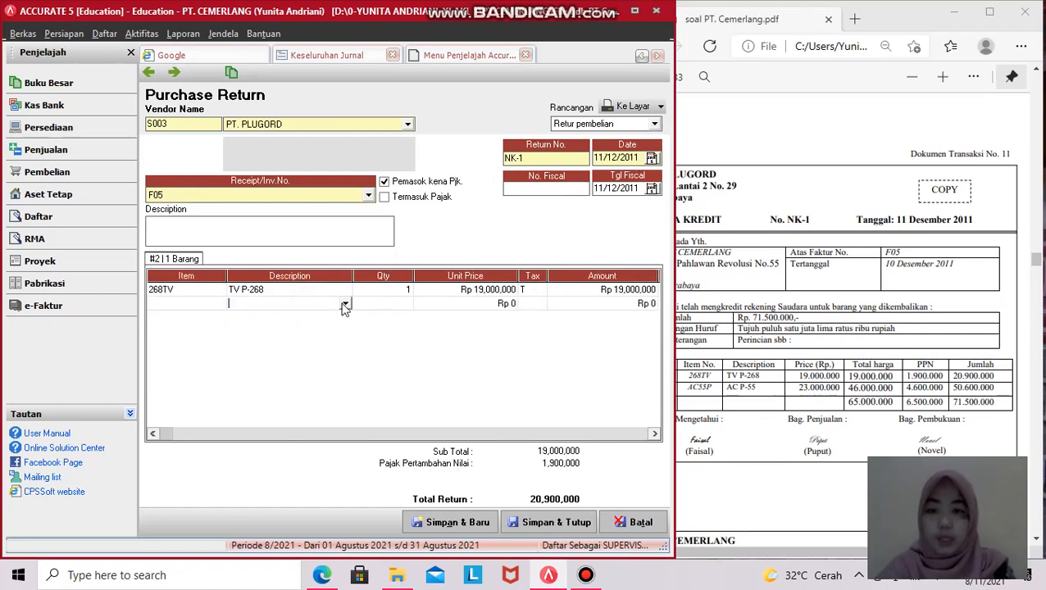
{"action": "left_click", "coordinate": [345, 305]}
{"action": "left_click", "coordinate": [277, 326]}
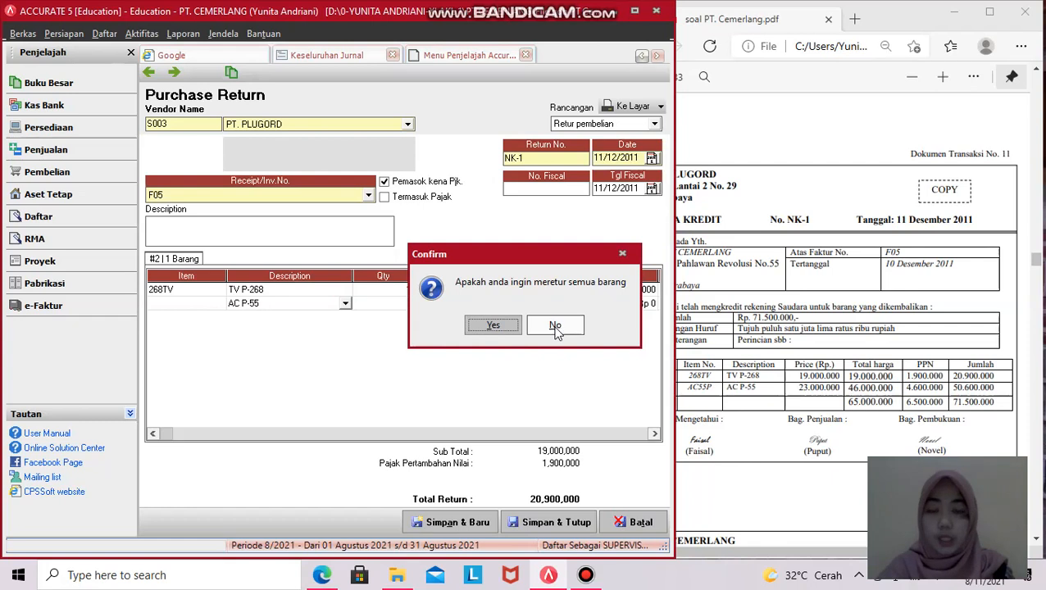
{"action": "left_click", "coordinate": [555, 326]}
{"action": "left_click", "coordinate": [699, 374]}
{"action": "left_click", "coordinate": [392, 309]}
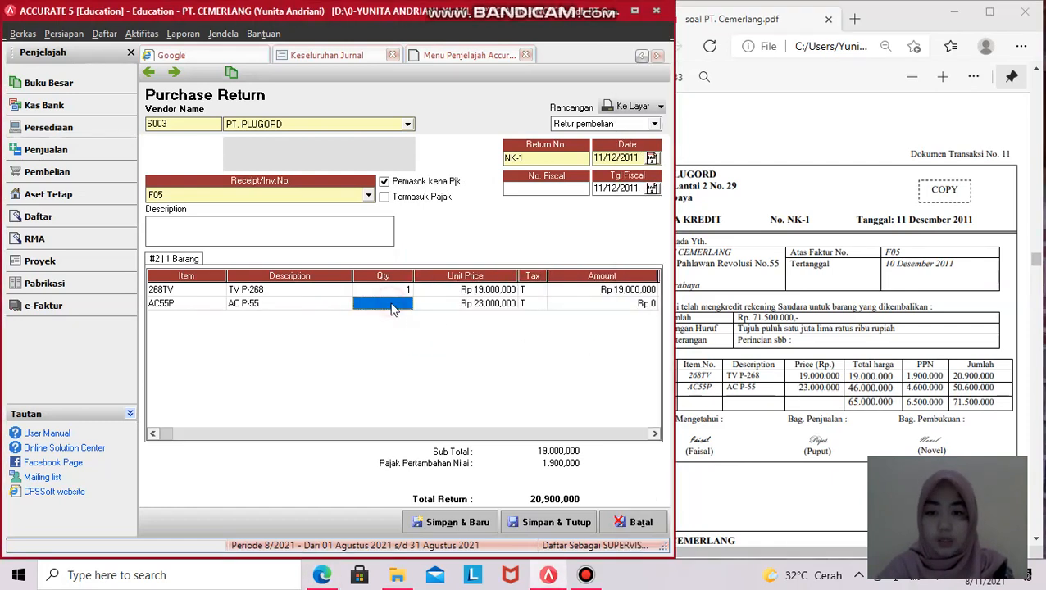
{"action": "type", "text": "2"}
{"action": "key", "text": "Tab"}
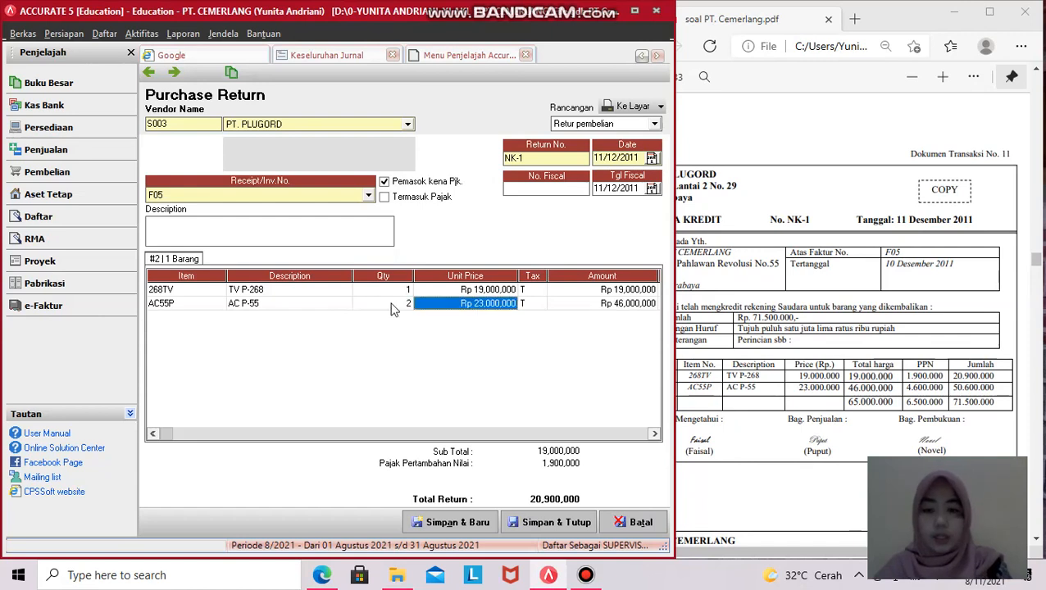
{"action": "key", "text": "Tab"}
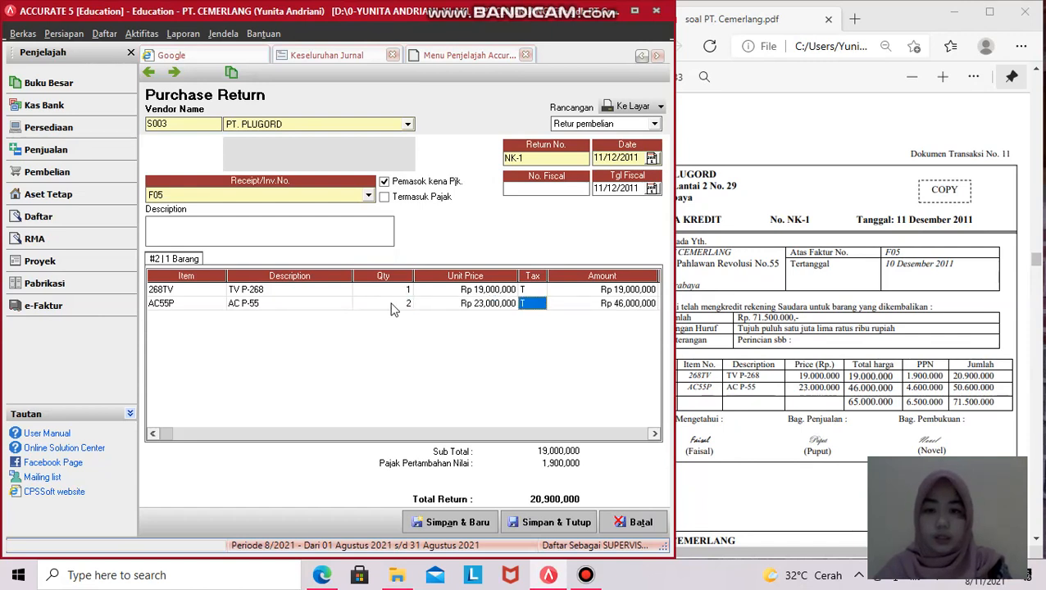
{"action": "key", "text": "ctrl+Delete"}
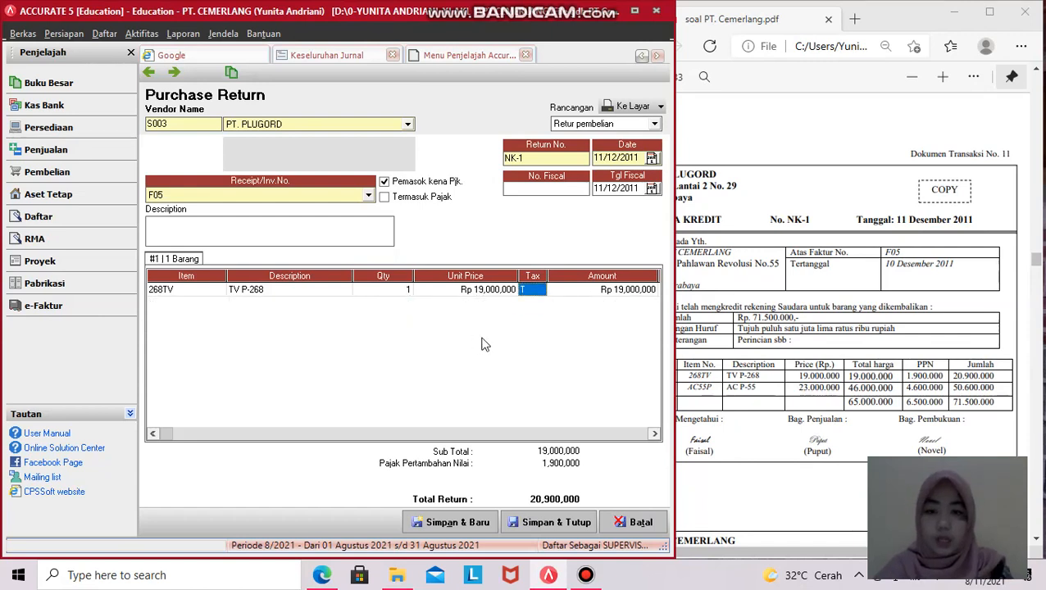
{"action": "key", "text": "Tab"}
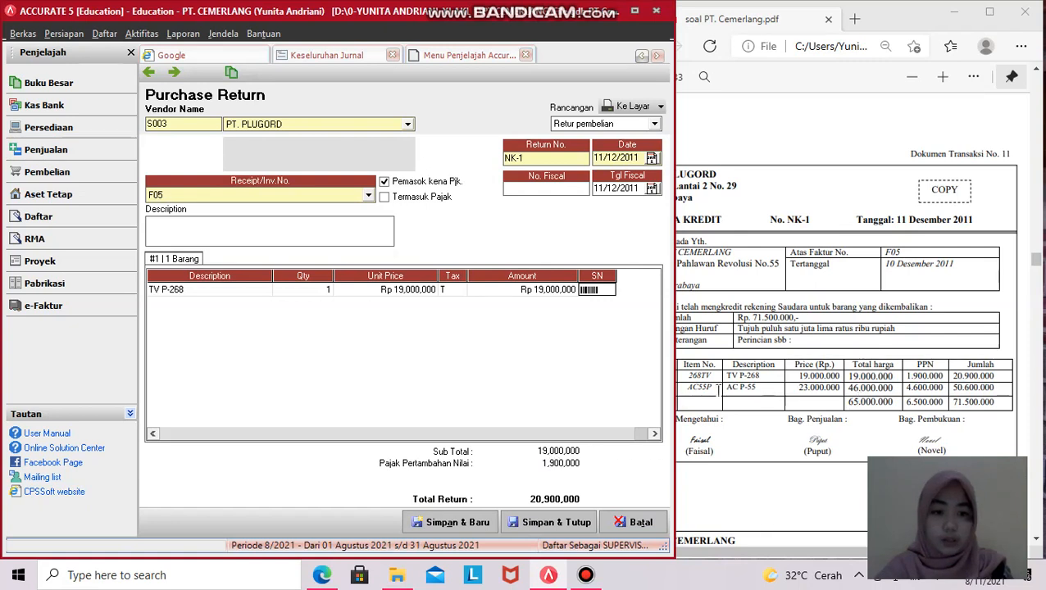
- Start a new row and re-pick AC P-55, declining to return all invoice items
{"action": "scroll", "coordinate": [858, 396], "scroll_direction": "up", "scroll_amount": 2}
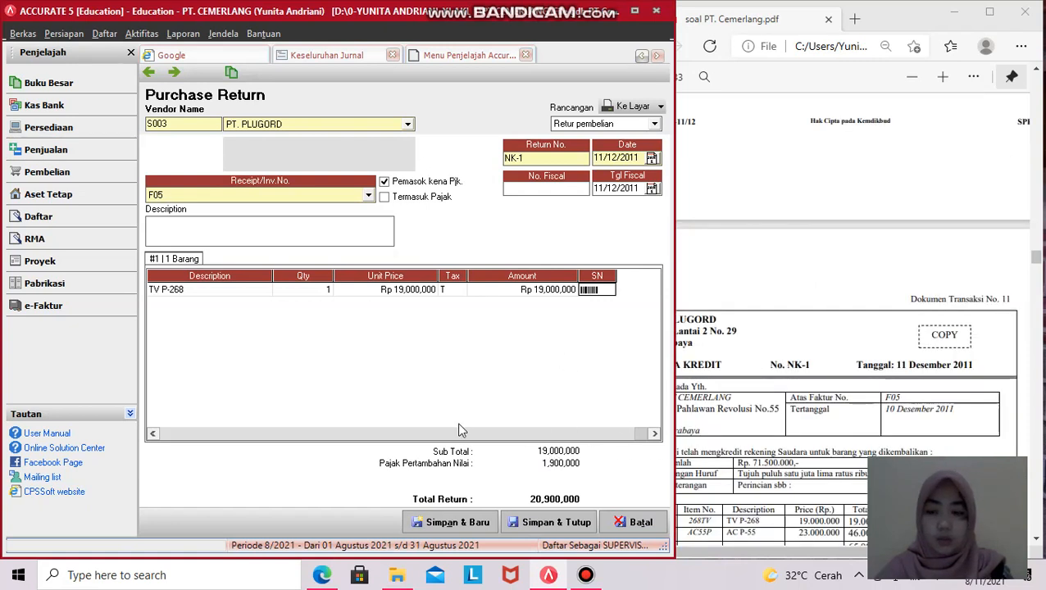
{"action": "left_click", "coordinate": [153, 434]}
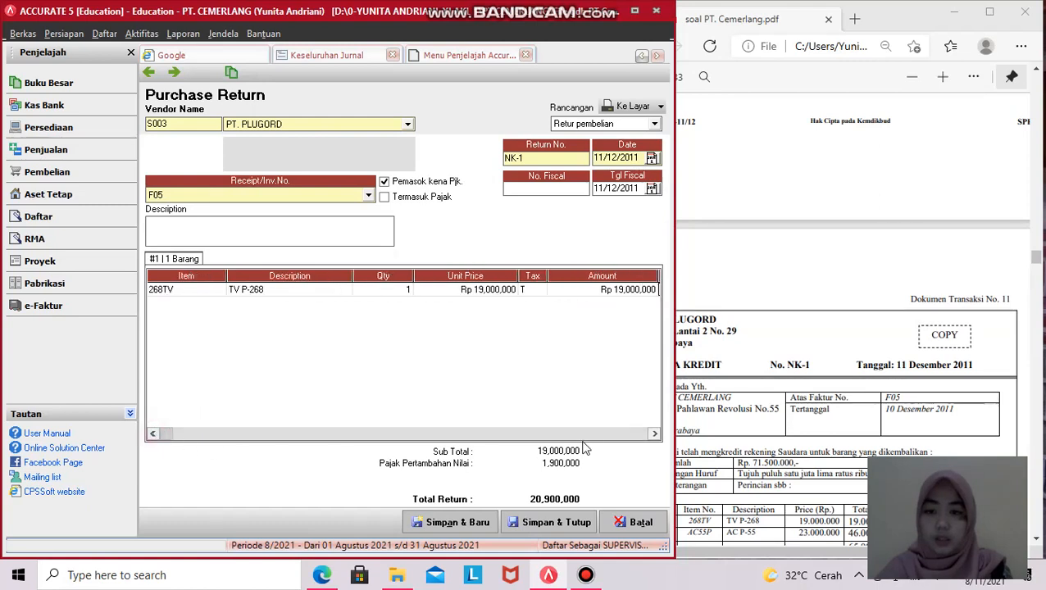
{"action": "left_click", "coordinate": [654, 433]}
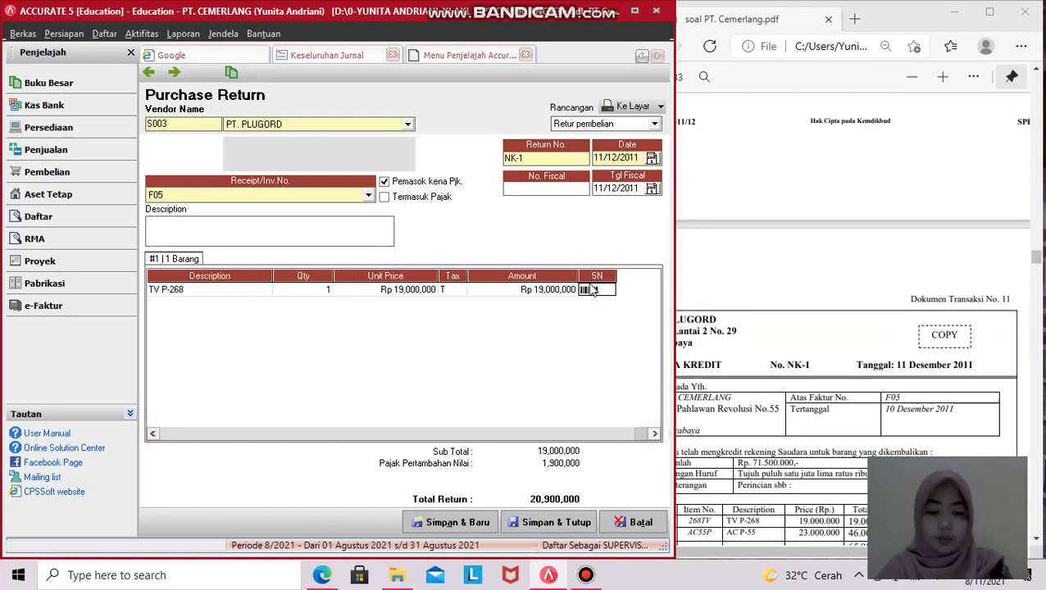
{"action": "key", "text": "Tab"}
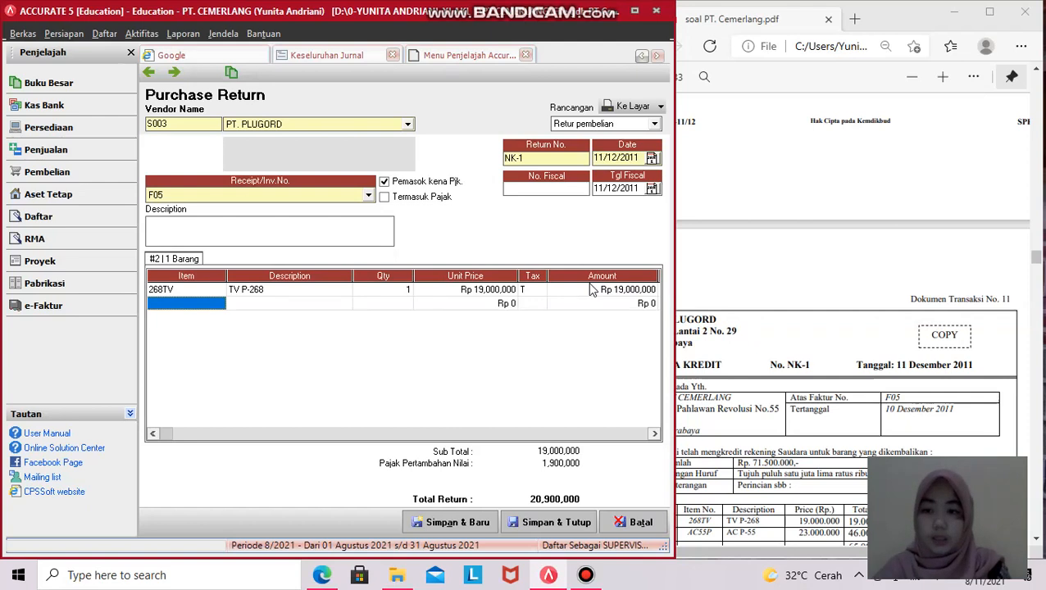
{"action": "left_click", "coordinate": [339, 305]}
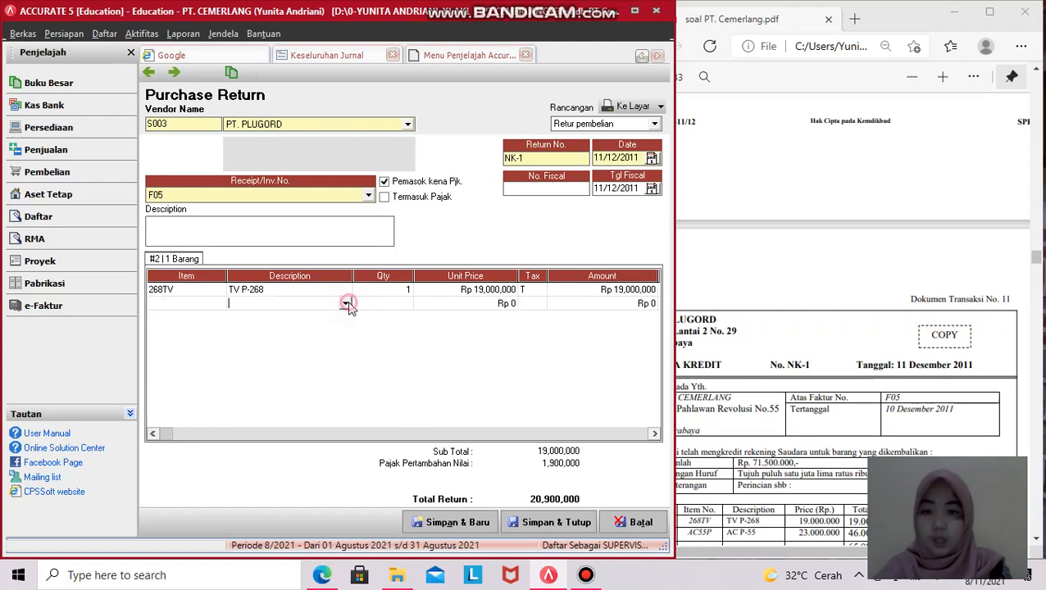
{"action": "left_click", "coordinate": [345, 305]}
{"action": "left_click", "coordinate": [343, 326]}
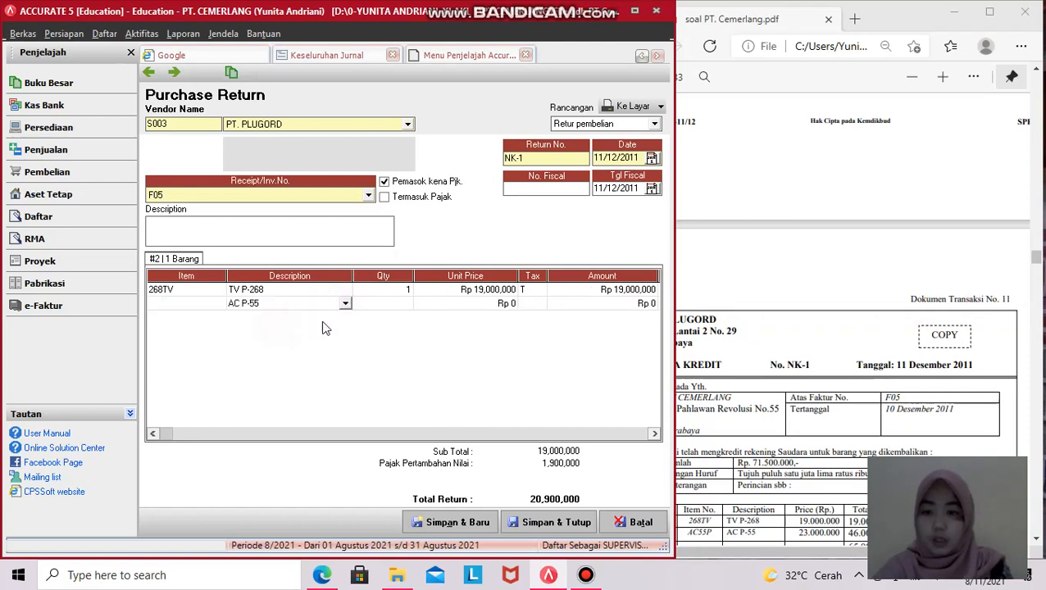
{"action": "left_click", "coordinate": [555, 324]}
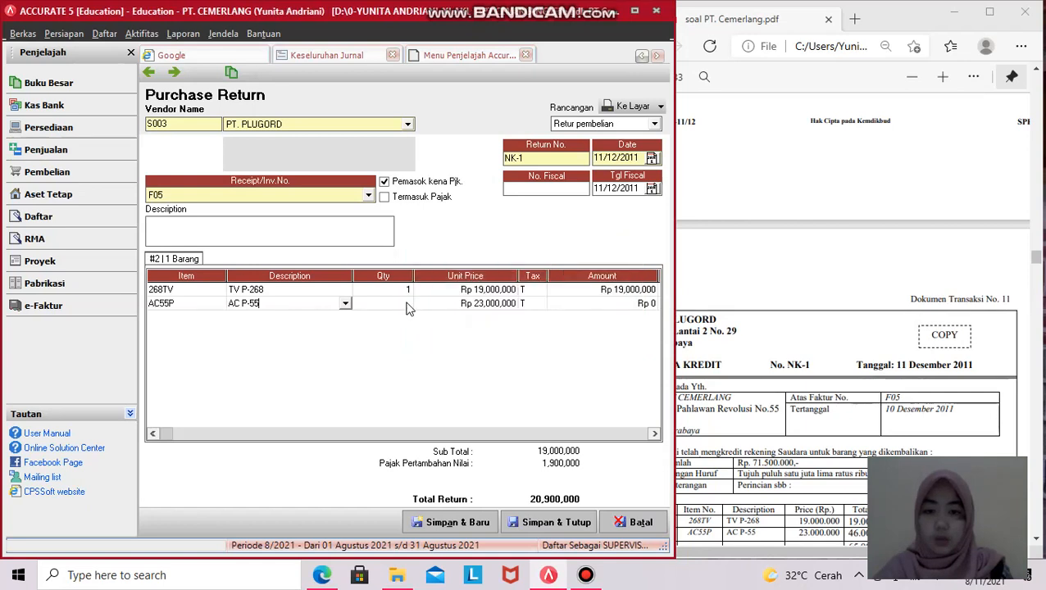
- Enter quantity 2 for AC P-55, verified in the PDF, and remove the empty third row
{"action": "left_click", "coordinate": [405, 305]}
{"action": "type", "text": "2"}
{"action": "scroll", "coordinate": [747, 404], "scroll_direction": "down", "scroll_amount": 2}
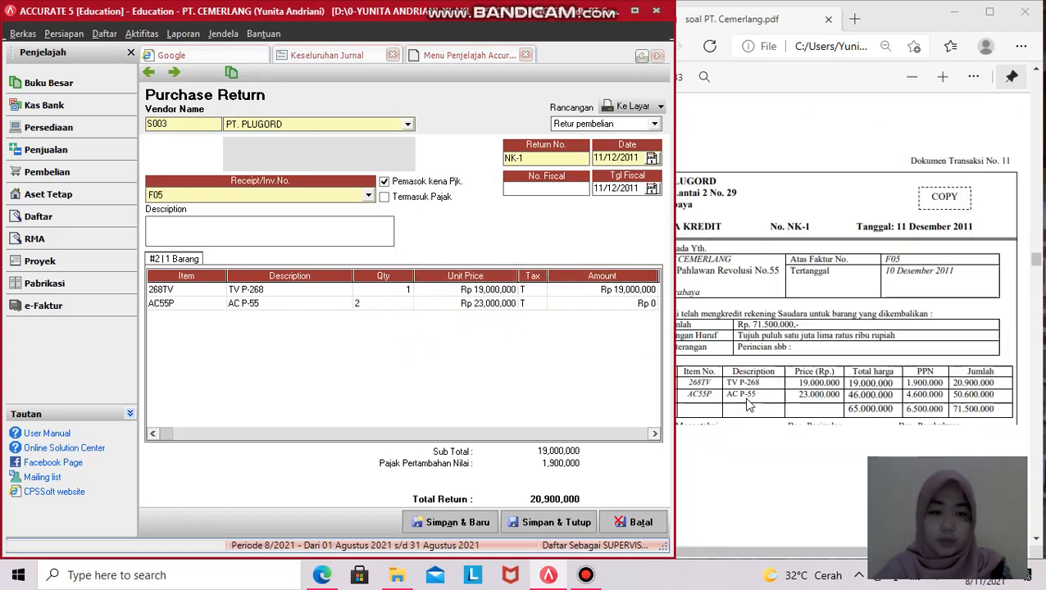
{"action": "left_click", "coordinate": [758, 392]}
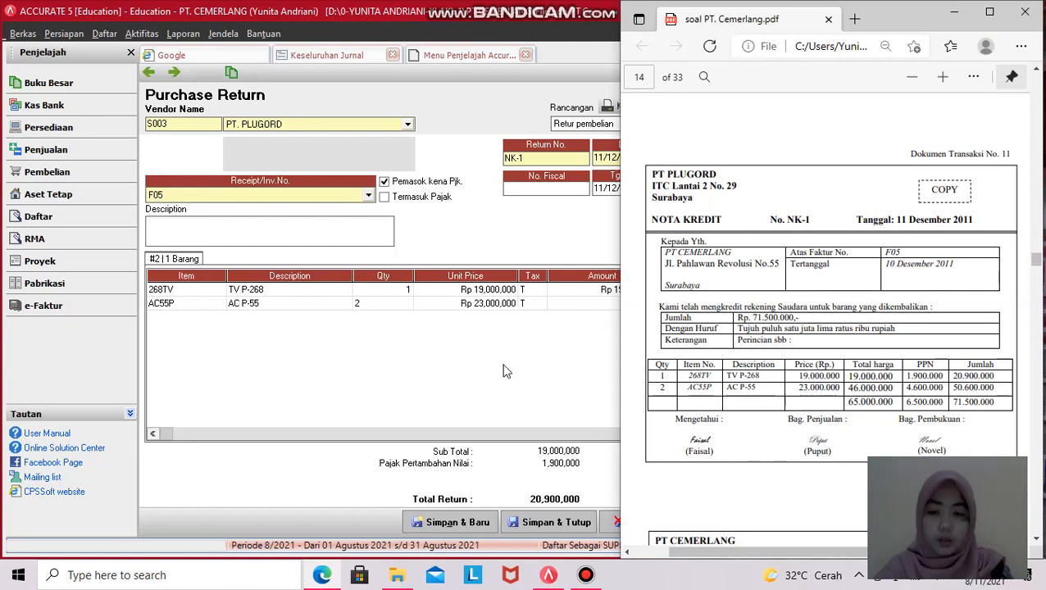
{"action": "left_click", "coordinate": [395, 305]}
{"action": "key", "text": "Tab"}
{"action": "key", "text": "Tab"}
{"action": "key", "text": "Tab"}
{"action": "key", "text": "Tab"}
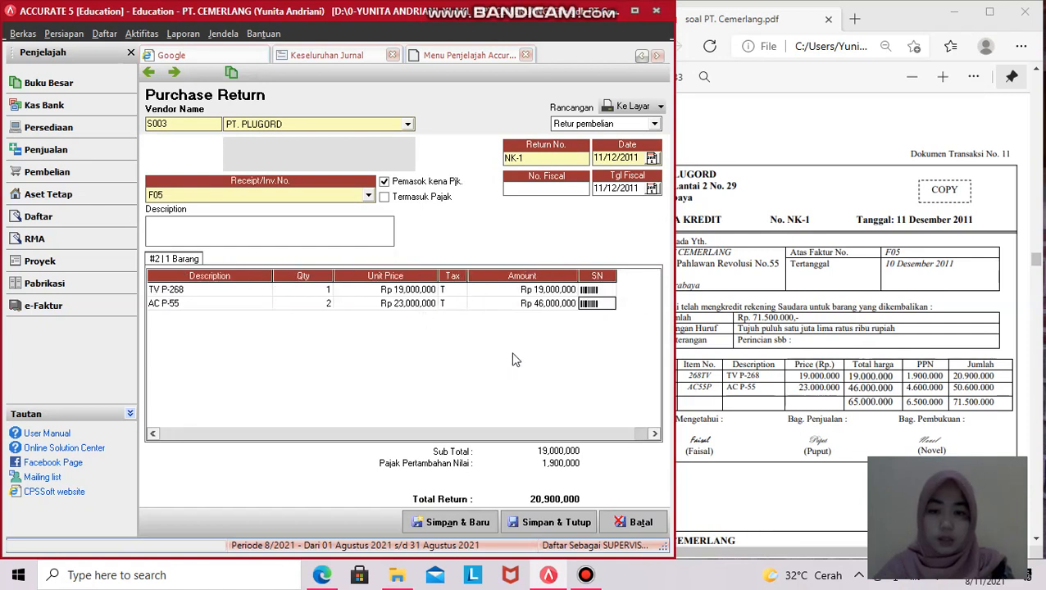
{"action": "key", "text": "Tab"}
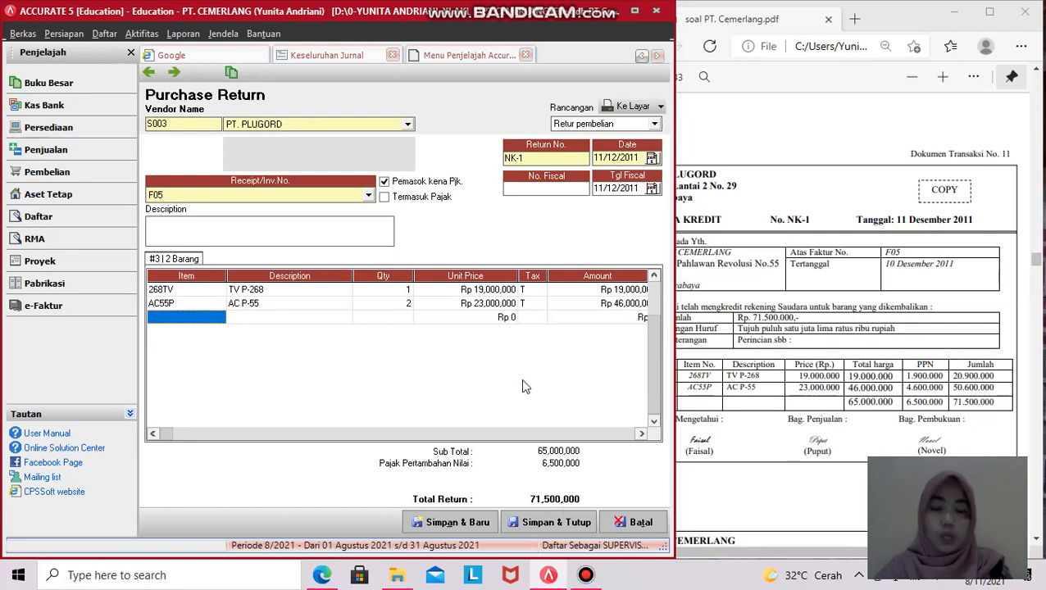
{"action": "key", "text": "Up"}
- Save purchase return NK-1, acknowledge the cost allocation notice, and return to the Keseluruhan Jurnal report
{"action": "left_click", "coordinate": [553, 524]}
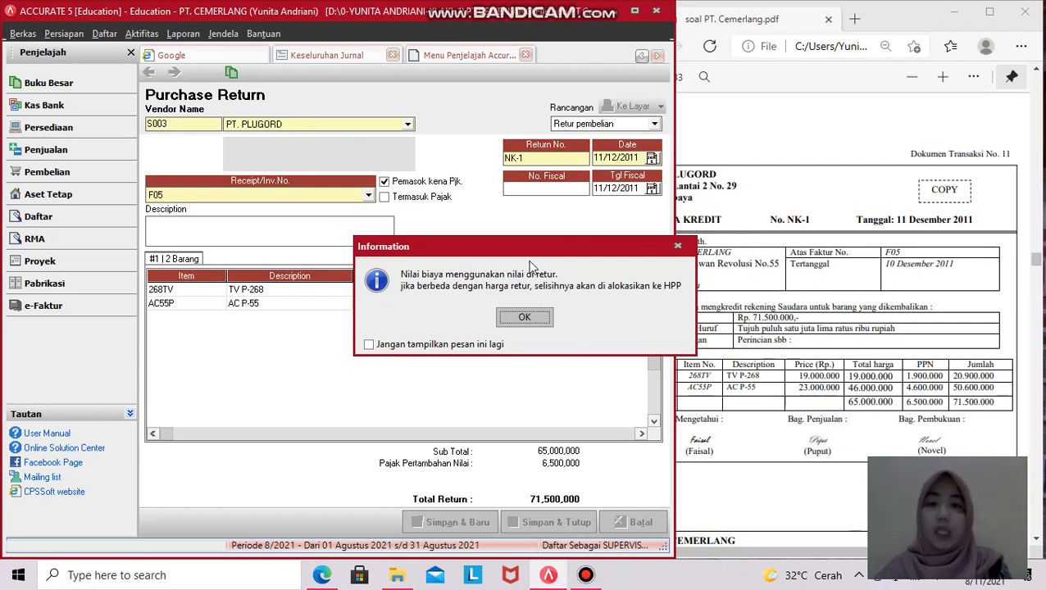
{"action": "left_click", "coordinate": [543, 325]}
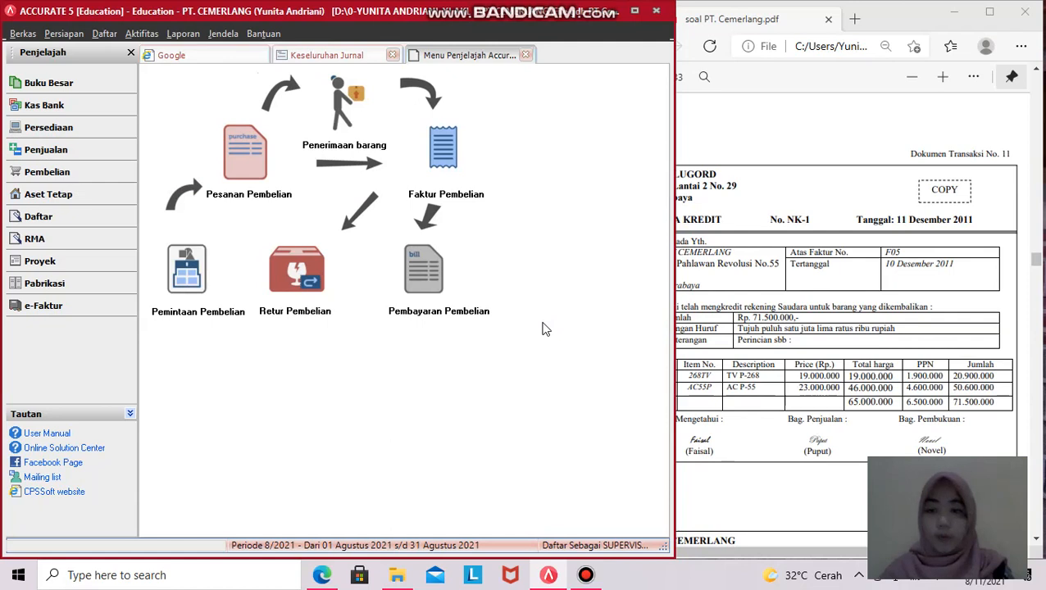
{"action": "left_click", "coordinate": [331, 59]}
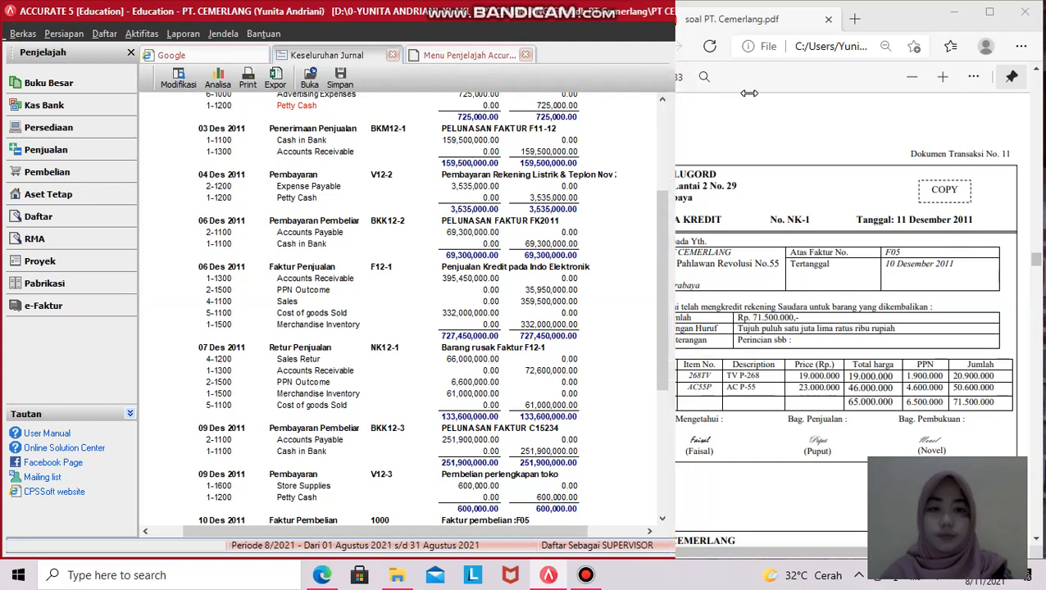
- Refresh the journal and confirm NK-1 on 11 Des 2011 balances at 71,500,000 against the PDF
{"action": "left_click_drag", "start_coordinate": [672, 84], "coordinate": [749, 84]}
{"action": "scroll", "coordinate": [414, 282], "scroll_direction": "down", "scroll_amount": 3}
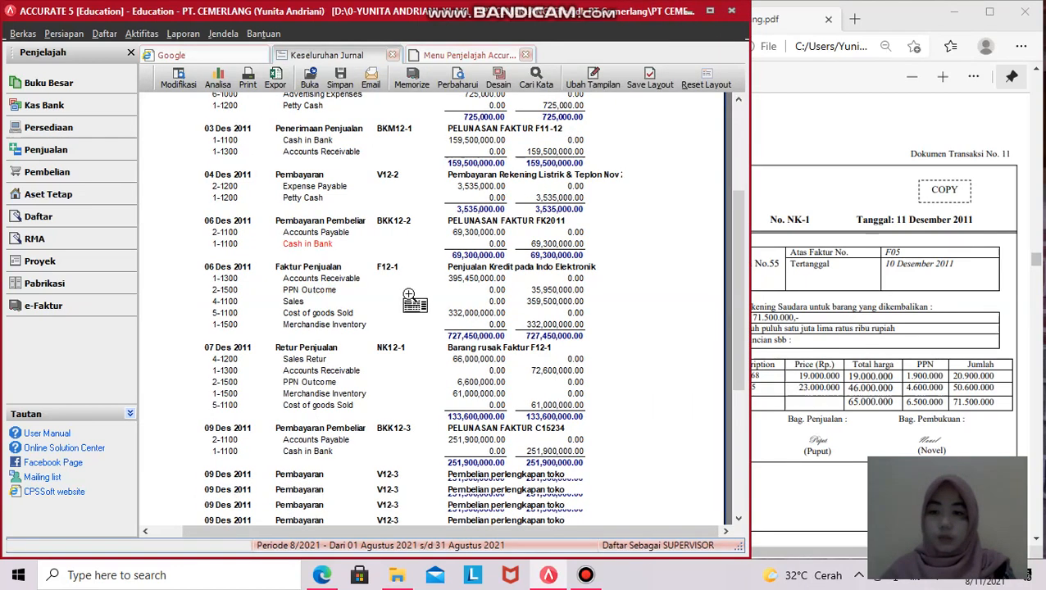
{"action": "left_click", "coordinate": [458, 82]}
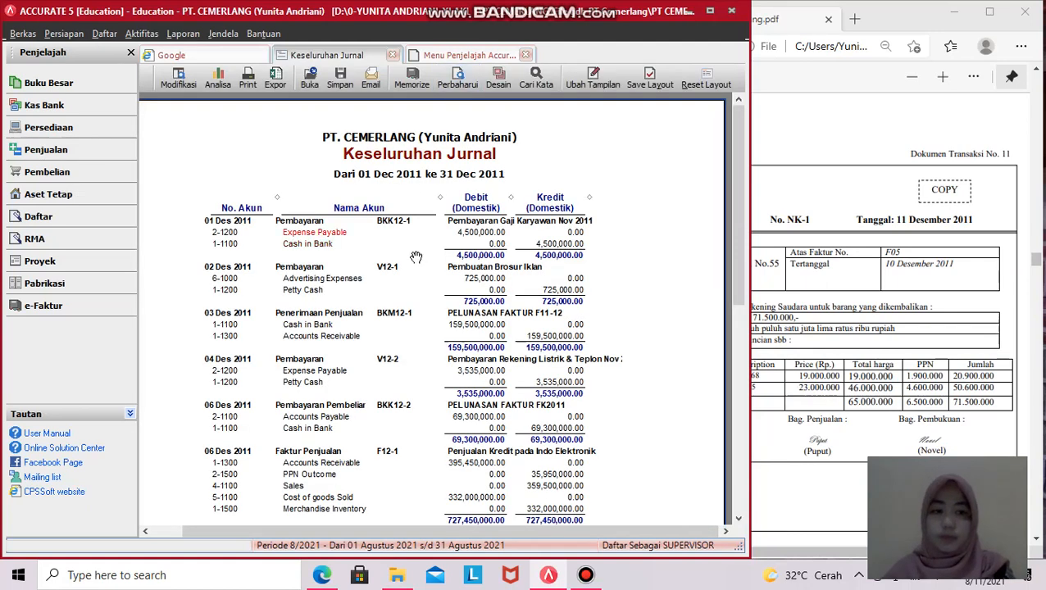
{"action": "scroll", "coordinate": [416, 261], "scroll_direction": "down", "scroll_amount": 10}
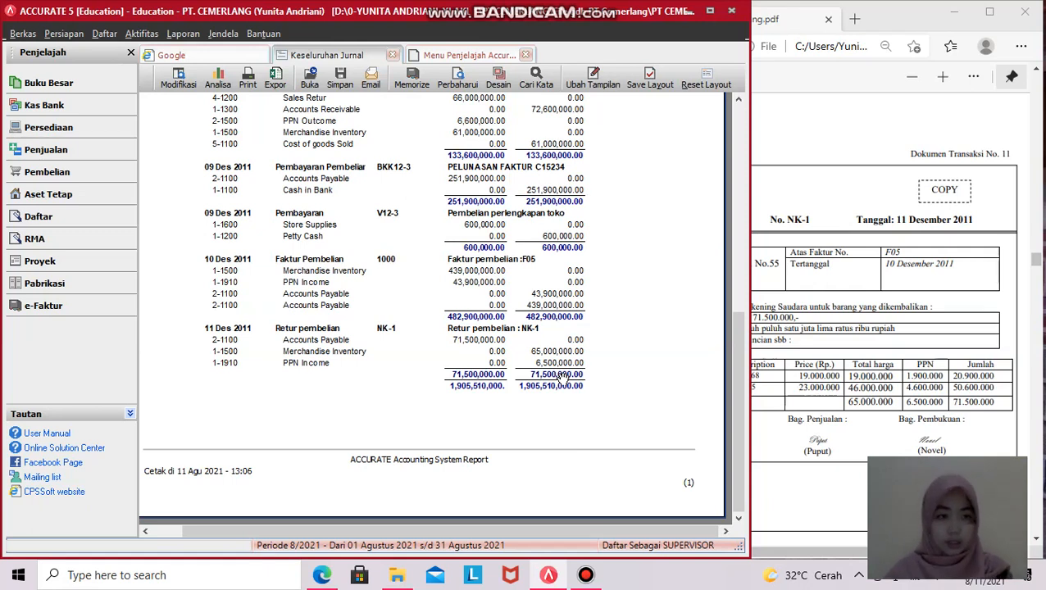
{"action": "left_click", "coordinate": [913, 418]}
{"action": "scroll", "coordinate": [916, 414], "scroll_direction": "down", "scroll_amount": 5}
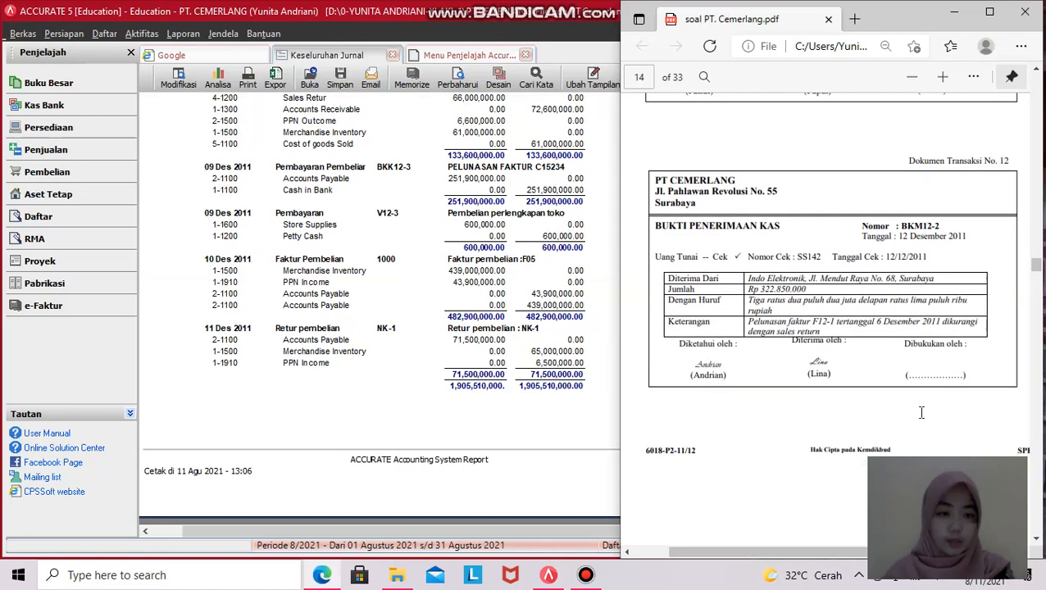
{"action": "scroll", "coordinate": [921, 412], "scroll_direction": "up", "scroll_amount": 6}
{"action": "scroll", "coordinate": [921, 412], "scroll_direction": "down", "scroll_amount": 5}
{"action": "scroll", "coordinate": [922, 412], "scroll_direction": "down", "scroll_amount": 3}
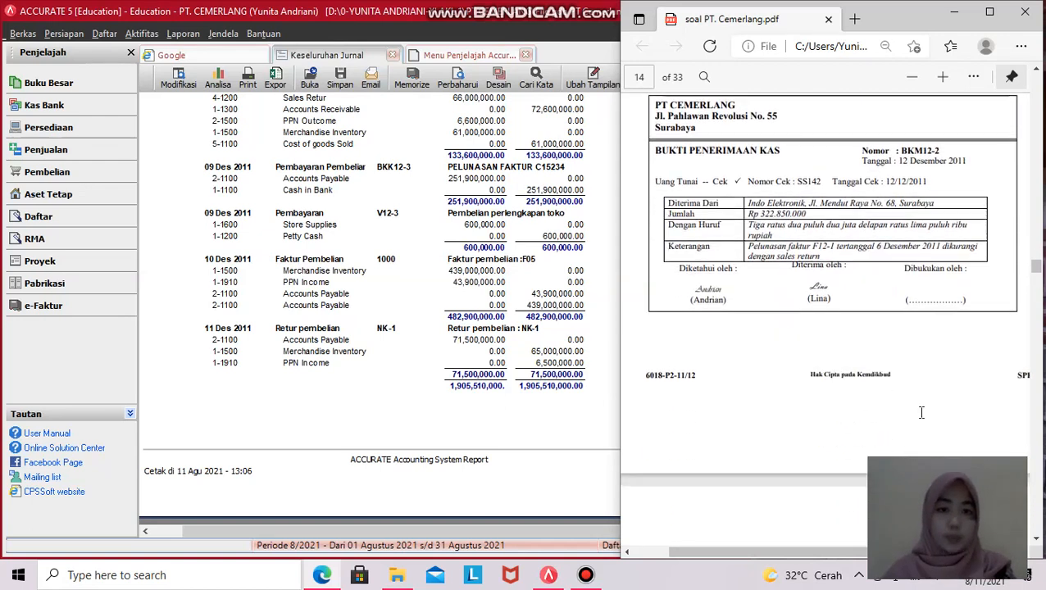
{"action": "left_click", "coordinate": [338, 373]}
- Show the Penjualan sales flow page with the BKM12-2 receipt PDF alongside
{"action": "left_click", "coordinate": [779, 401]}
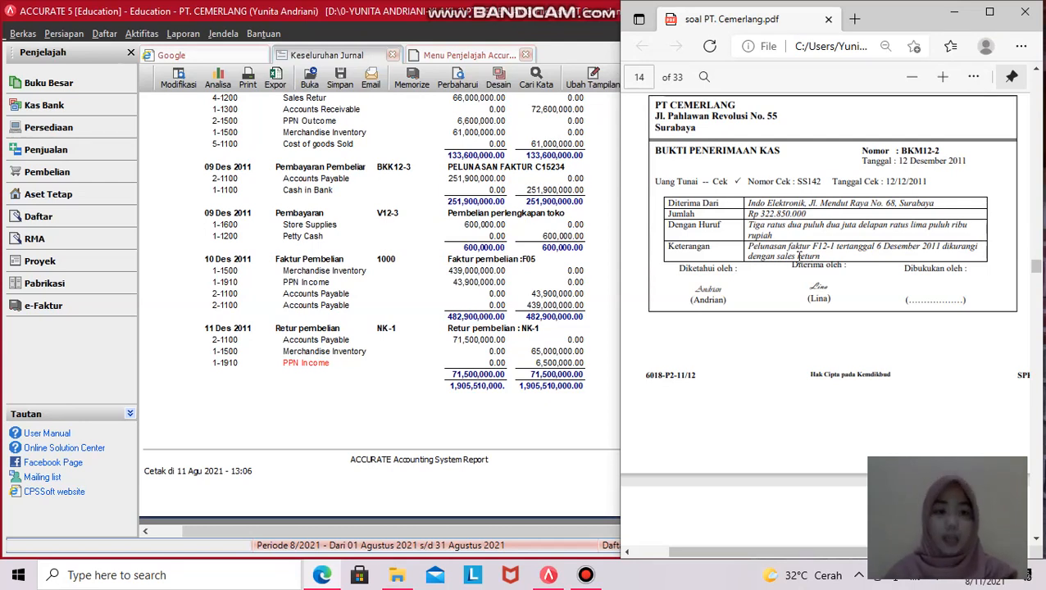
{"action": "left_click", "coordinate": [75, 154]}
{"action": "left_click", "coordinate": [818, 254]}
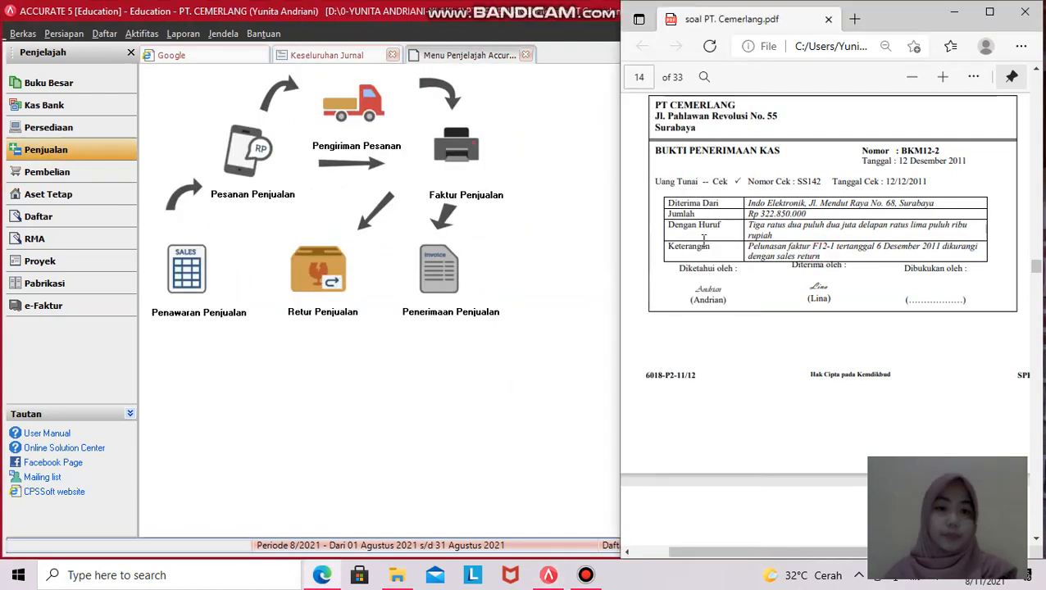
- Start a new customer receipt for customer Indo Elektronik
{"action": "left_click", "coordinate": [429, 276]}
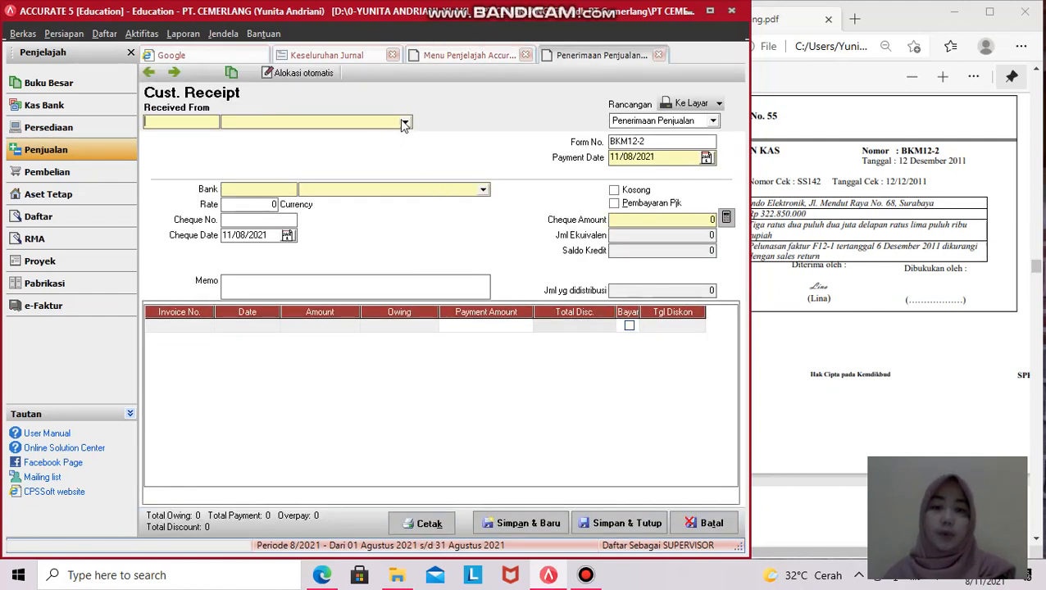
{"action": "left_click", "coordinate": [788, 228]}
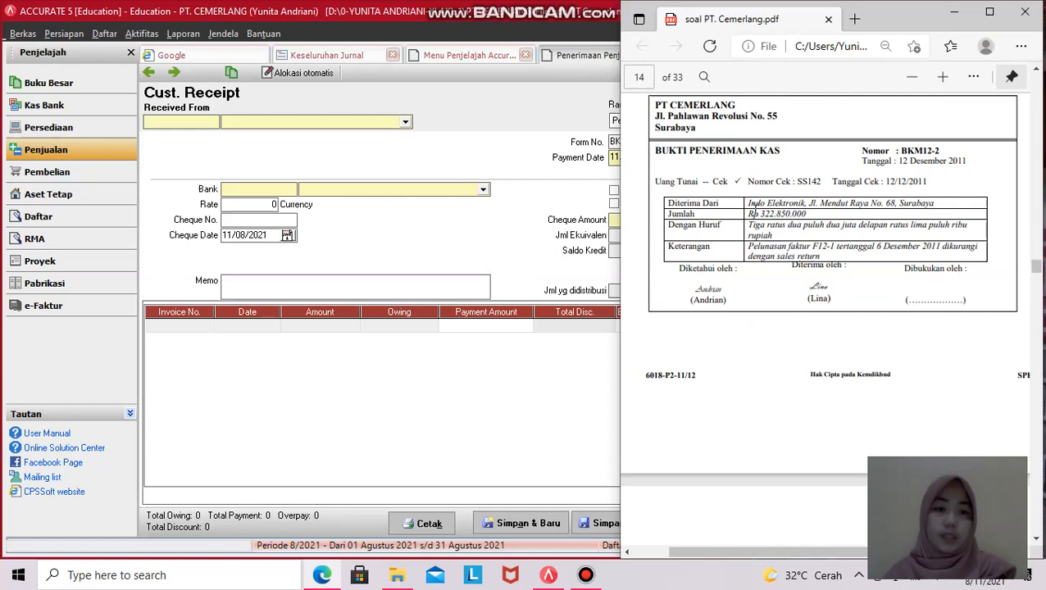
{"action": "left_click", "coordinate": [406, 122]}
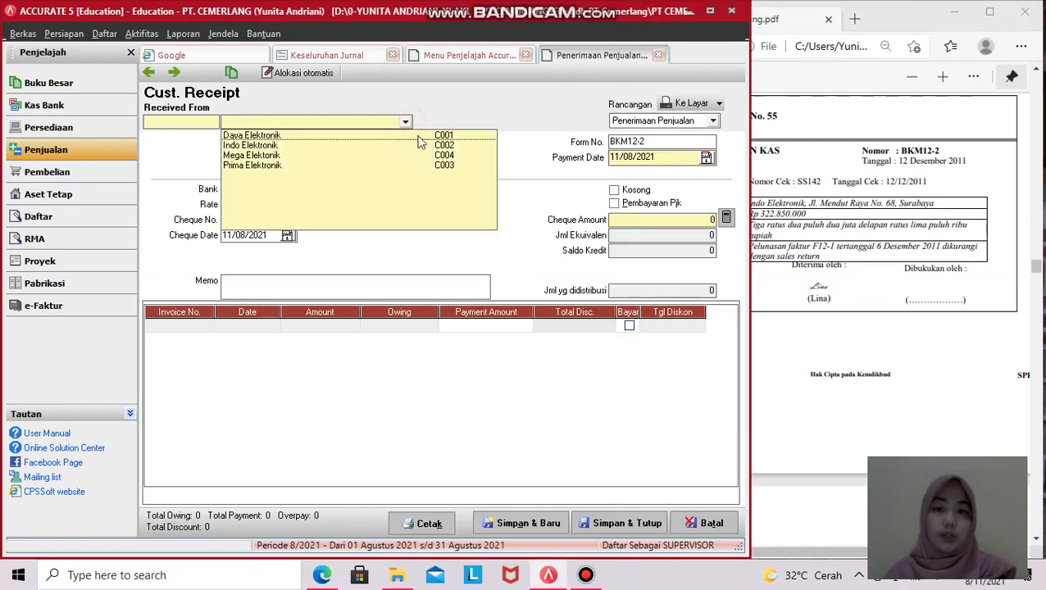
{"action": "left_click", "coordinate": [254, 146]}
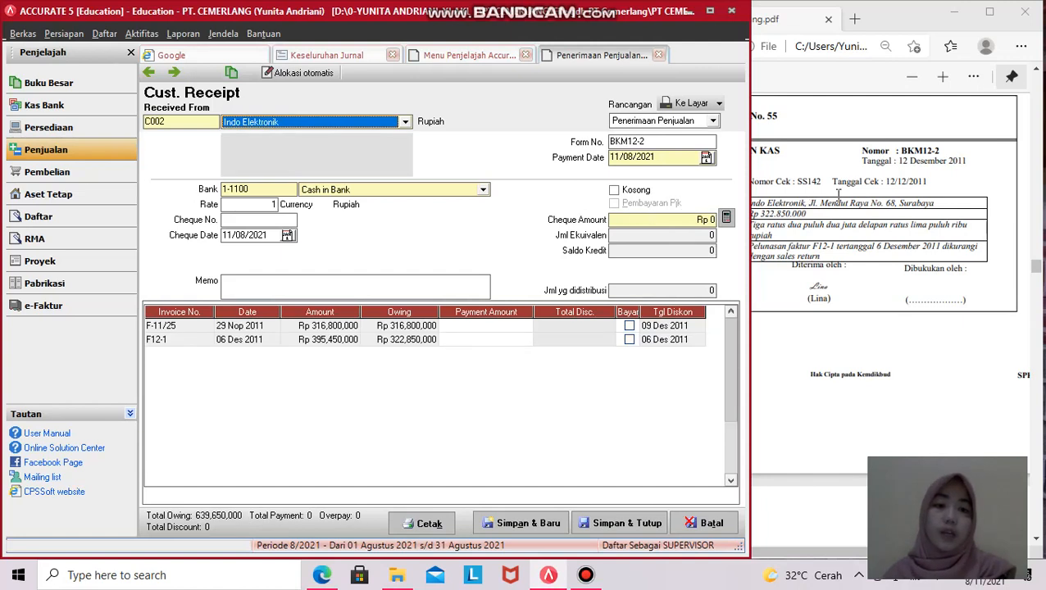
- Give the receipt number BKM12-2 and payment date 12/12/2011, then pick up the cheque number
{"action": "left_click", "coordinate": [901, 151]}
{"action": "left_click_drag", "start_coordinate": [902, 150], "coordinate": [939, 151]}
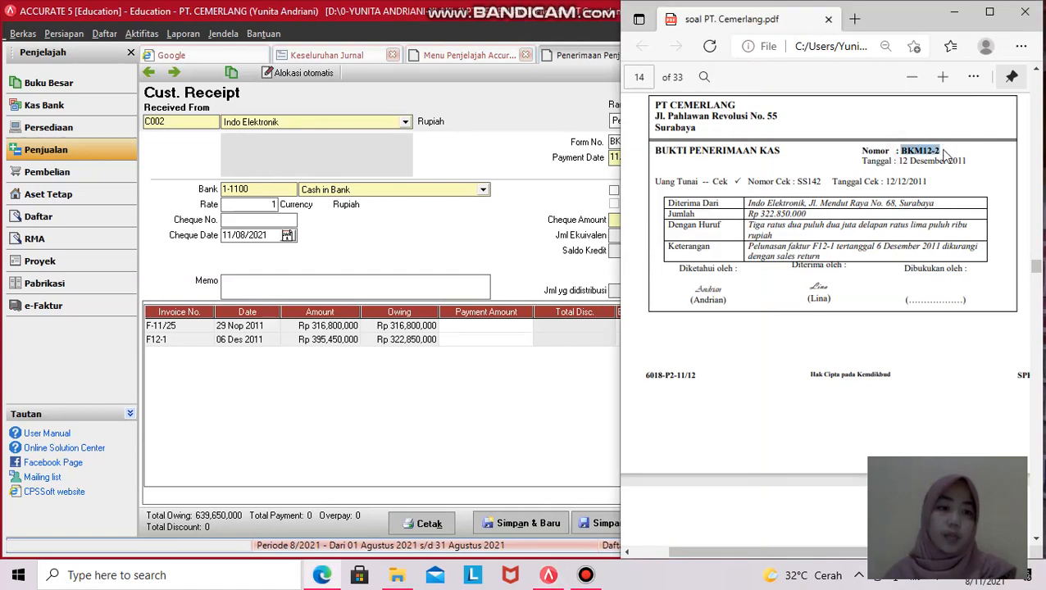
{"action": "left_click", "coordinate": [477, 120]}
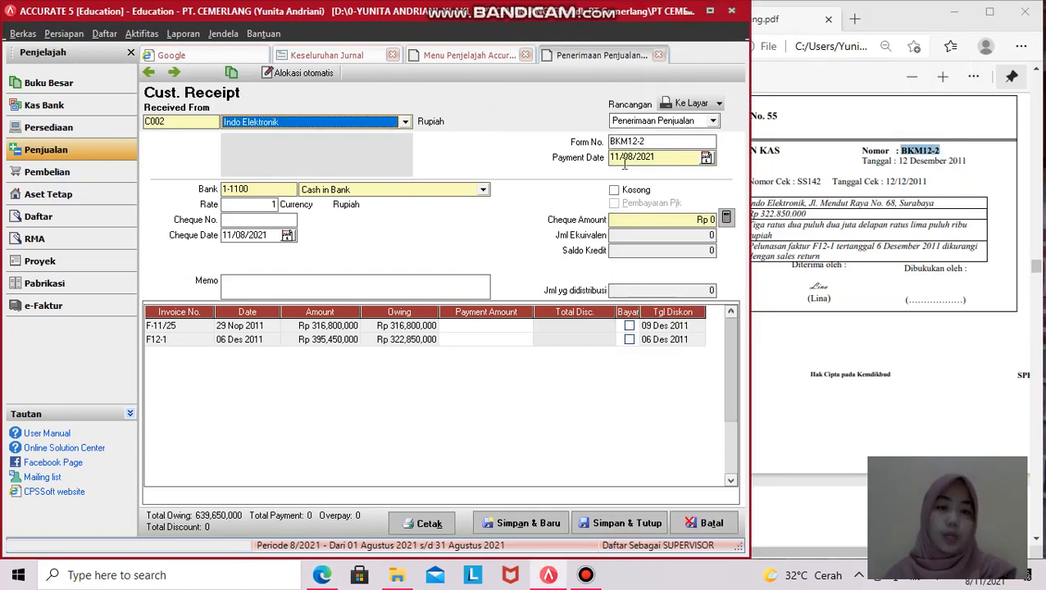
{"action": "left_click_drag", "start_coordinate": [667, 157], "coordinate": [606, 160]}
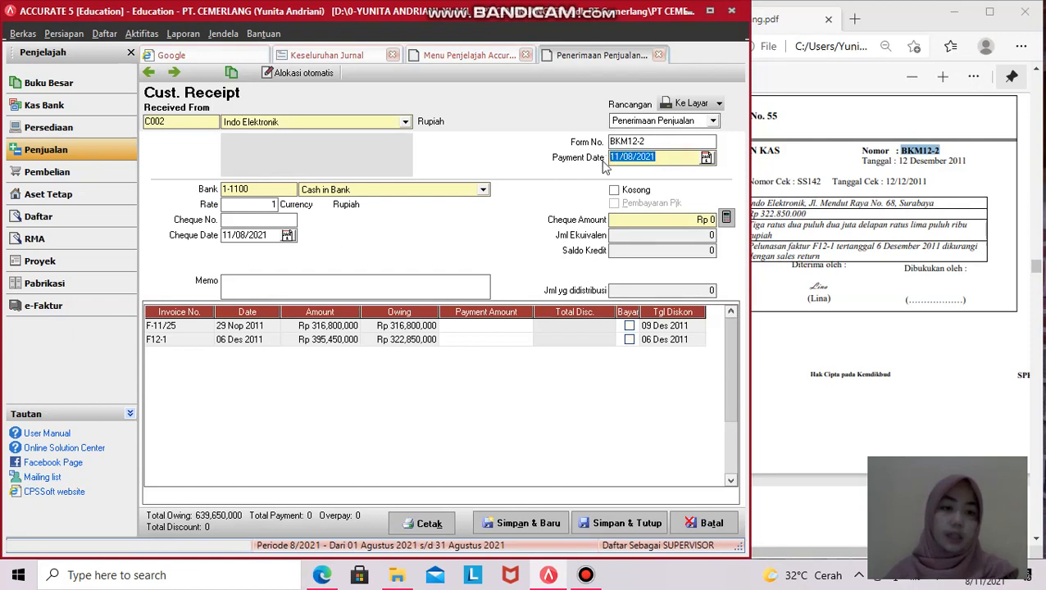
{"action": "type", "text": "12/12/"}
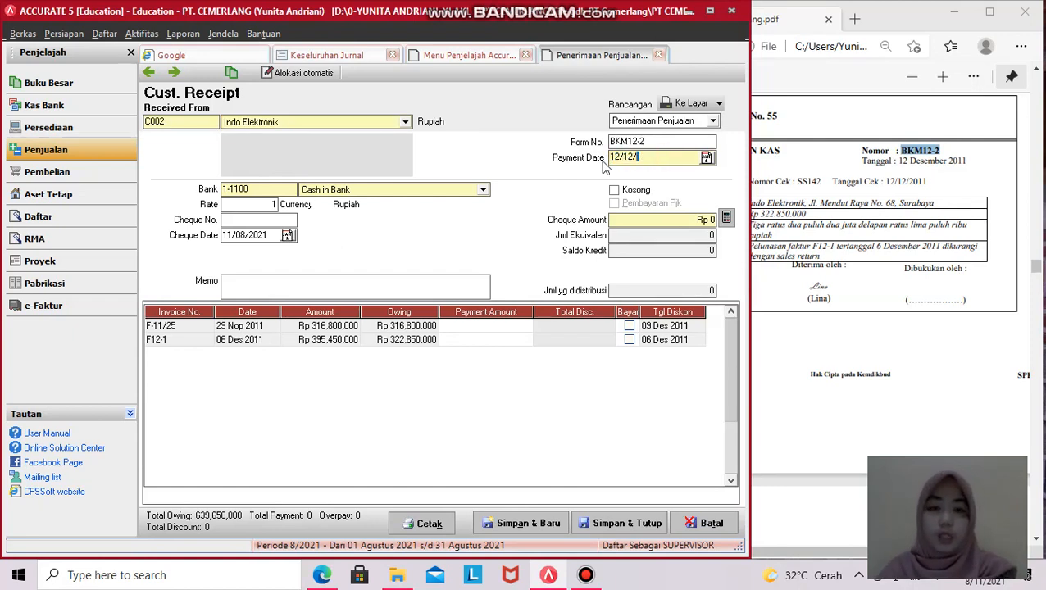
{"action": "type", "text": "2011"}
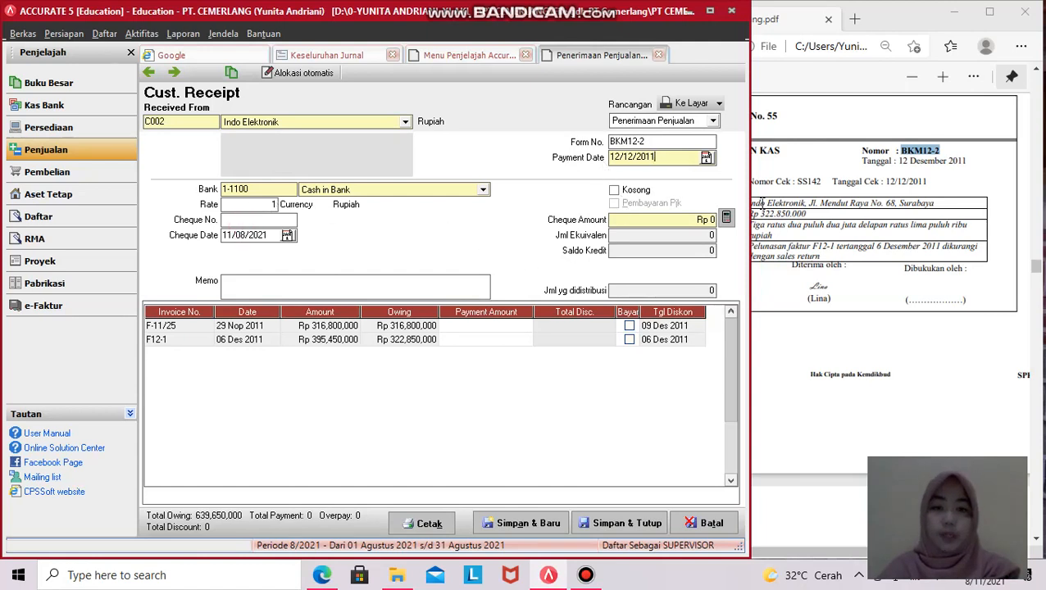
{"action": "left_click_drag", "start_coordinate": [797, 180], "coordinate": [821, 182]}
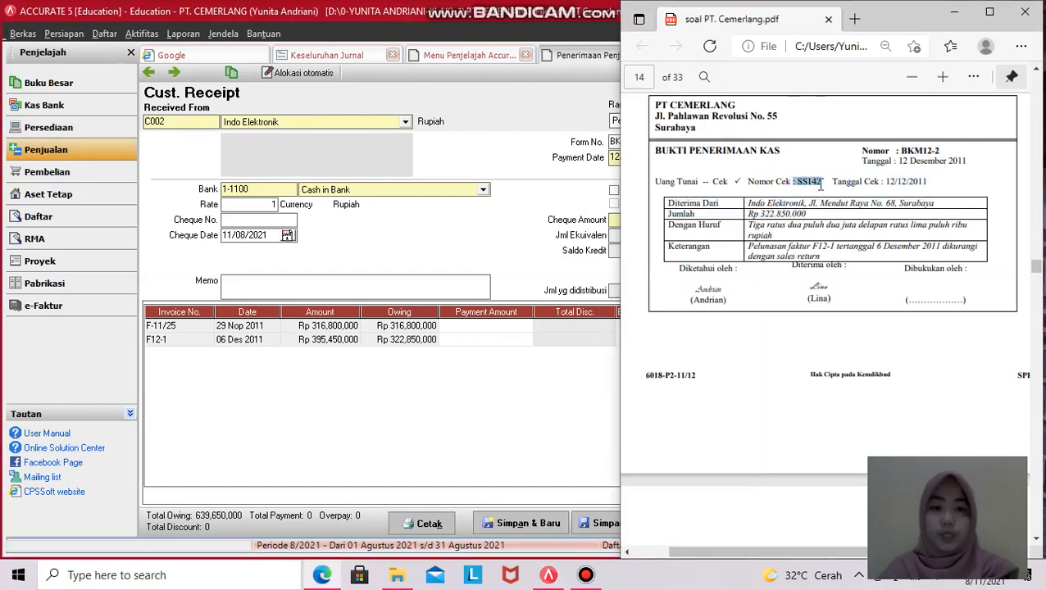
{"action": "left_click", "coordinate": [236, 221]}
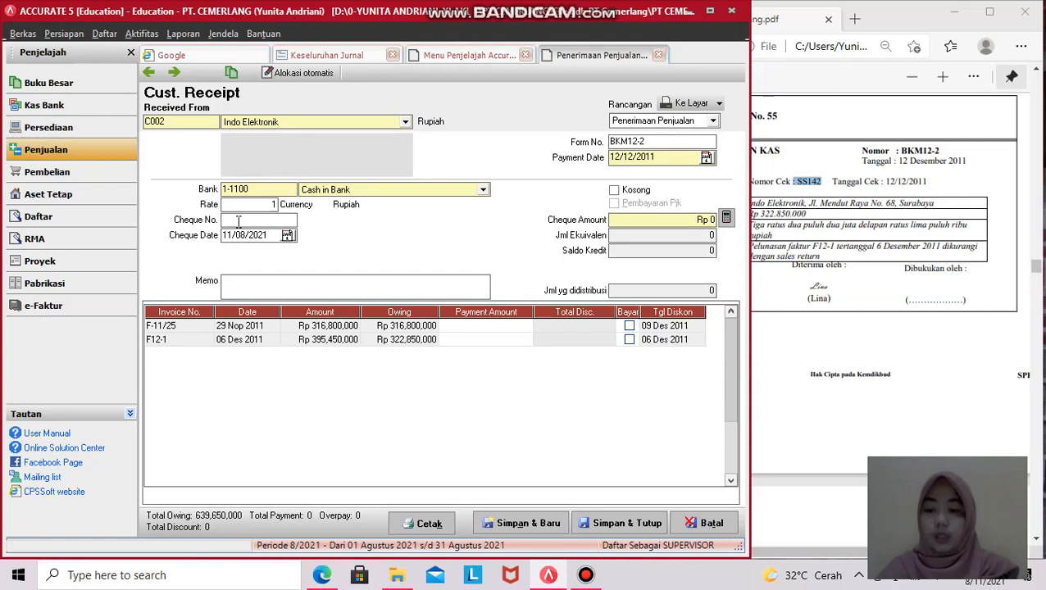
- Enter cheque number SS142 and change the cheque date to 12/12/2011
{"action": "type", "text": "SS142"}
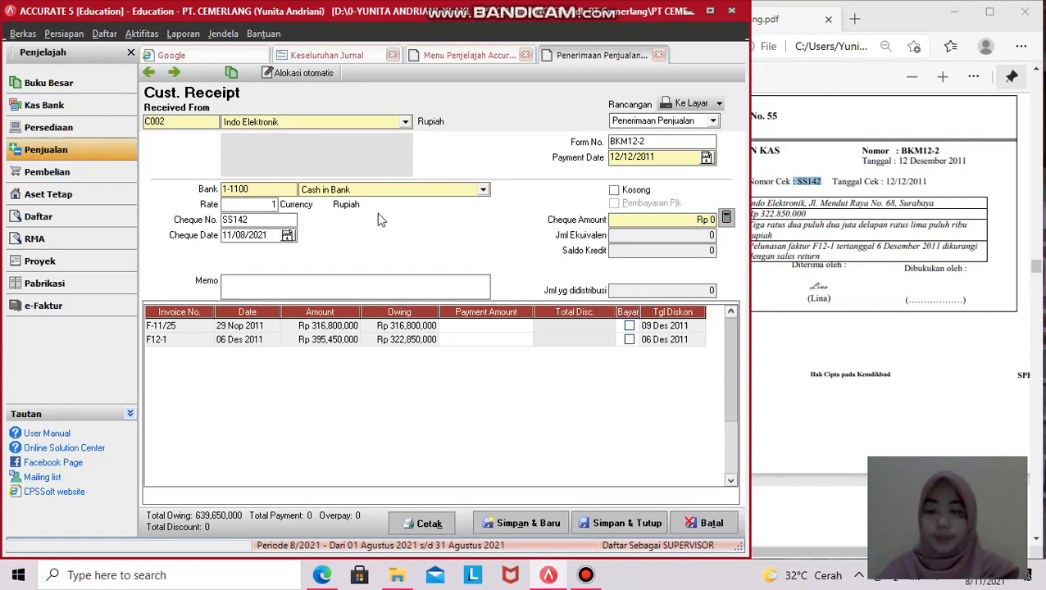
{"action": "left_click_drag", "start_coordinate": [268, 235], "coordinate": [220, 236]}
{"action": "left_click", "coordinate": [895, 267]}
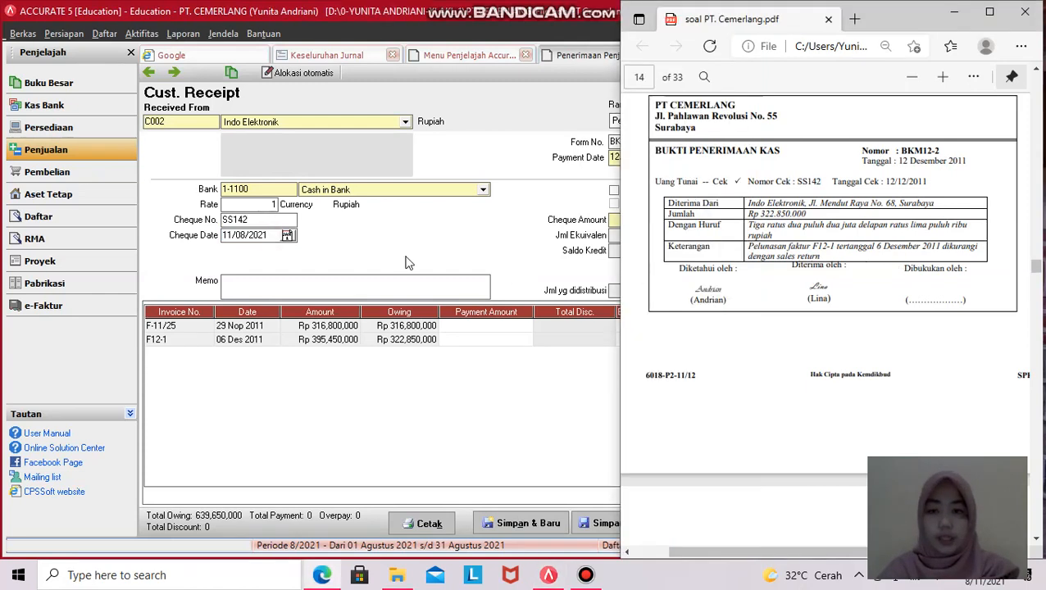
{"action": "left_click", "coordinate": [269, 233]}
{"action": "left_click_drag", "start_coordinate": [270, 234], "coordinate": [223, 240]}
{"action": "type", "text": "12"}
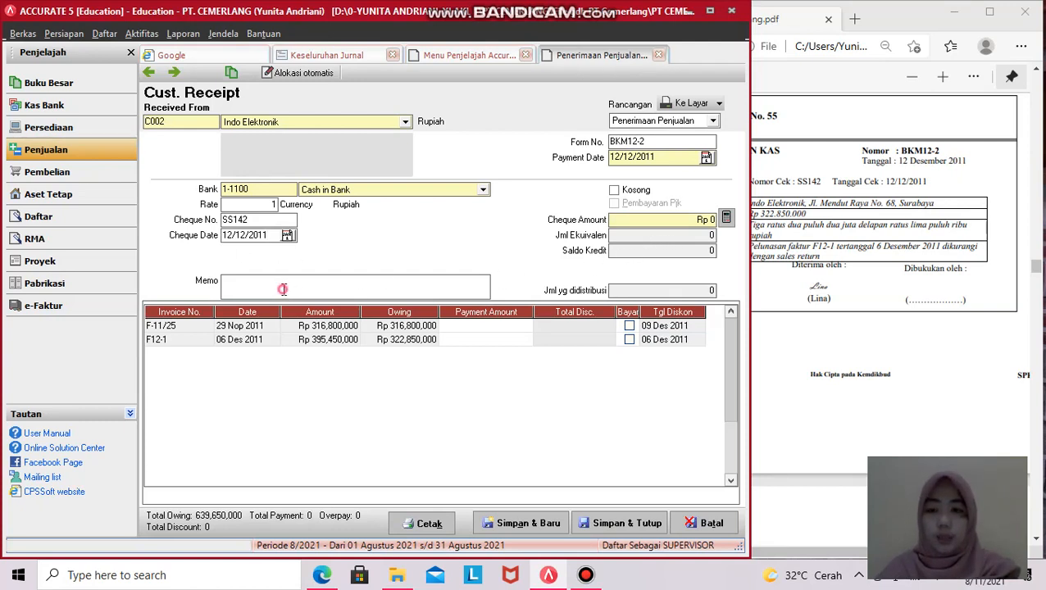
- Fill in the memo 'PELUNASAN FAKTUR F12-1' taken from the PDF receipt
{"action": "left_click", "coordinate": [789, 330]}
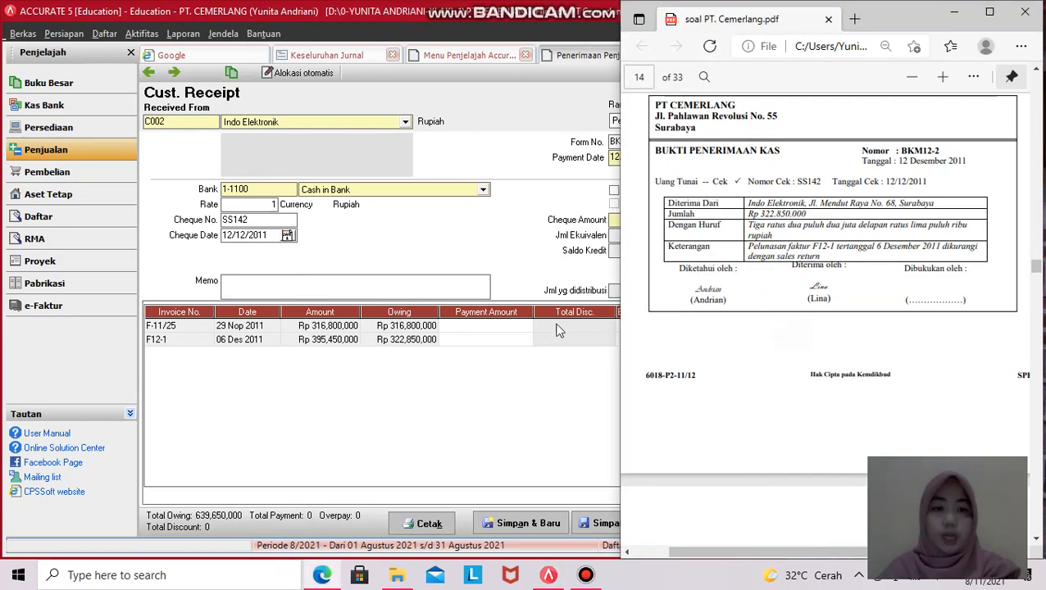
{"action": "left_click", "coordinate": [240, 285]}
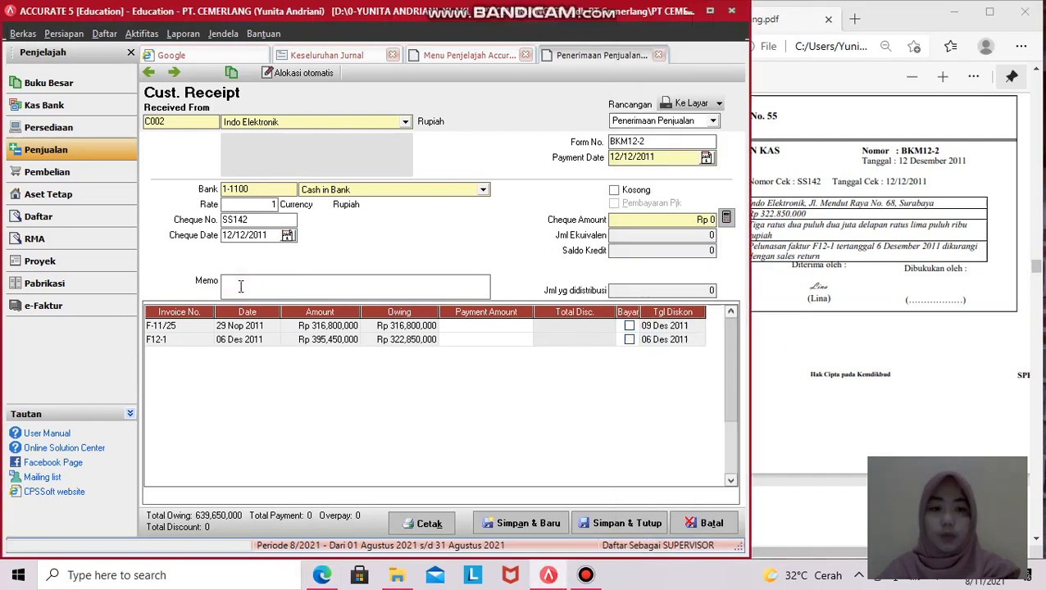
{"action": "type", "text": "P"}
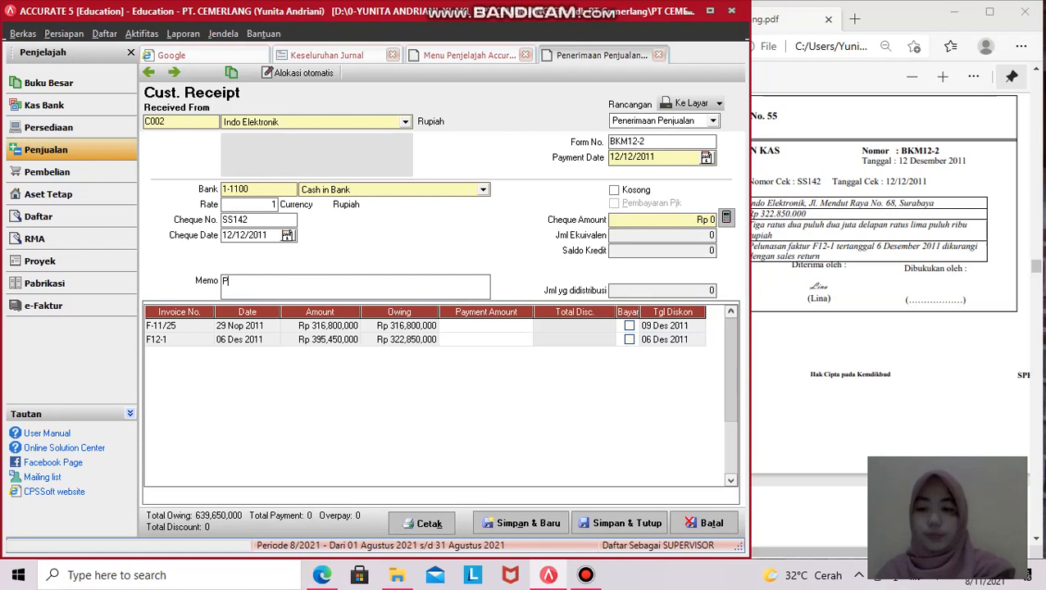
{"action": "type", "text": "ELUNASAN FAKTUR F12-1"}
{"action": "key", "text": "alt"}
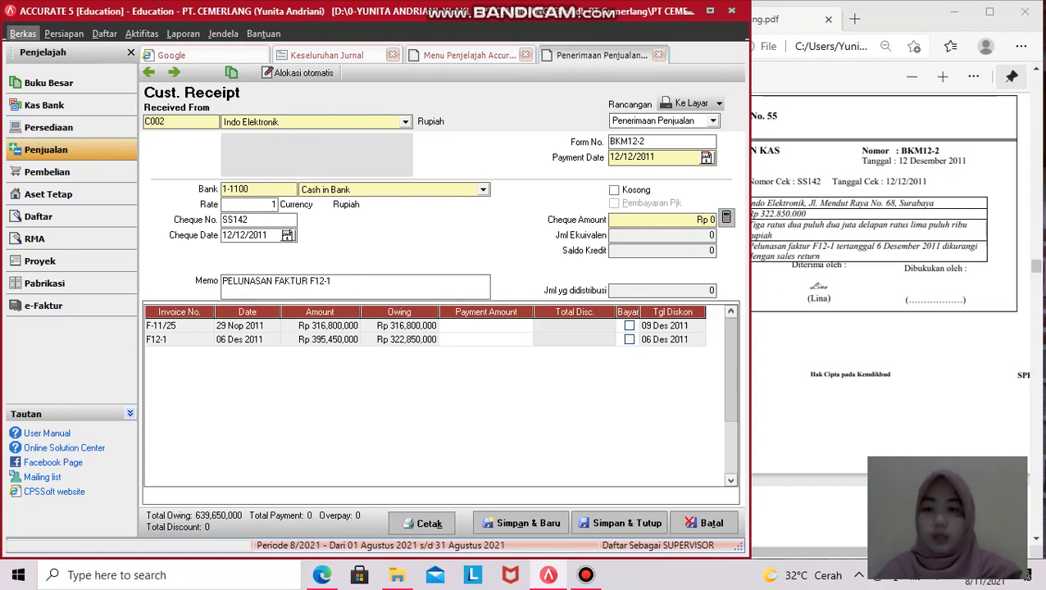
{"action": "key", "text": "Right"}
{"action": "key", "text": "Right"}
{"action": "key", "text": "Right"}
{"action": "key", "text": "Right"}
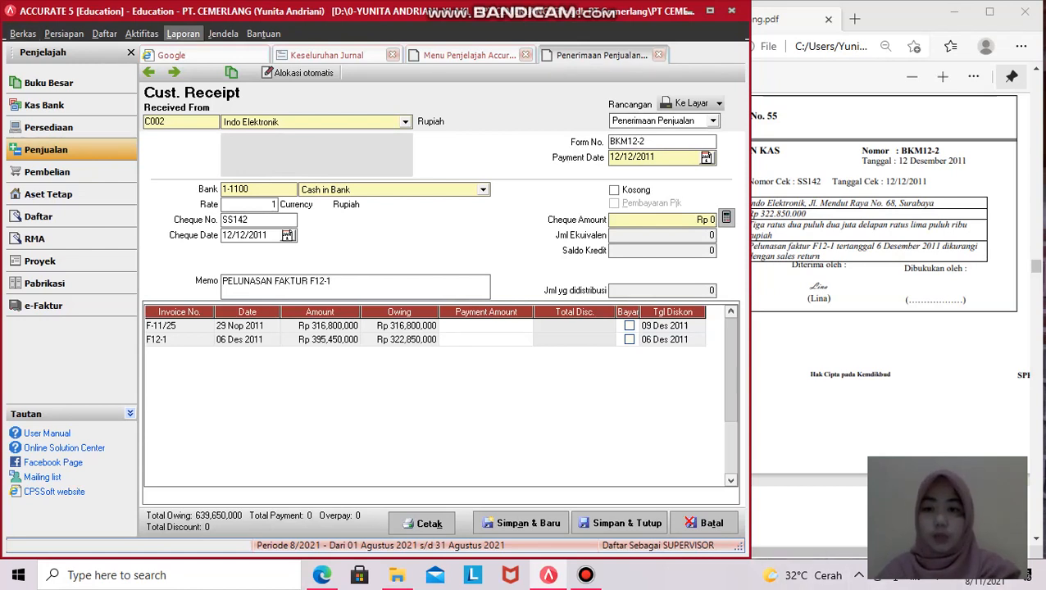
{"action": "key", "text": "Escape"}
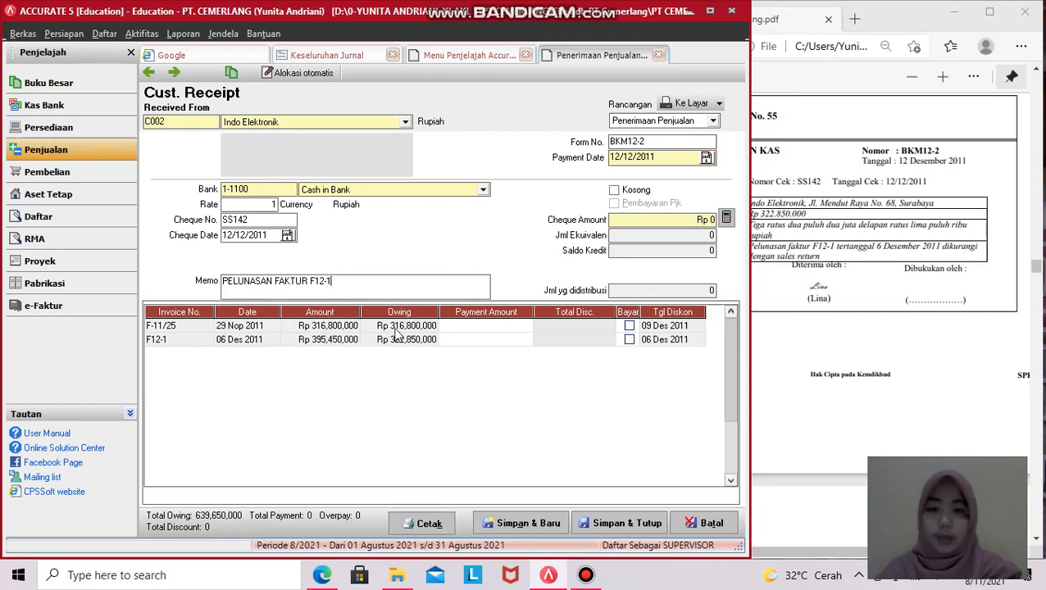
- Tick invoice F12-1 for payment so the payment amount fills with Rp 322,850,000
{"action": "left_click", "coordinate": [801, 360]}
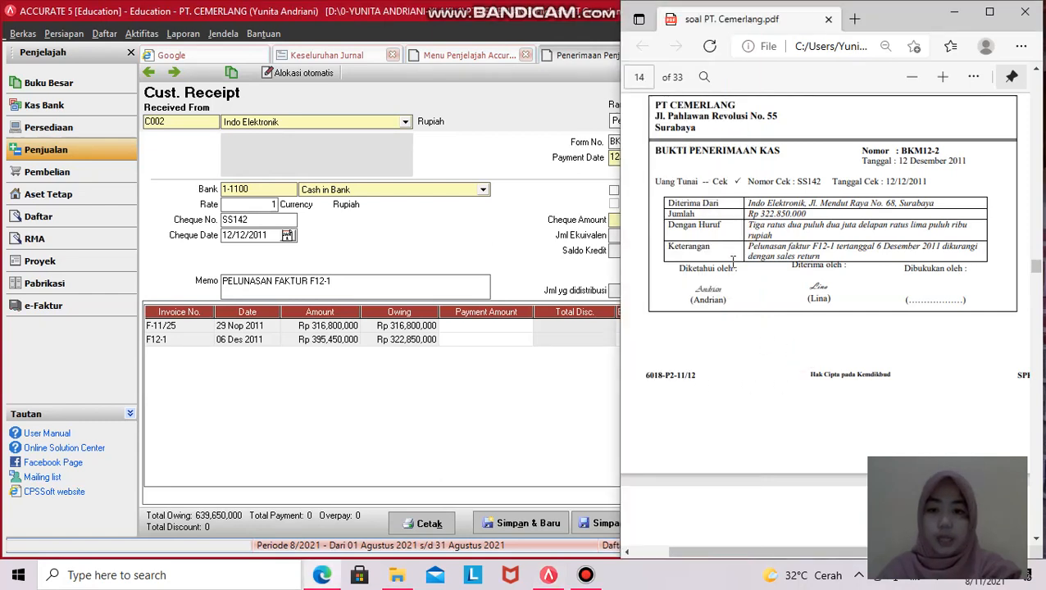
{"action": "left_click", "coordinate": [508, 377]}
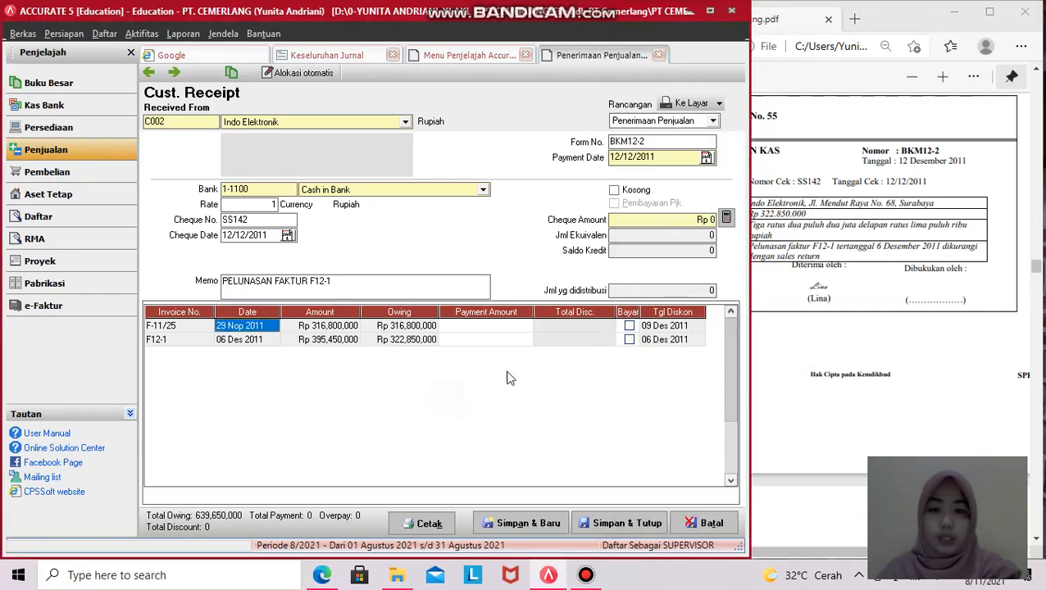
{"action": "left_click", "coordinate": [810, 345]}
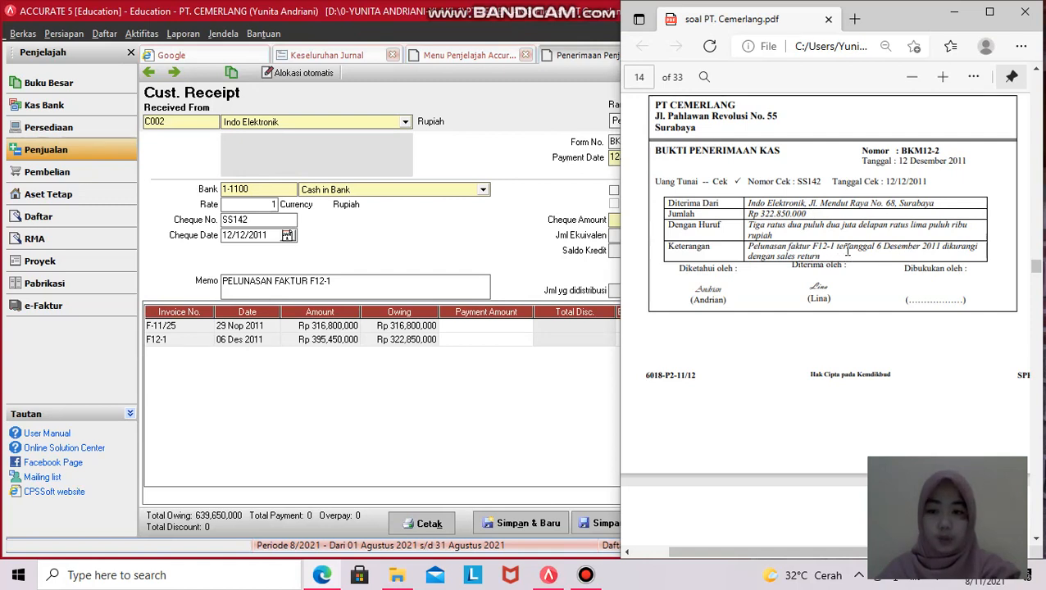
{"action": "left_click", "coordinate": [440, 403]}
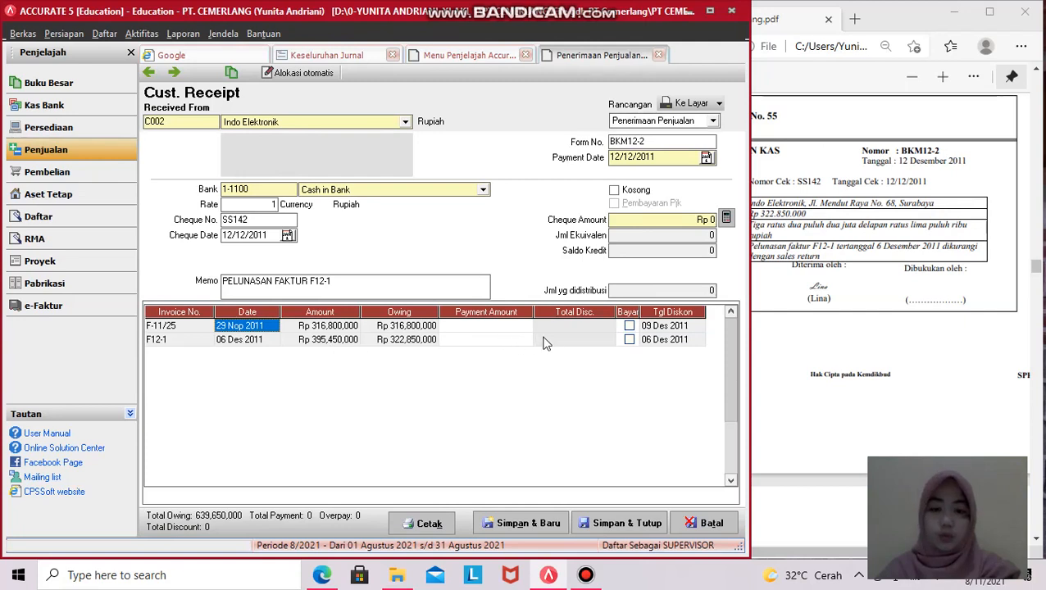
{"action": "left_click", "coordinate": [628, 339]}
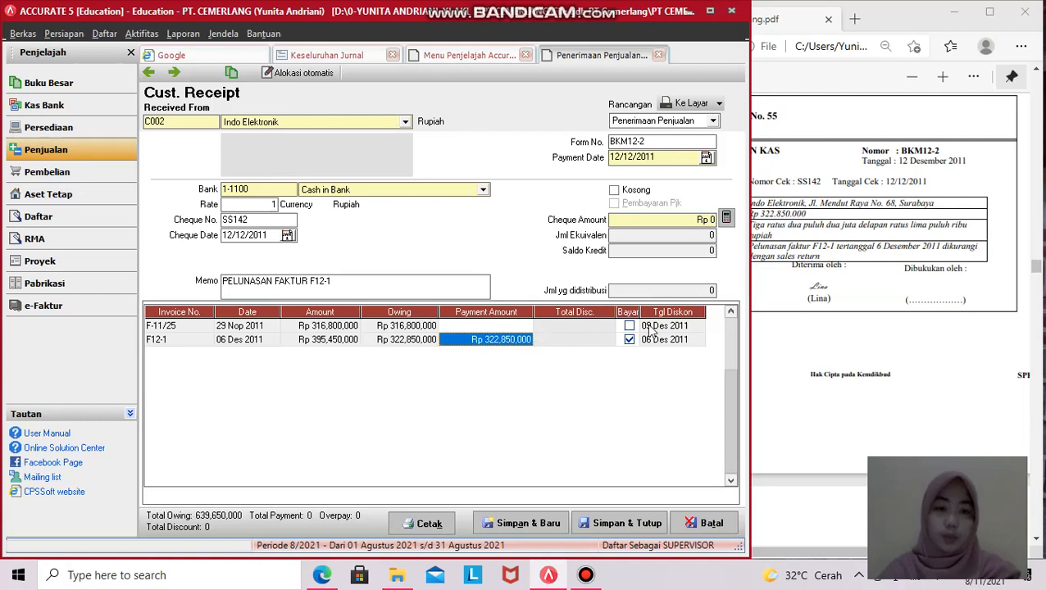
- Check invoice F12-1's discount details and close them without adding any discount
{"action": "left_click", "coordinate": [817, 313]}
{"action": "left_click", "coordinate": [533, 368]}
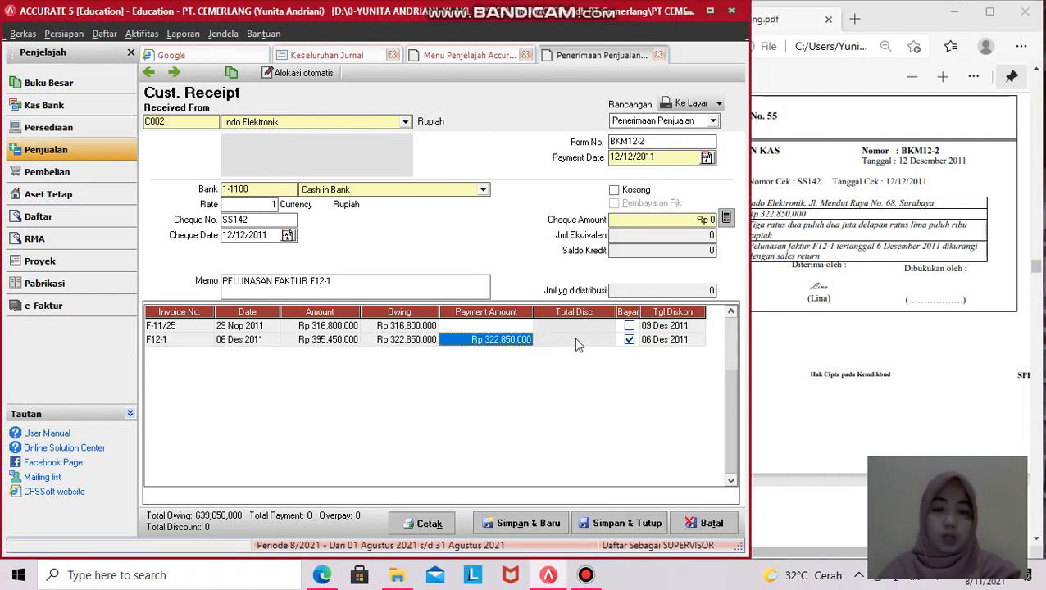
{"action": "left_click", "coordinate": [579, 345]}
{"action": "left_click", "coordinate": [520, 343]}
{"action": "left_click", "coordinate": [514, 338]}
{"action": "left_click", "coordinate": [525, 340]}
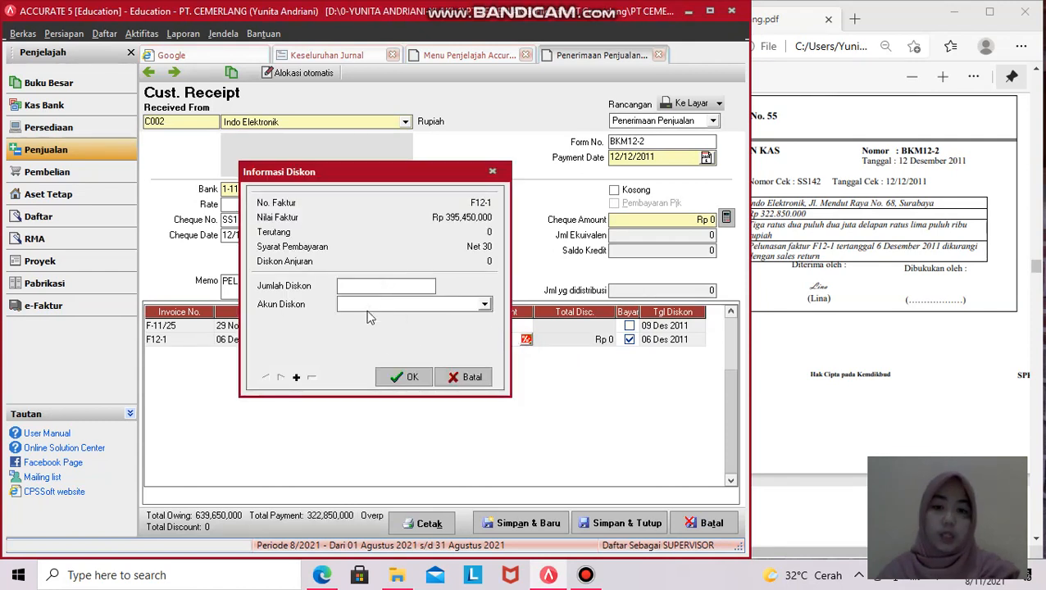
{"action": "left_click", "coordinate": [399, 287]}
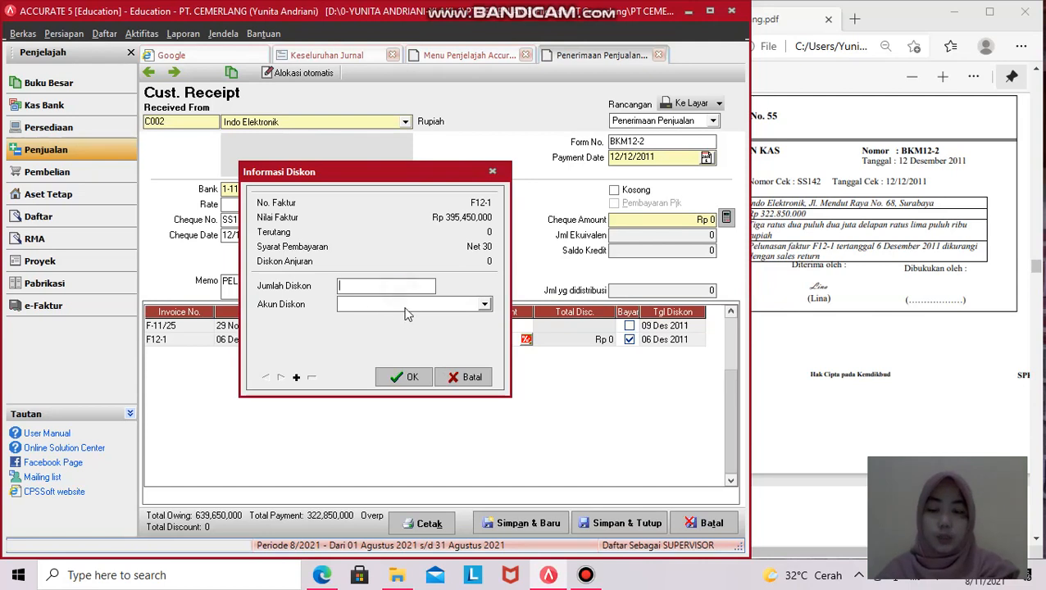
{"action": "left_click", "coordinate": [410, 305]}
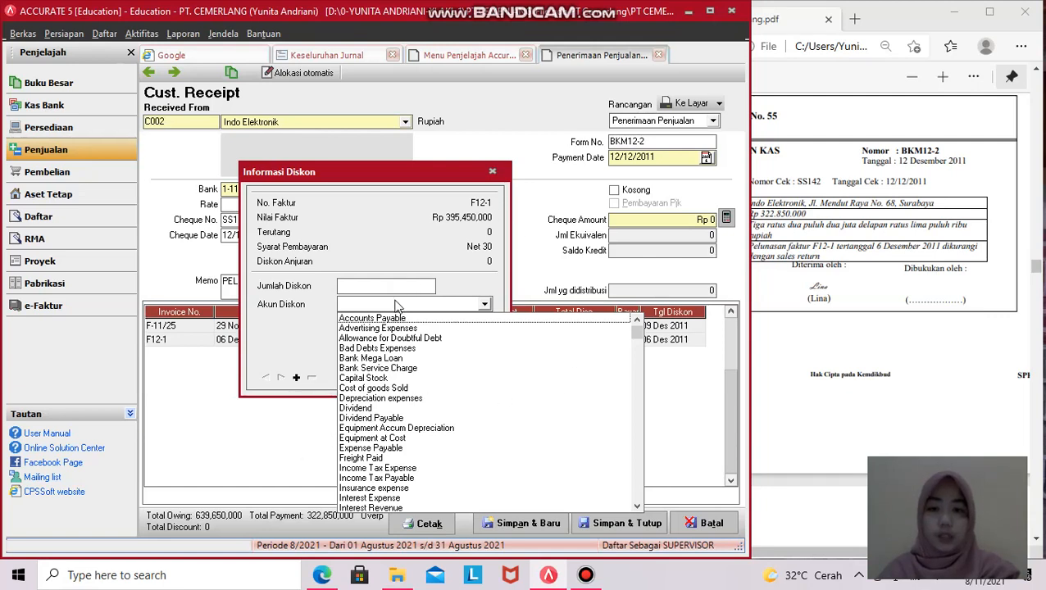
{"action": "left_click", "coordinate": [492, 171]}
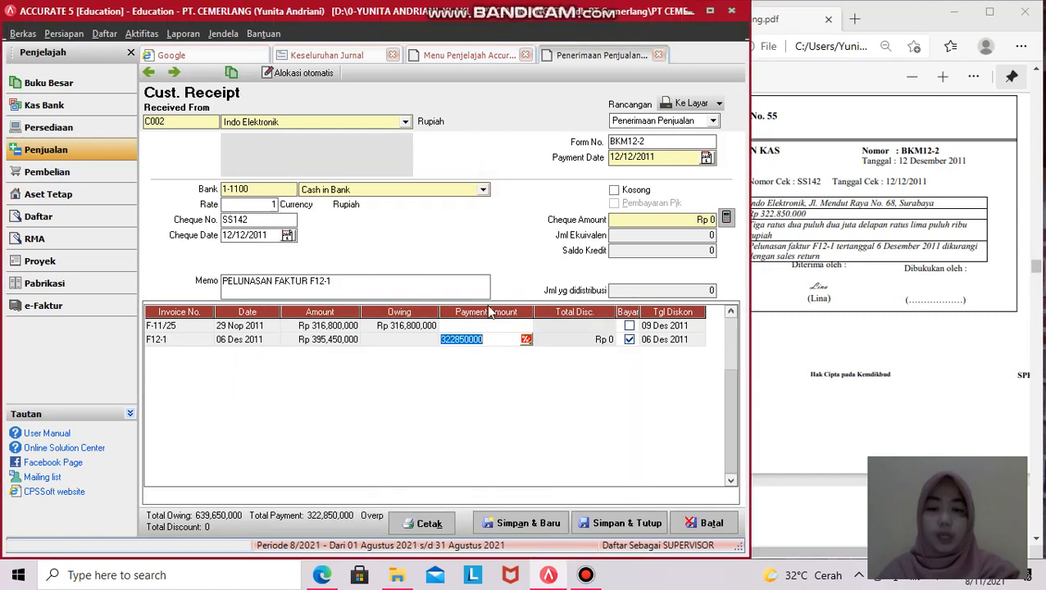
- Fill the cheque amount with Rp 322,850,000 from the payment total and compare it with the PDF
{"action": "left_click", "coordinate": [496, 339]}
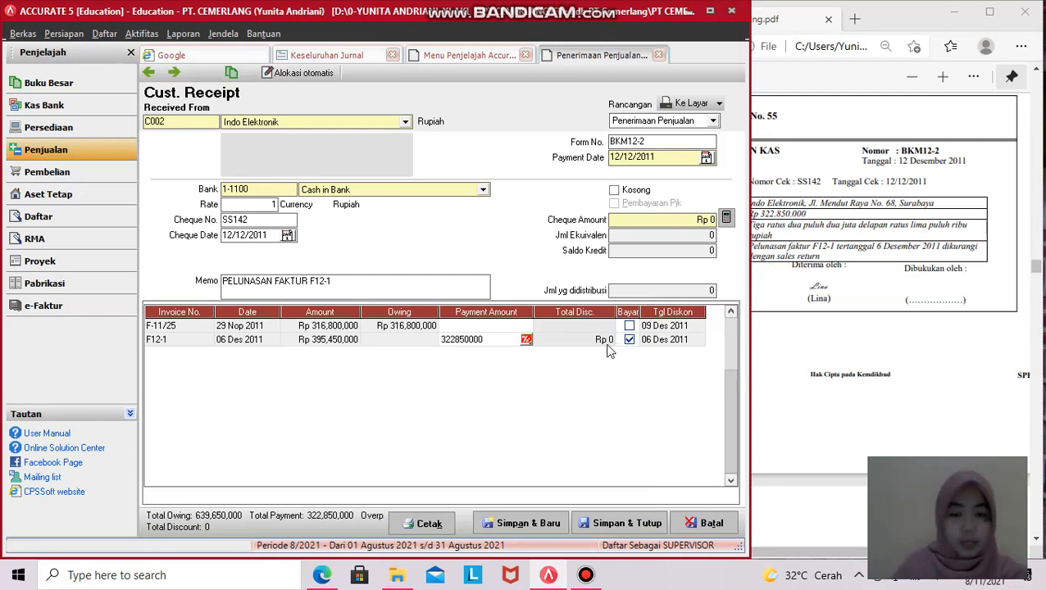
{"action": "left_click", "coordinate": [725, 218]}
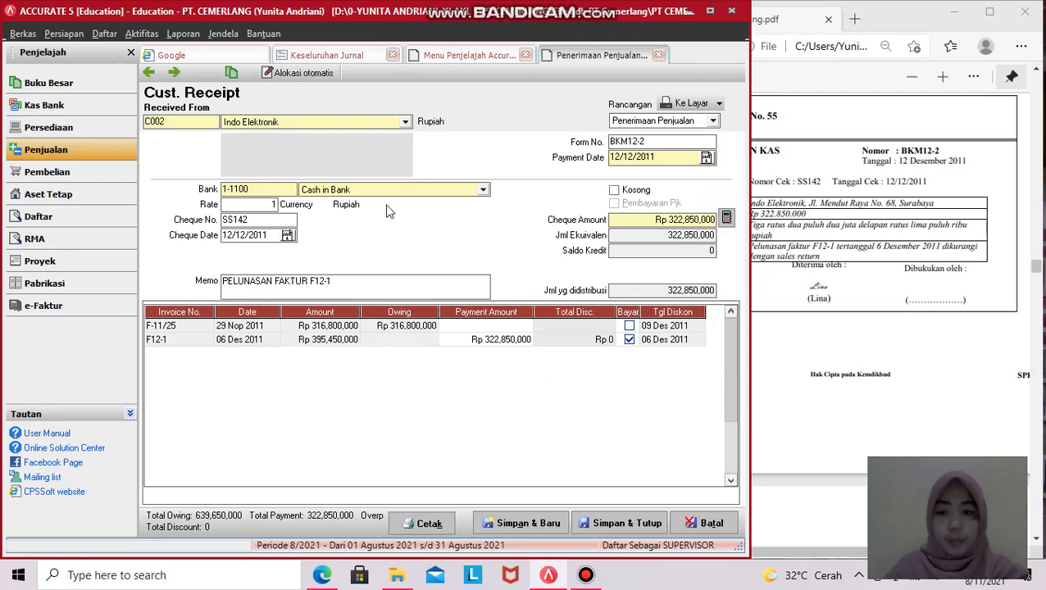
{"action": "left_click", "coordinate": [775, 225]}
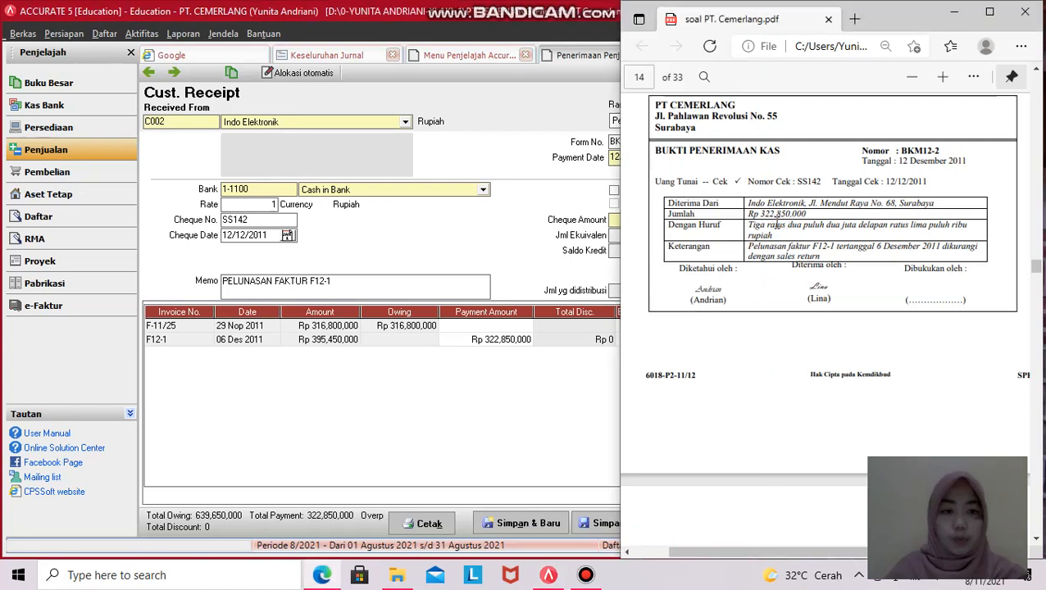
{"action": "left_click", "coordinate": [534, 233]}
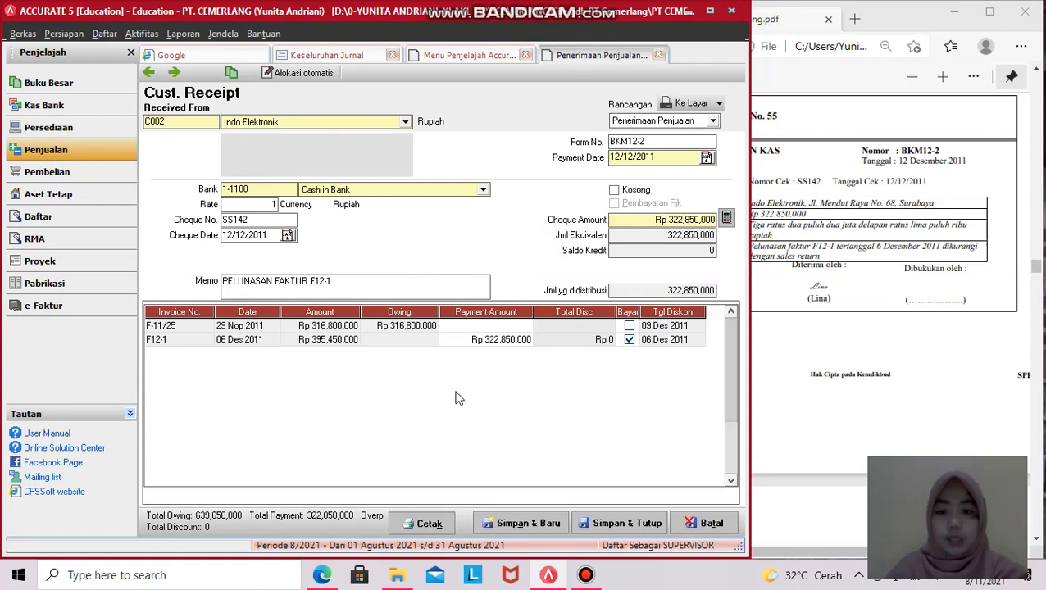
{"action": "left_click", "coordinate": [624, 523]}
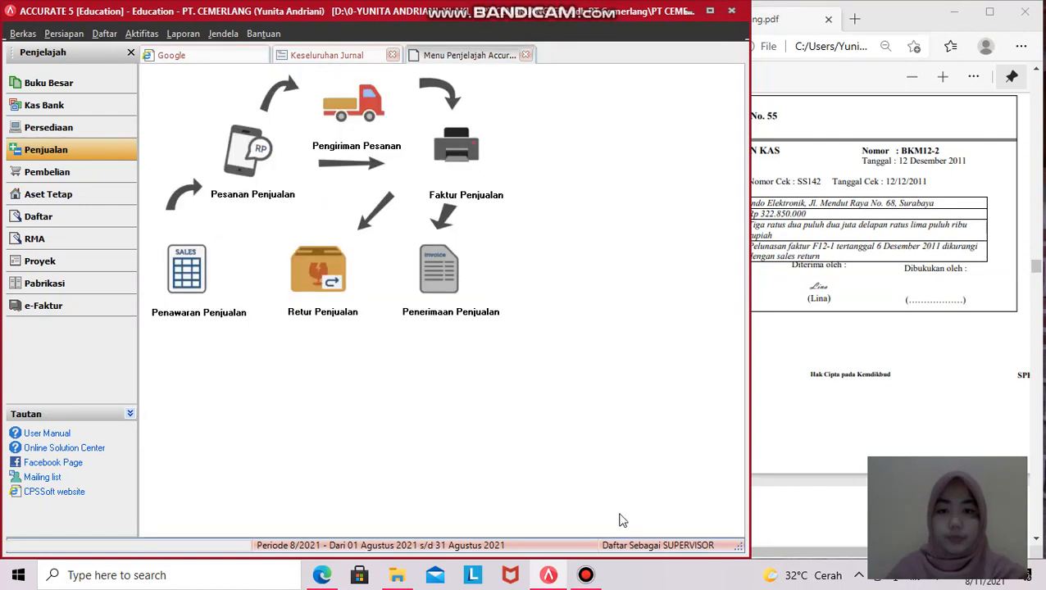
{"action": "left_click", "coordinate": [353, 55]}
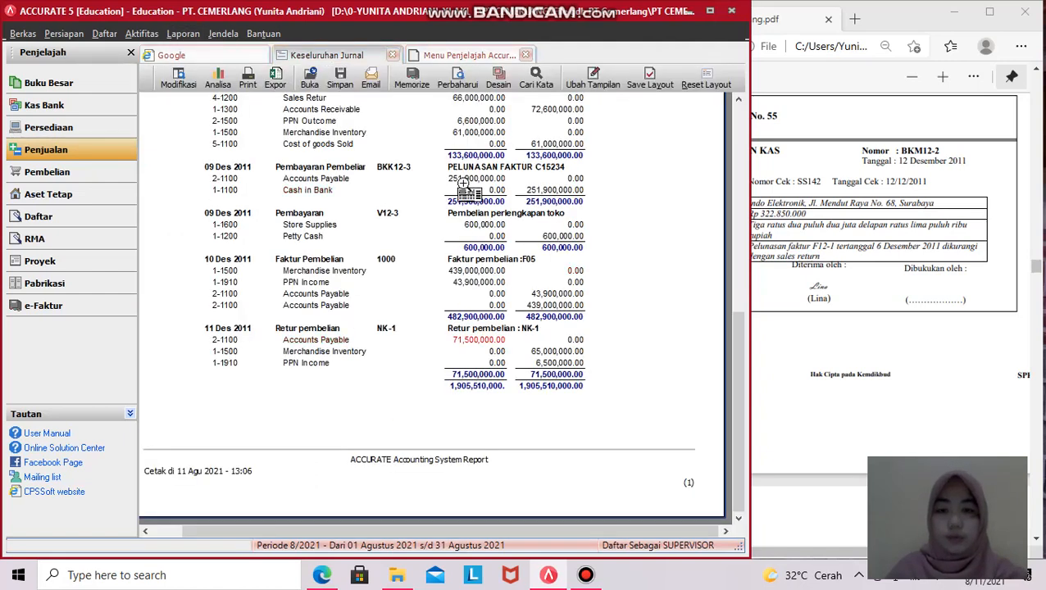
{"action": "left_click", "coordinate": [458, 80]}
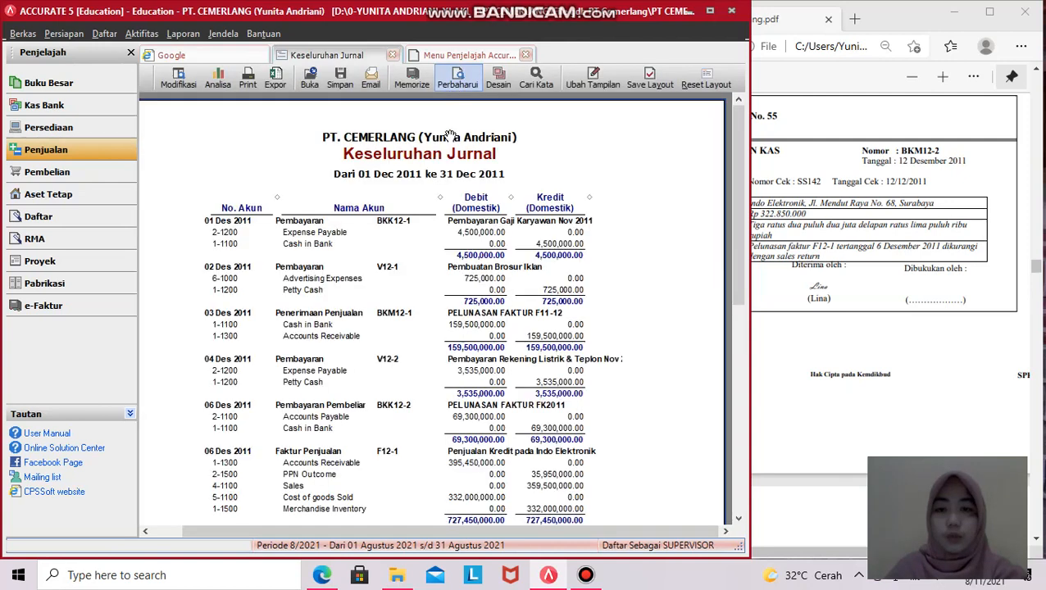
{"action": "scroll", "coordinate": [422, 295], "scroll_direction": "down", "scroll_amount": 15}
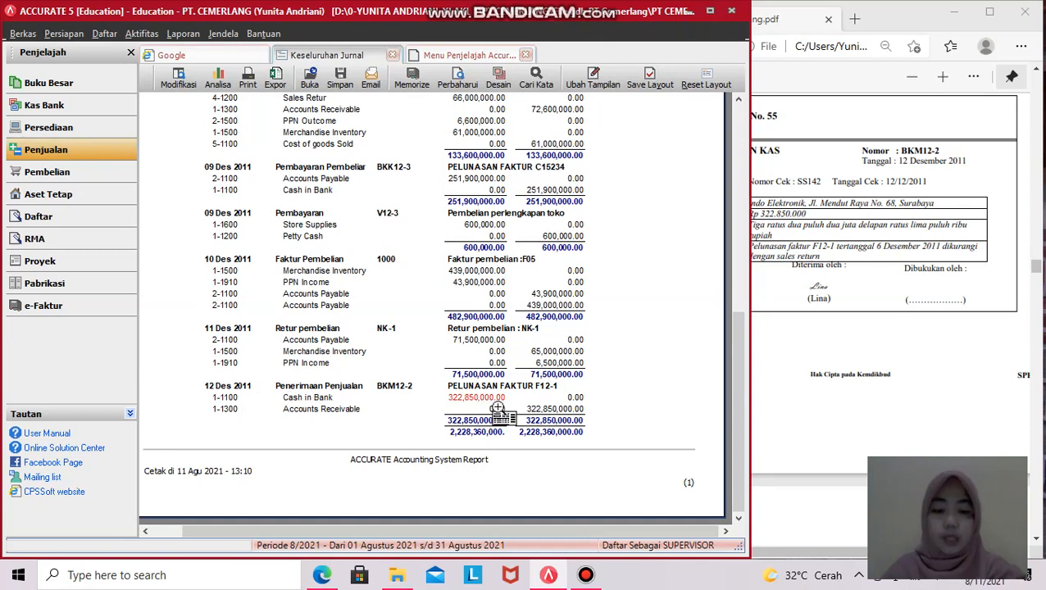
{"action": "scroll", "coordinate": [389, 319], "scroll_direction": "up", "scroll_amount": 5}
{"action": "scroll", "coordinate": [389, 320], "scroll_direction": "down", "scroll_amount": 5}
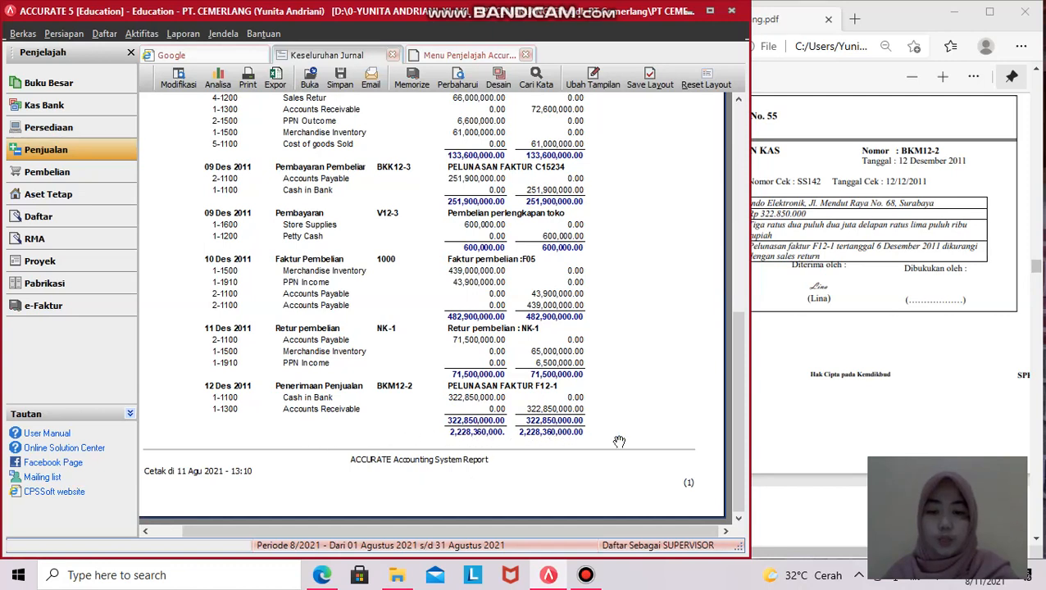
{"action": "scroll", "coordinate": [503, 322], "scroll_direction": "up", "scroll_amount": 4}
{"action": "scroll", "coordinate": [503, 322], "scroll_direction": "down", "scroll_amount": 4}
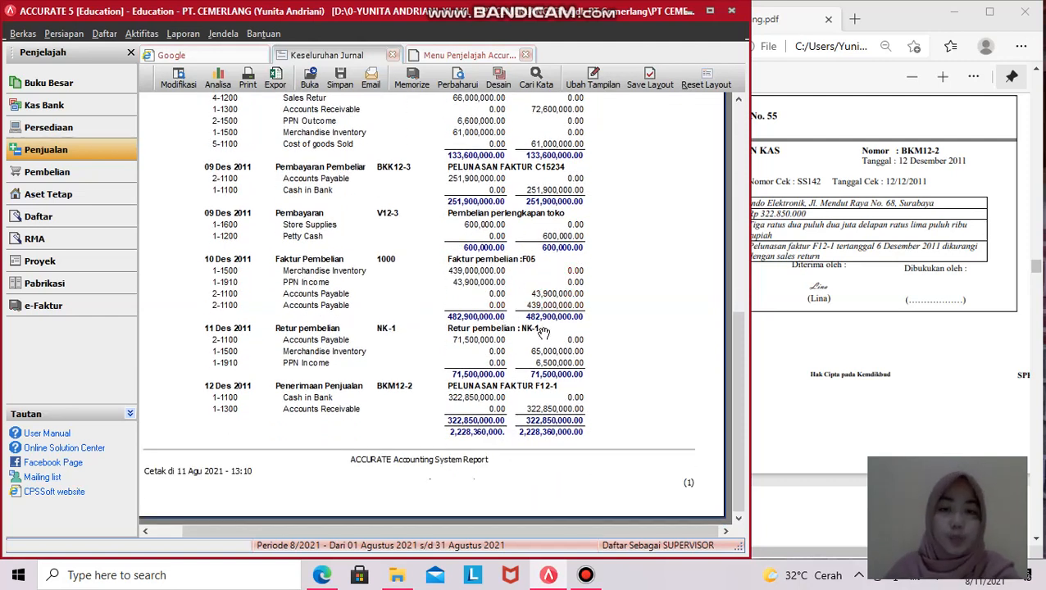
{"action": "scroll", "coordinate": [468, 393], "scroll_direction": "up", "scroll_amount": 3}
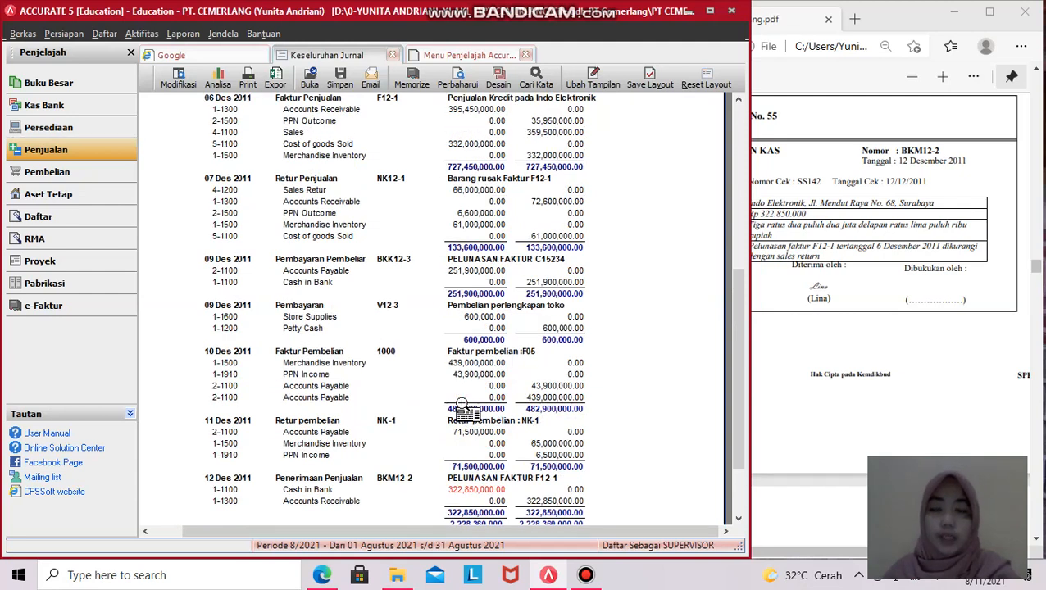
{"action": "scroll", "coordinate": [462, 404], "scroll_direction": "down", "scroll_amount": 3}
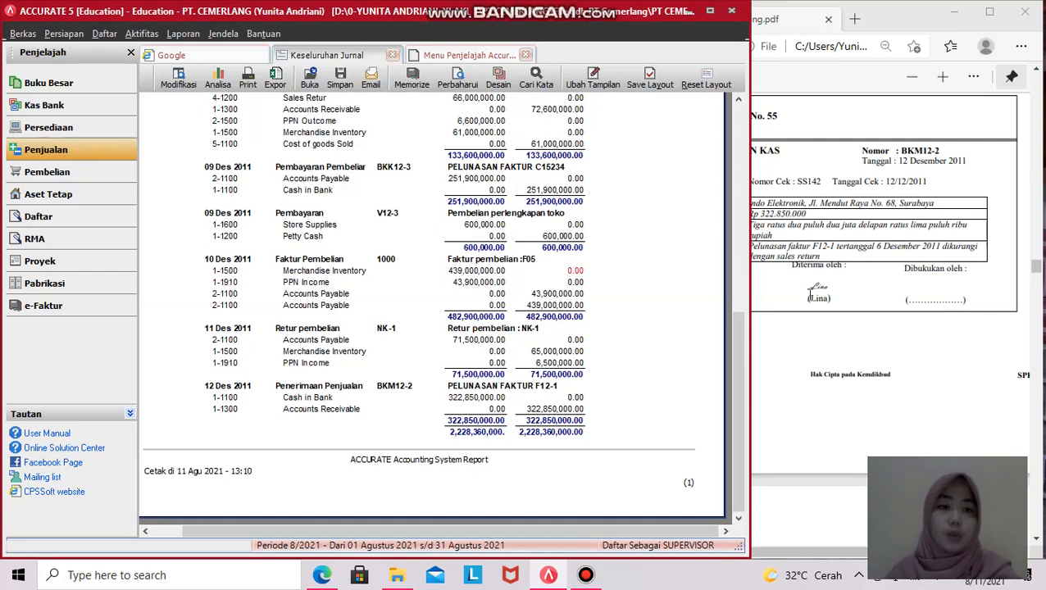
{"action": "scroll", "coordinate": [810, 290], "scroll_direction": "up", "scroll_amount": 3}
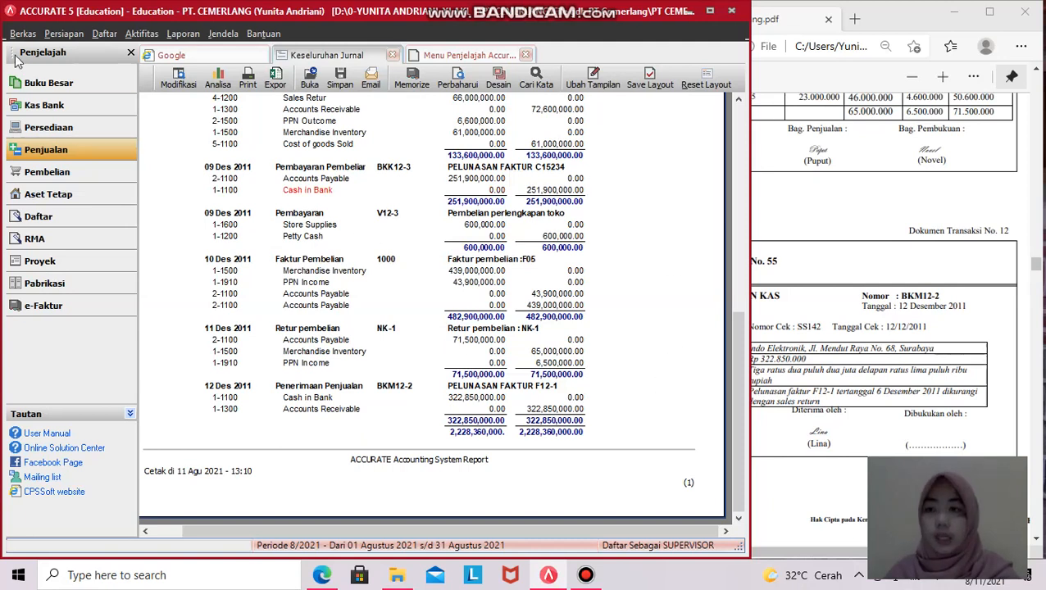
- Exit through Berkas > Keluar, confirming 'Tutup Data?' and declining the backup
{"action": "left_click", "coordinate": [22, 34]}
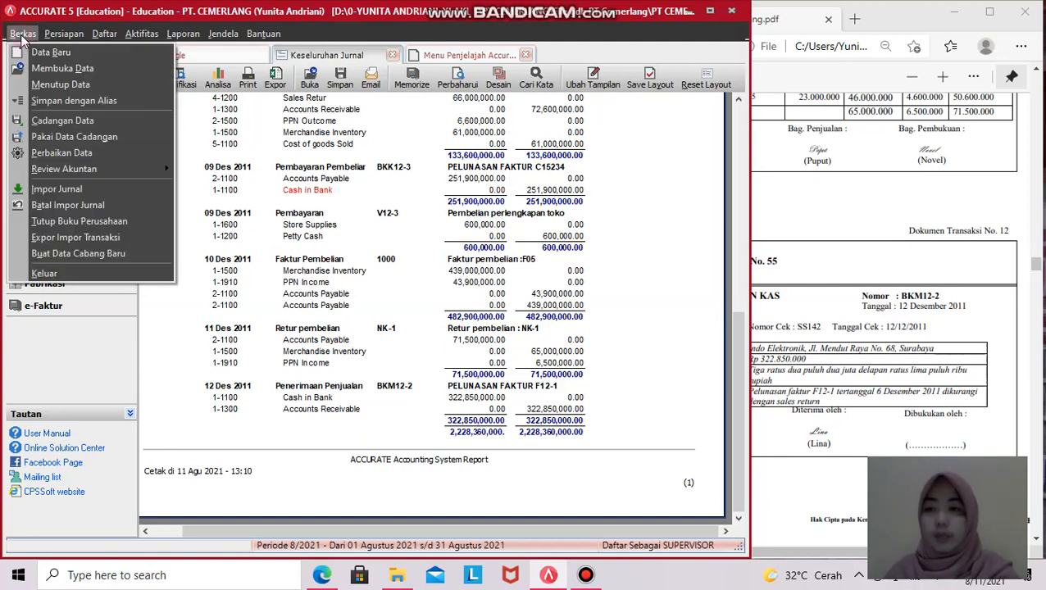
{"action": "left_click", "coordinate": [71, 274]}
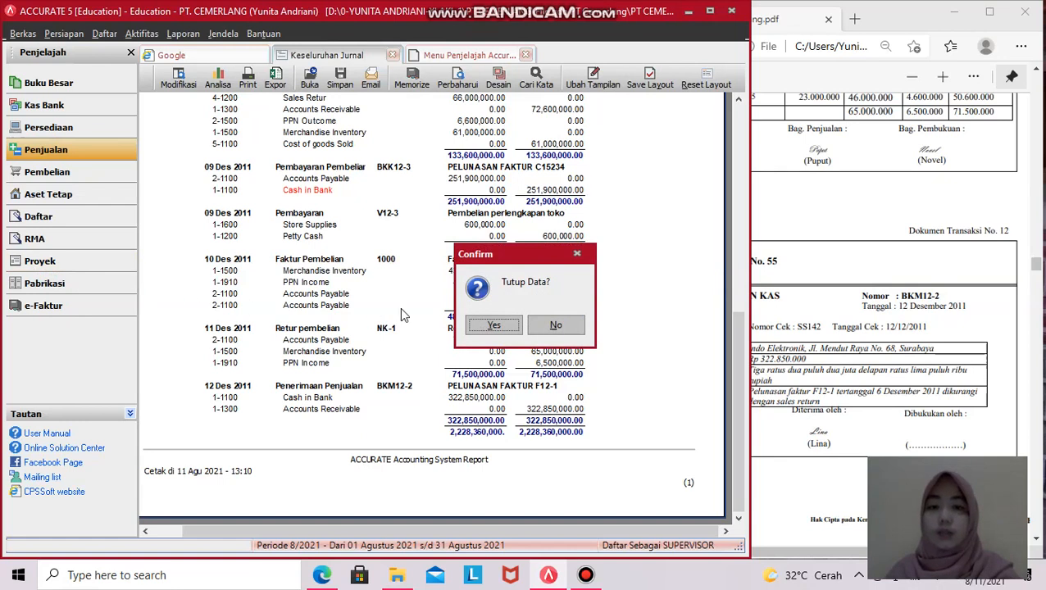
{"action": "left_click", "coordinate": [492, 325]}
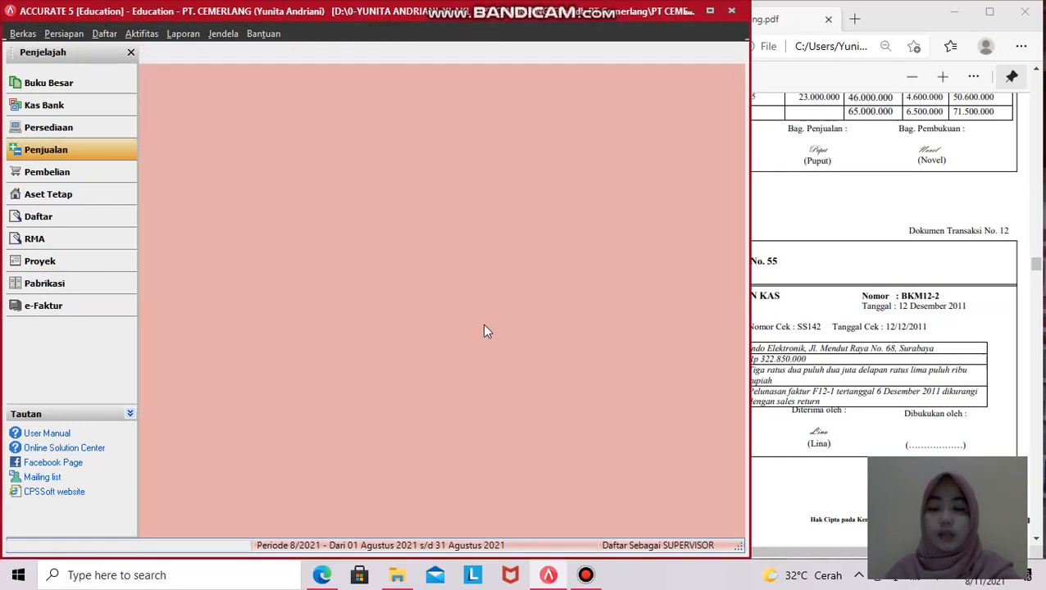
{"action": "left_click", "coordinate": [525, 325]}
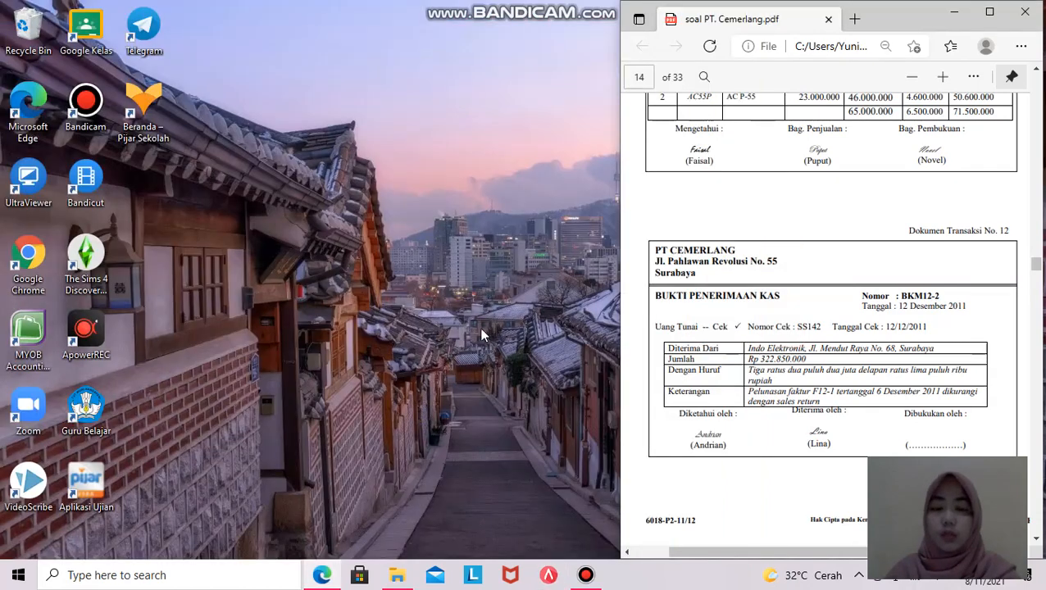
- Browse on D: to PT CEMERLANG > File gdb PT Cemerlang and select the latest 30,560 KB GDB file
{"action": "left_click", "coordinate": [396, 574]}
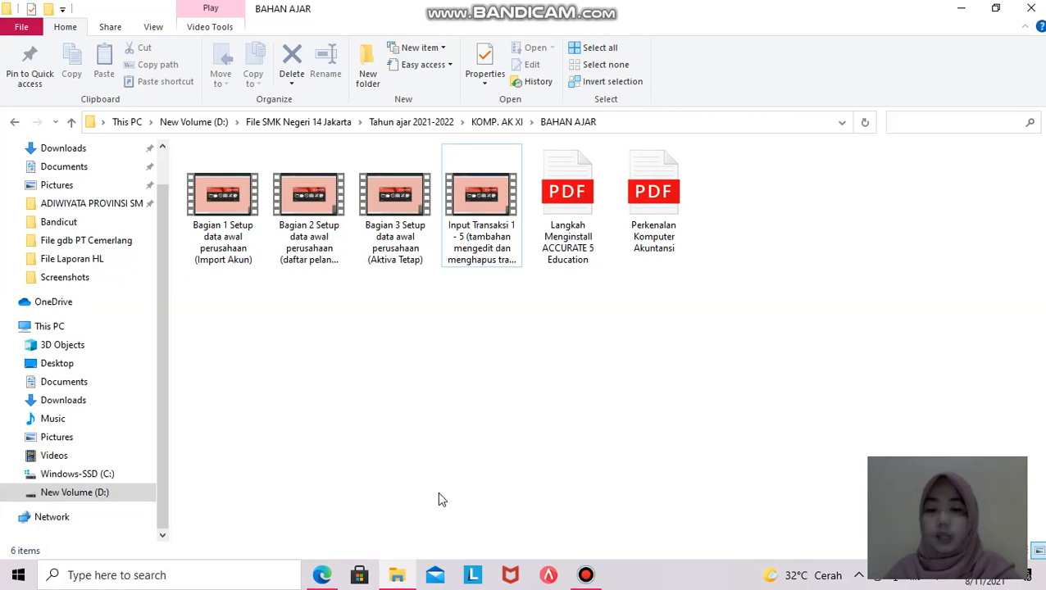
{"action": "left_click", "coordinate": [97, 493]}
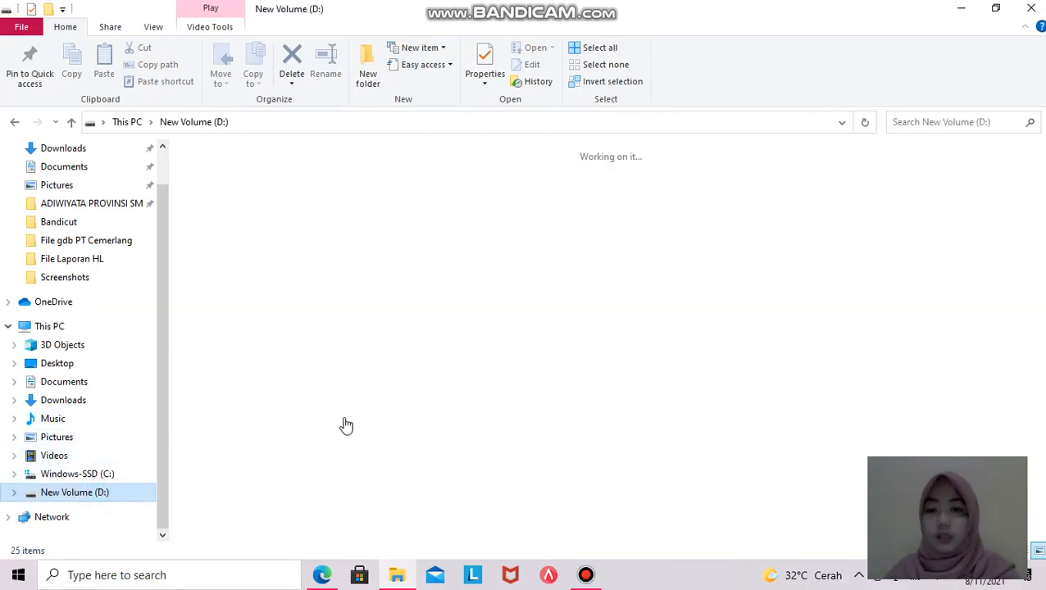
{"action": "double_click", "coordinate": [567, 398]}
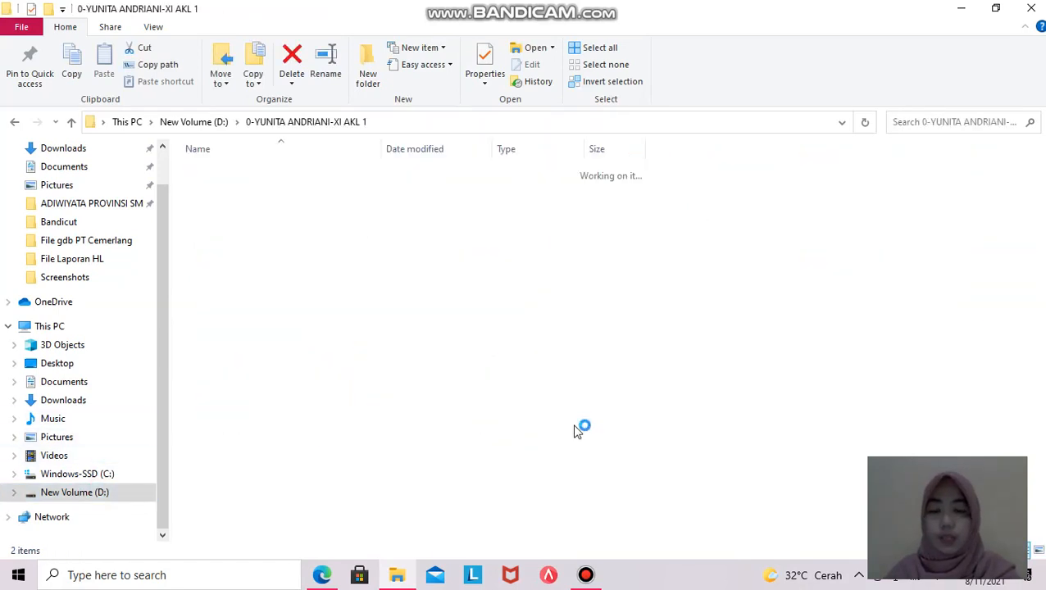
{"action": "double_click", "coordinate": [259, 177]}
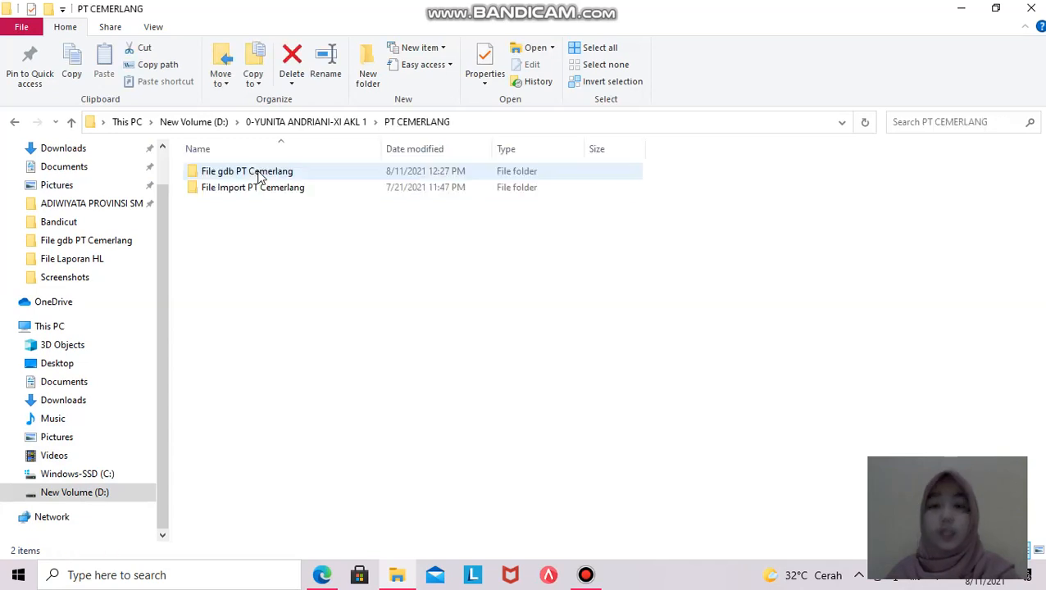
{"action": "double_click", "coordinate": [241, 172]}
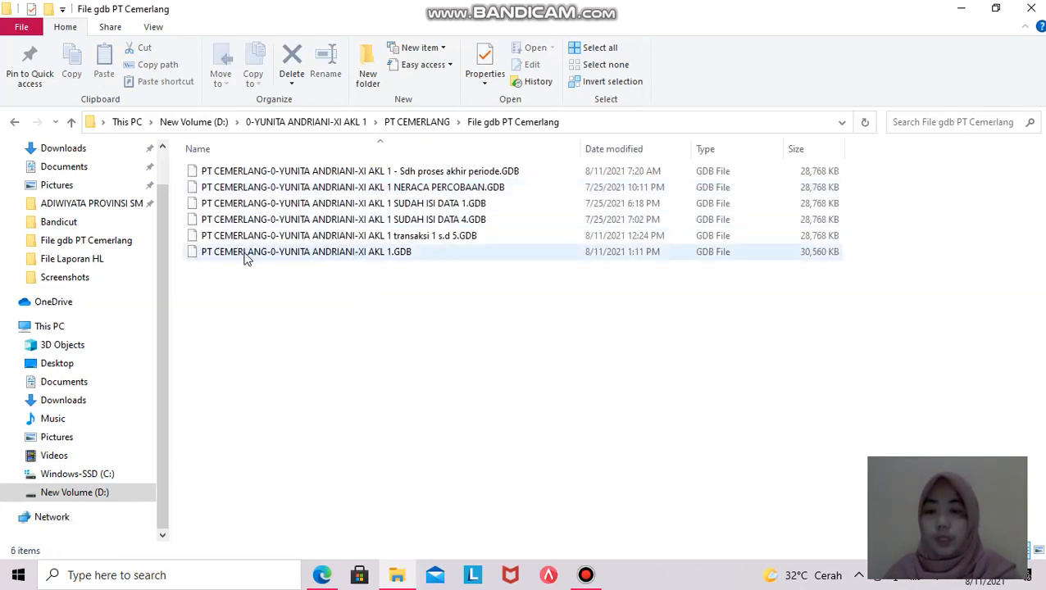
{"action": "left_click", "coordinate": [259, 251]}
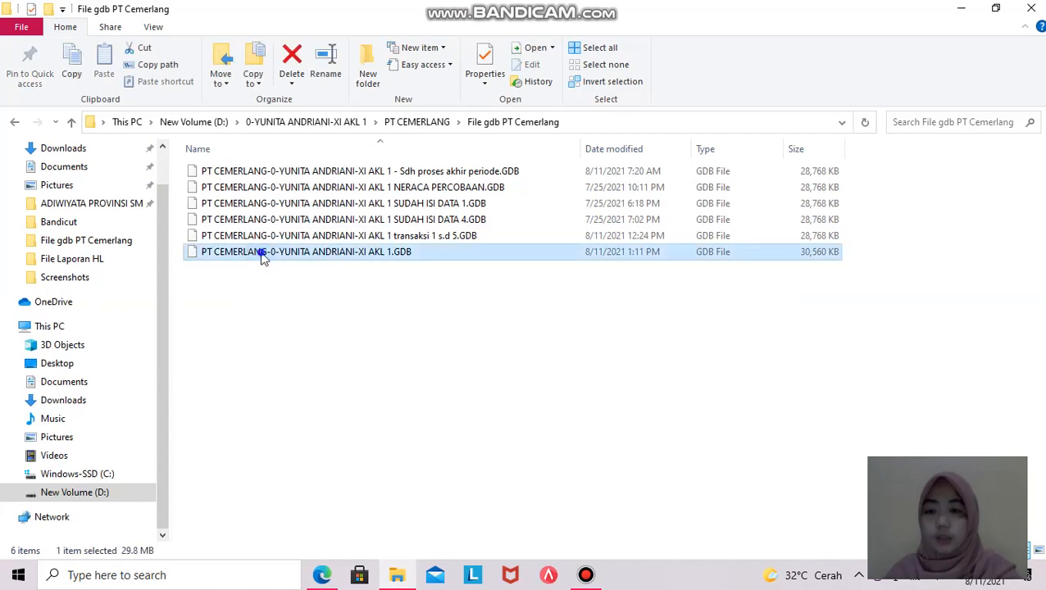
- Copy the latest GDB file and paste a duplicate into the same folder
{"action": "right_click", "coordinate": [259, 251]}
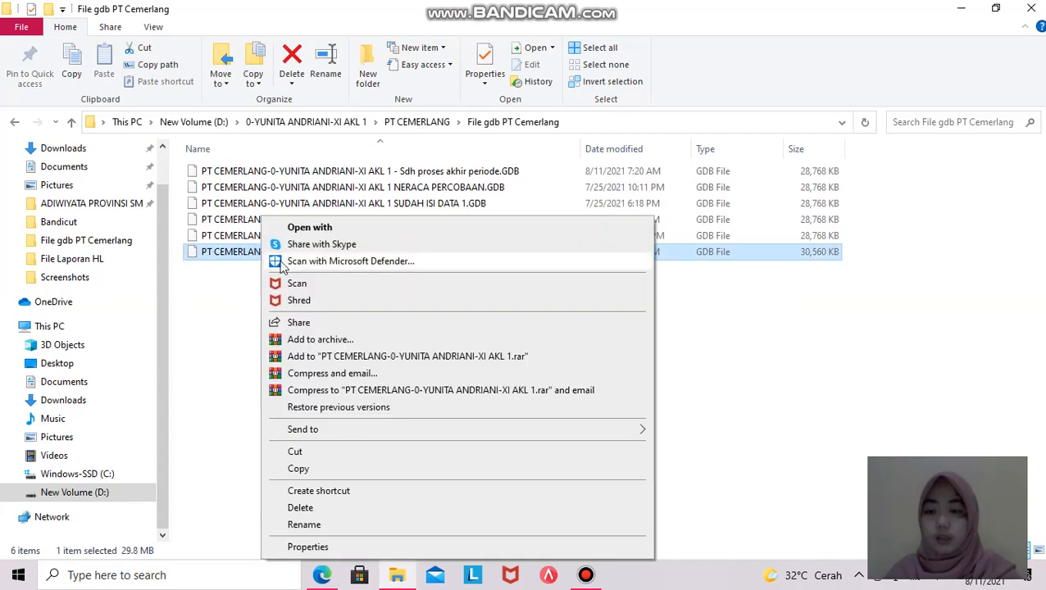
{"action": "left_click", "coordinate": [319, 471]}
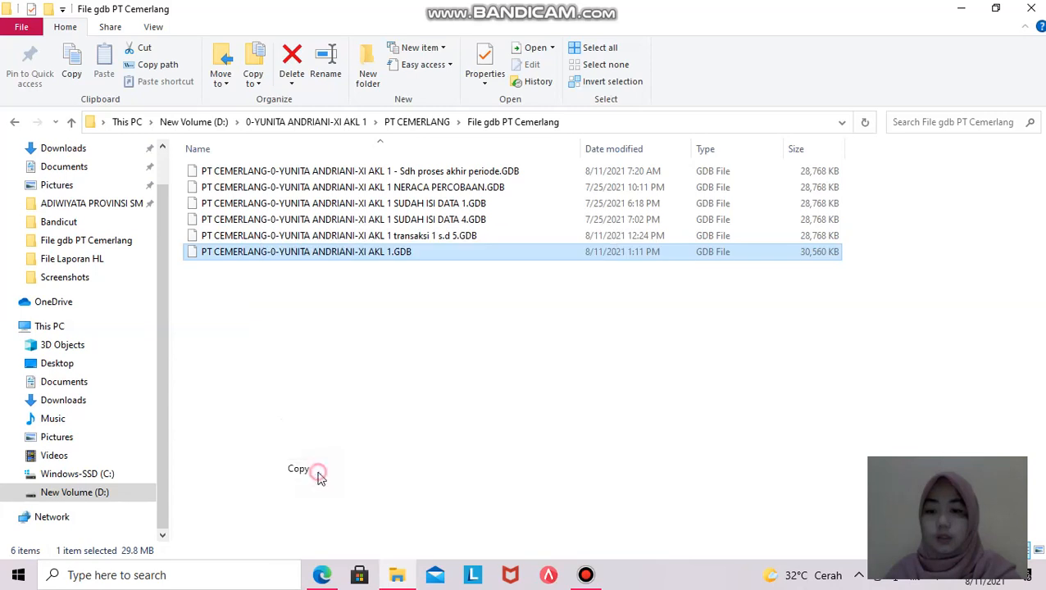
{"action": "left_click", "coordinate": [238, 331]}
{"action": "right_click", "coordinate": [238, 331]}
{"action": "left_click", "coordinate": [275, 214]}
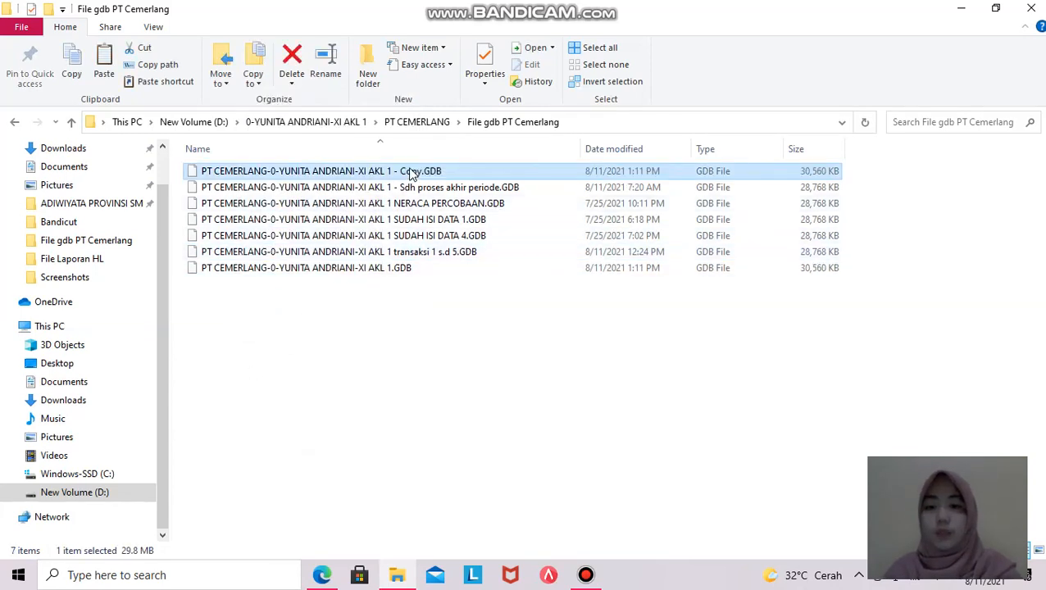
- Rename the copy, replacing 'Copy' with 'transaksi 6 s.d 12'
{"action": "right_click", "coordinate": [409, 170]}
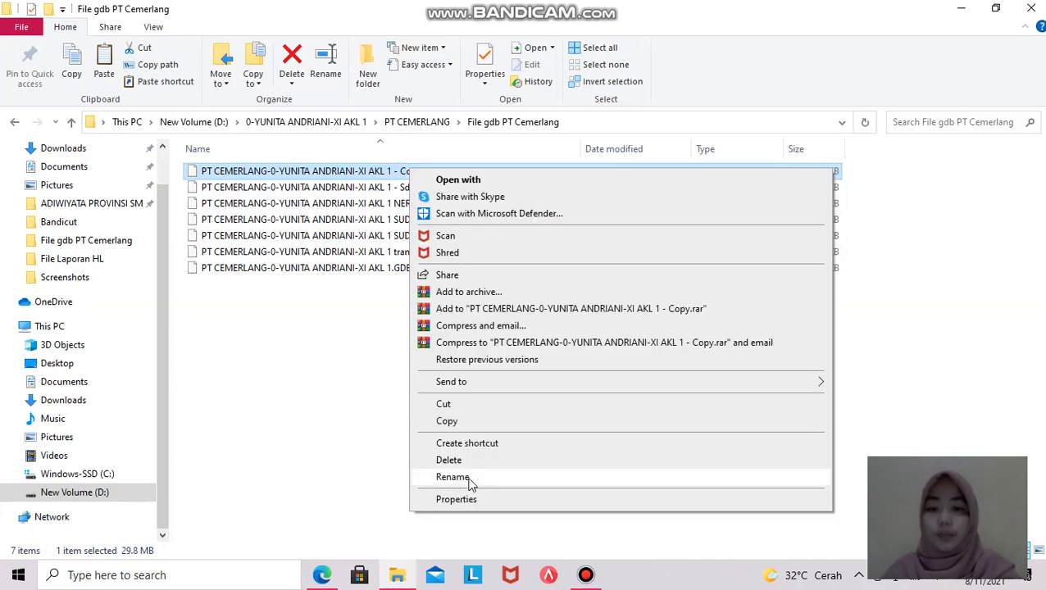
{"action": "left_click", "coordinate": [452, 477]}
{"action": "left_click", "coordinate": [420, 171]}
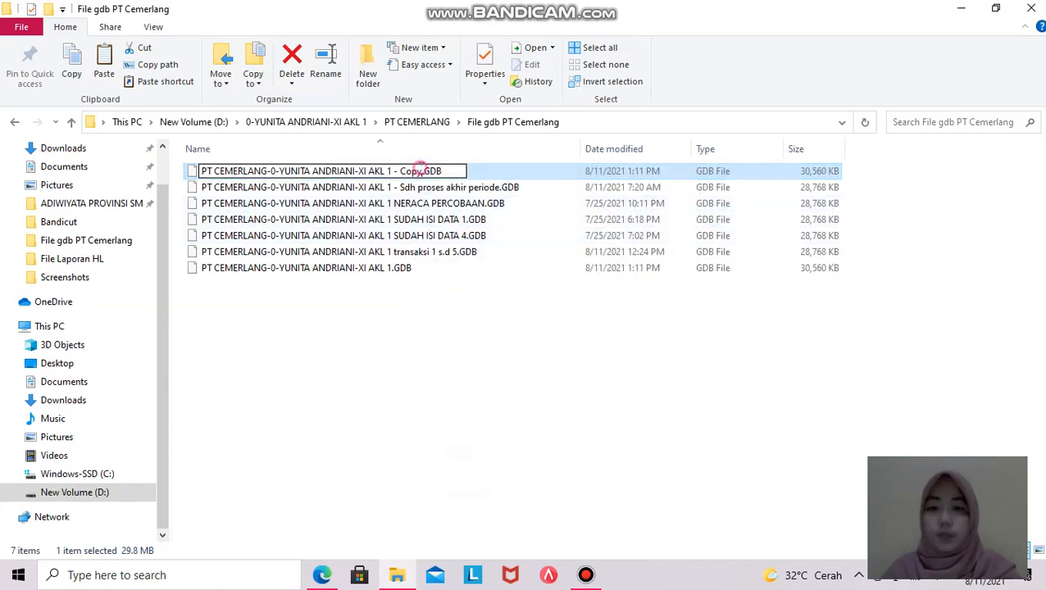
{"action": "key", "text": "BackSpace"}
{"action": "key", "text": "BackSpace"}
{"action": "key", "text": "BackSpace"}
{"action": "key", "text": "BackSpace"}
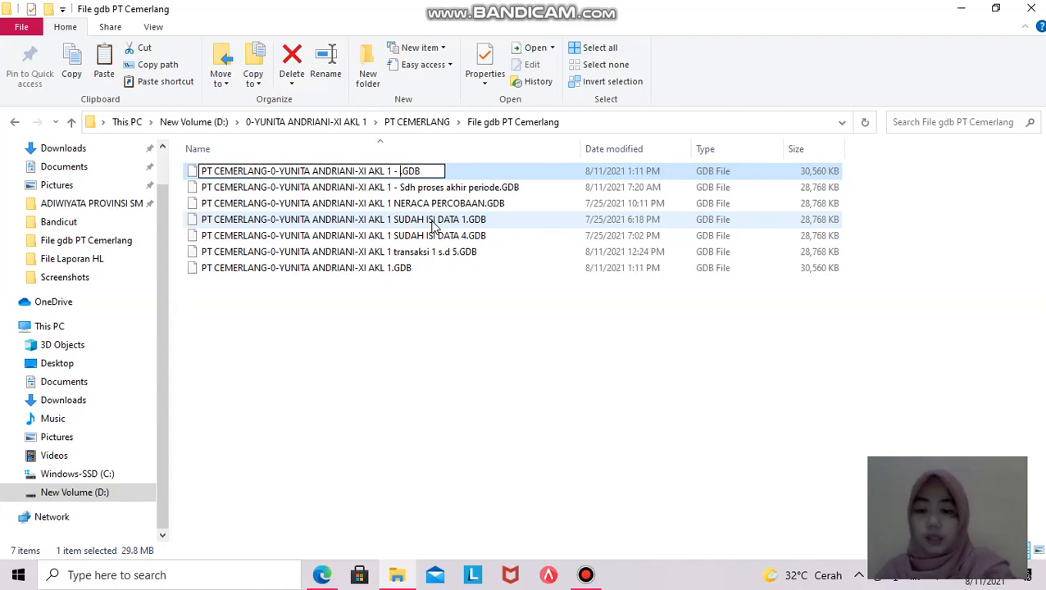
{"action": "key", "text": "Caps_Lock"}
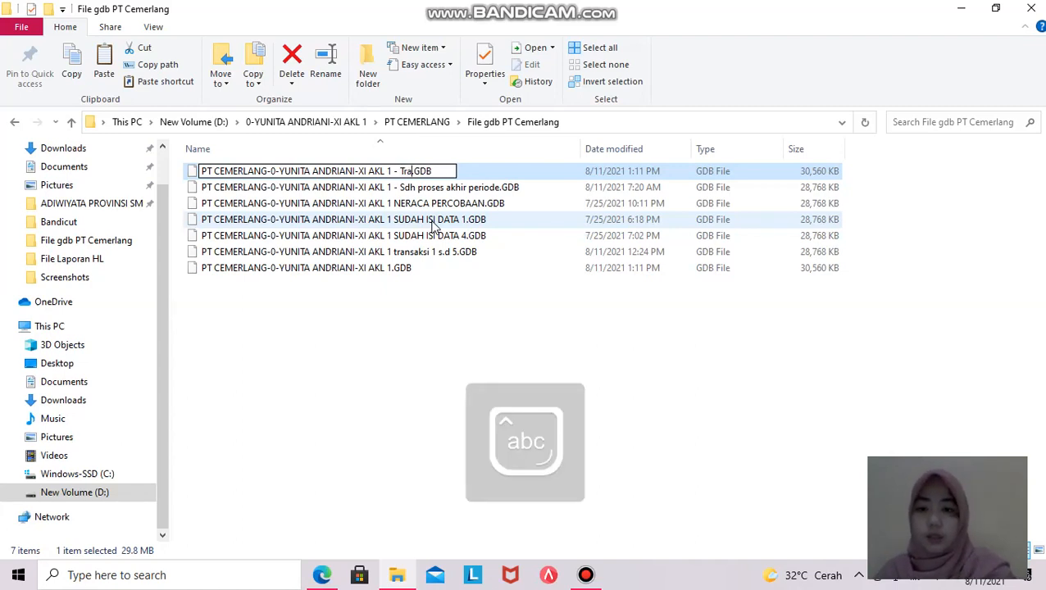
{"action": "type", "text": "transa"}
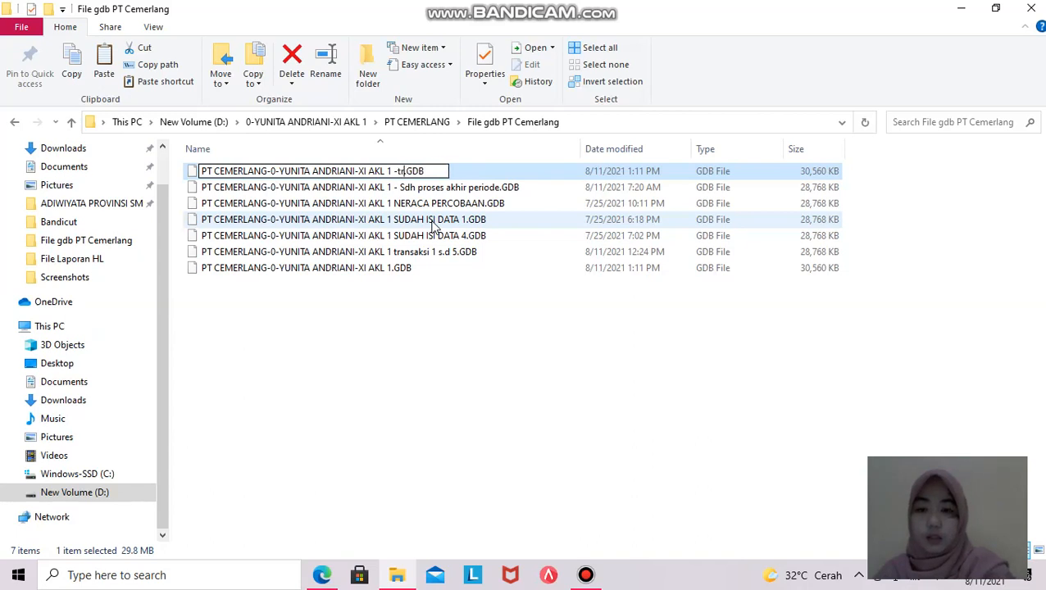
{"action": "type", "text": "ksi"}
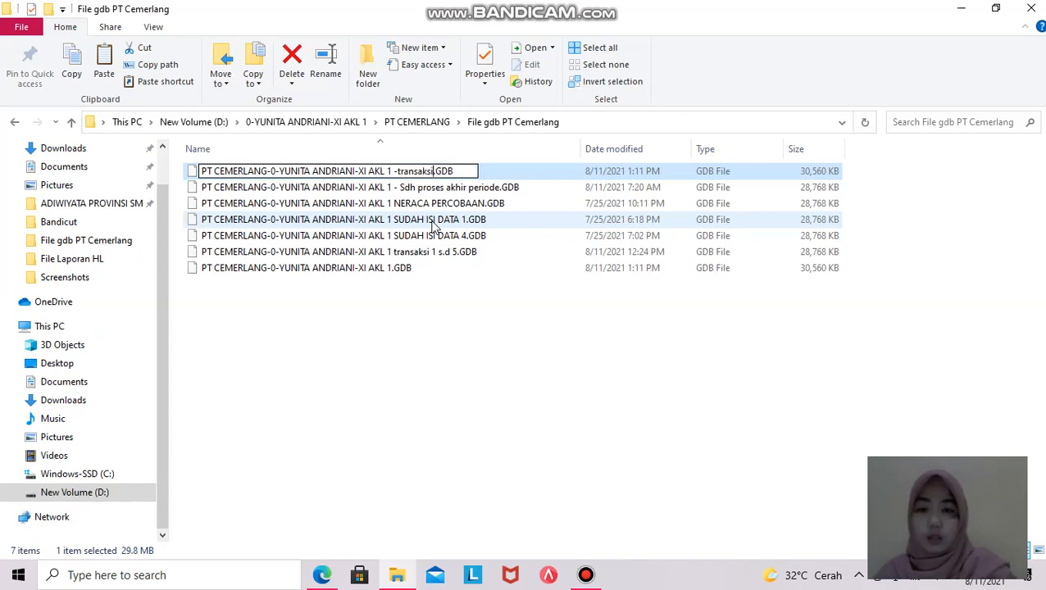
{"action": "type", "text": " 6 - 1"}
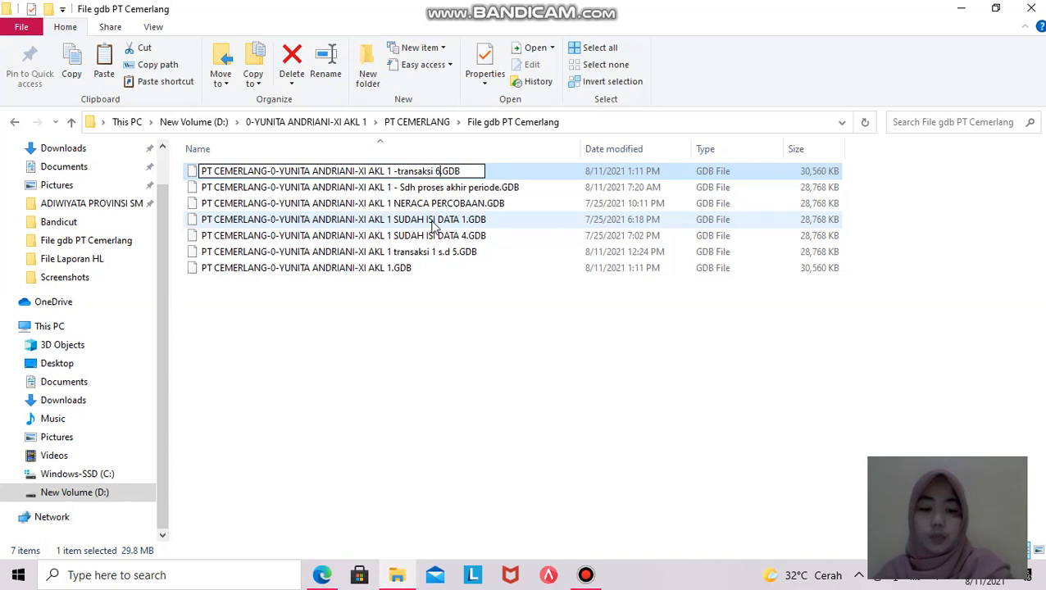
{"action": "type", "text": "2"}
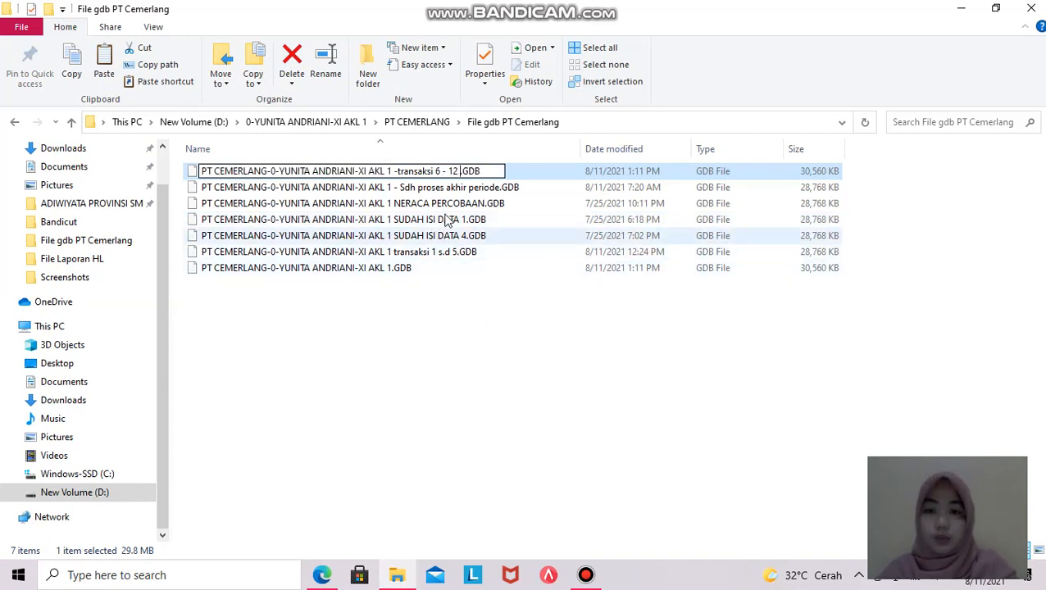
{"action": "key", "text": "BackSpace"}
{"action": "key", "text": "BackSpace"}
{"action": "key", "text": "BackSpace"}
{"action": "type", "text": "s.d 12"}
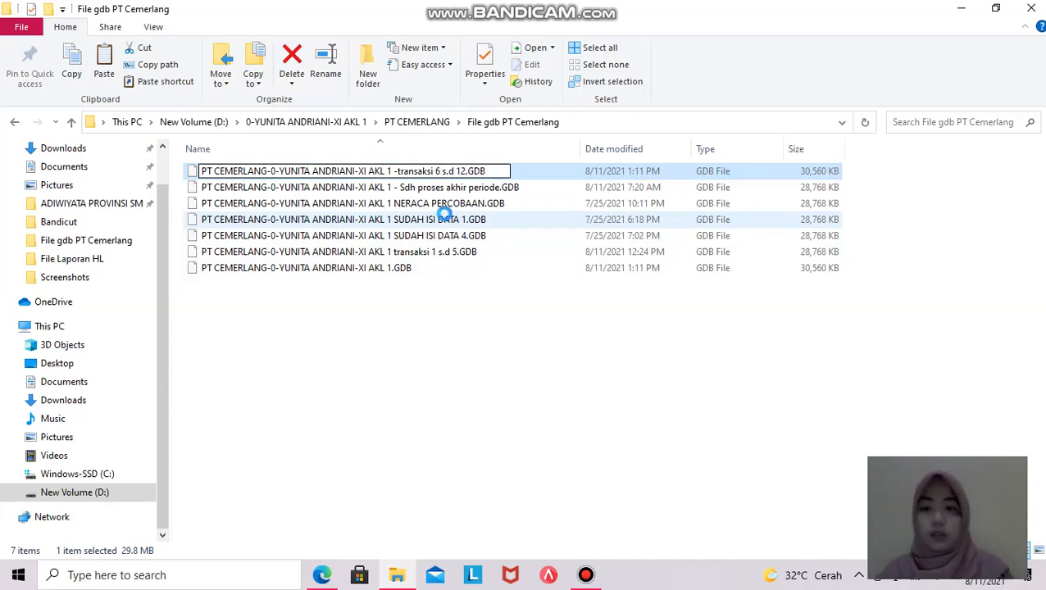
{"action": "key", "text": "Return"}
{"action": "left_click", "coordinate": [451, 317]}
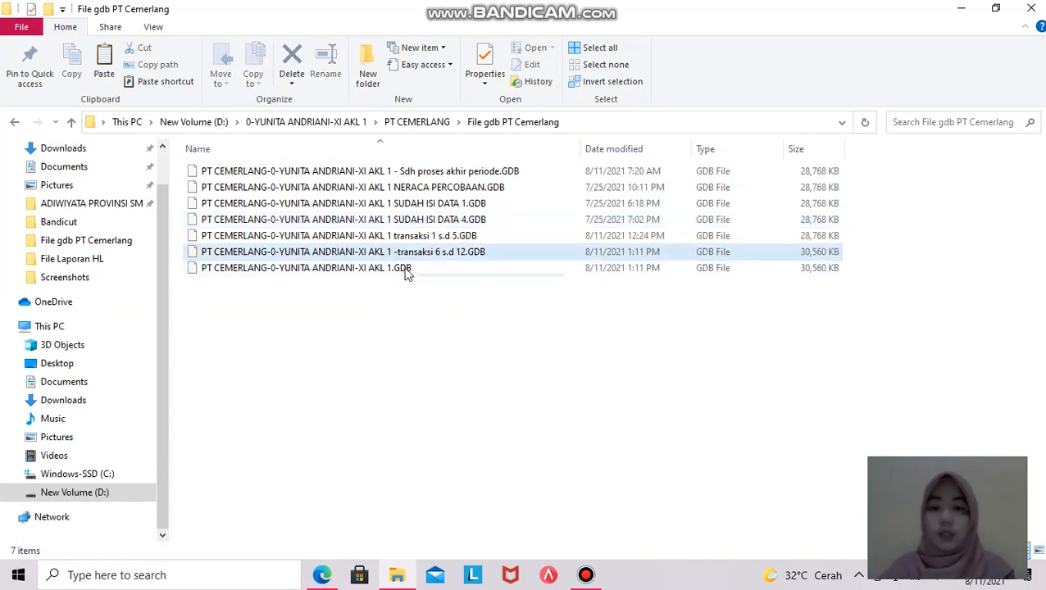